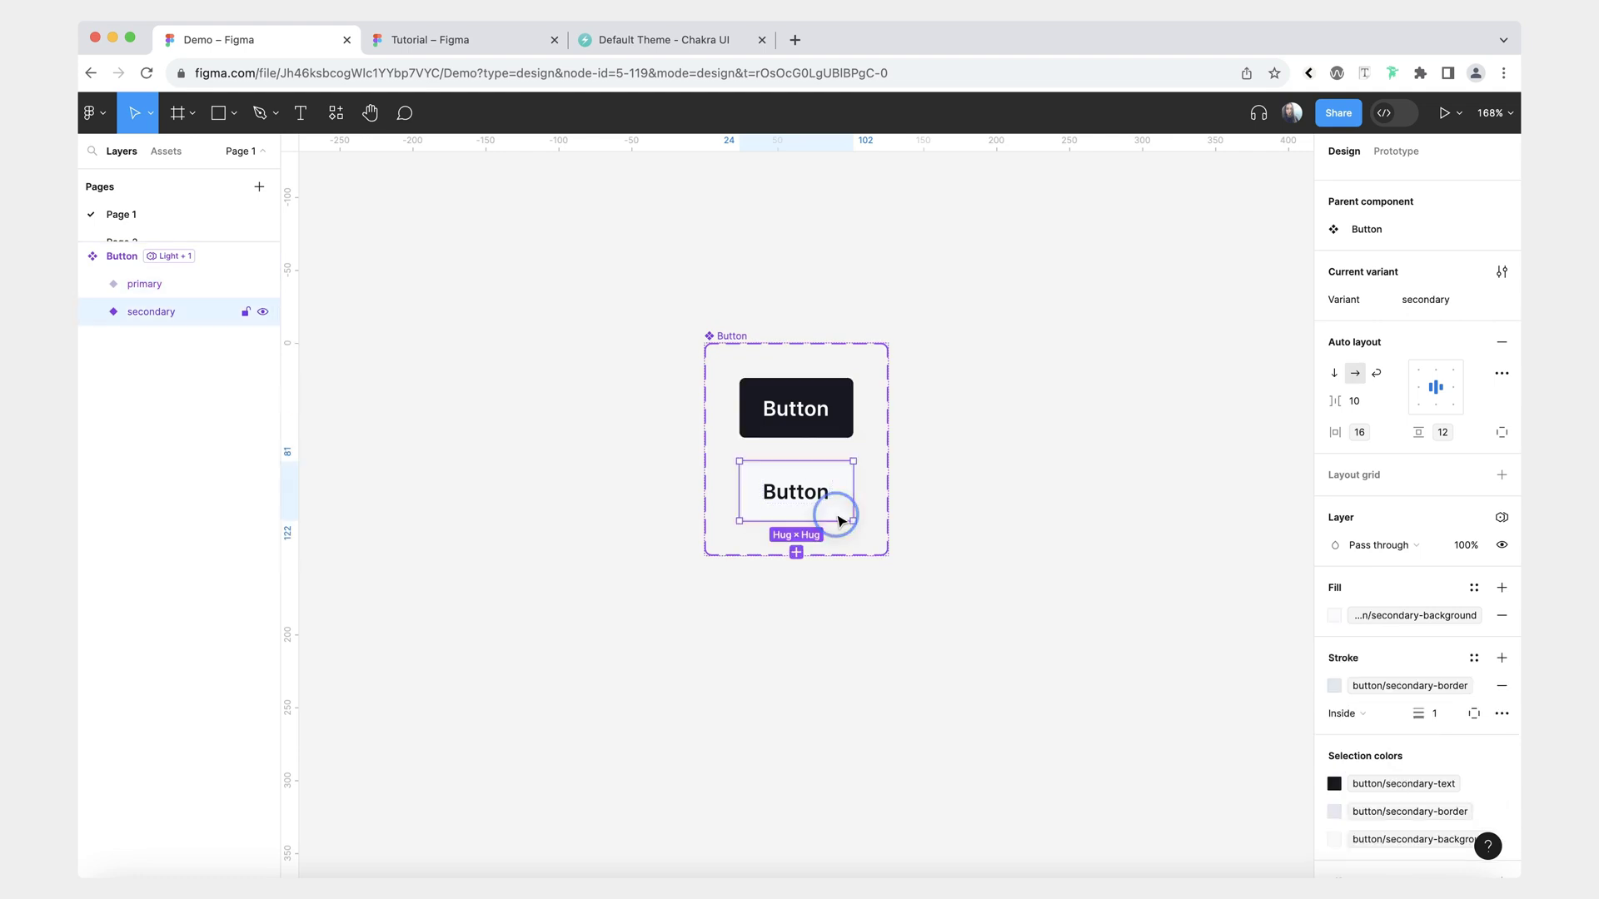
Switch the Button component set's Theme mode to Dark and back to Light, and set its Style mode to Style 2.
left_click(733, 337)
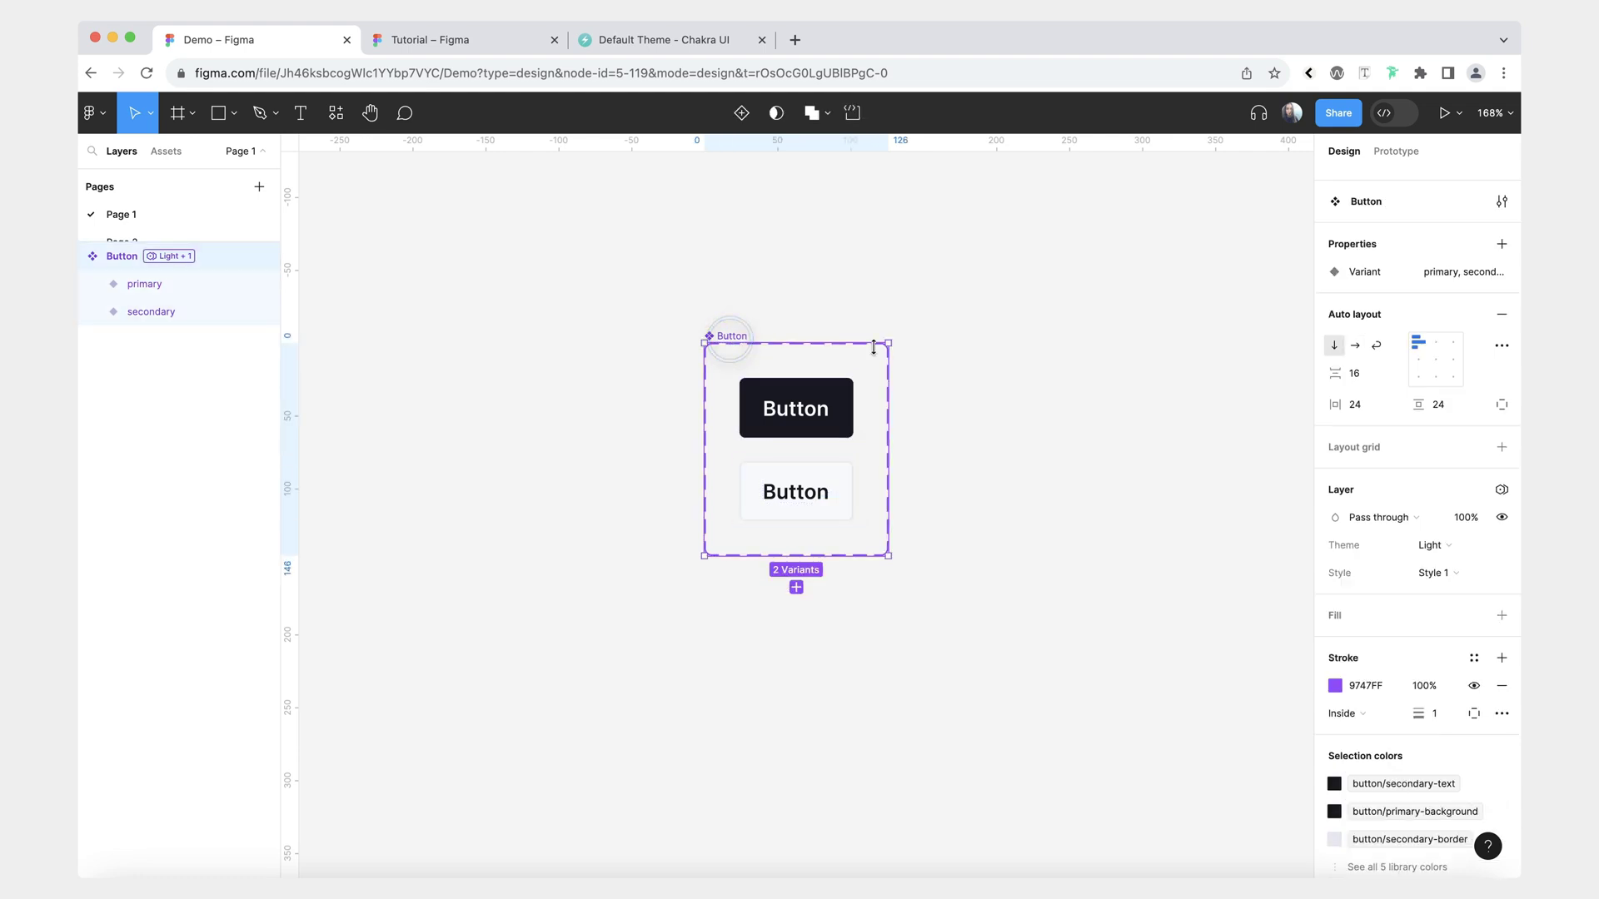
left_click(1429, 547)
left_click(1443, 565)
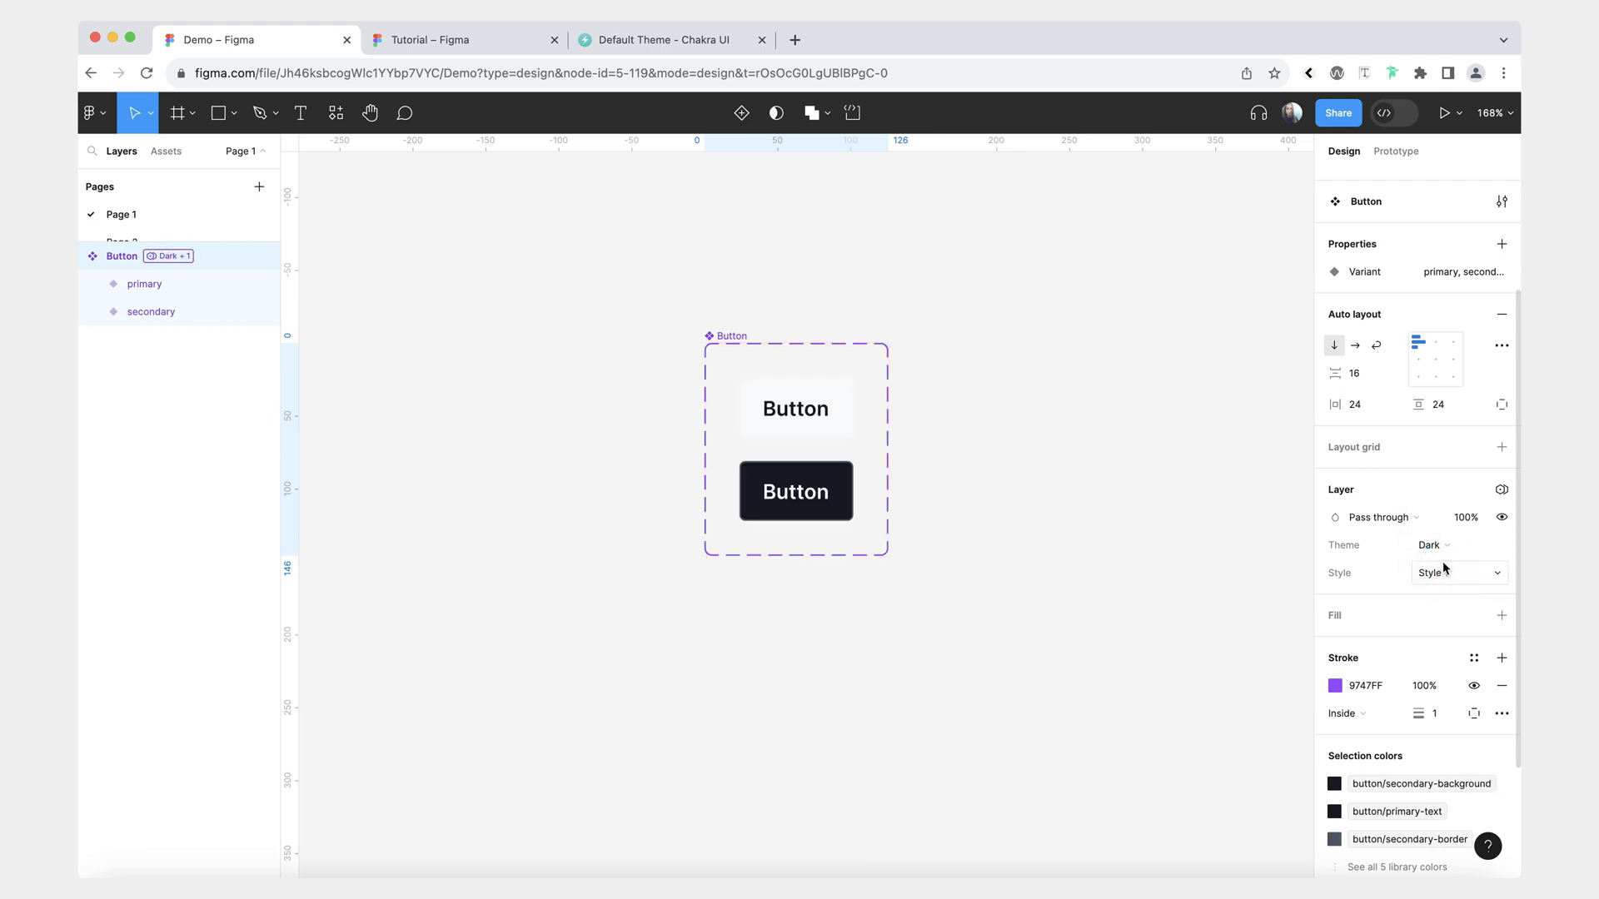
left_click(1438, 571)
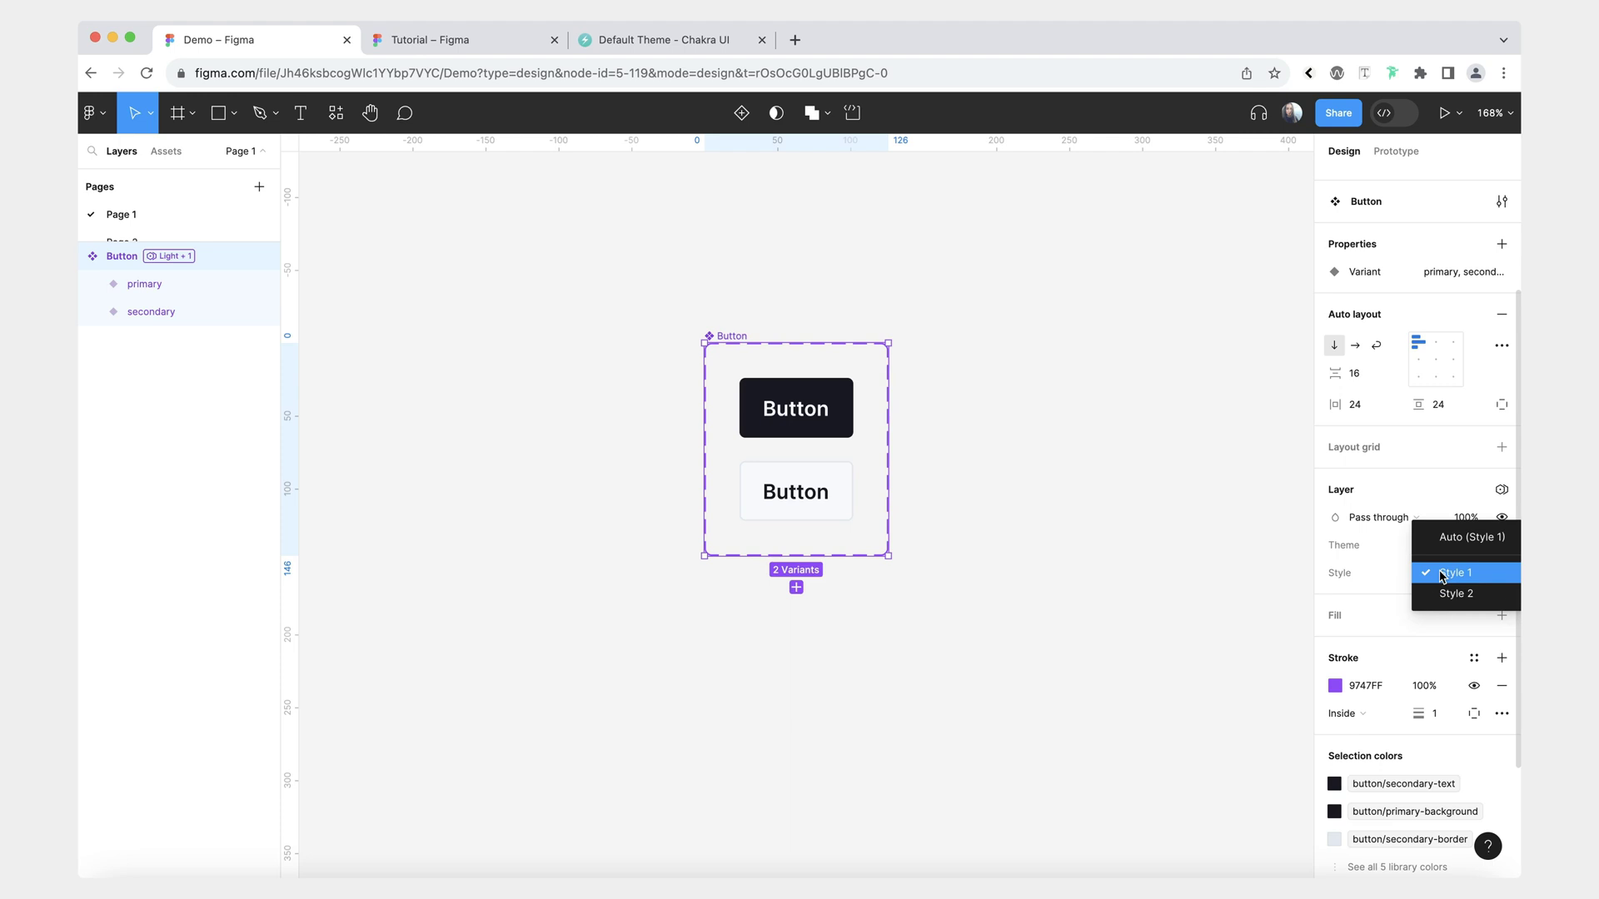
left_click(1447, 594)
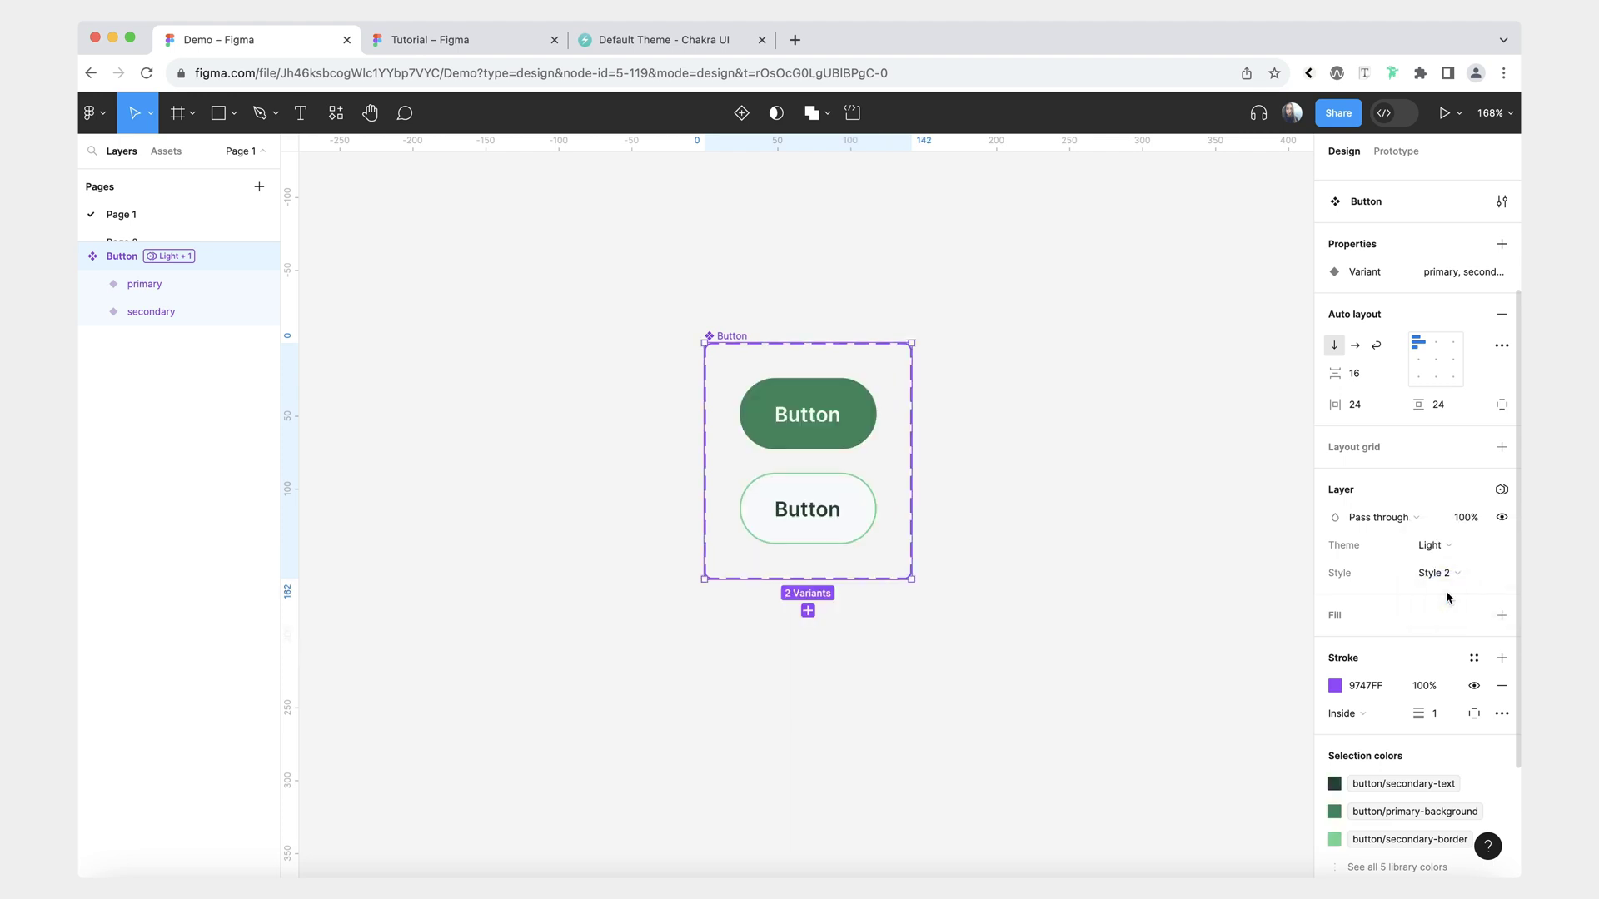
Switch to the Tutorial file to review the Scale collection's green and gray variables, and compare them with the Chakra UI color palette.
left_click(429, 39)
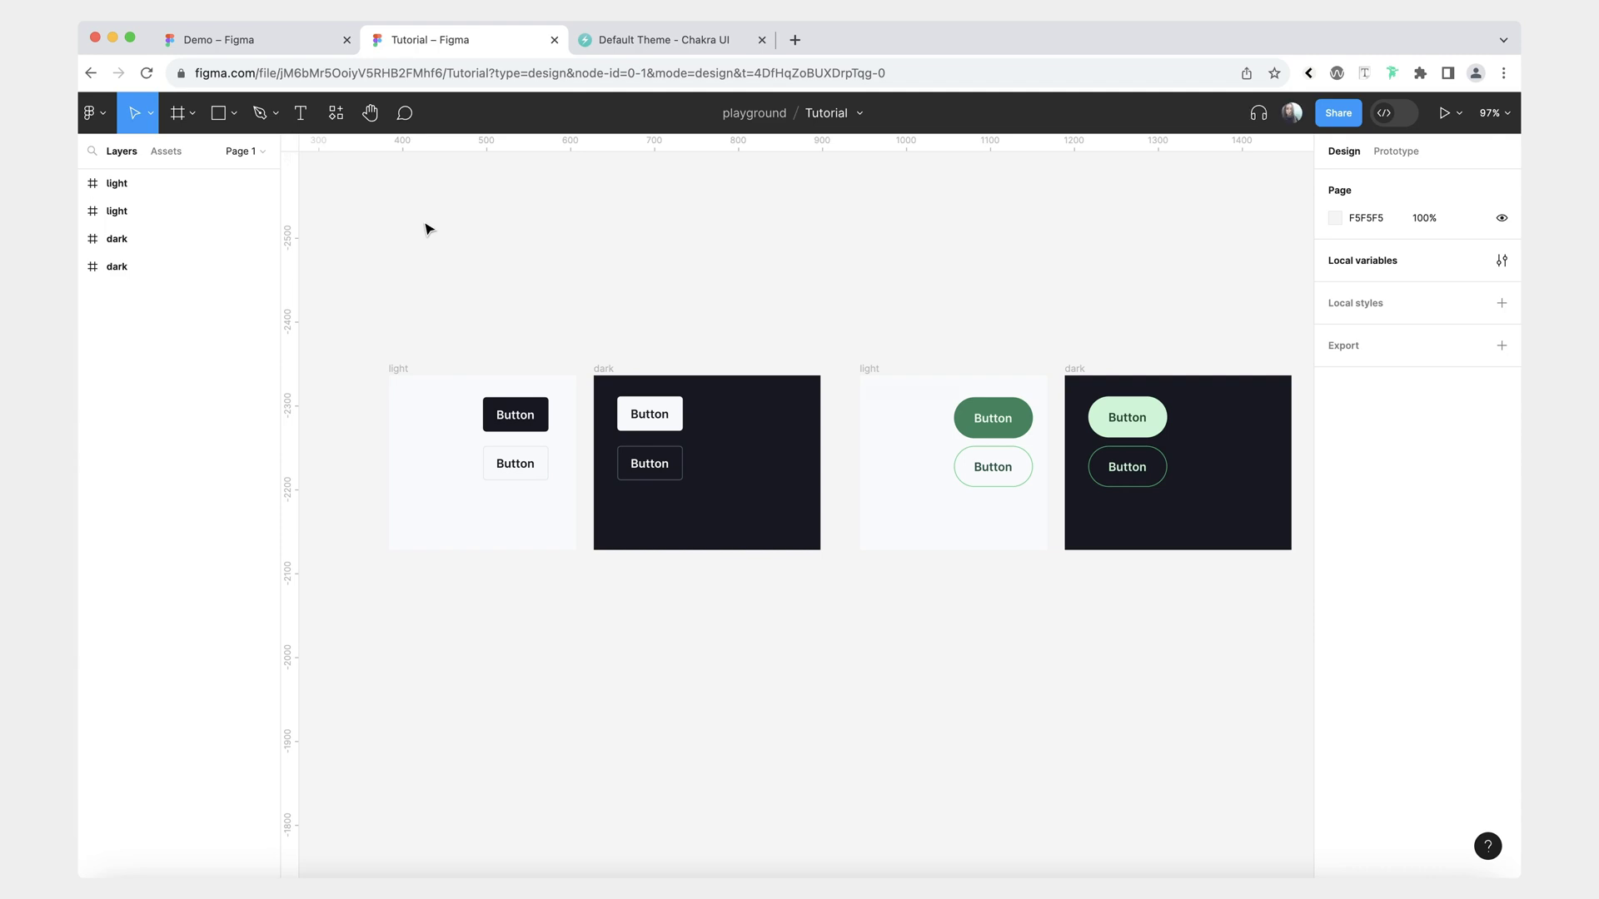
left_click(1501, 259)
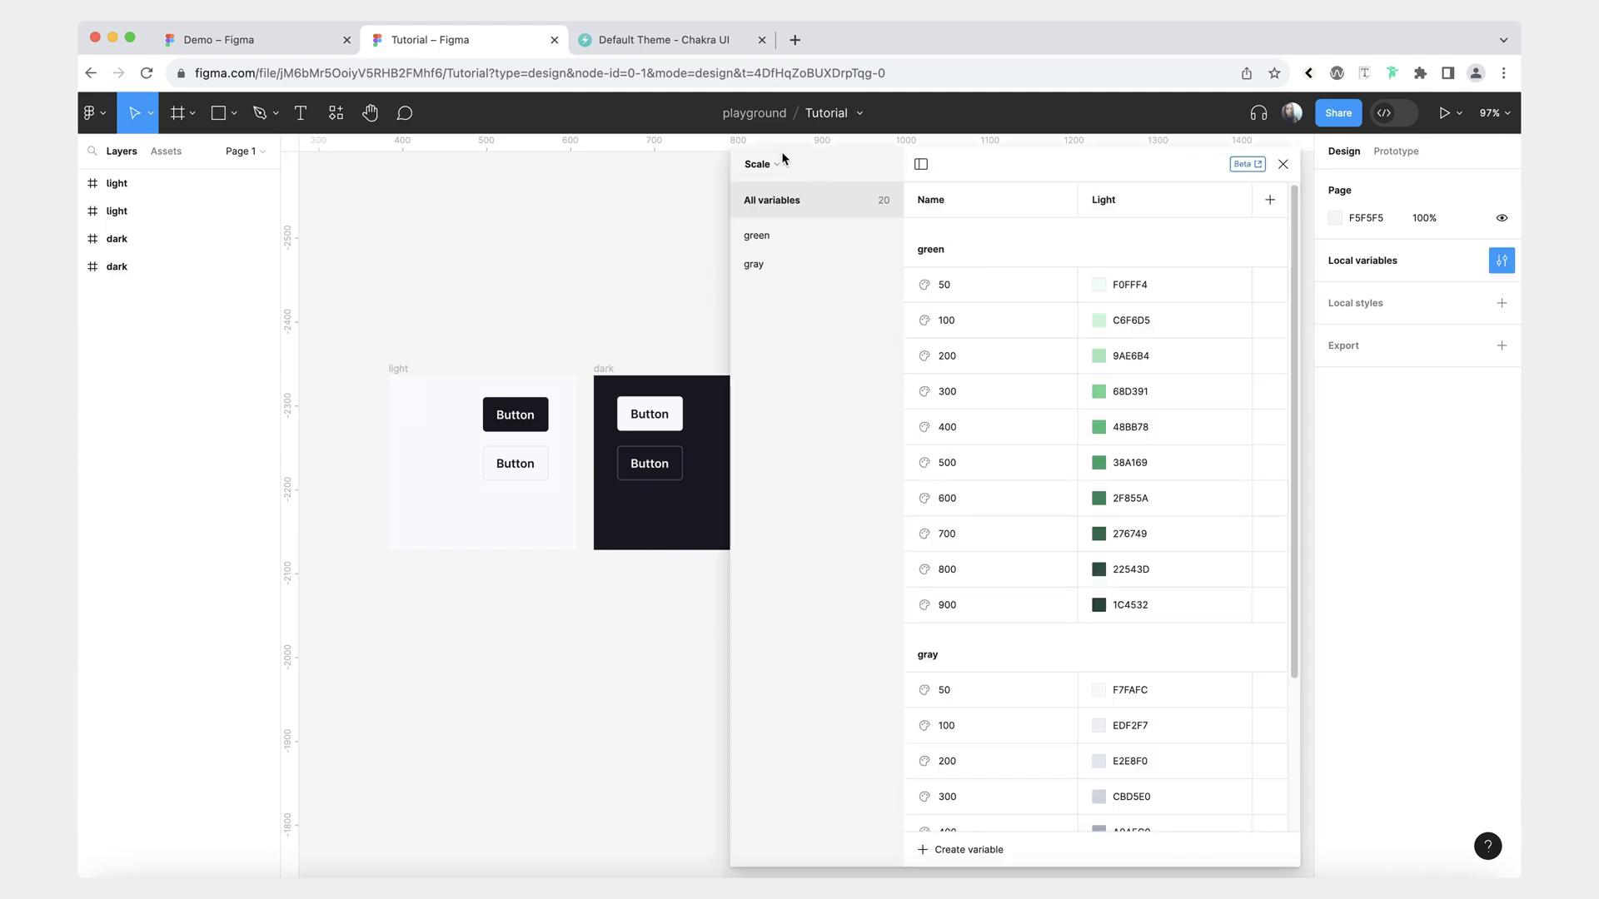
scroll(1098, 597, "down", 3)
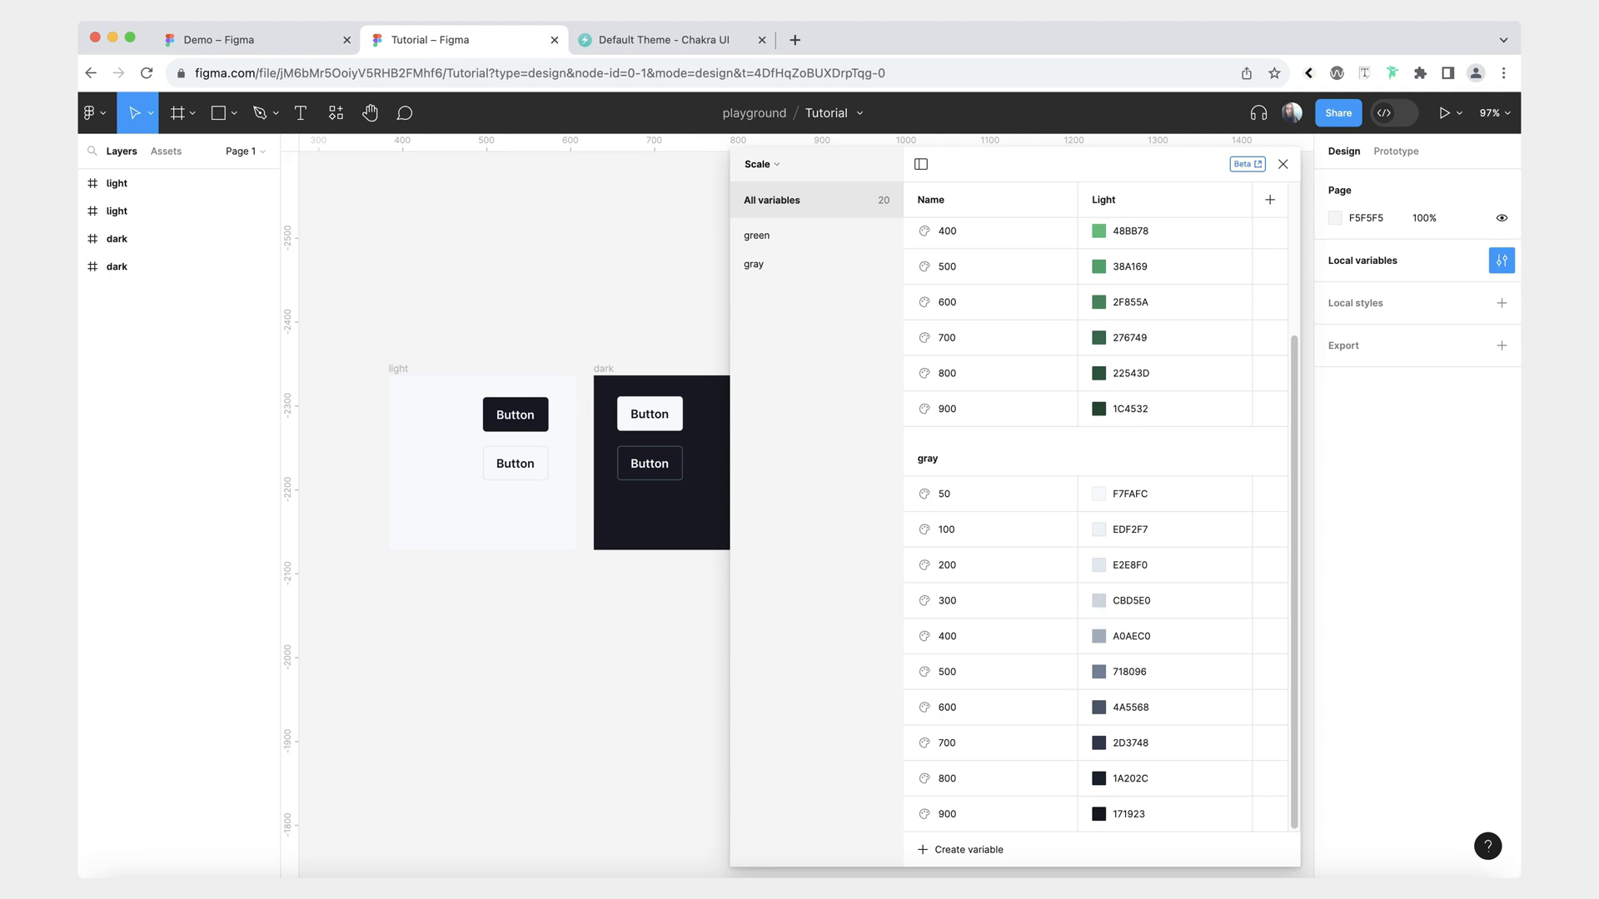
left_click(673, 40)
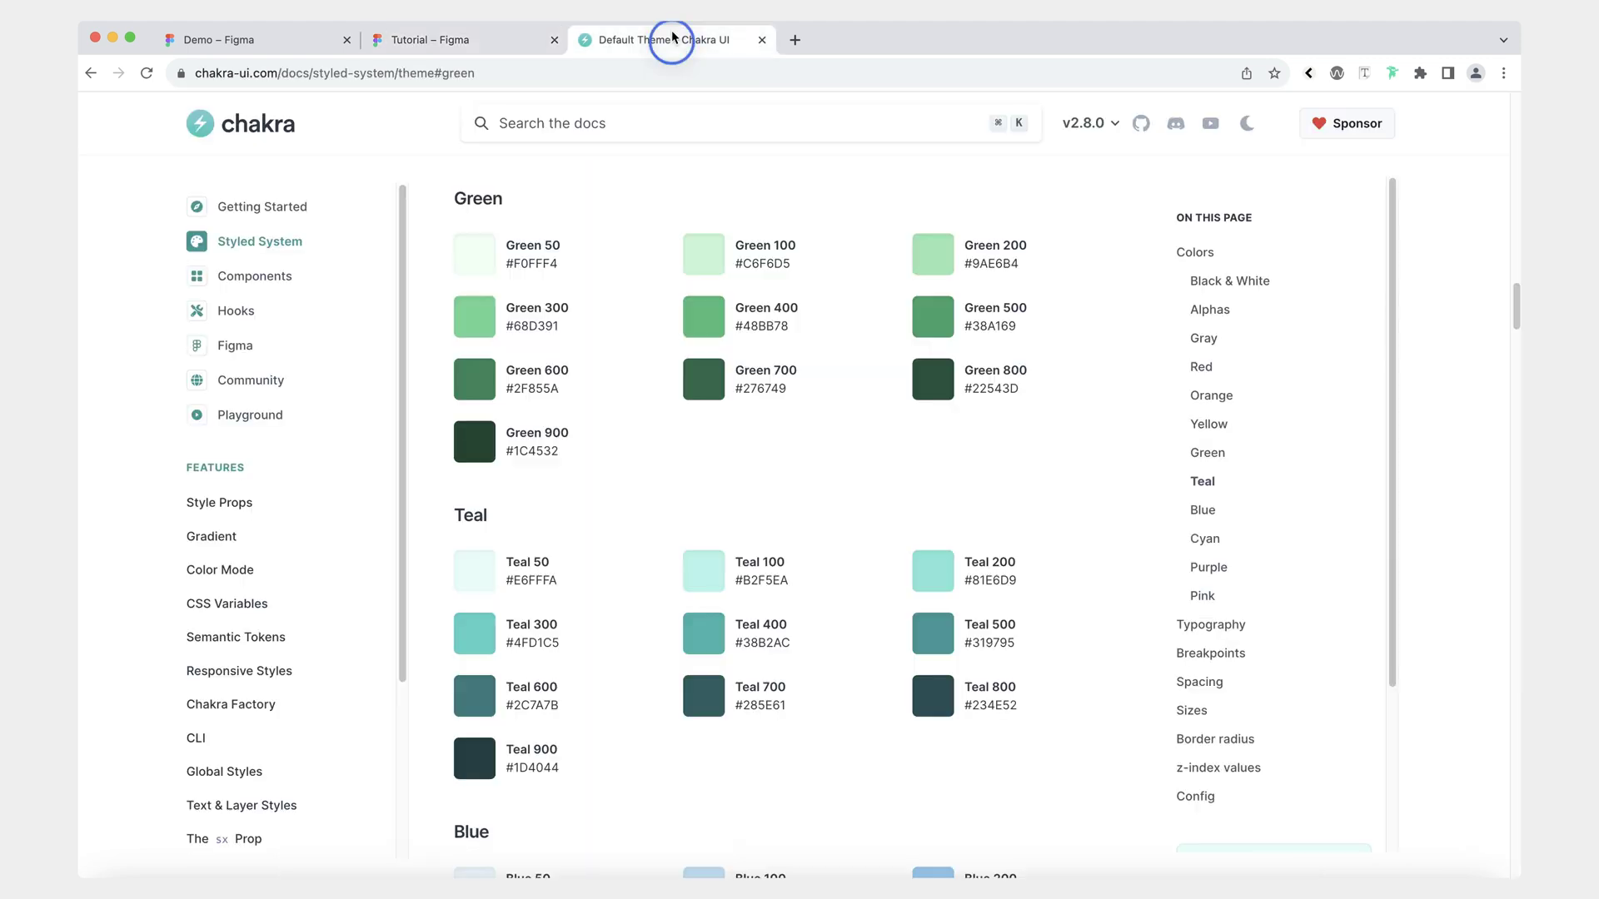
Return to the Tutorial file and inspect the properties of the filled green button in the dark frame.
left_click(482, 38)
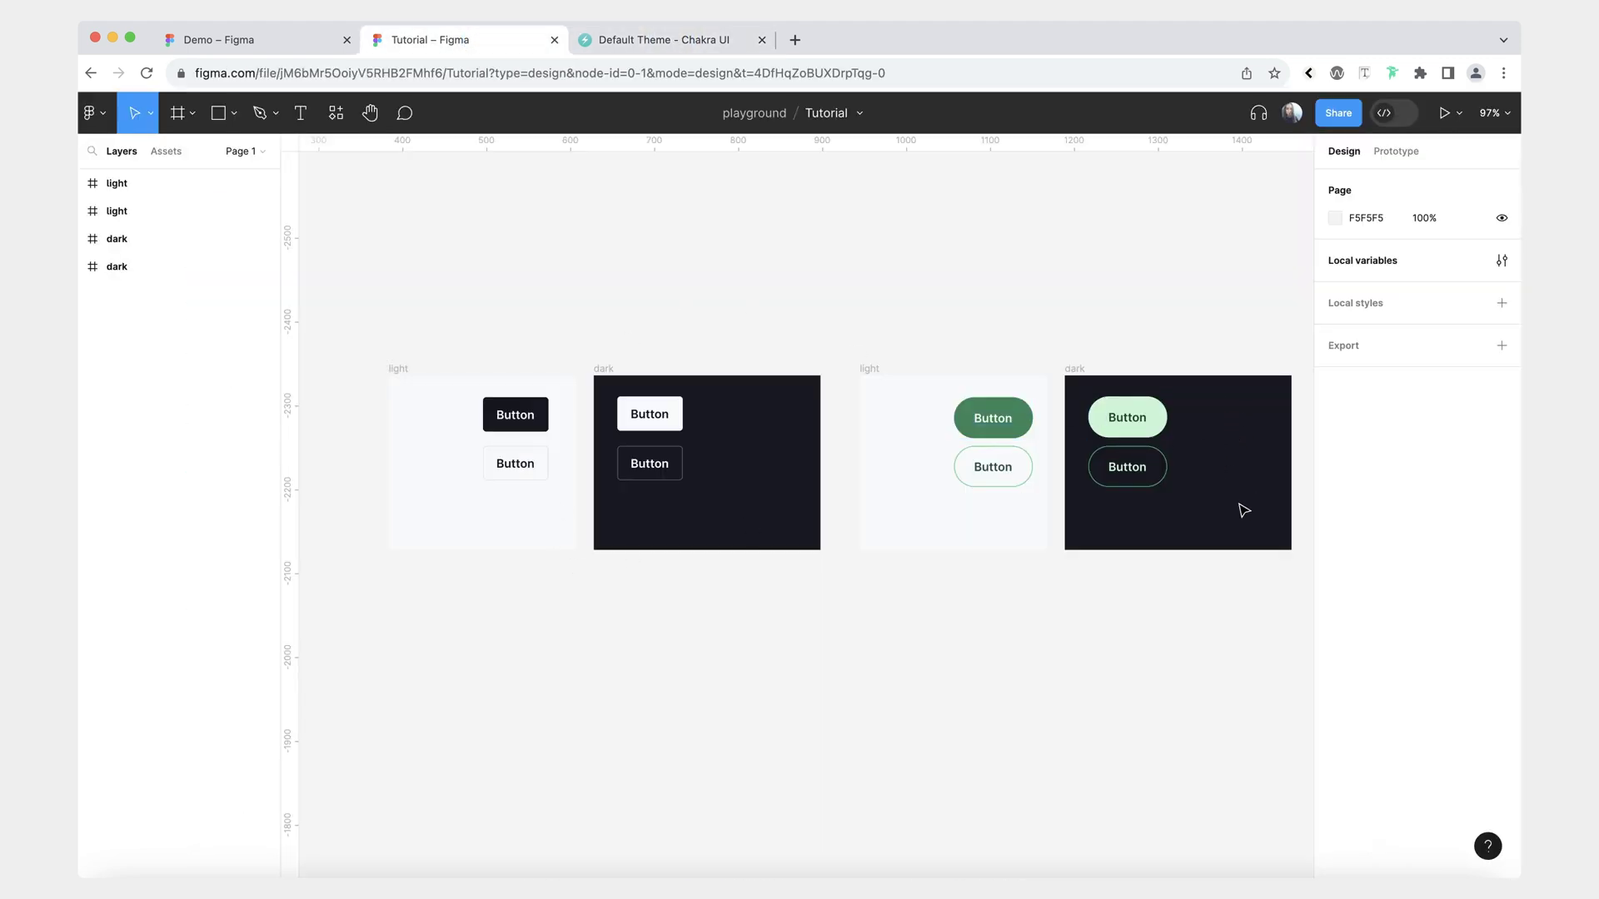
left_click(1133, 416)
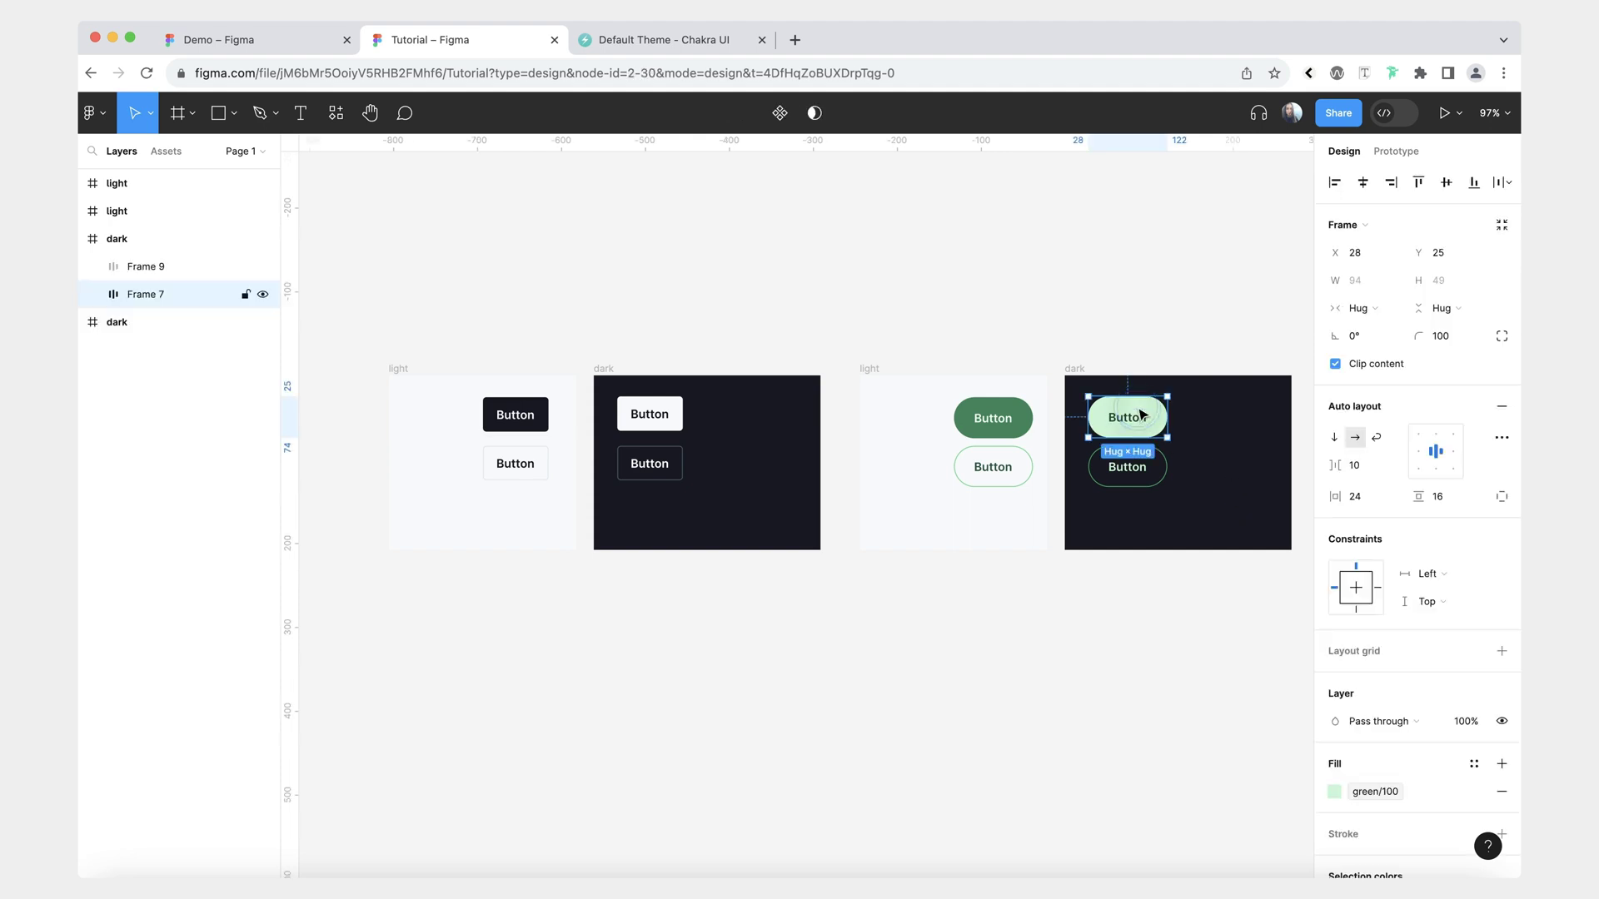
left_click(1113, 260)
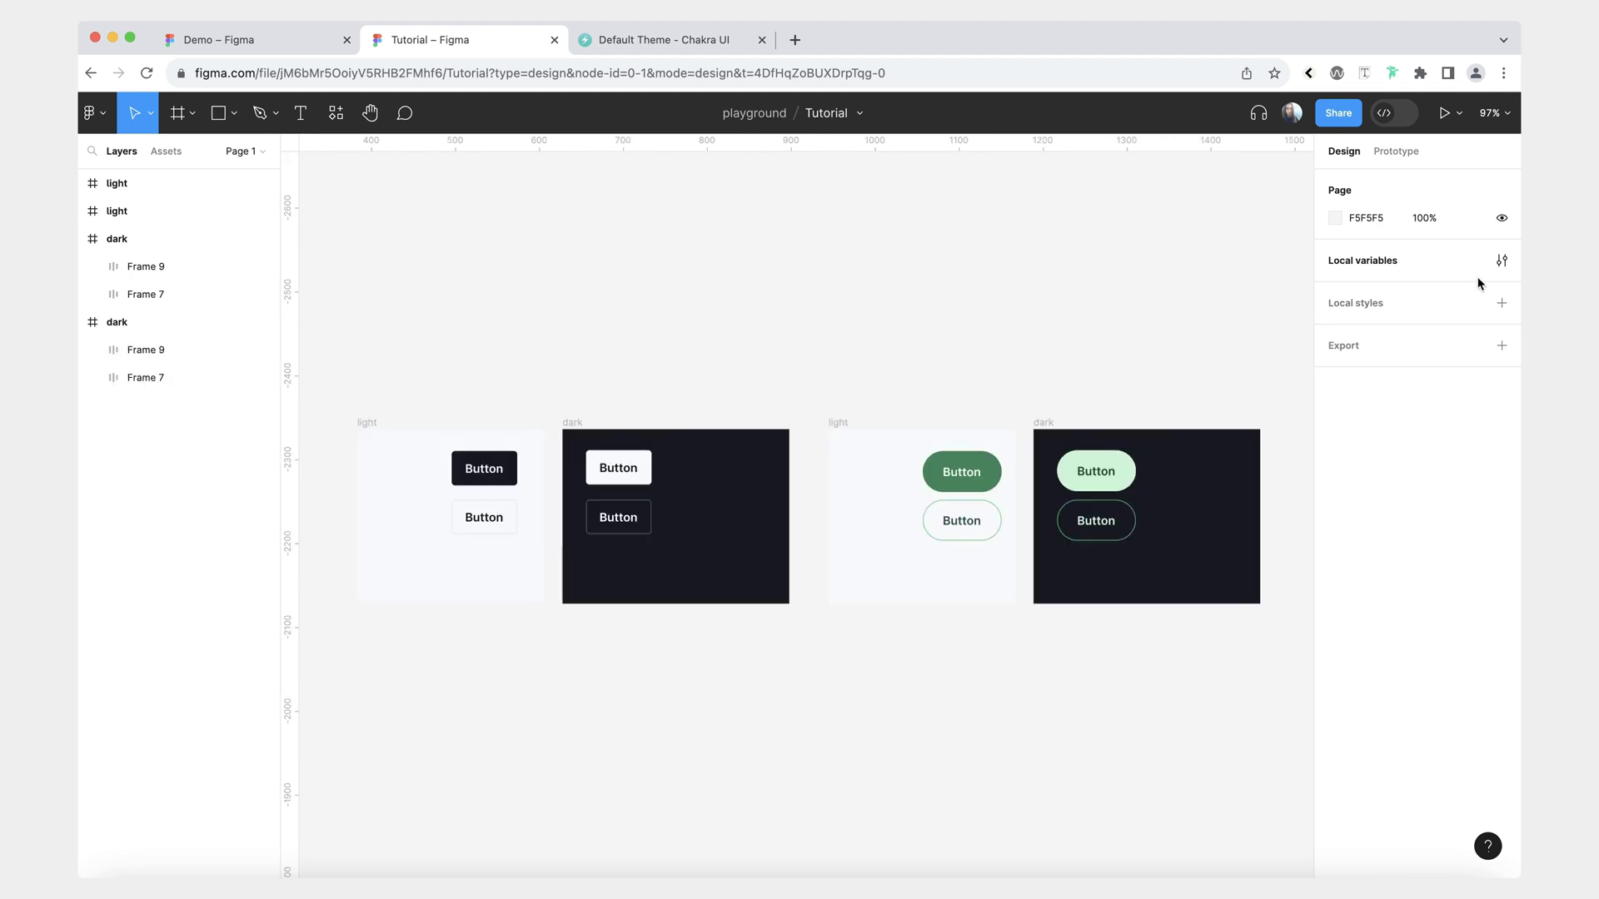
Create a new local variable collection named Theme.
left_click(1501, 261)
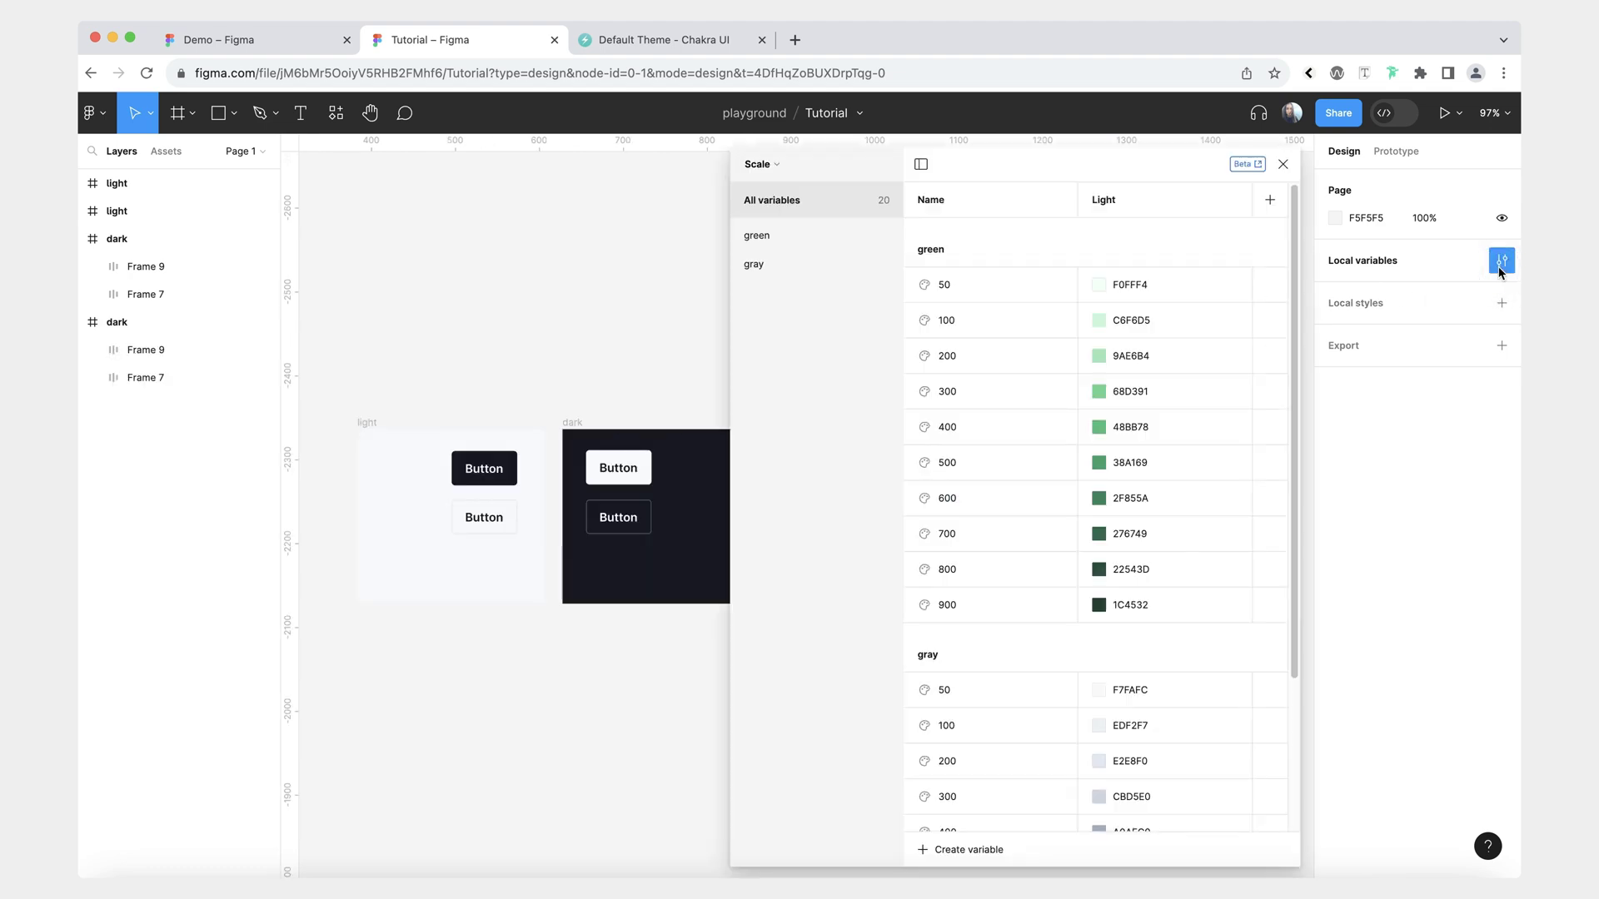
left_click(761, 164)
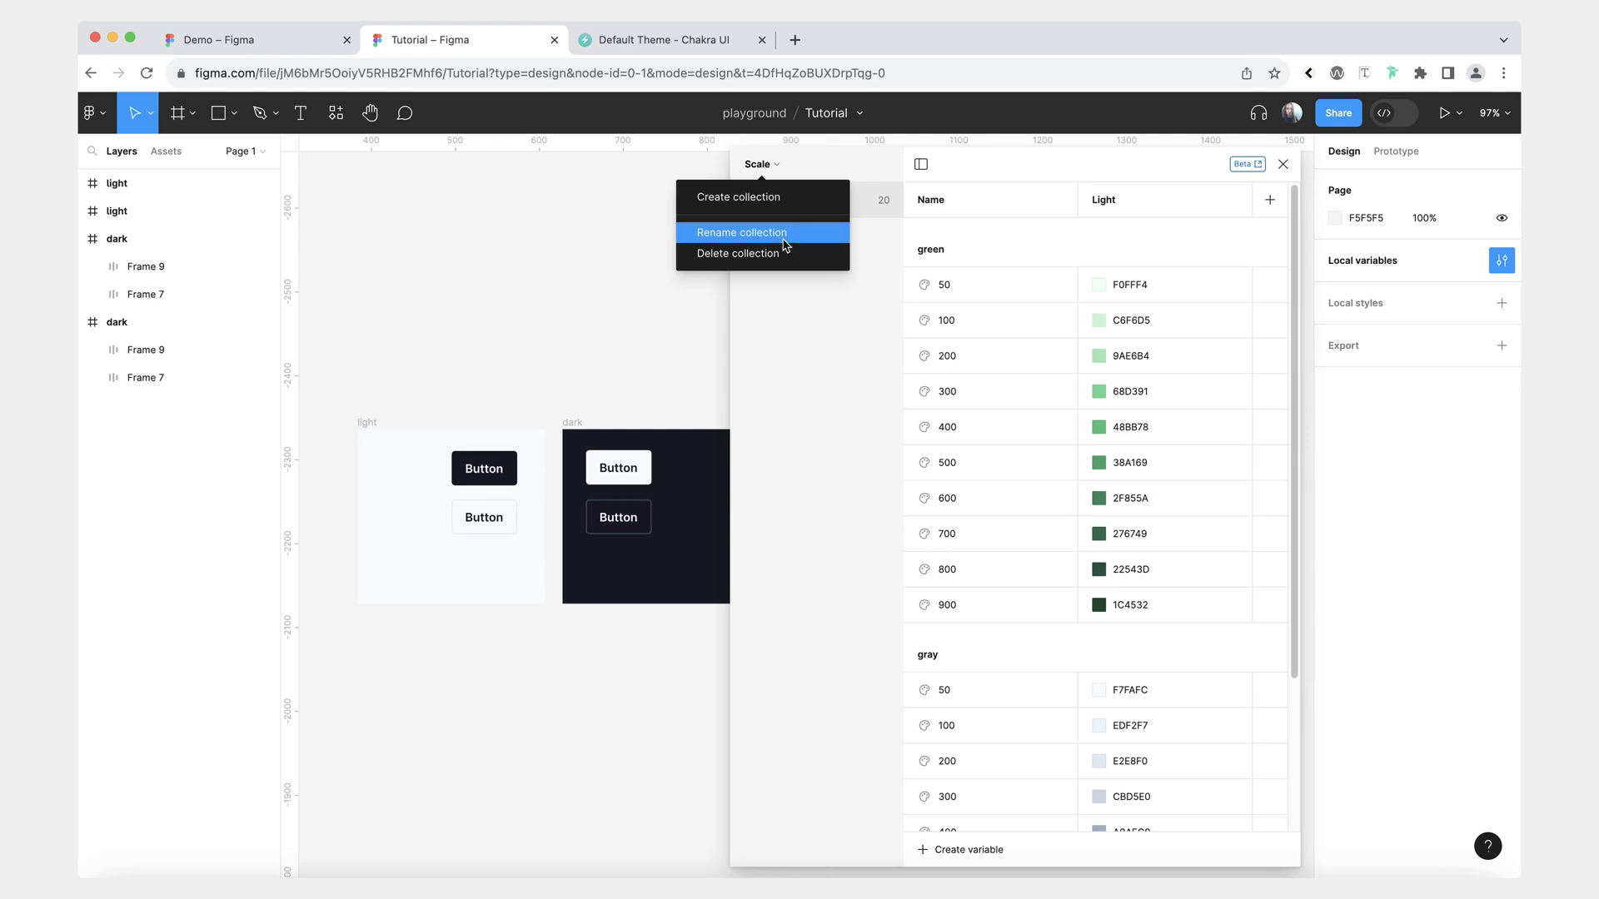
left_click(761, 200)
type("Theme")
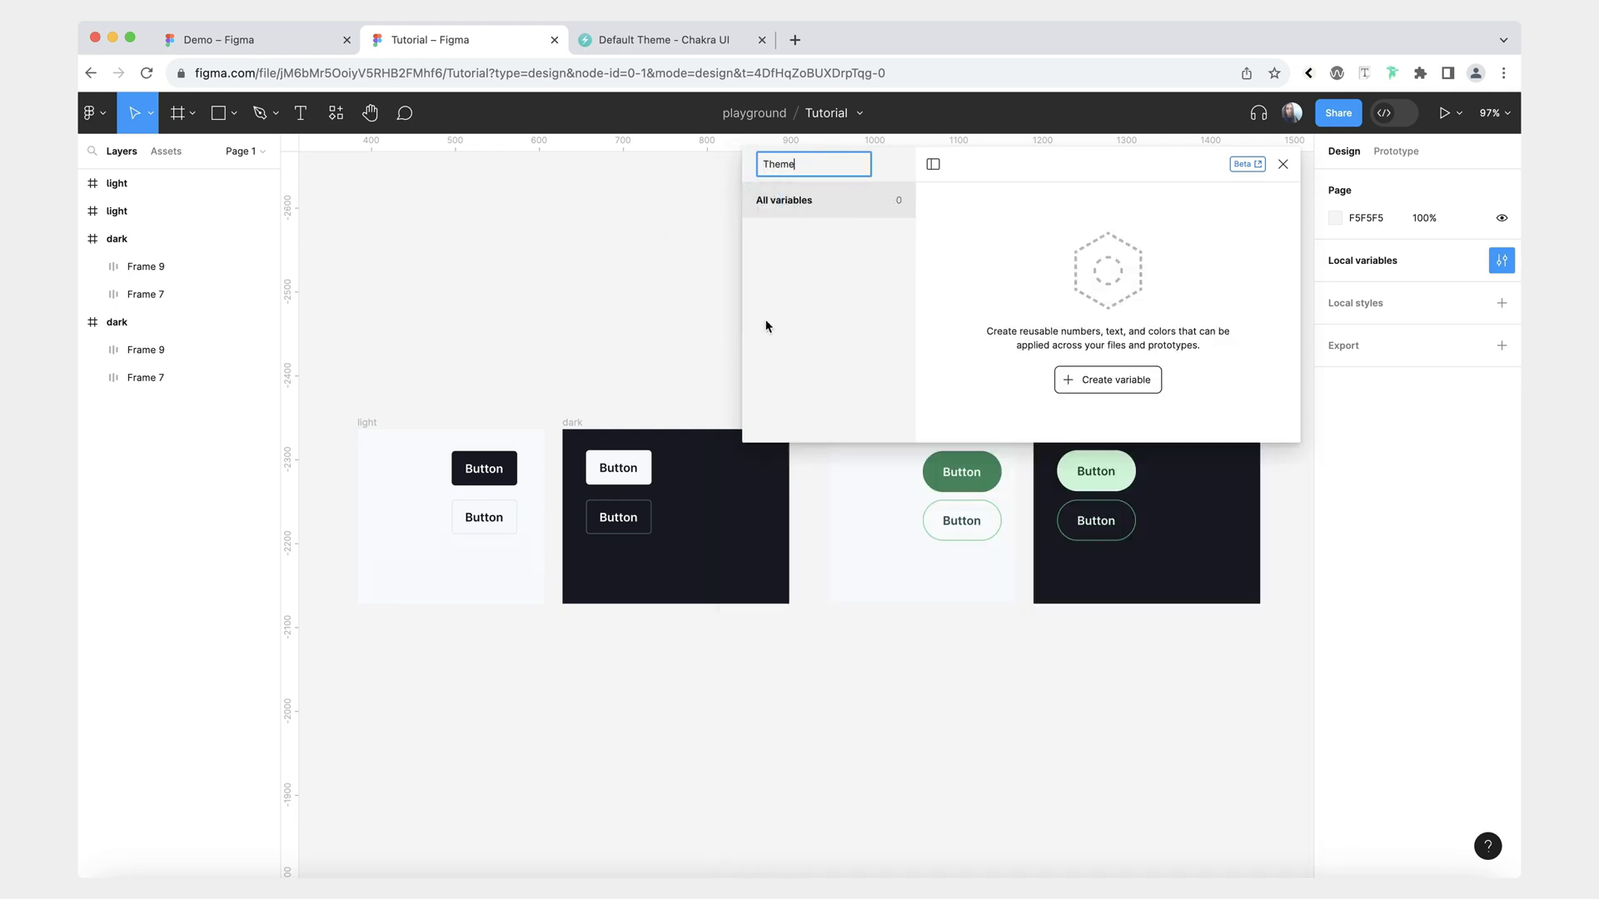
Add a color variable to the Theme collection and rename its value mode to Light.
left_click(1108, 380)
left_click(1093, 416)
double_click(1117, 199)
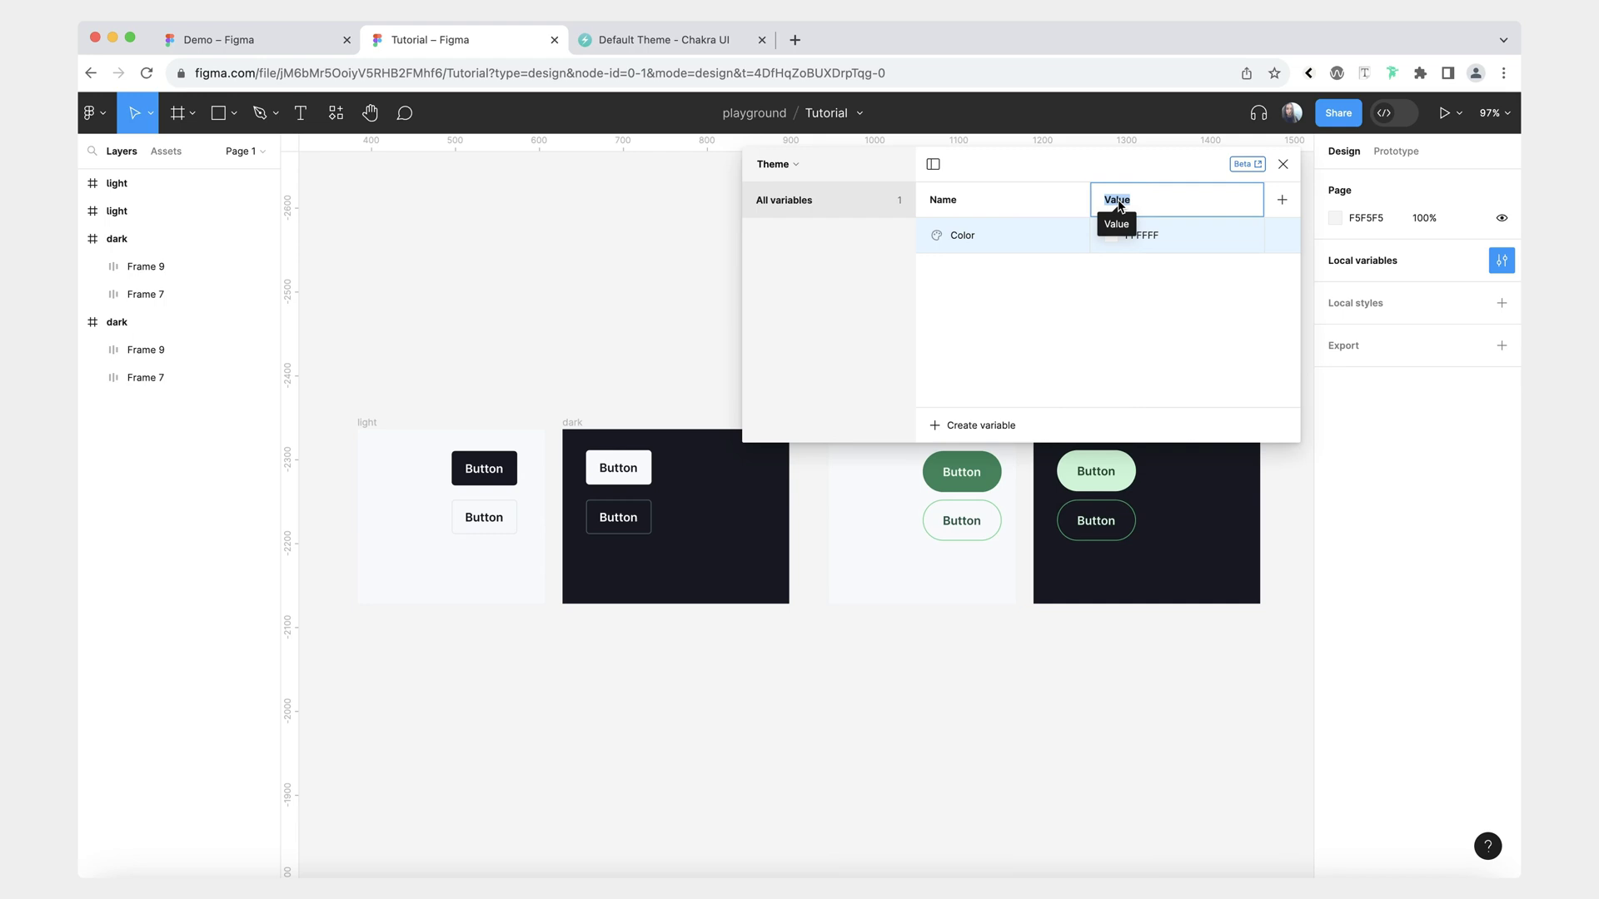
type("Light")
left_click(1133, 300)
Add a second mode named Dark to the Theme collection.
left_click(1280, 200)
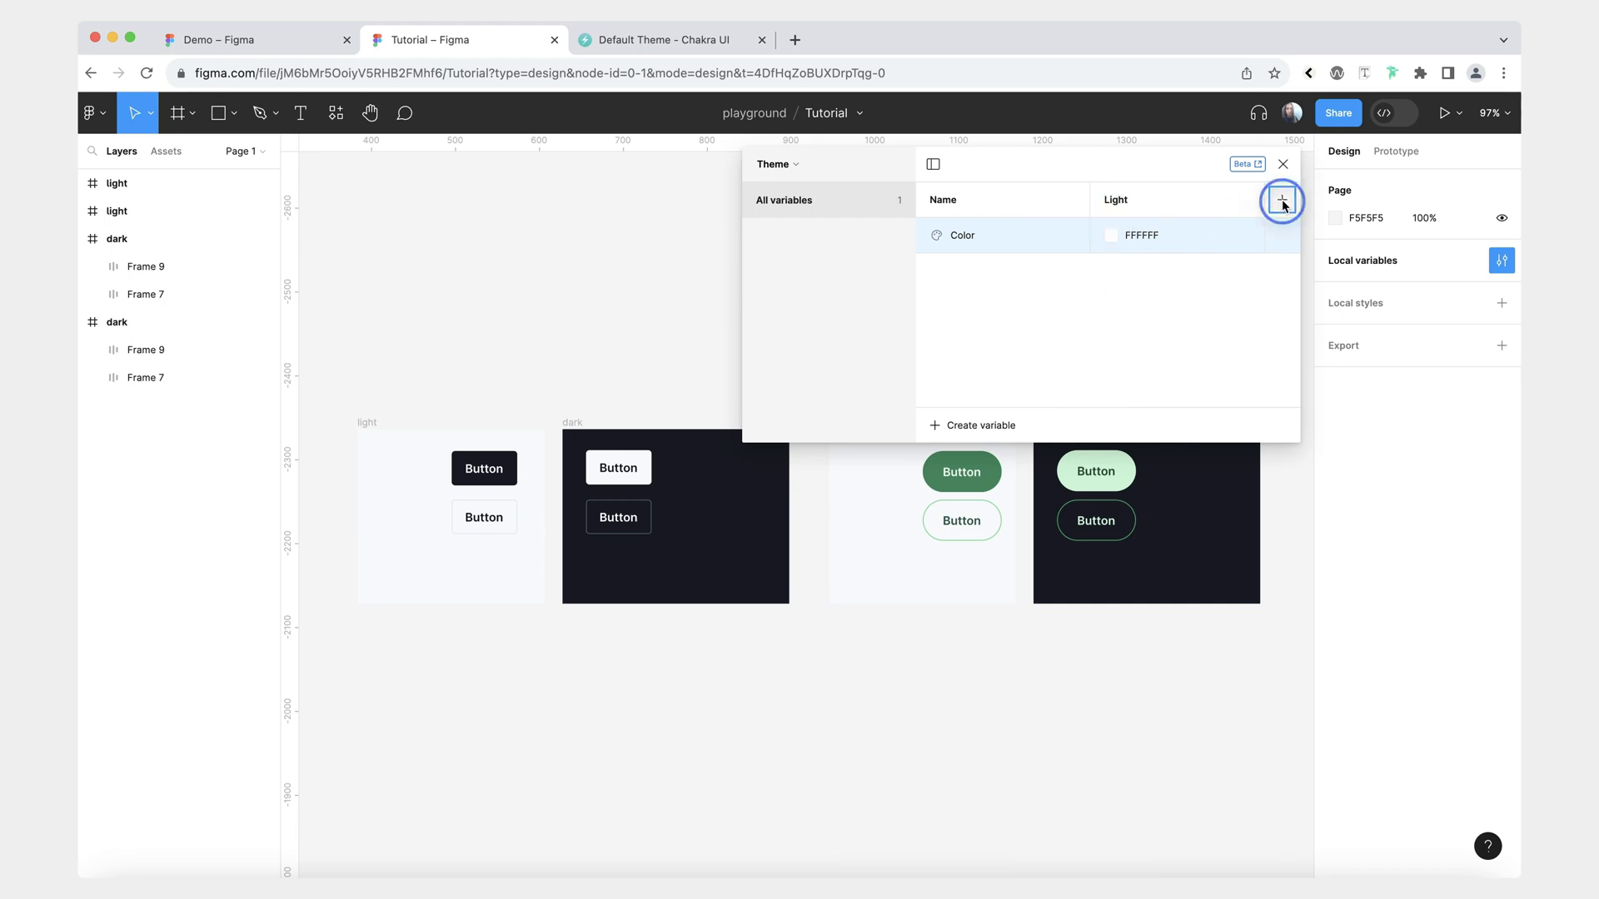
left_click(1122, 199)
double_click(1123, 199)
type("Da")
left_click(988, 309)
Rename the color variable to Style 1/primary-background so that it is grouped under Style 1.
scroll(977, 642, "up", 2)
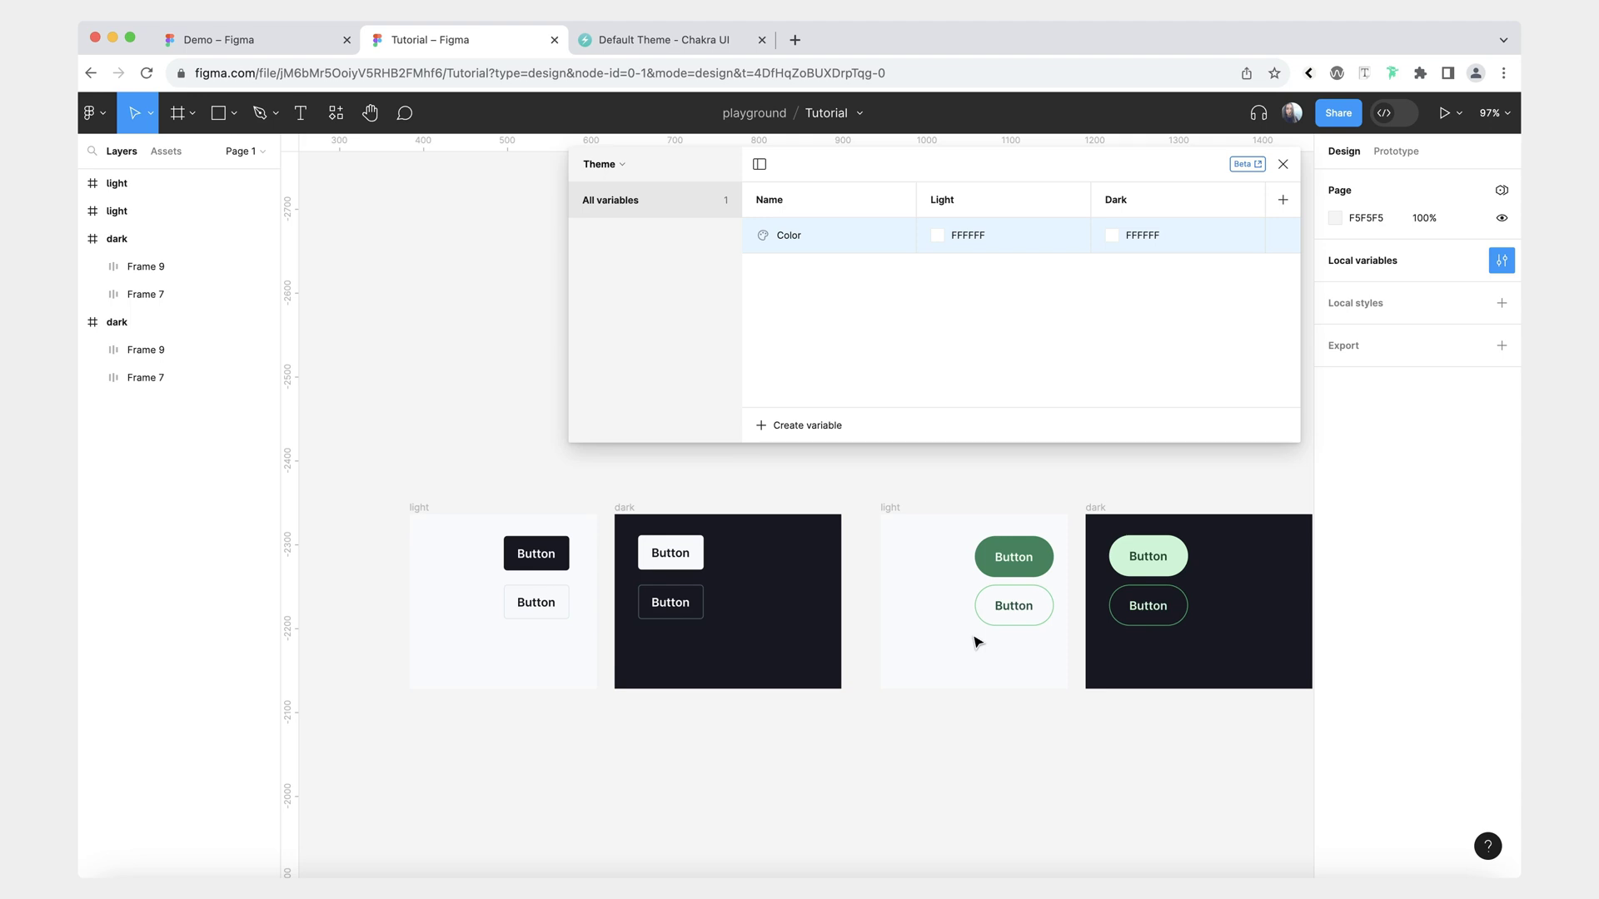
scroll(977, 642, "left", 3)
scroll(978, 642, "up", 2)
double_click(789, 235)
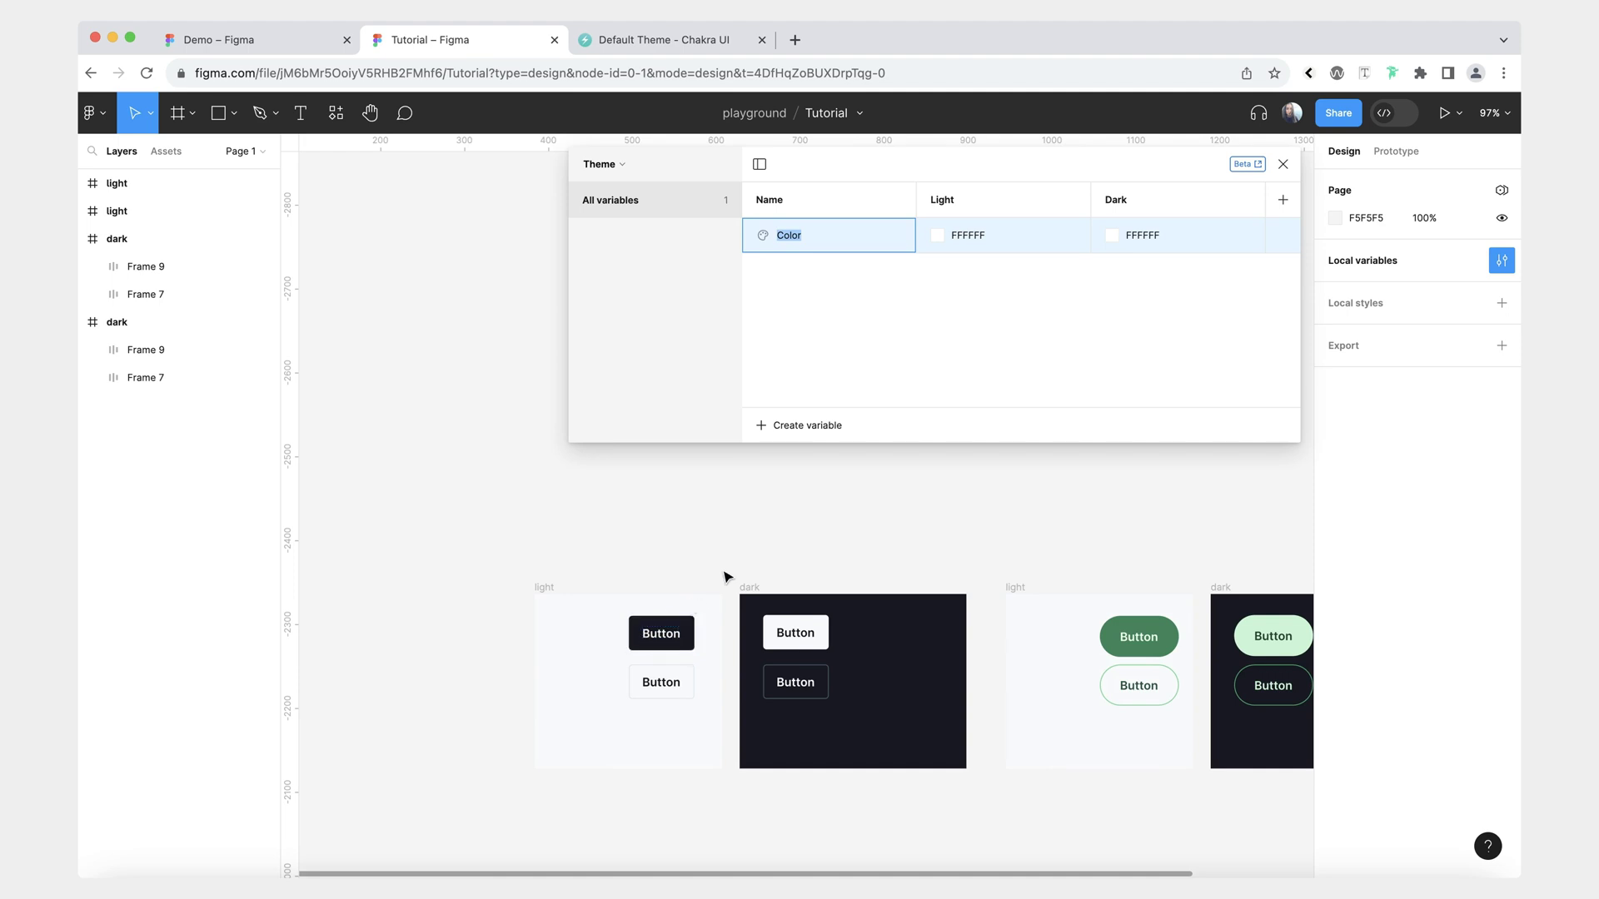
type("Style 1/primary-background")
left_click(832, 353)
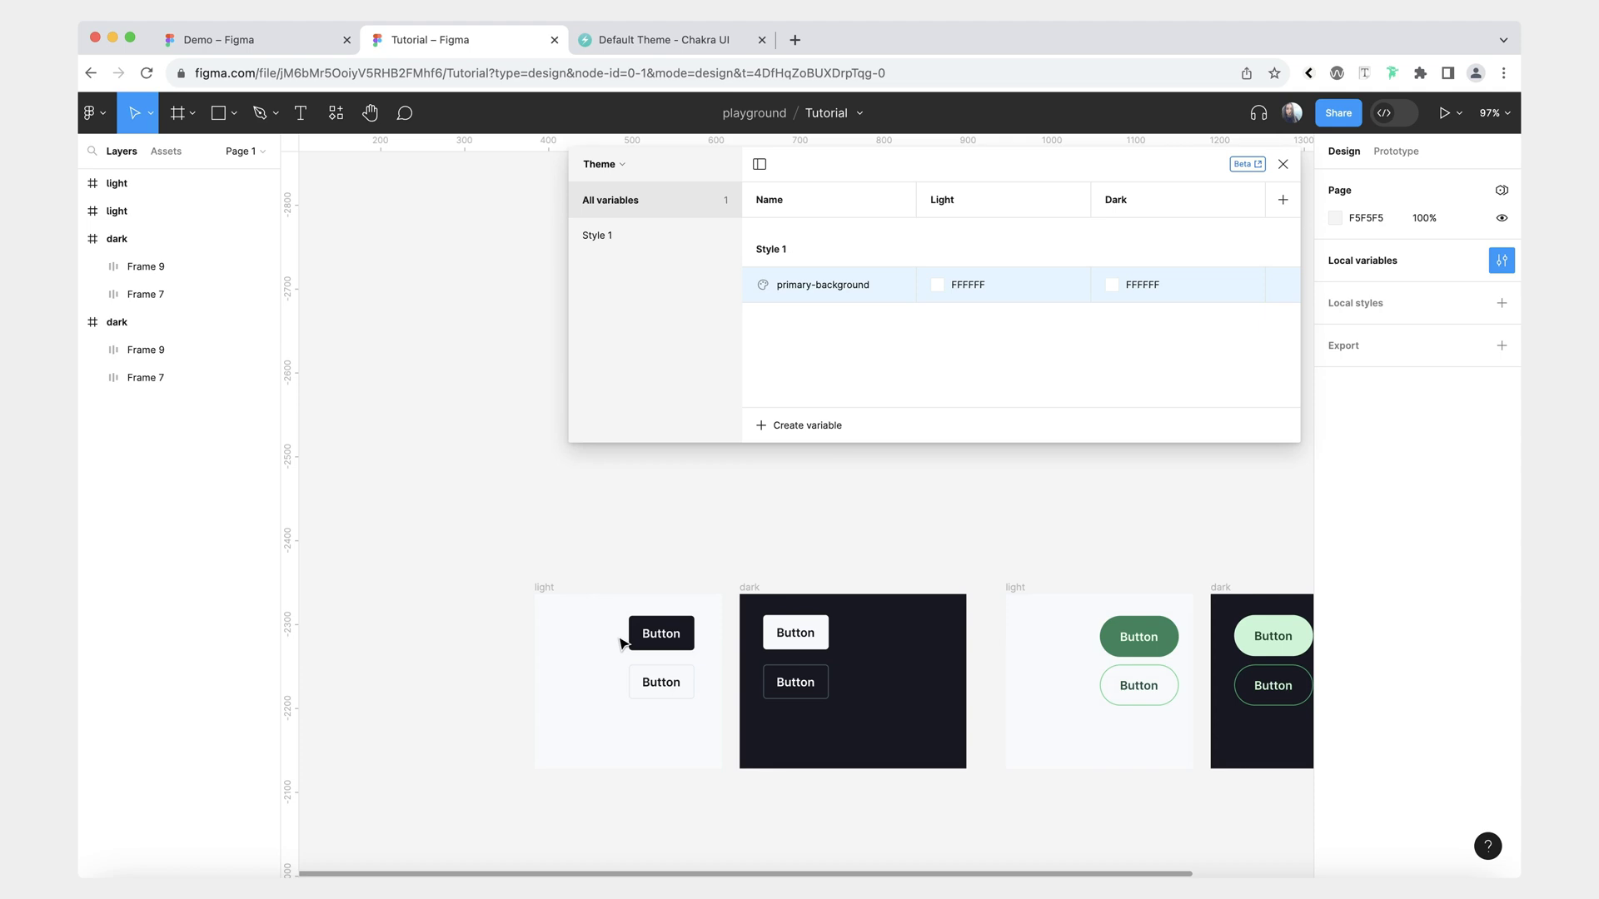
In the Style 1 group, link the Light value of primary-background to the gray/900 library variable.
scroll(620, 641, "down", 1)
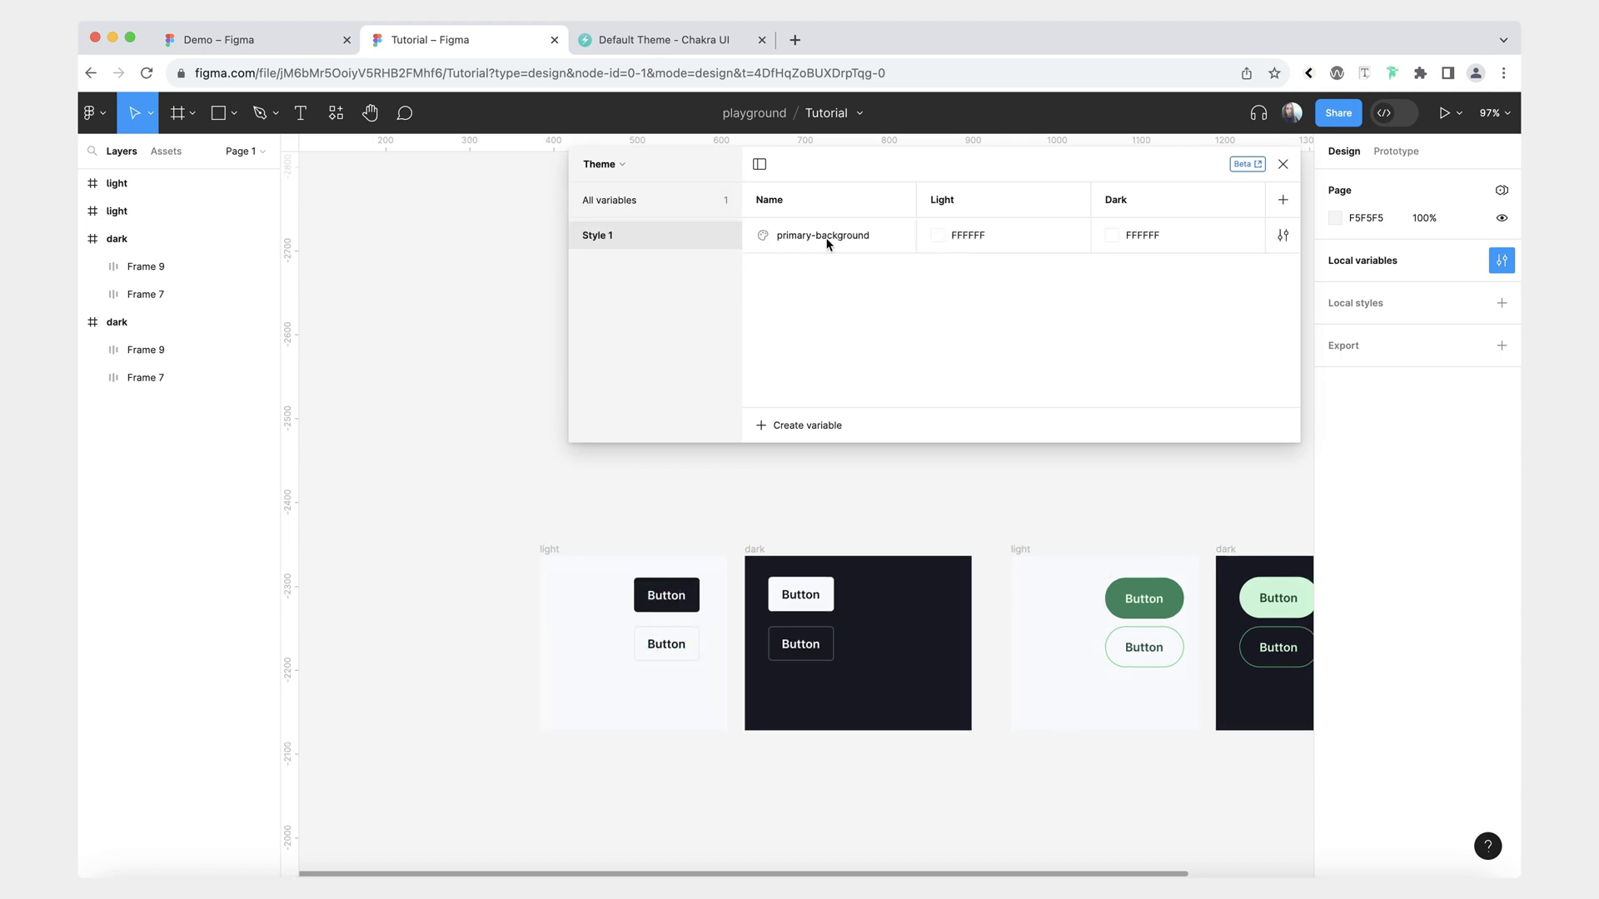
left_click(933, 236)
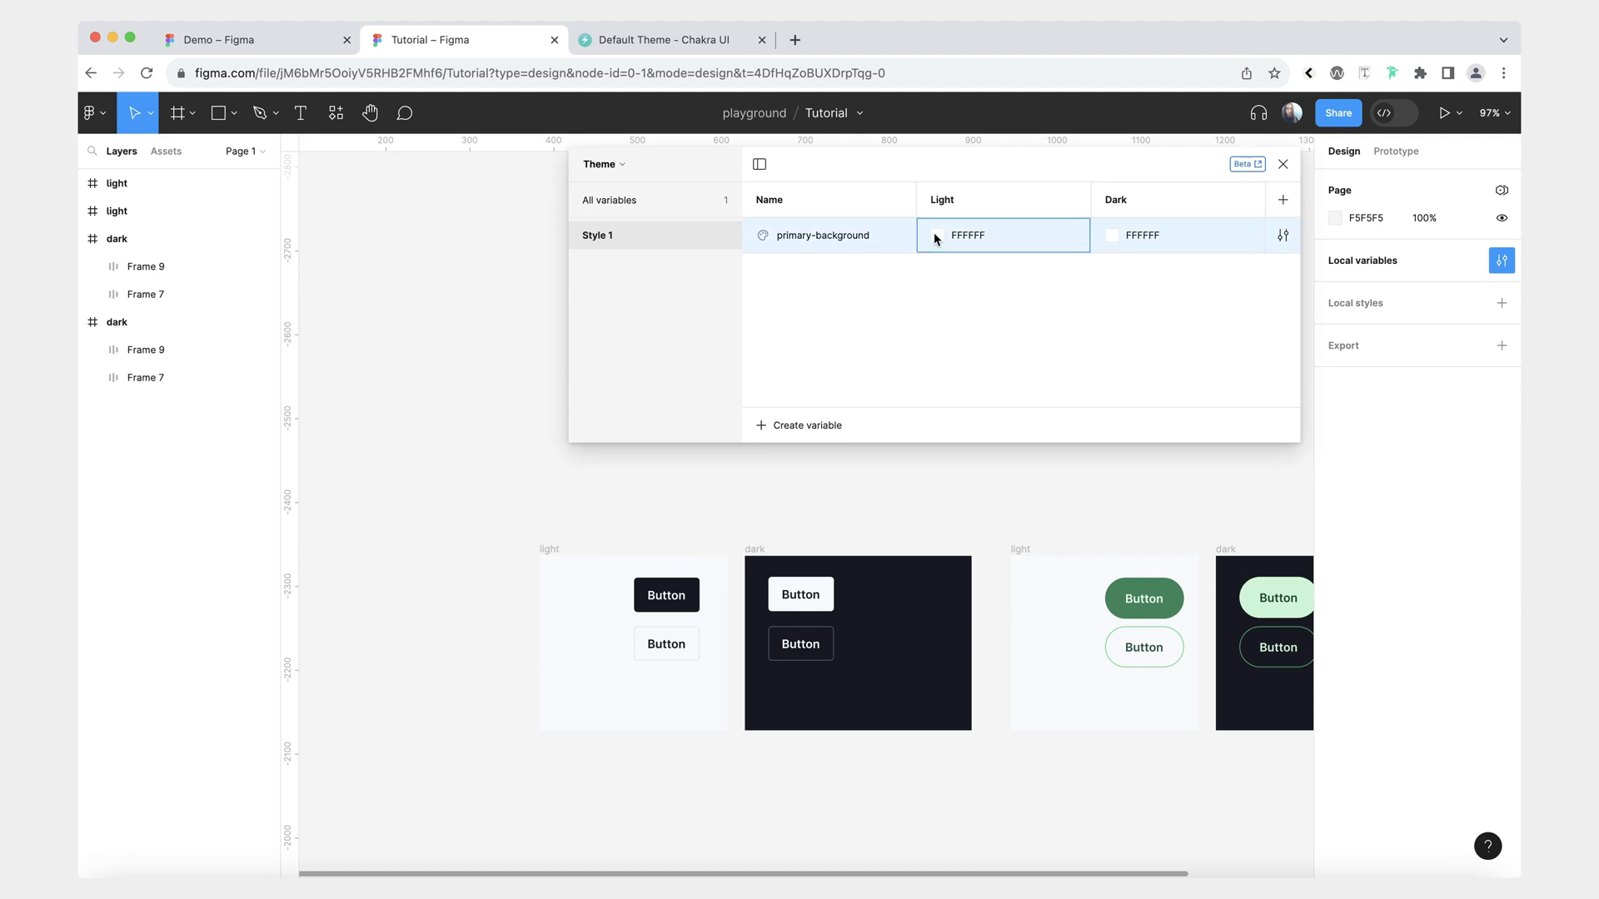
left_click(937, 236)
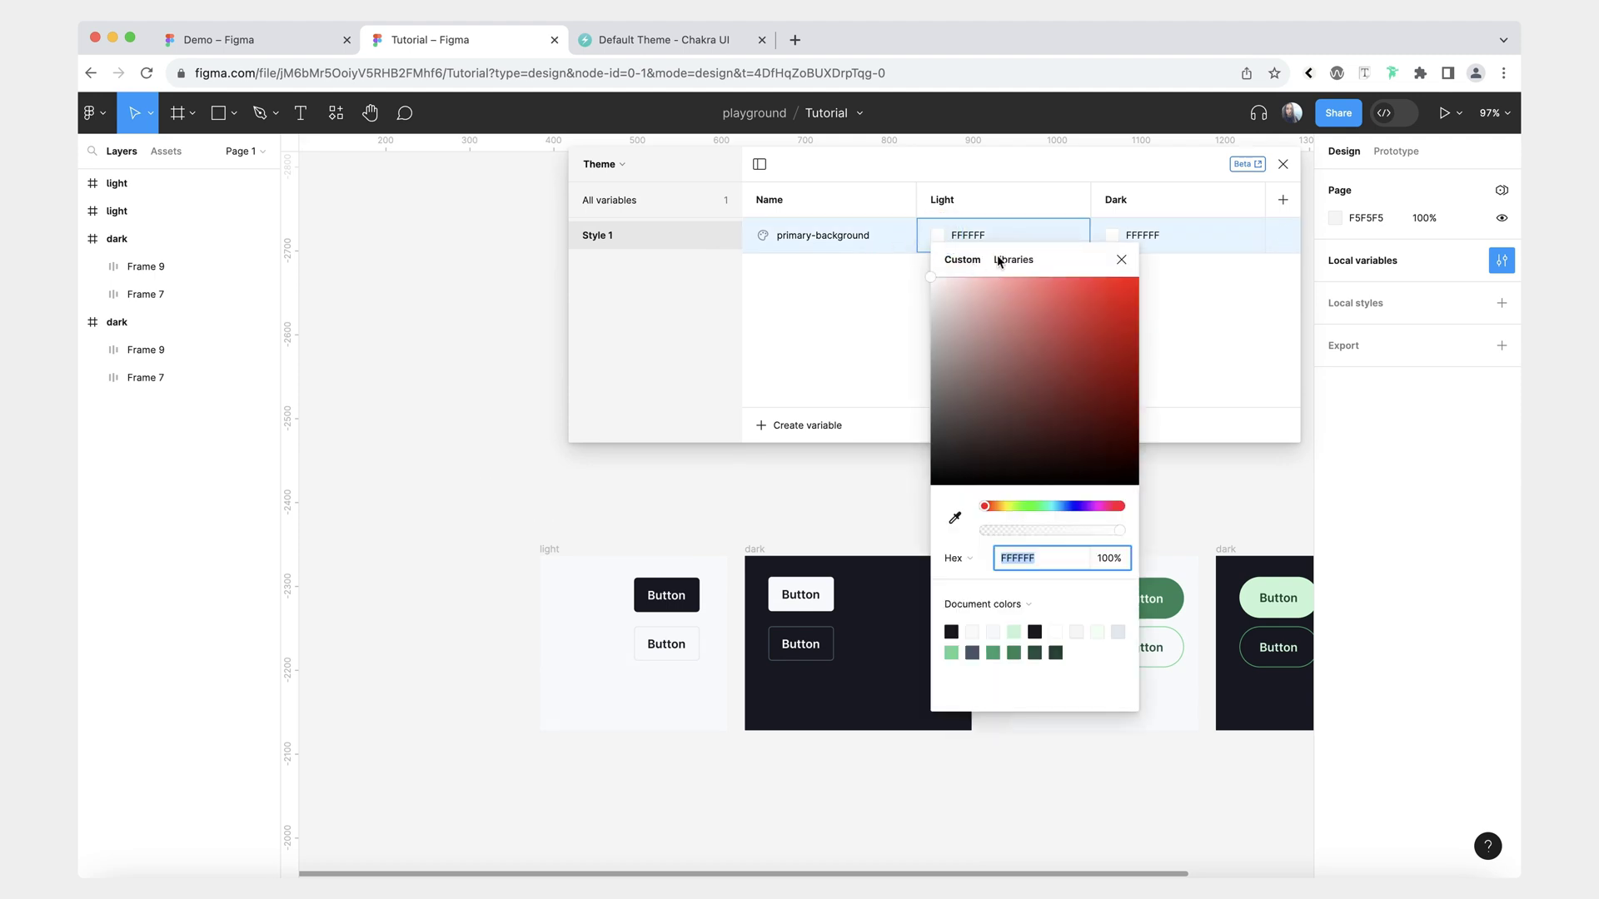
left_click(1000, 258)
scroll(988, 556, "down", 5)
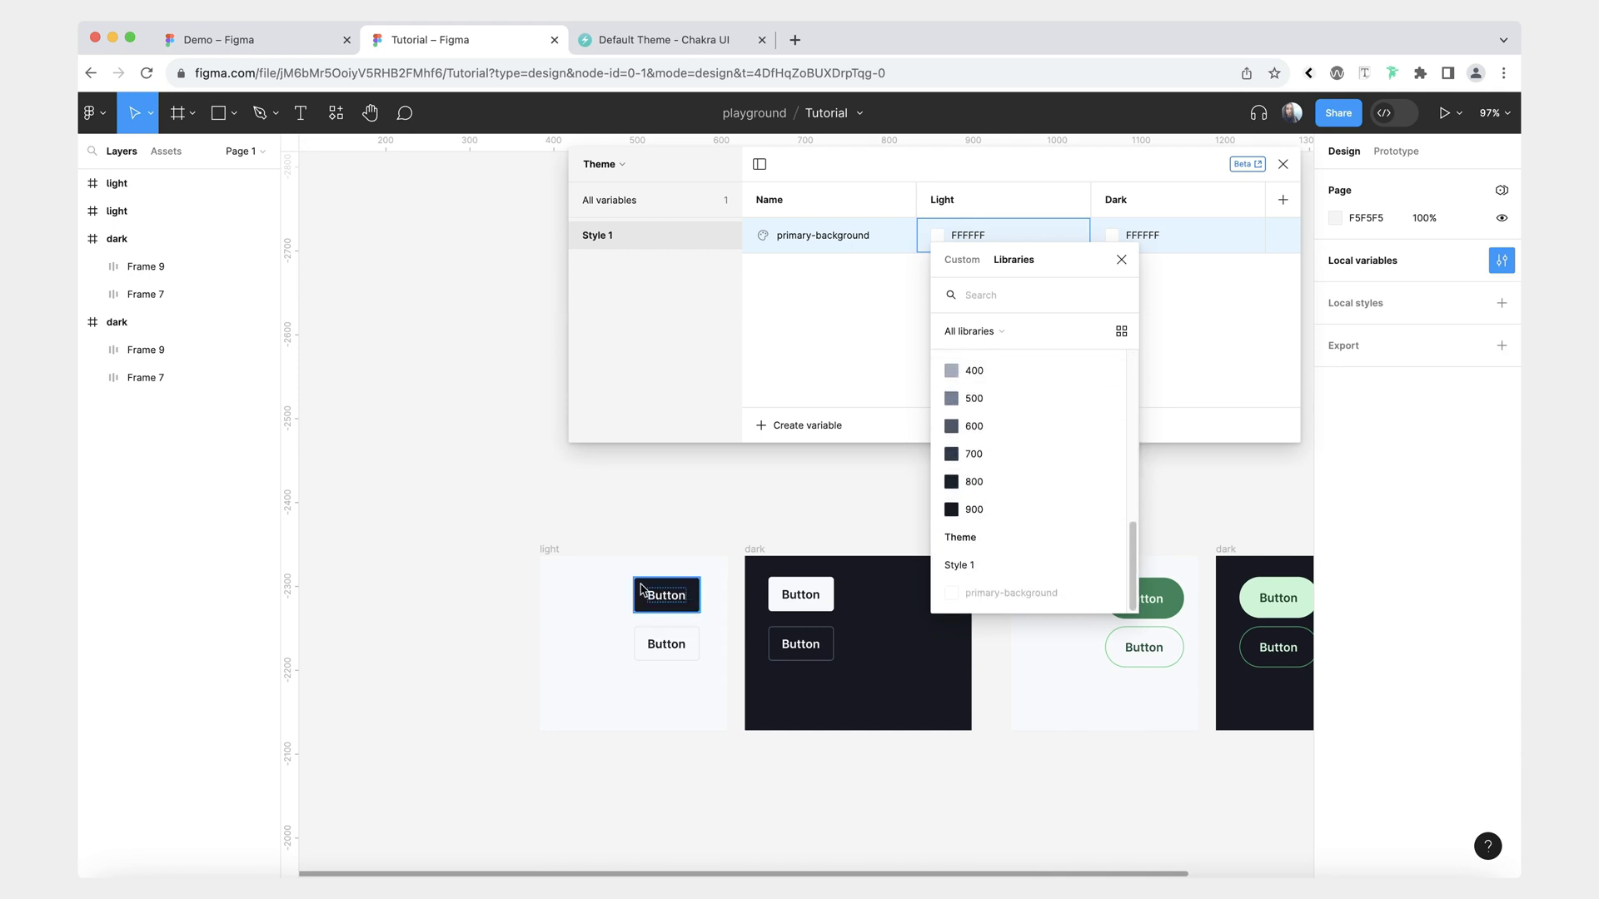
left_click(997, 507)
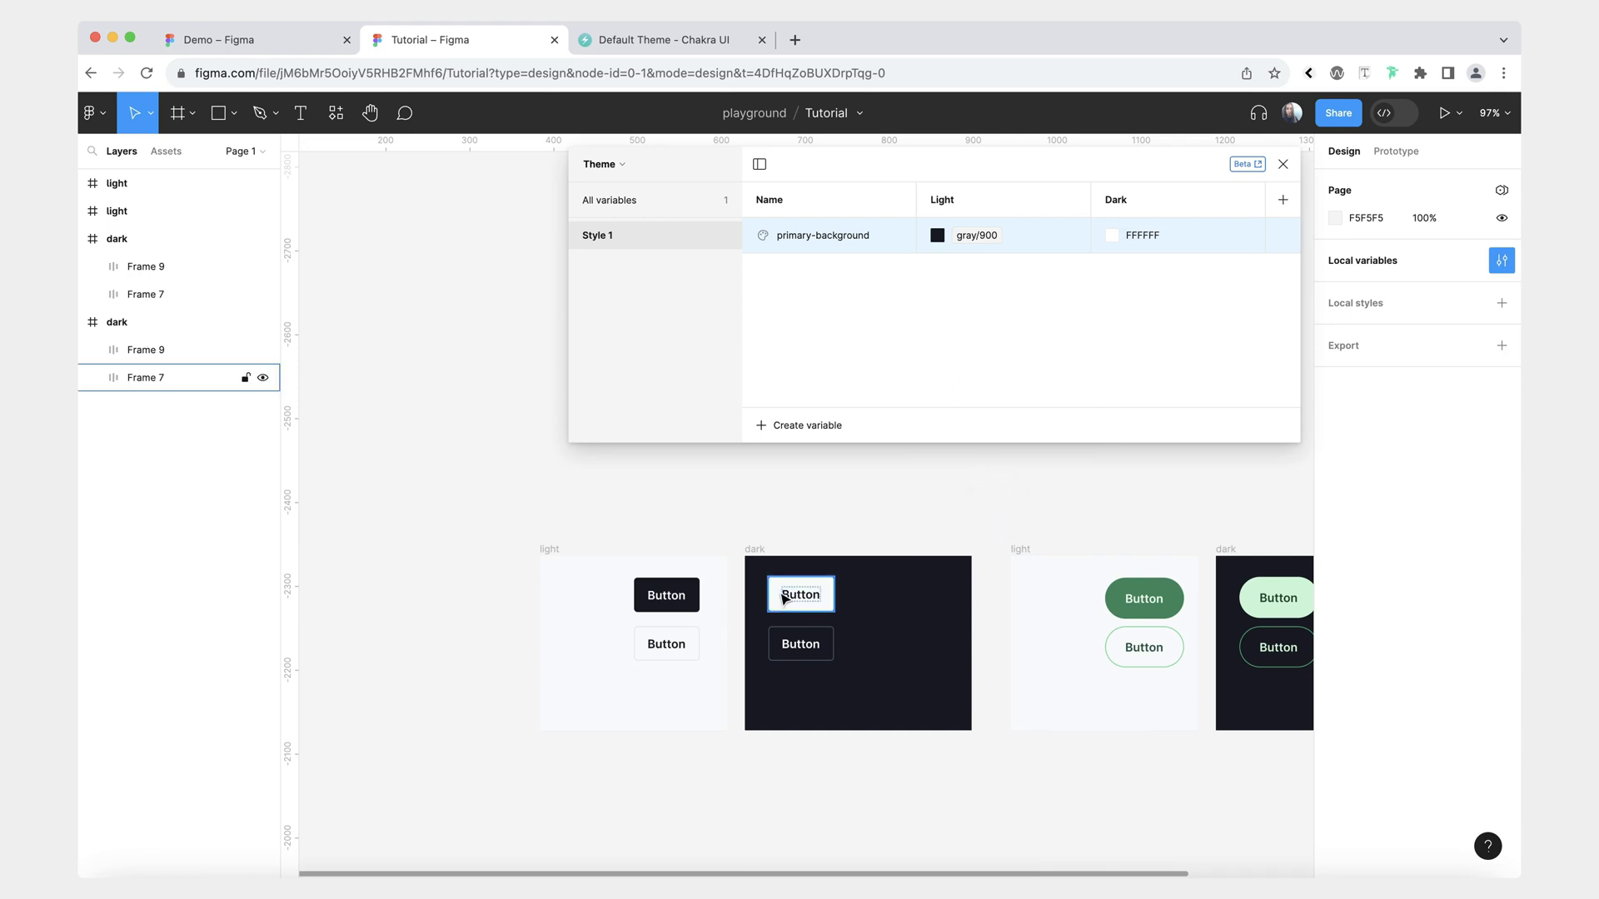
Link the Dark value of primary-background to the gray/50 library variable.
left_click(1111, 235)
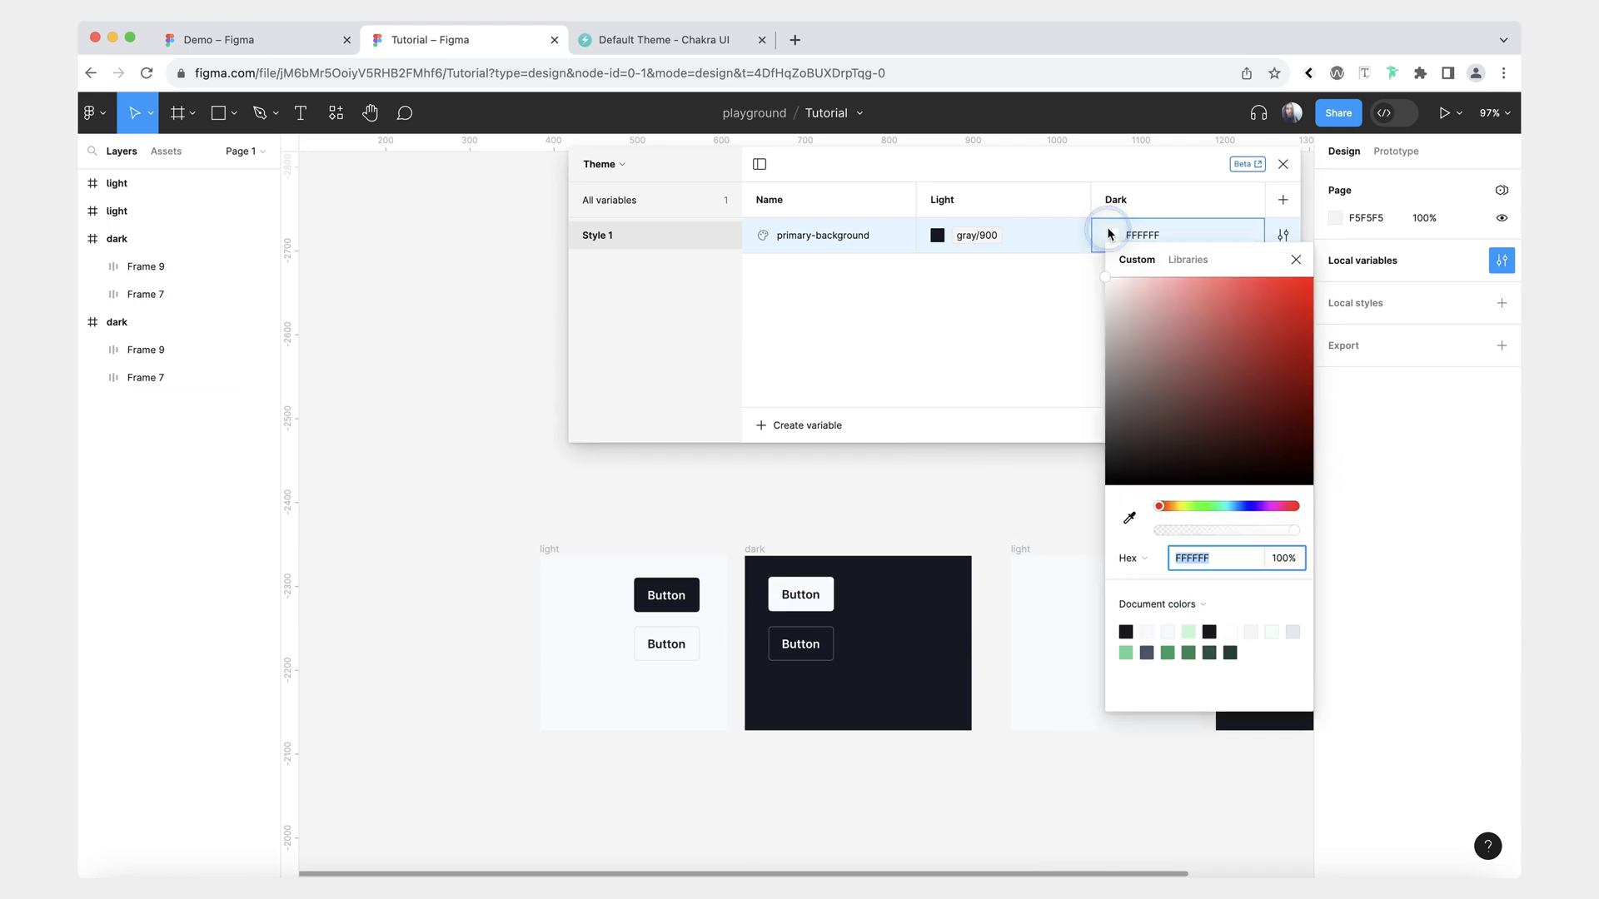
left_click(1188, 259)
scroll(1154, 422, "down", 5)
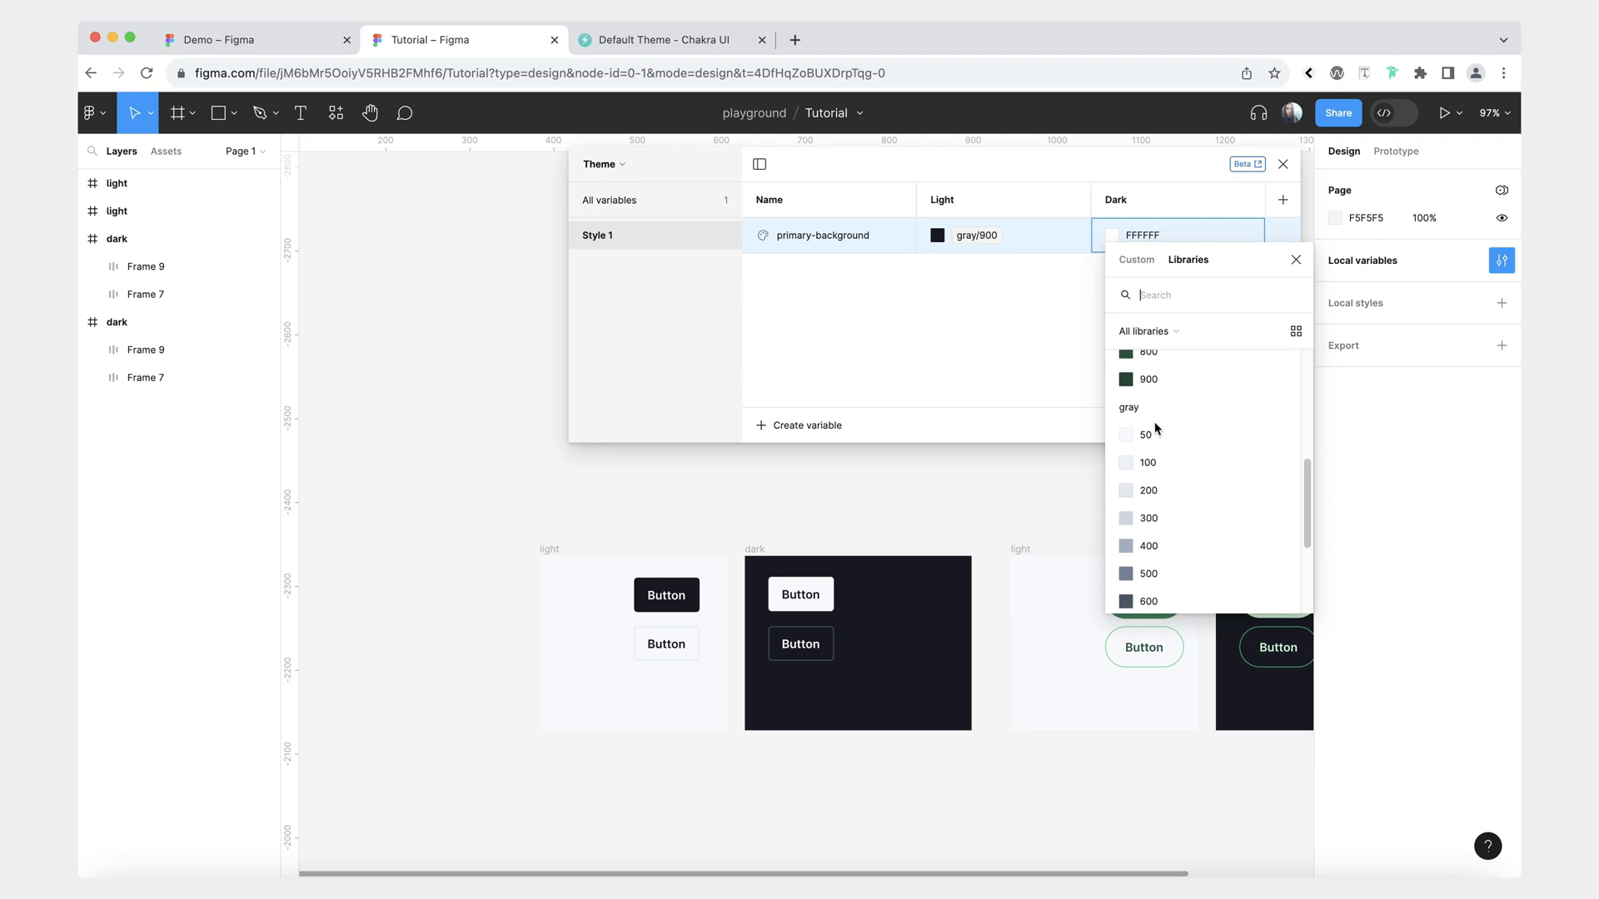
left_click(1162, 440)
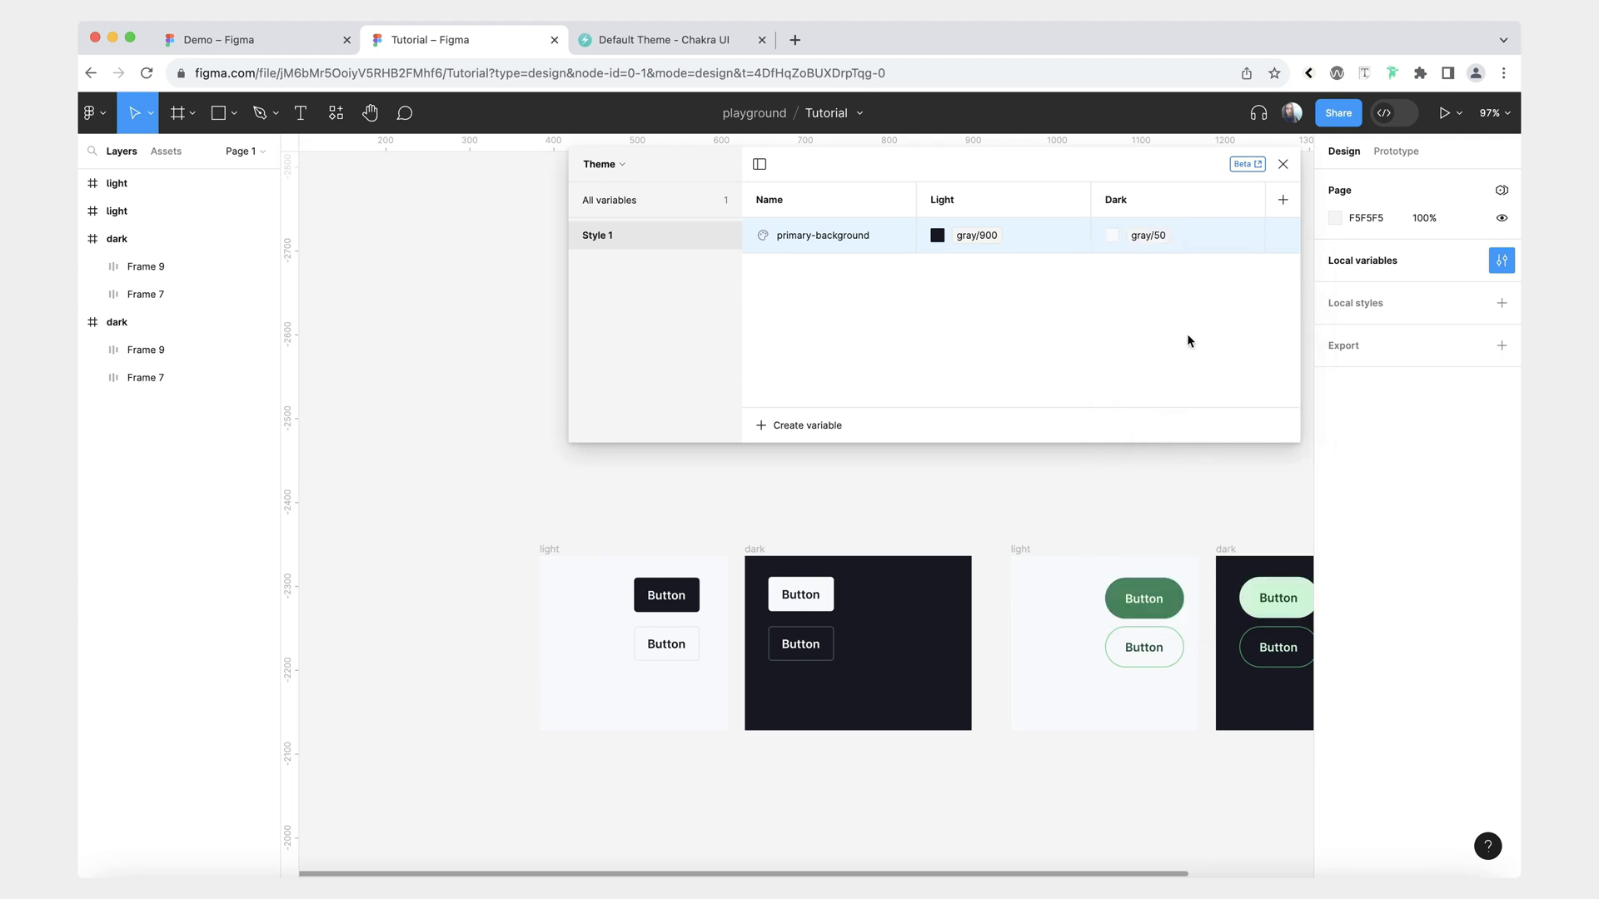
Create a color variable named primary-text in Style 1 and link its Light value to gray/50.
type("primary-text")
left_click(953, 317)
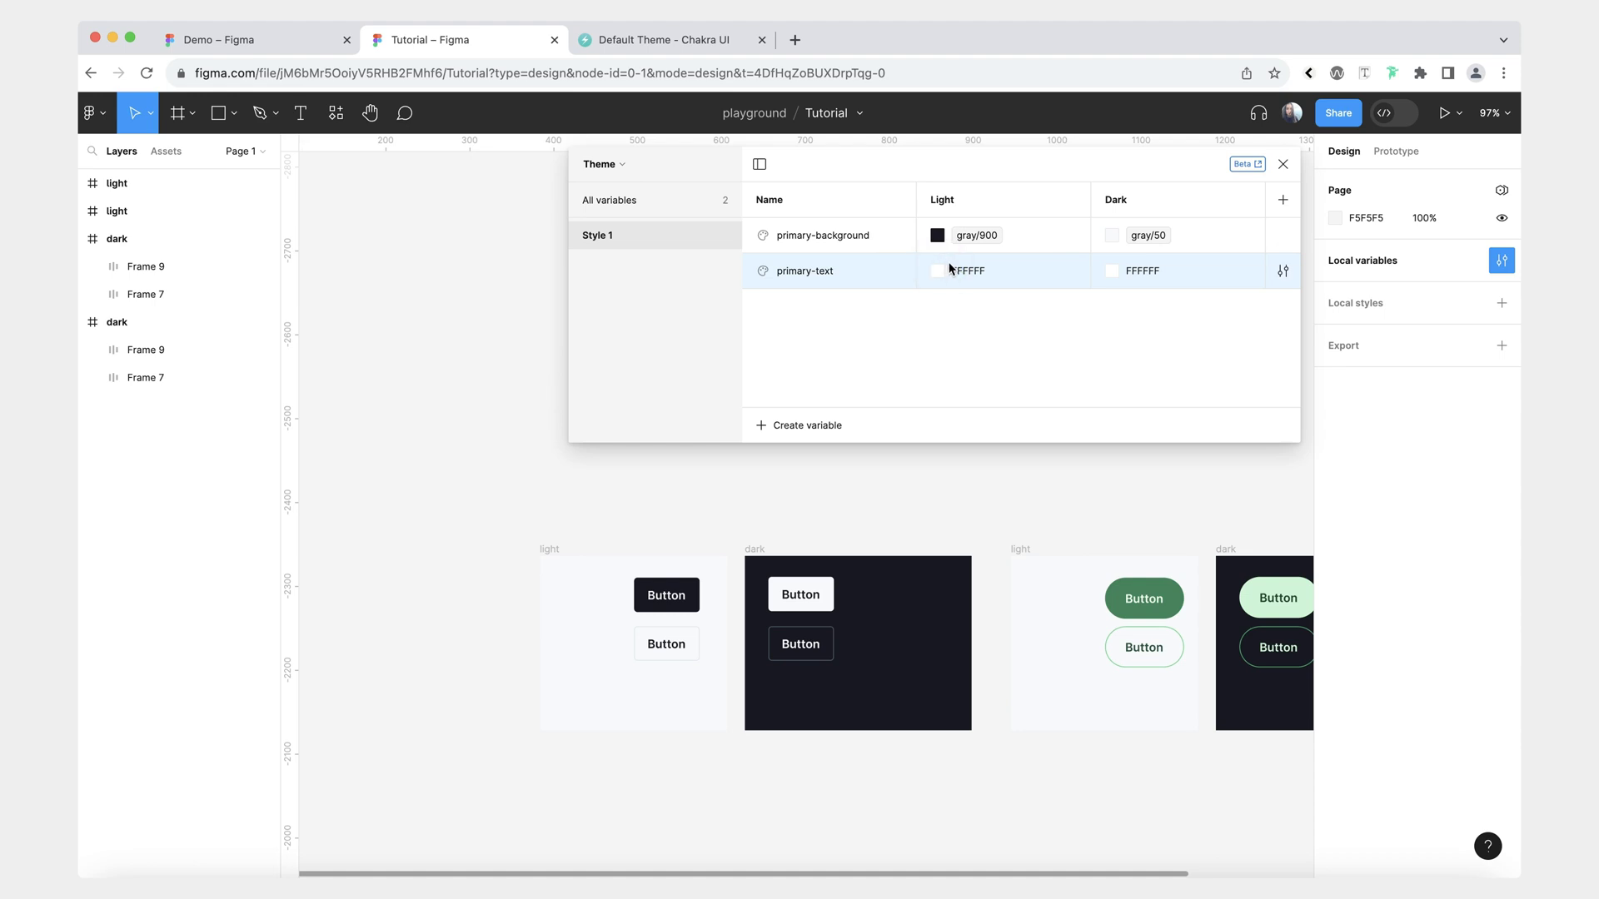
left_click(939, 271)
left_click(1018, 296)
scroll(999, 449, "down", 5)
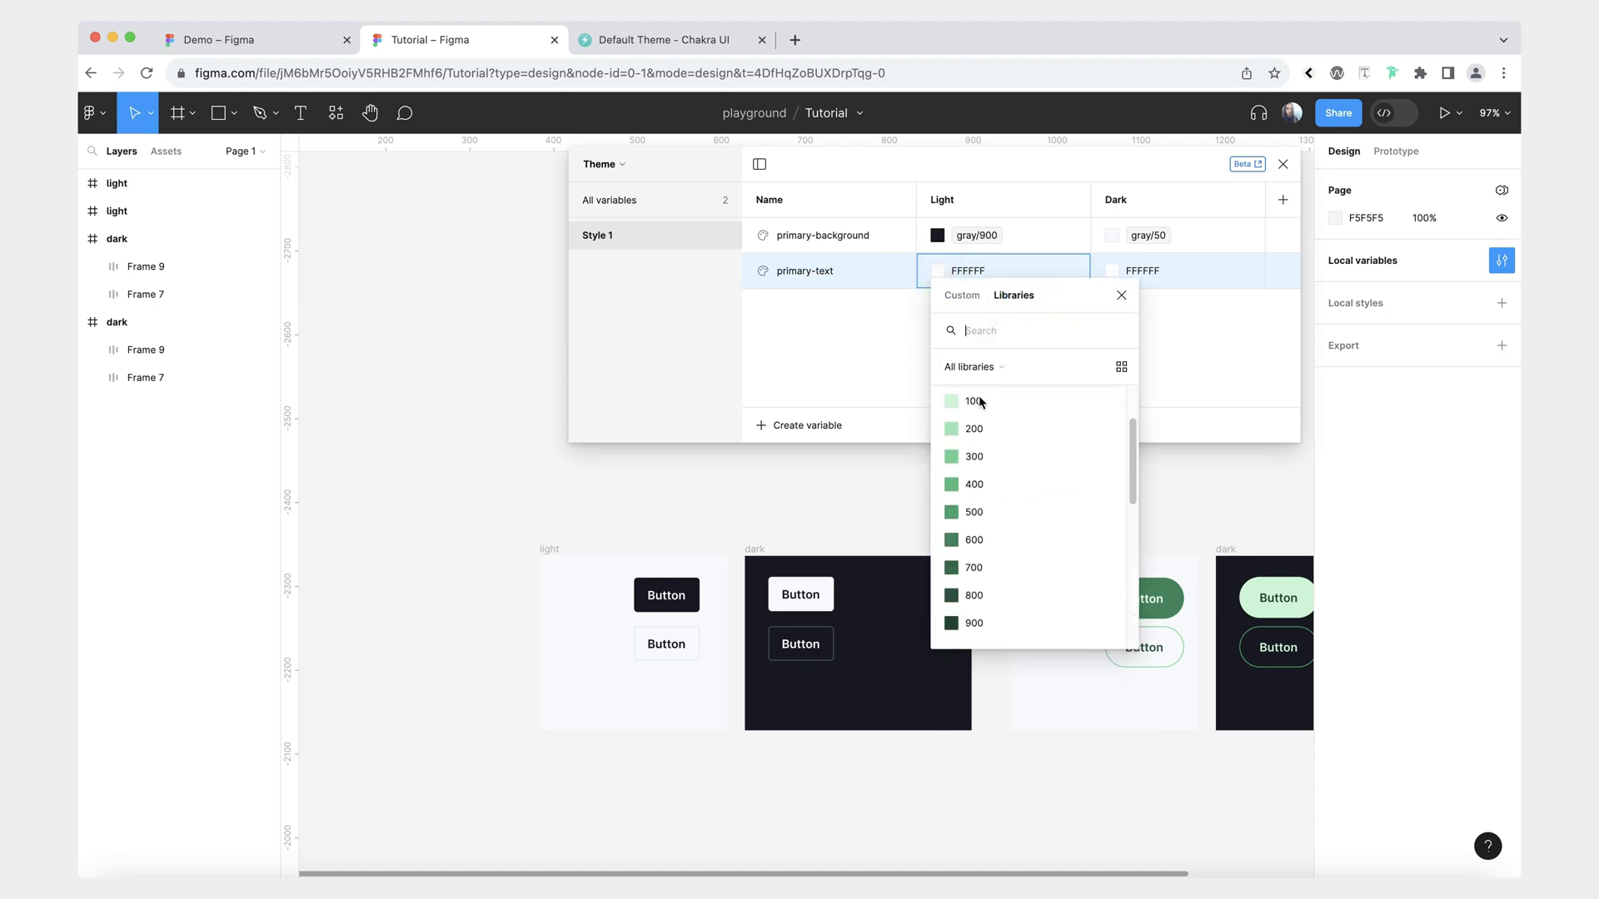
scroll(1006, 441, "up", 1)
left_click(999, 455)
Link the Dark value of primary-text to the gray/900 library variable.
left_click(1119, 270)
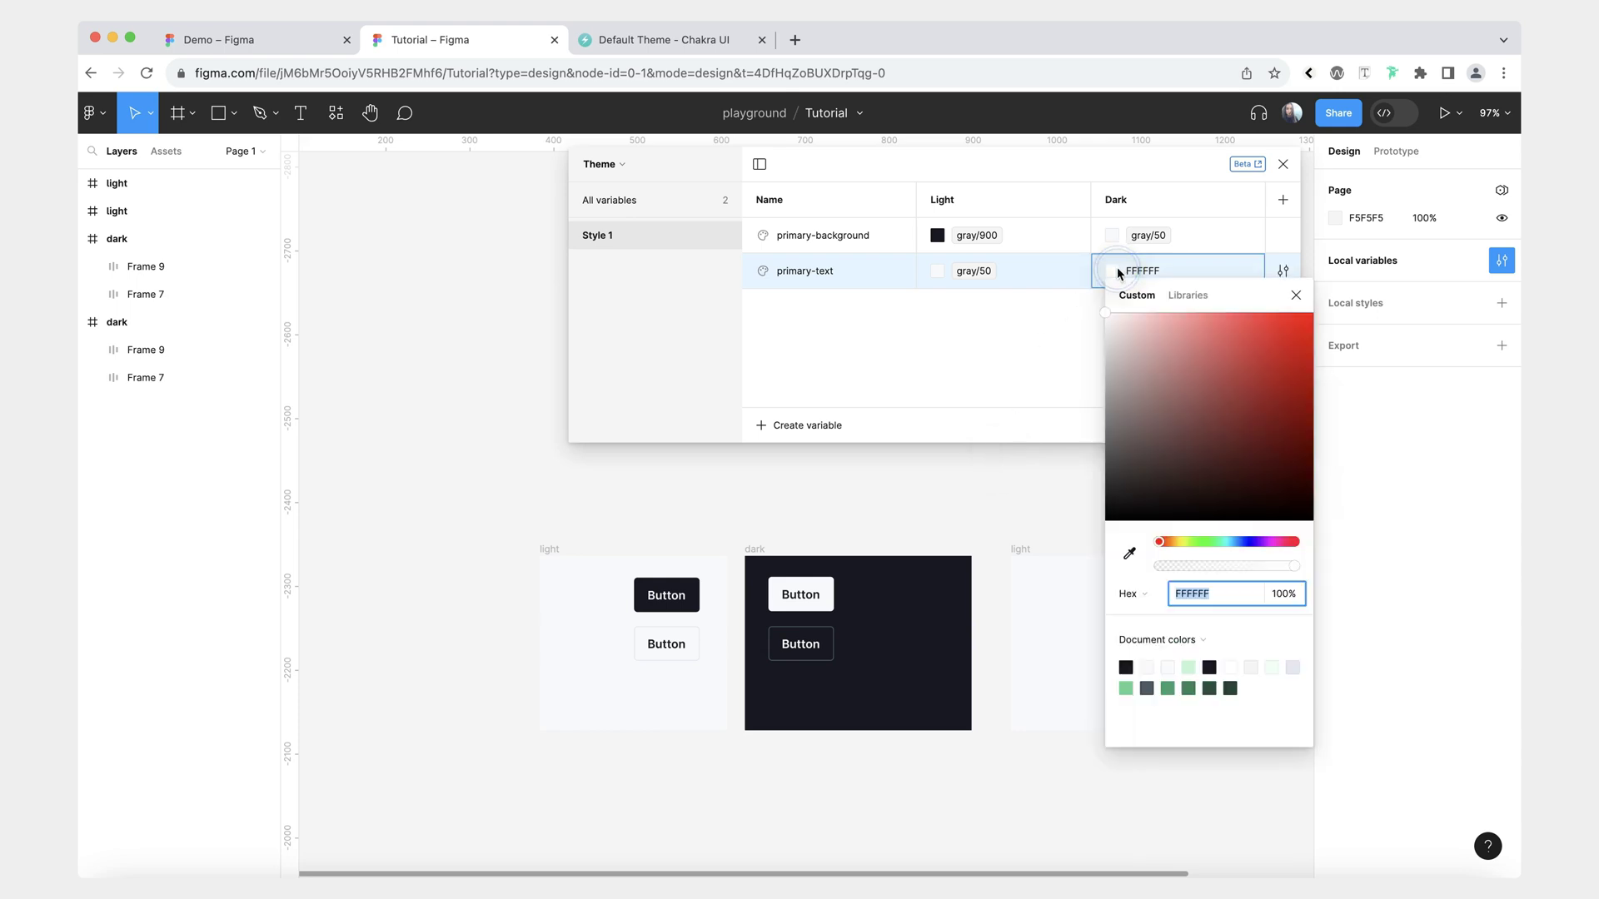
left_click(1186, 296)
scroll(1199, 475, "down", 4)
scroll(1197, 503, "down", 6)
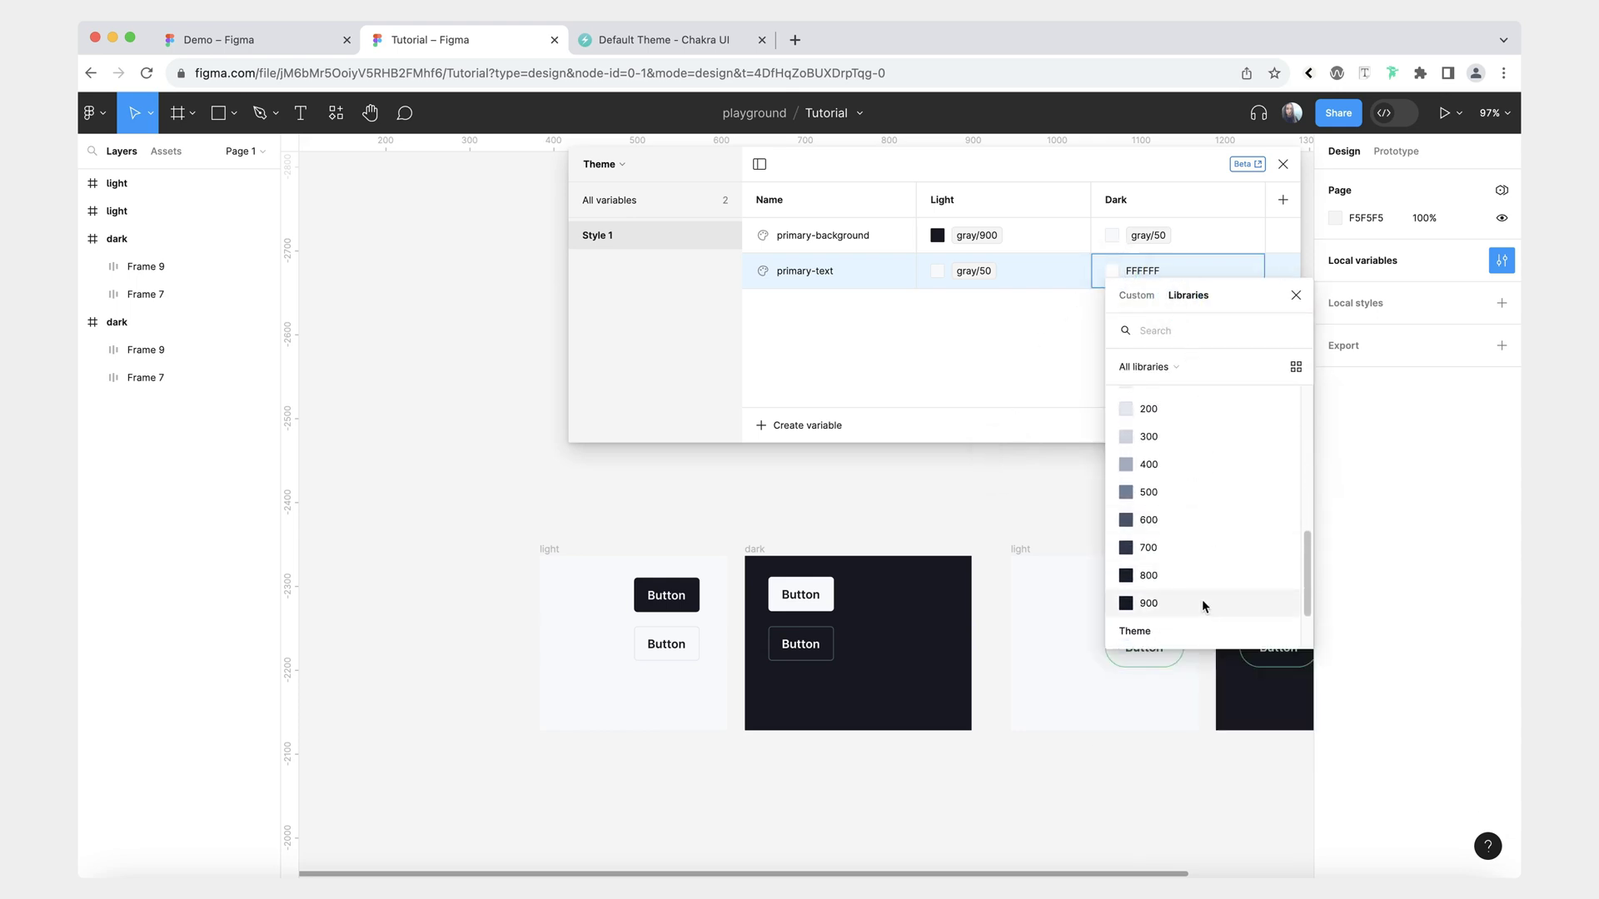
left_click(1201, 601)
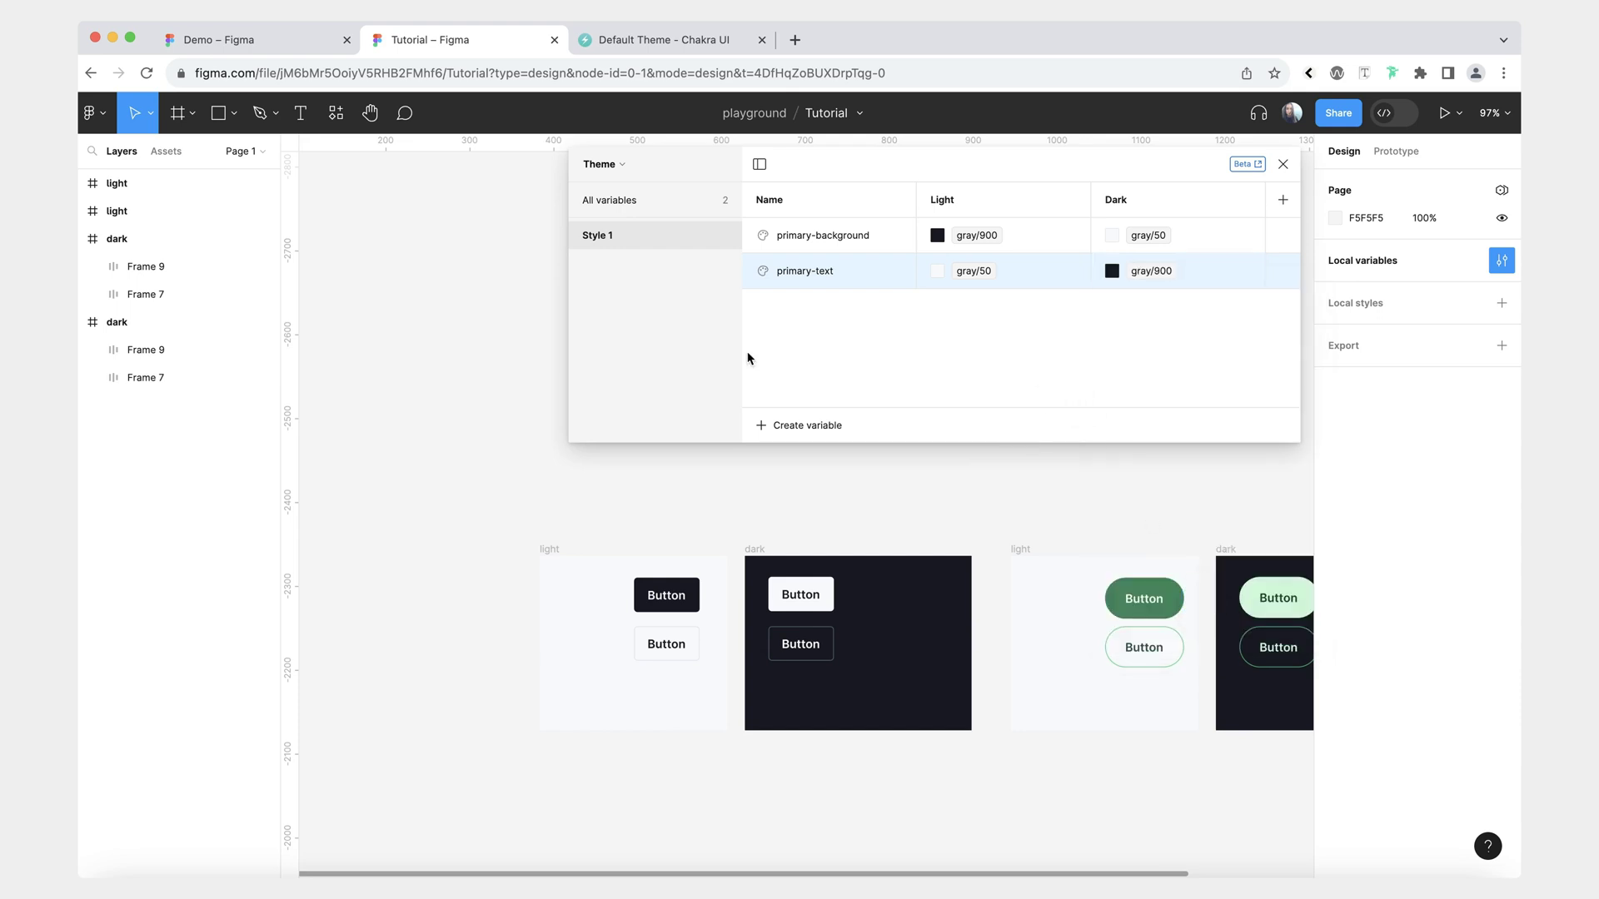
Create a color variable named secondary-background in Style 1 and link its Light value to gray/50.
left_click(801, 426)
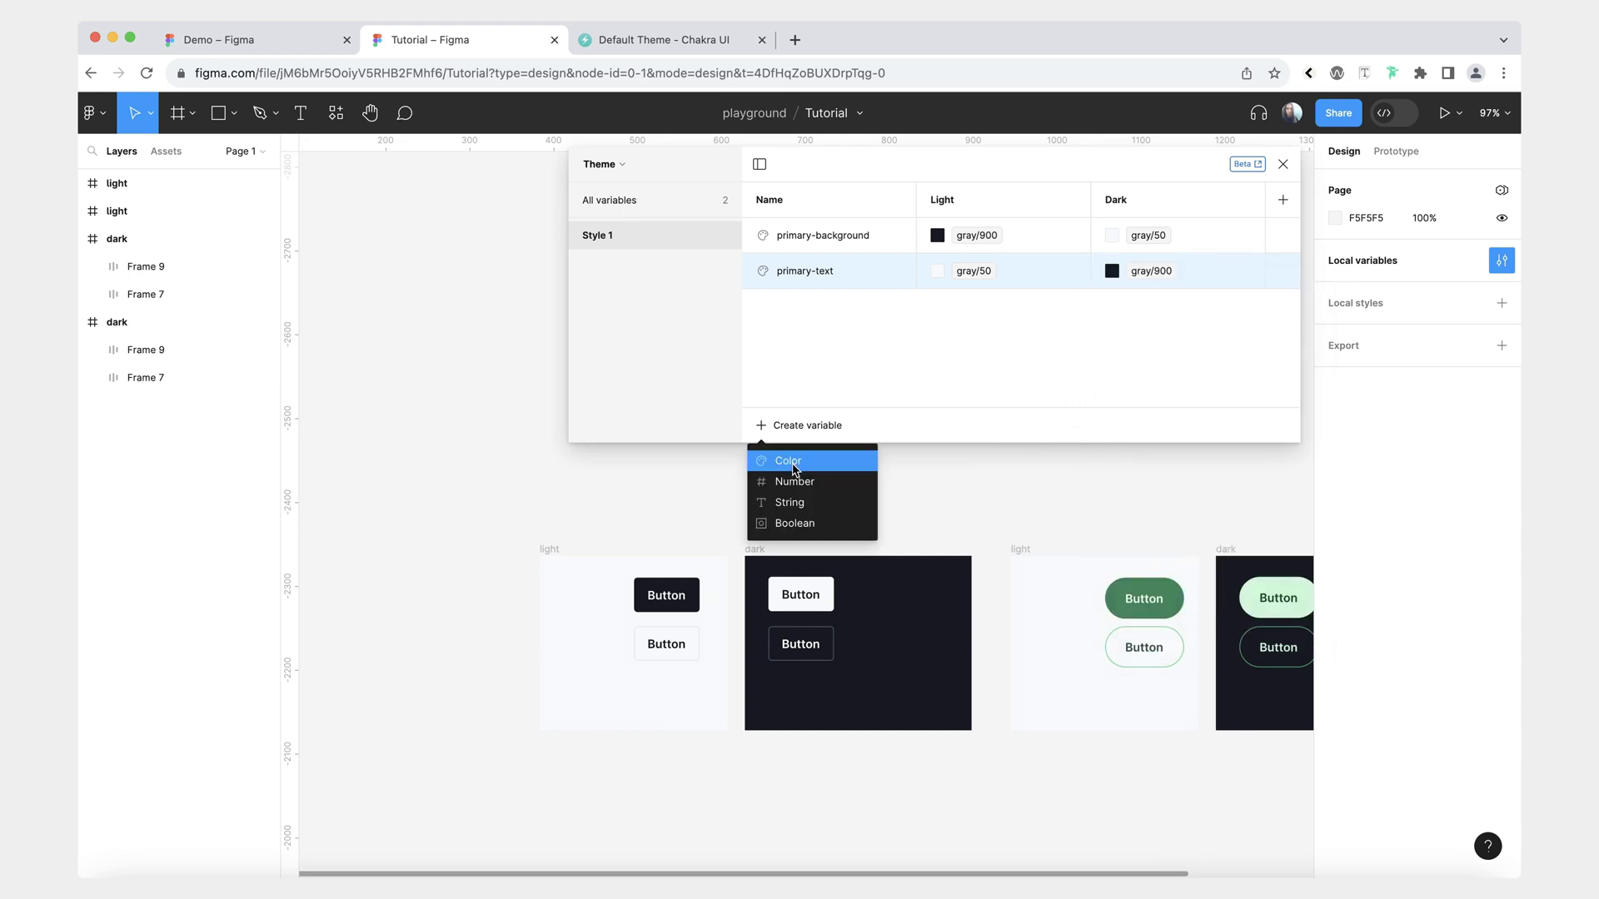
left_click(791, 461)
type("secondary-background")
left_click(977, 309)
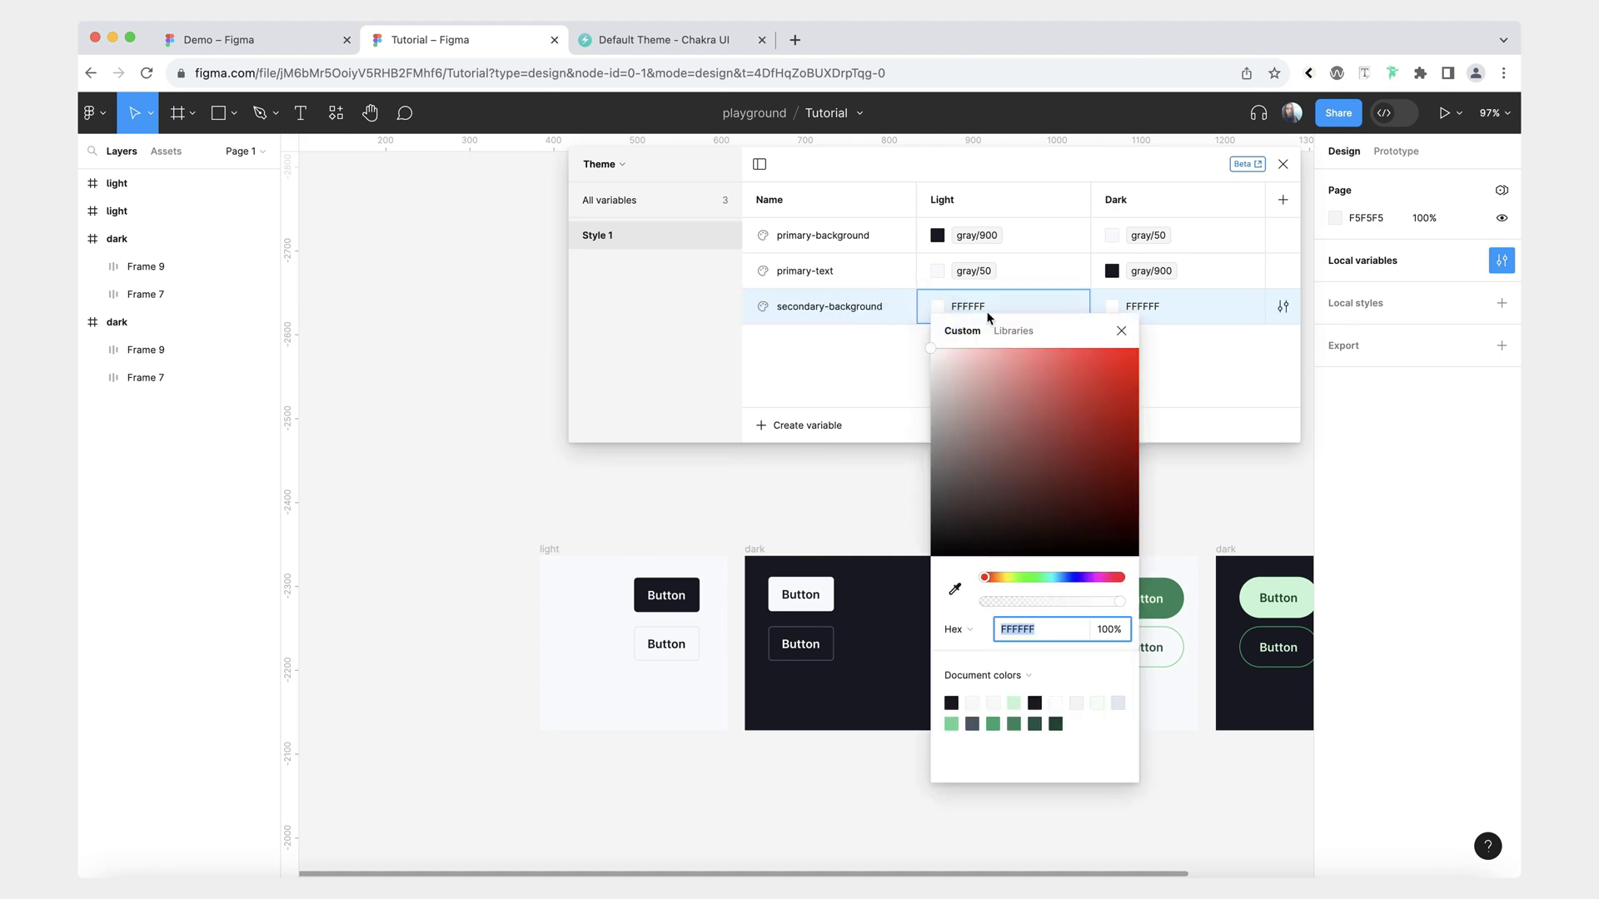
left_click(1013, 330)
scroll(1027, 550, "down", 5)
left_click(991, 493)
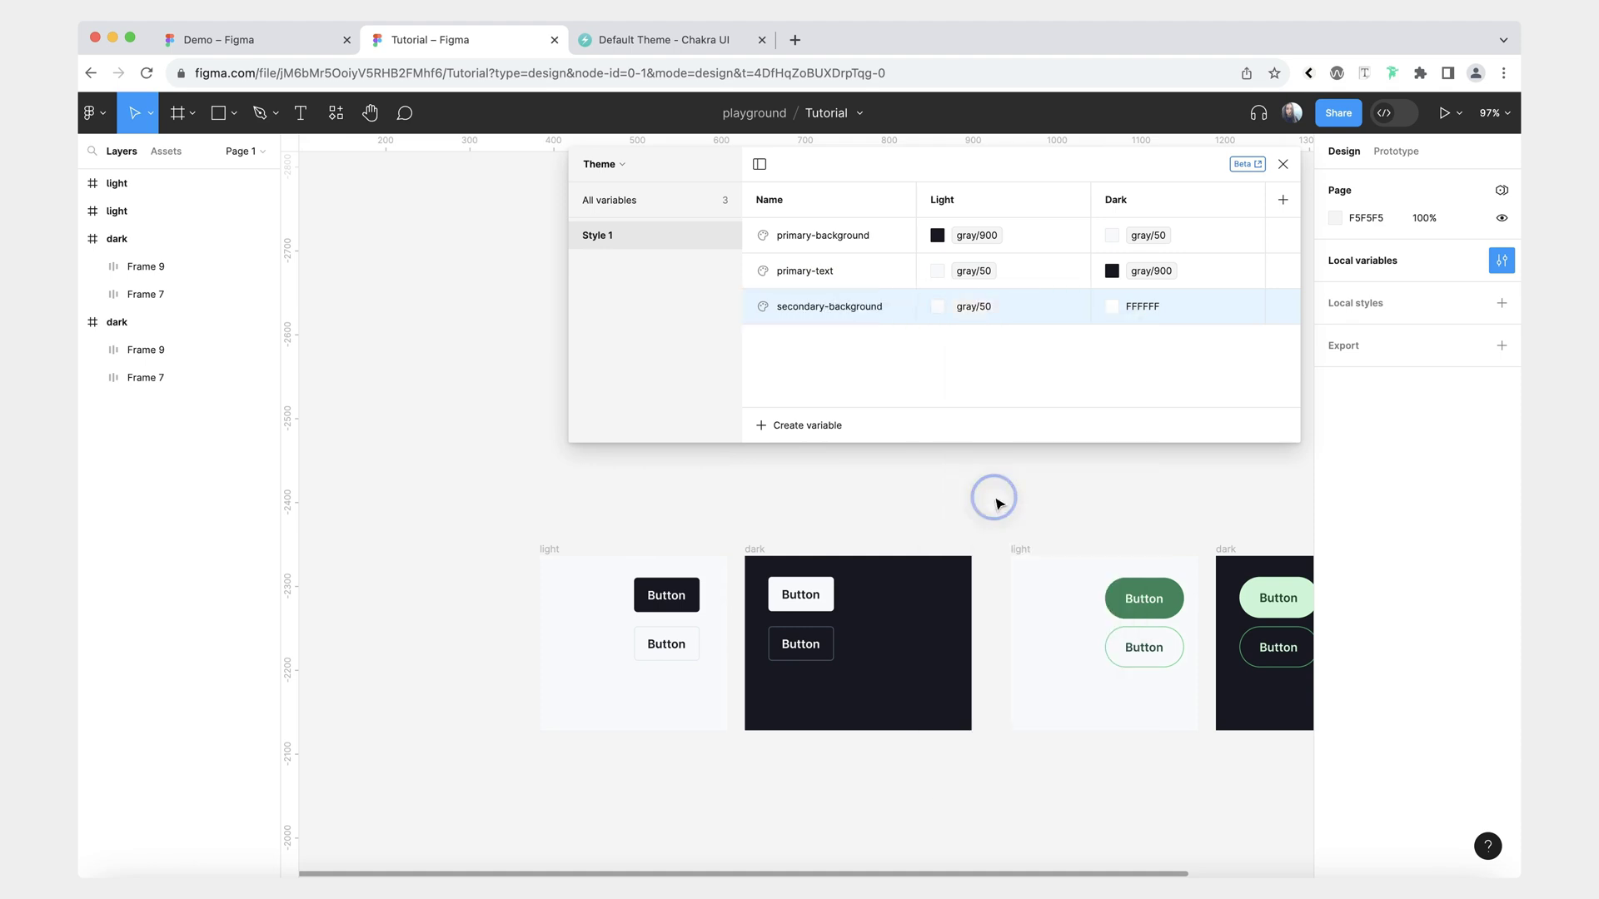
Link the Dark value of secondary-background in Style 1 to the gray/900 library variable.
left_click(1112, 307)
left_click(1175, 333)
scroll(1206, 558, "down", 10)
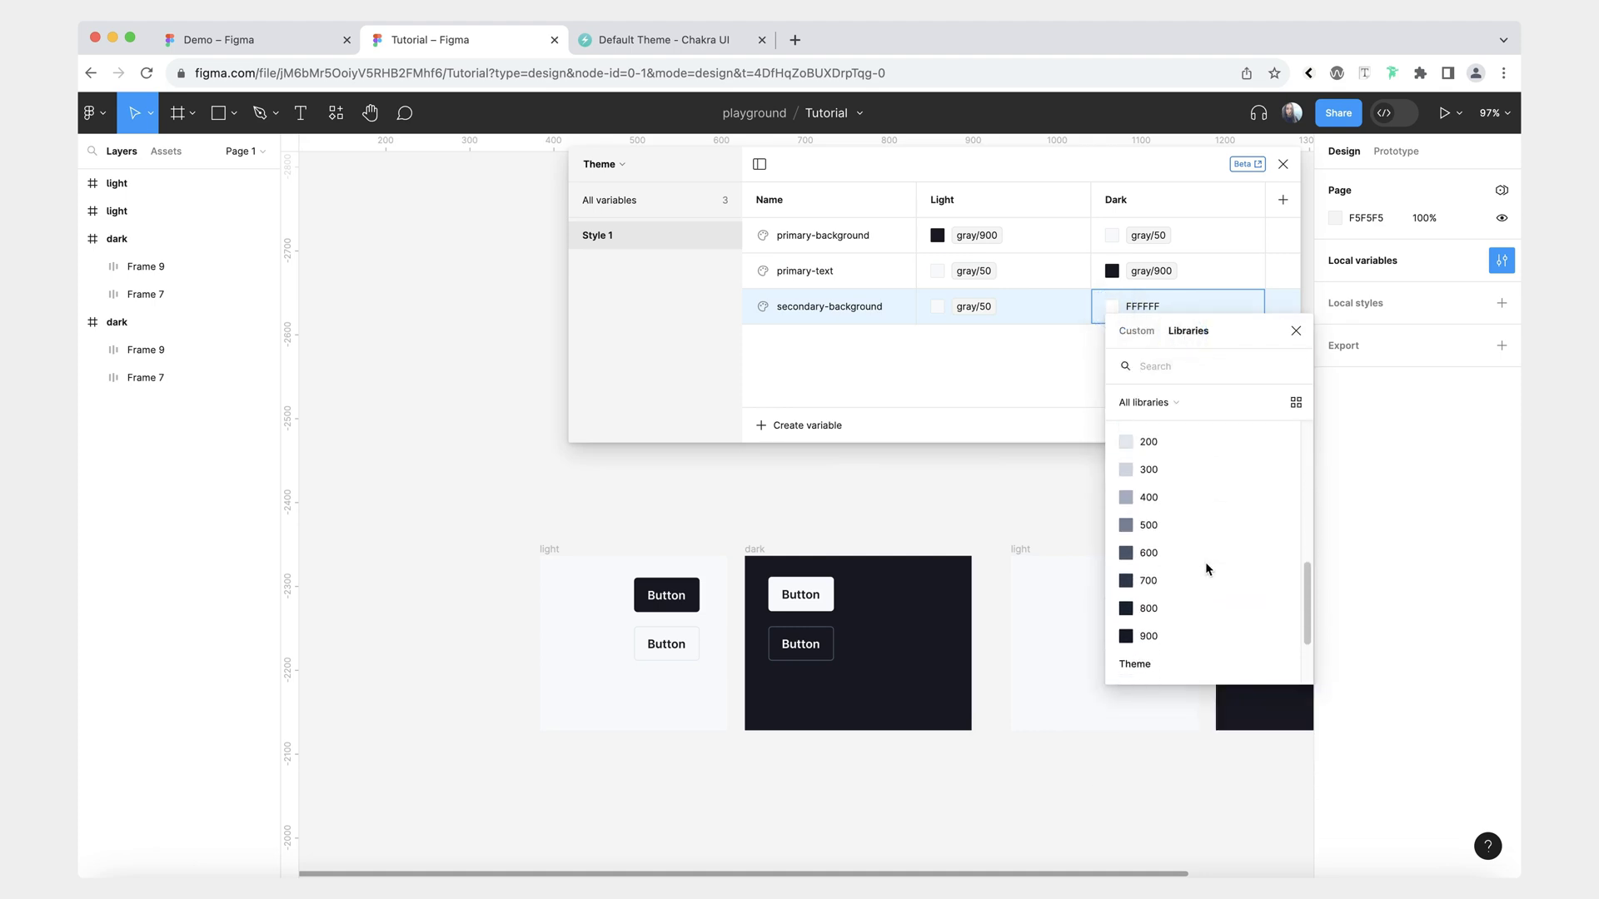
left_click(1168, 638)
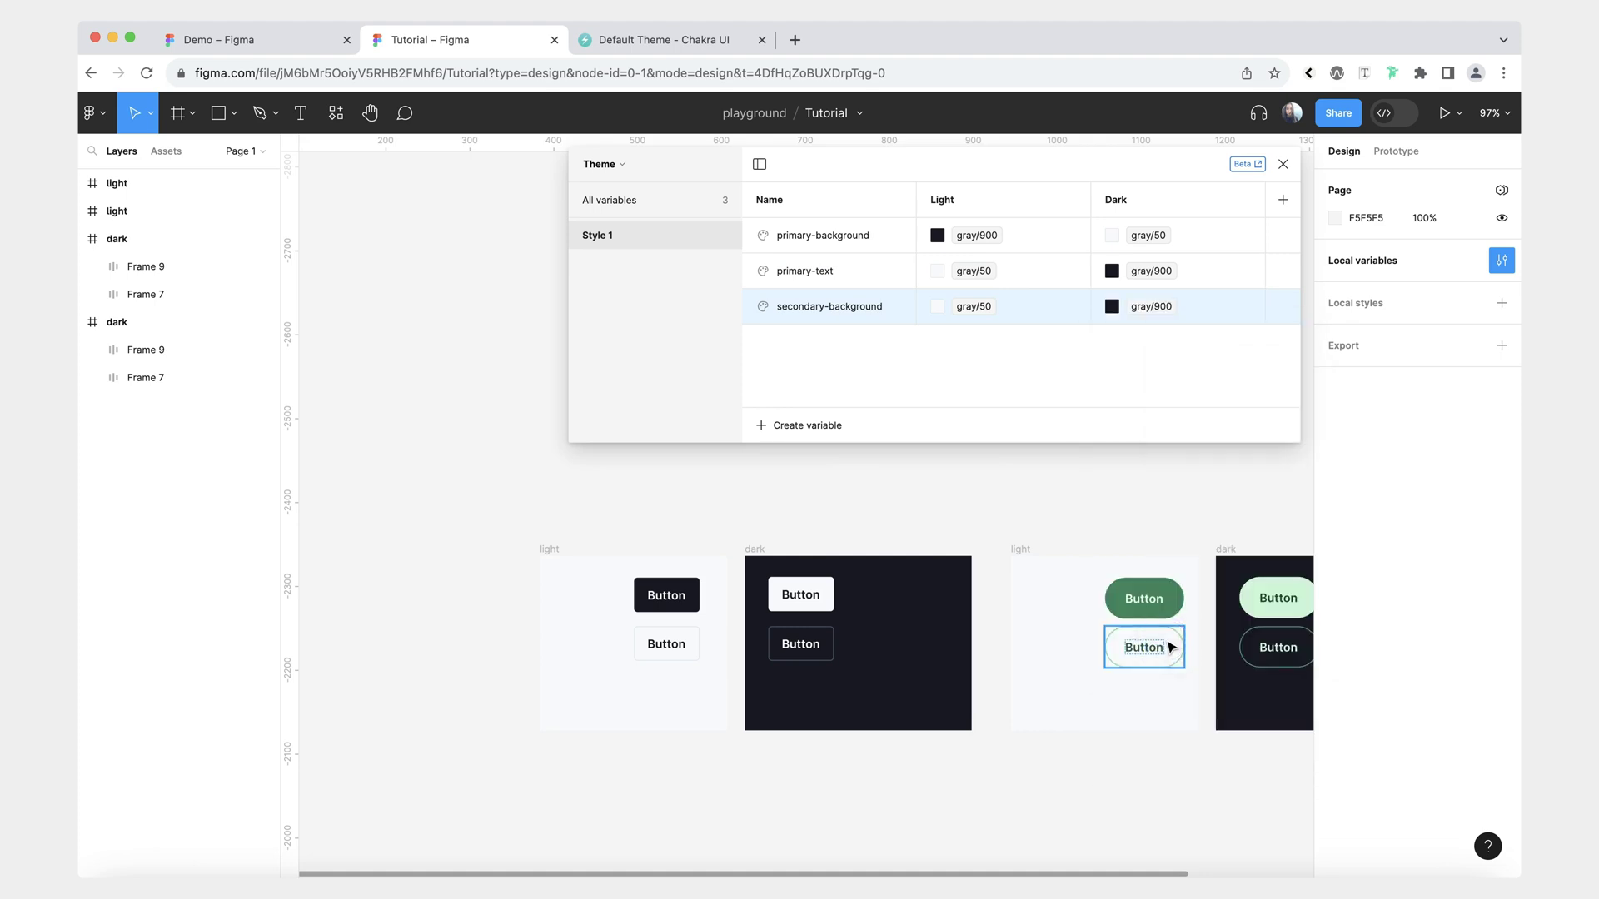
Create a color variable named secondary-text in Style 1 and link its Light value to gray/900.
left_click(809, 427)
left_click(819, 460)
type("secondary-text")
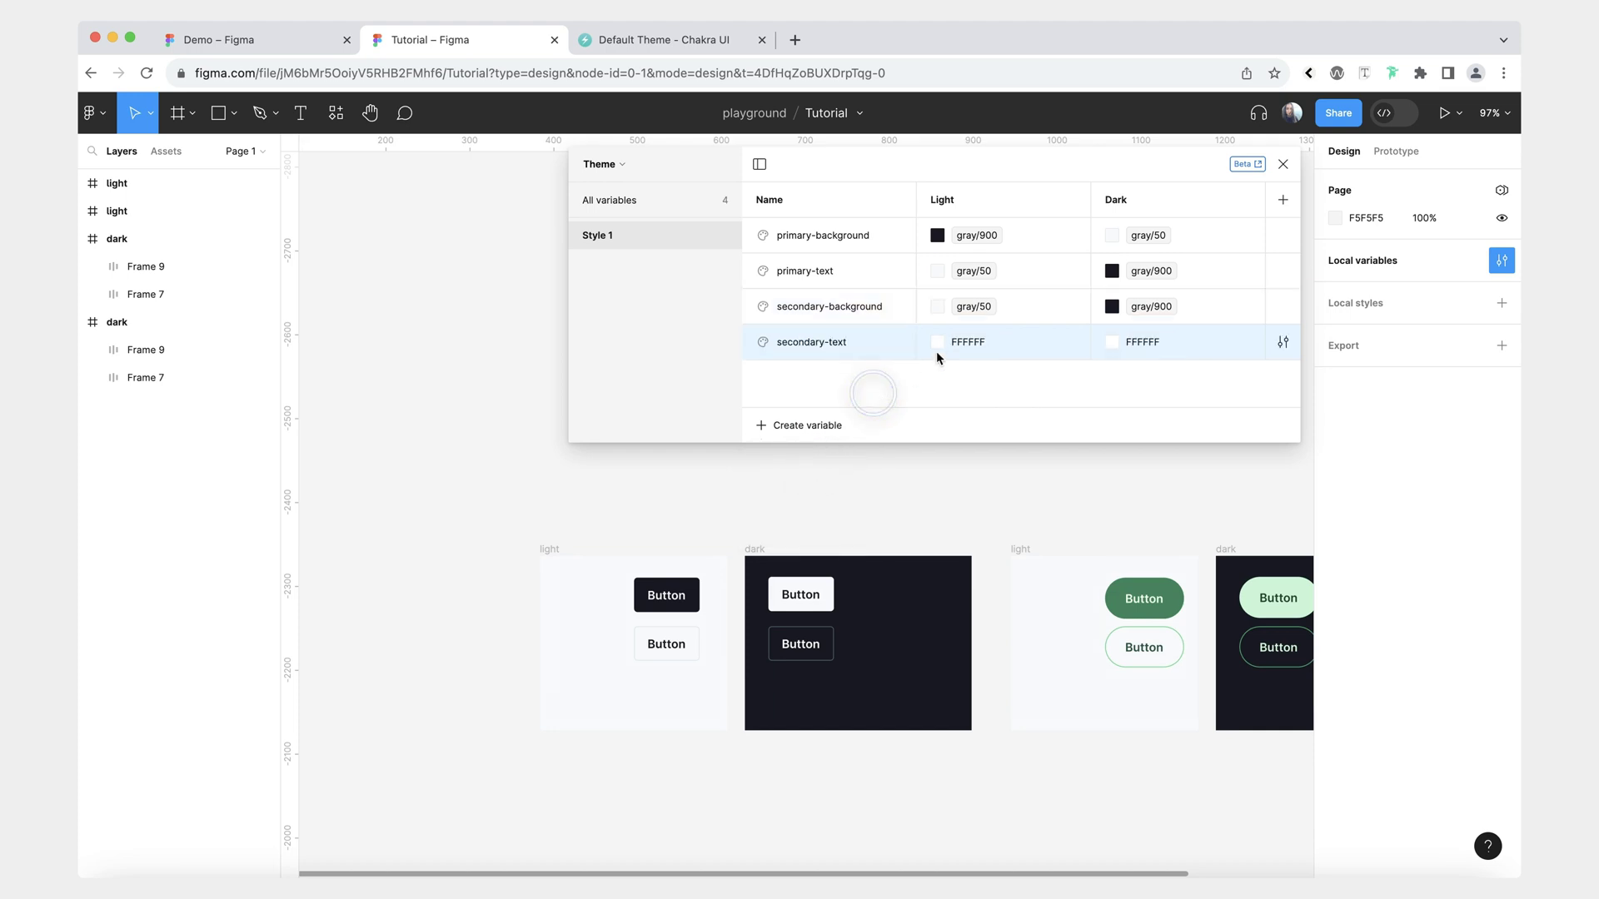
left_click(937, 342)
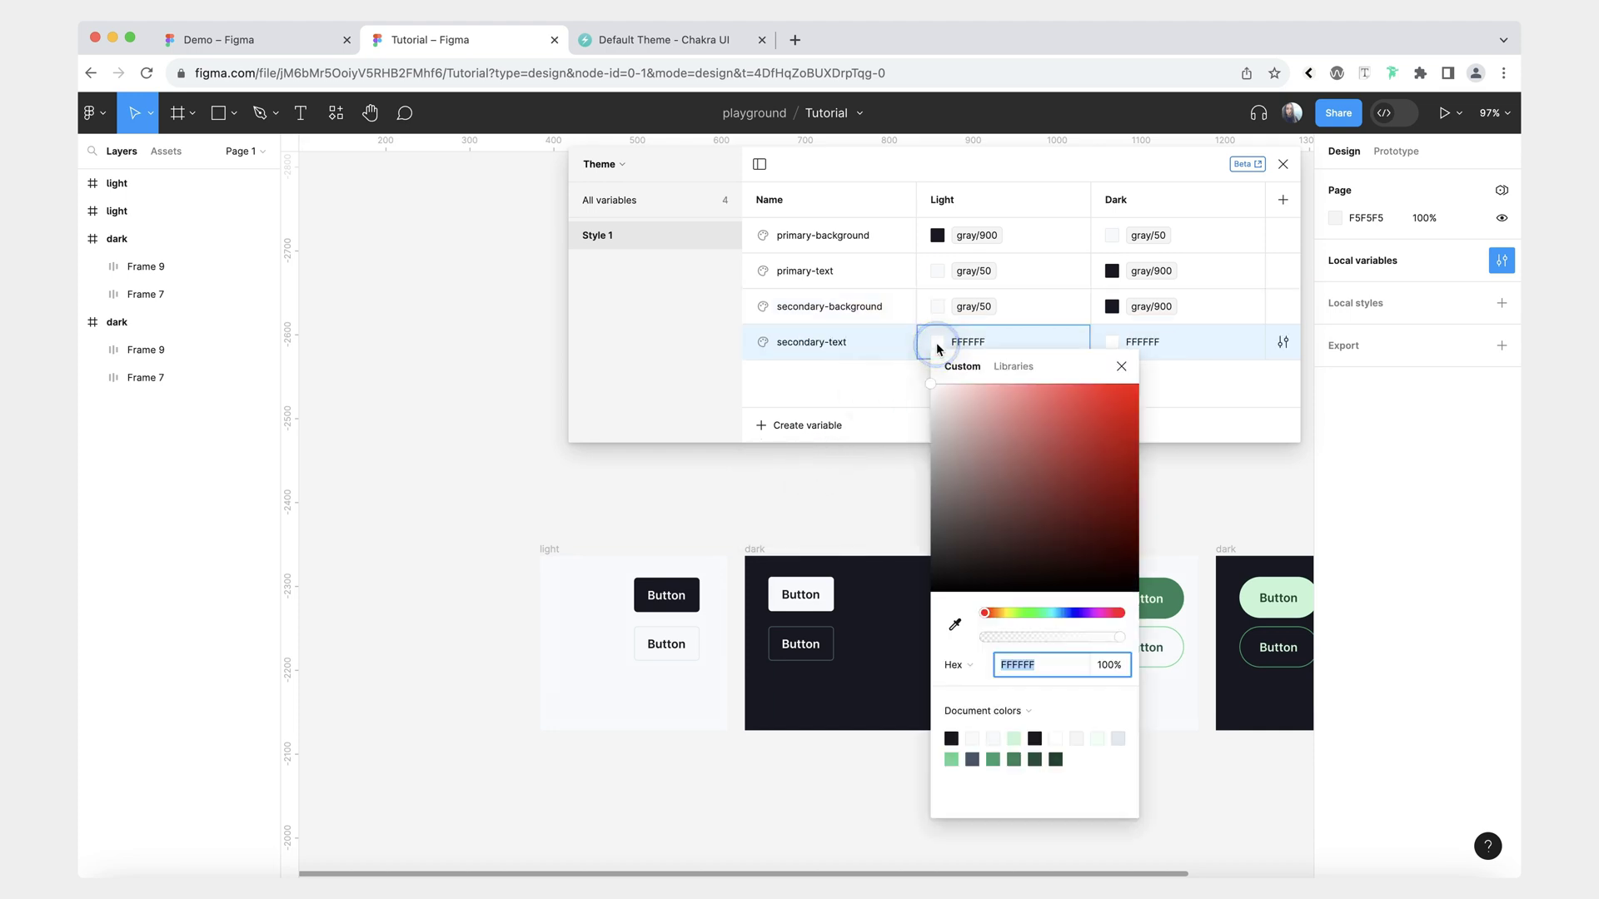
left_click(1013, 366)
scroll(1024, 636, "down", 10)
left_click(1025, 600)
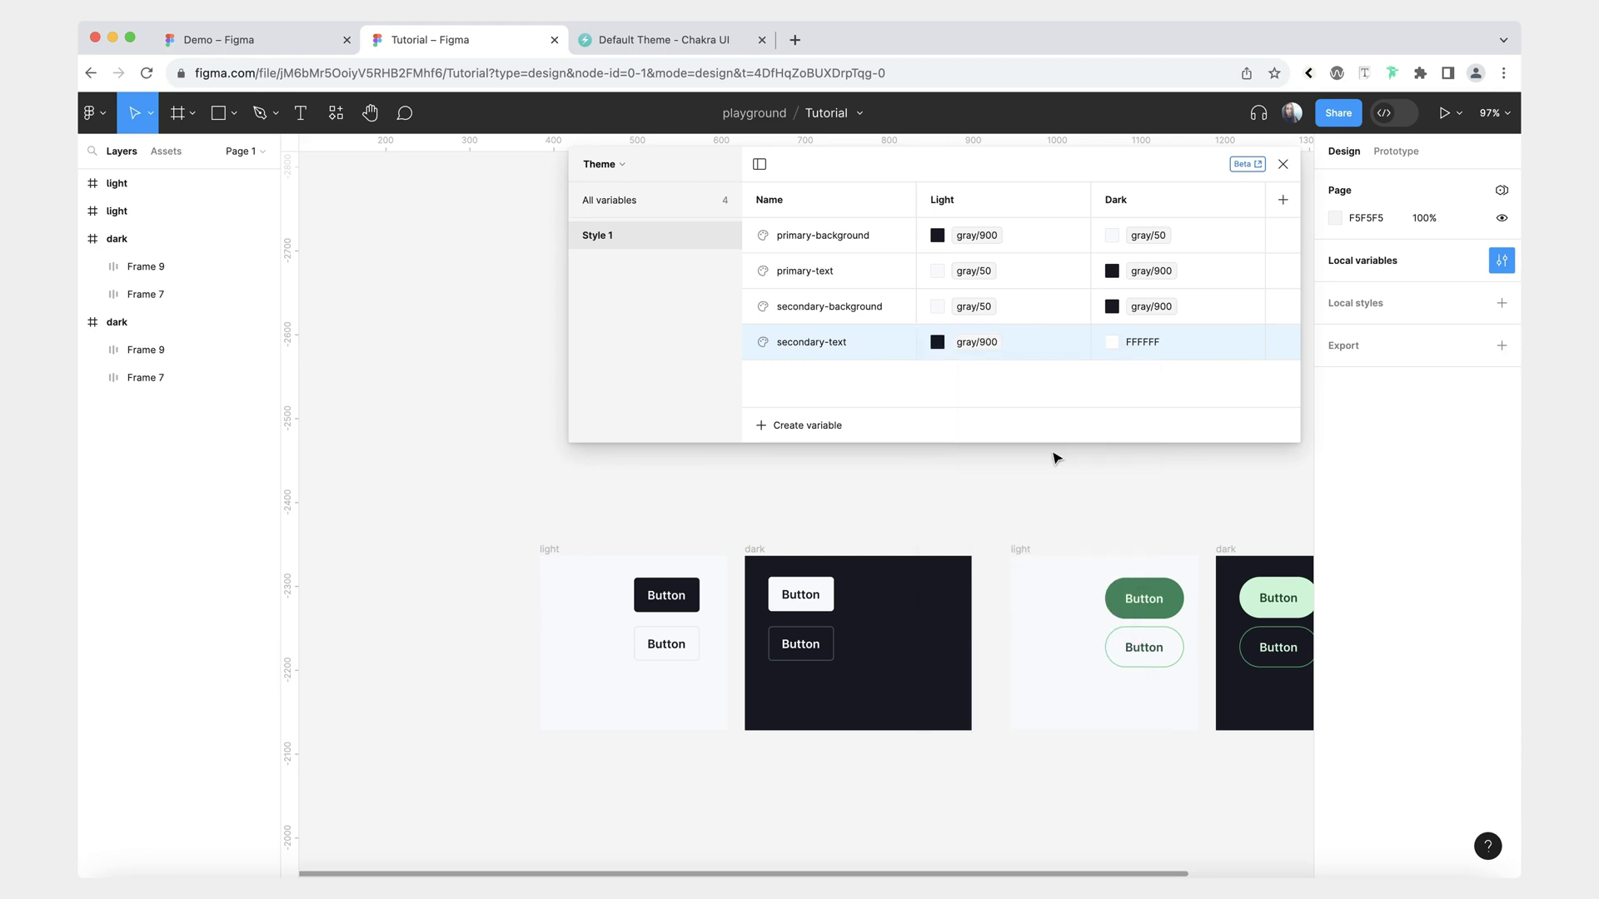
Link the Dark value of secondary-text in Style 1 to the gray/50 library variable.
left_click(1104, 344)
left_click(1187, 367)
scroll(1177, 595, "down", 10)
scroll(1177, 598, "down", 2)
scroll(1175, 612, "up", 5)
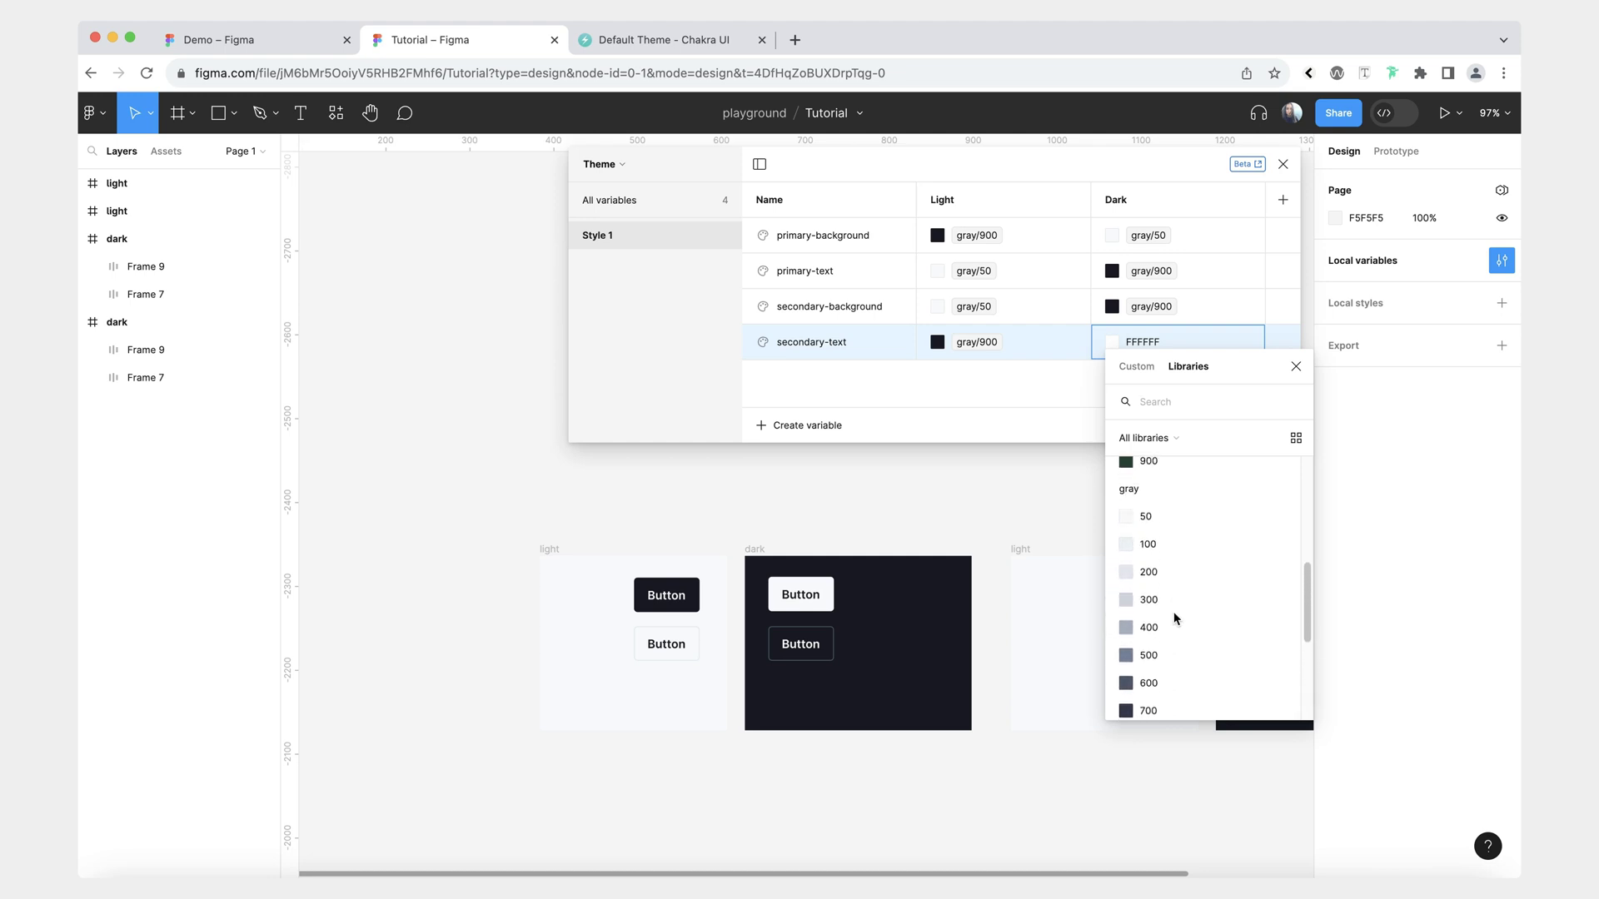
left_click(1165, 591)
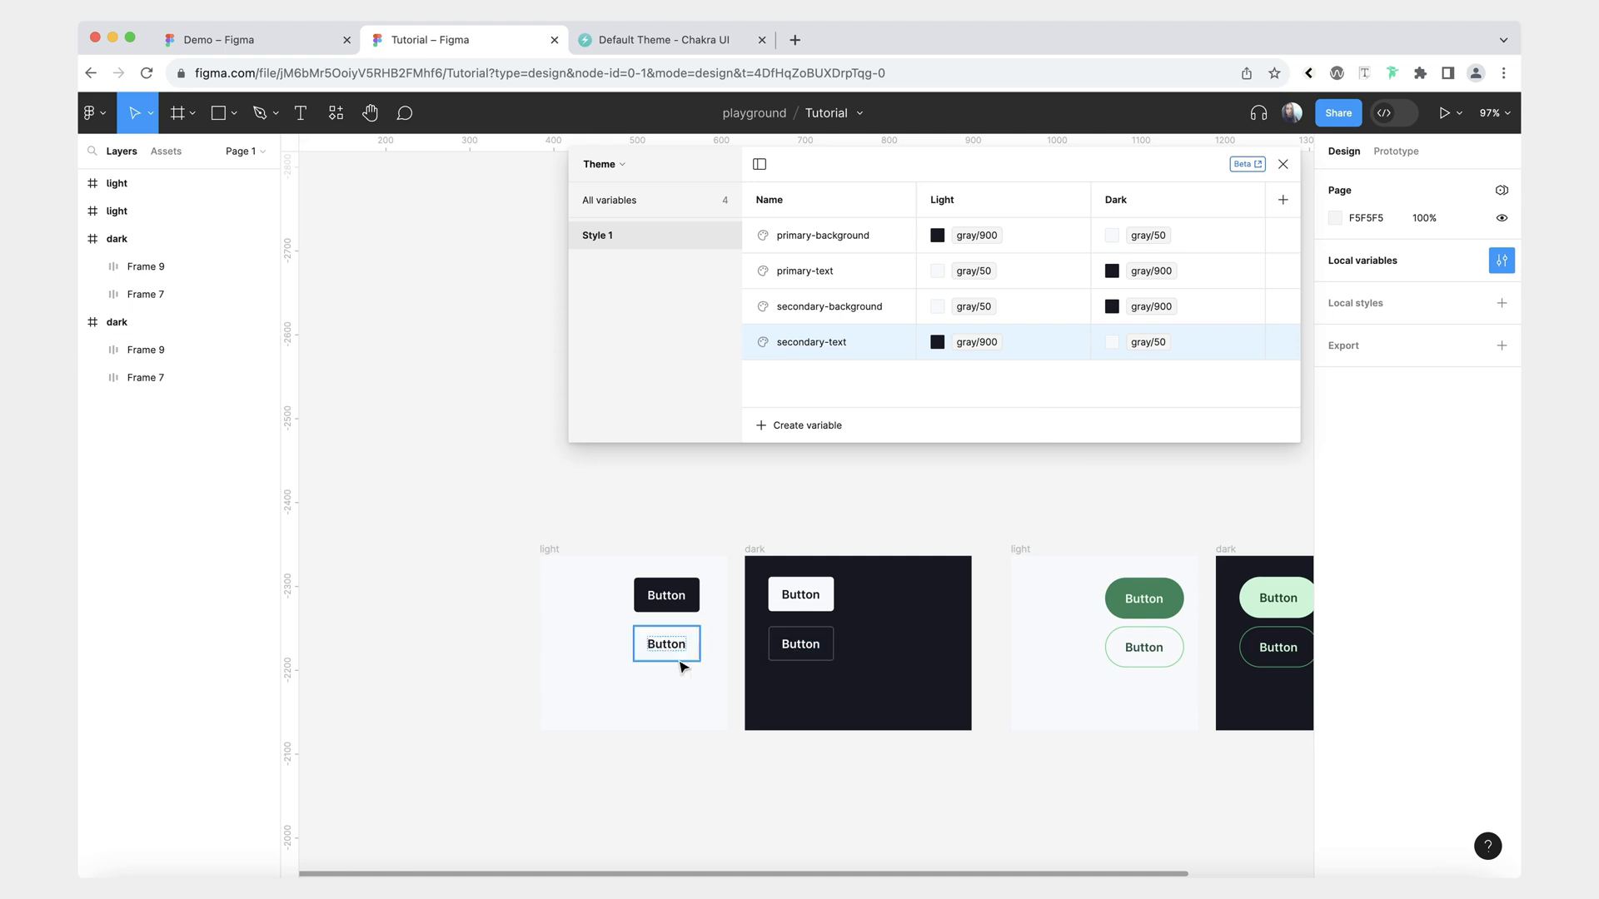
Create a color variable named secondary-border in Style 1 and link its Light value to gray/200.
left_click(795, 428)
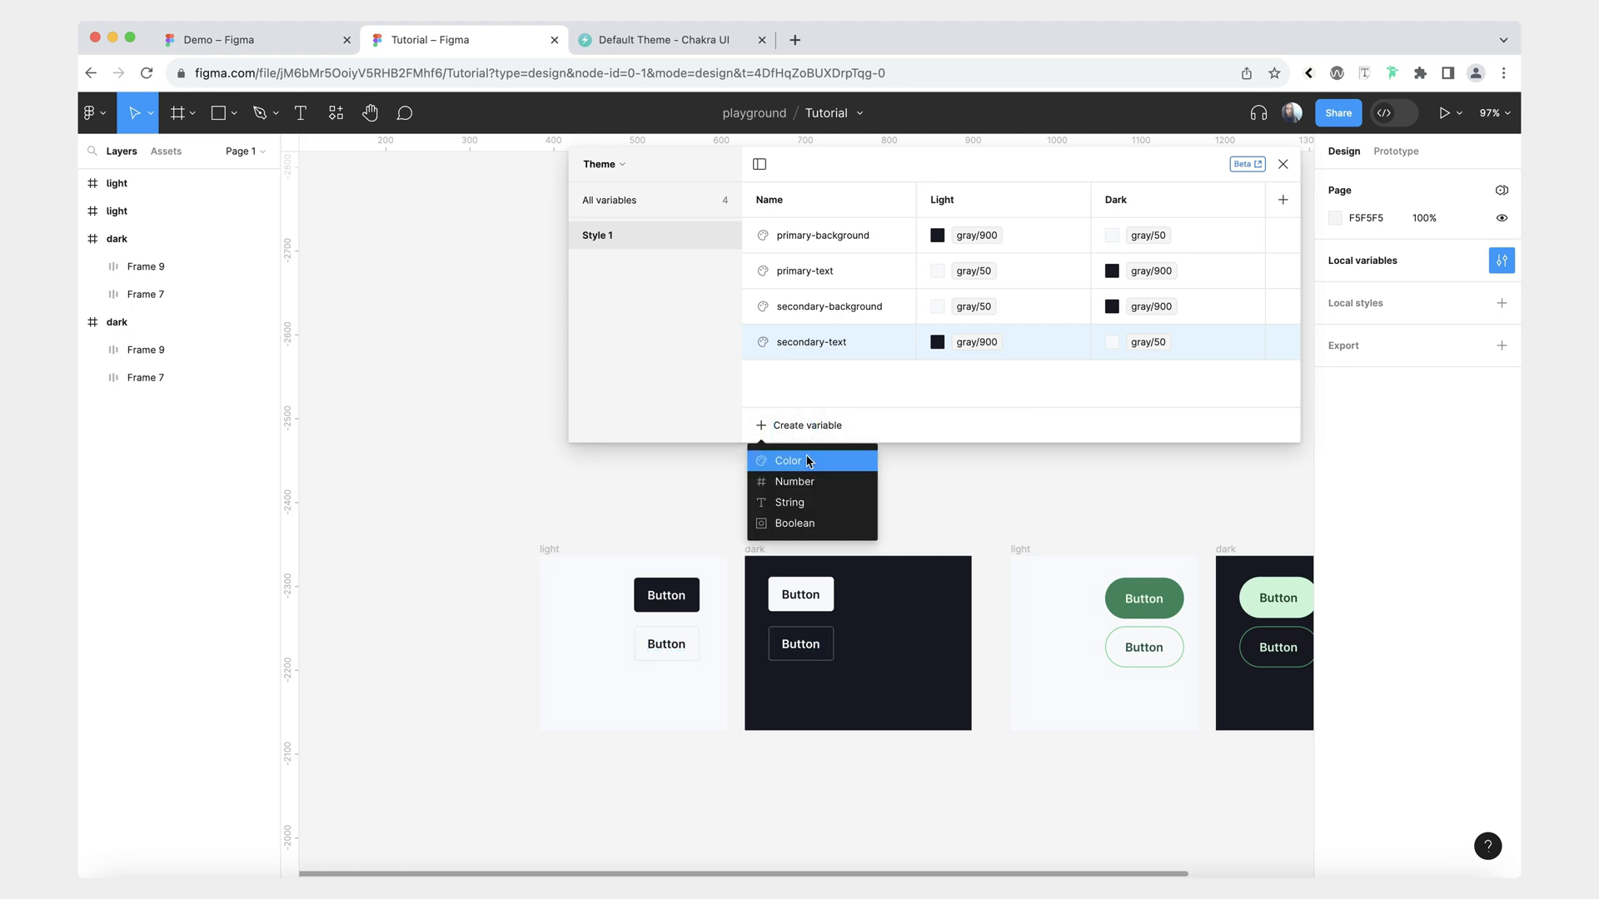
left_click(804, 461)
type("bor")
type("ondary")
type("-border")
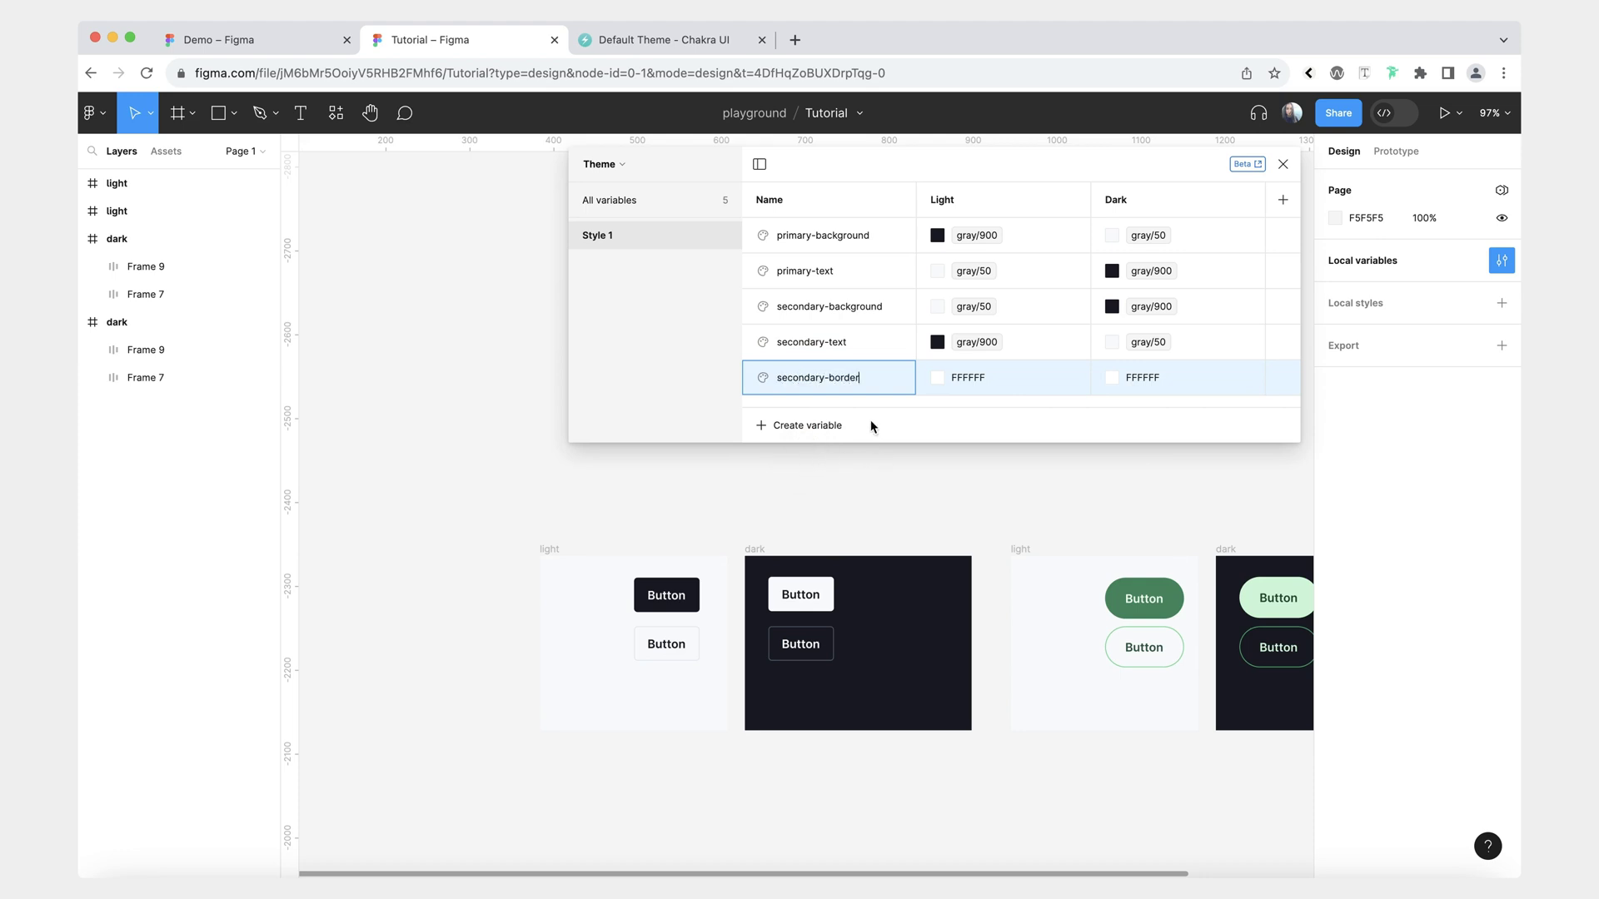
left_click(938, 377)
left_click(1014, 401)
scroll(1026, 680, "down", 5)
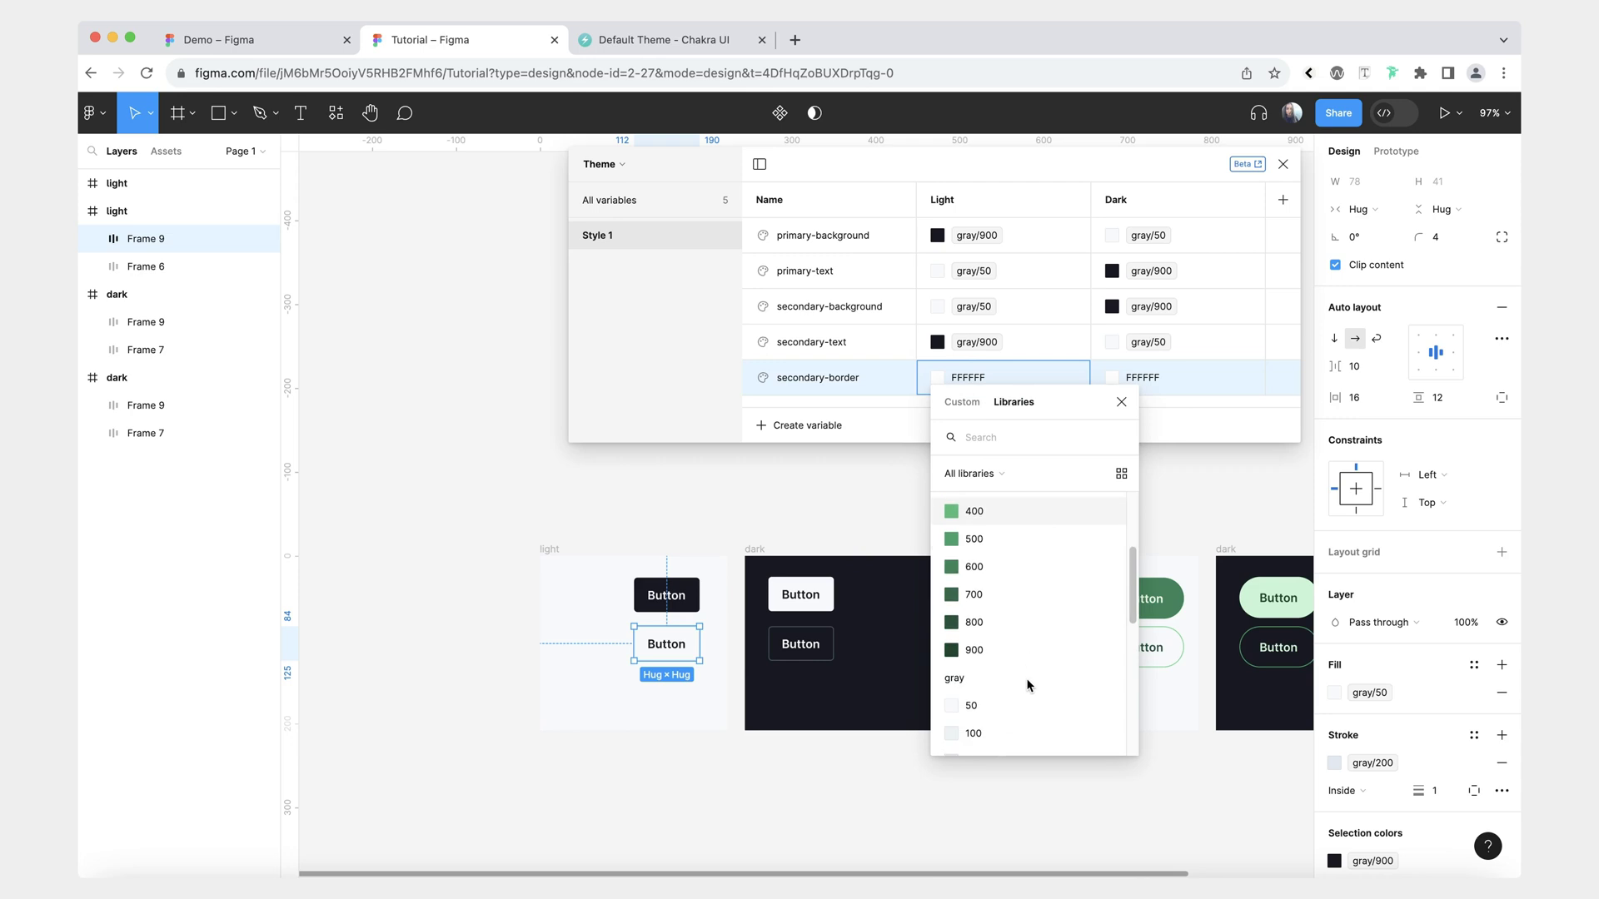
left_click(1020, 688)
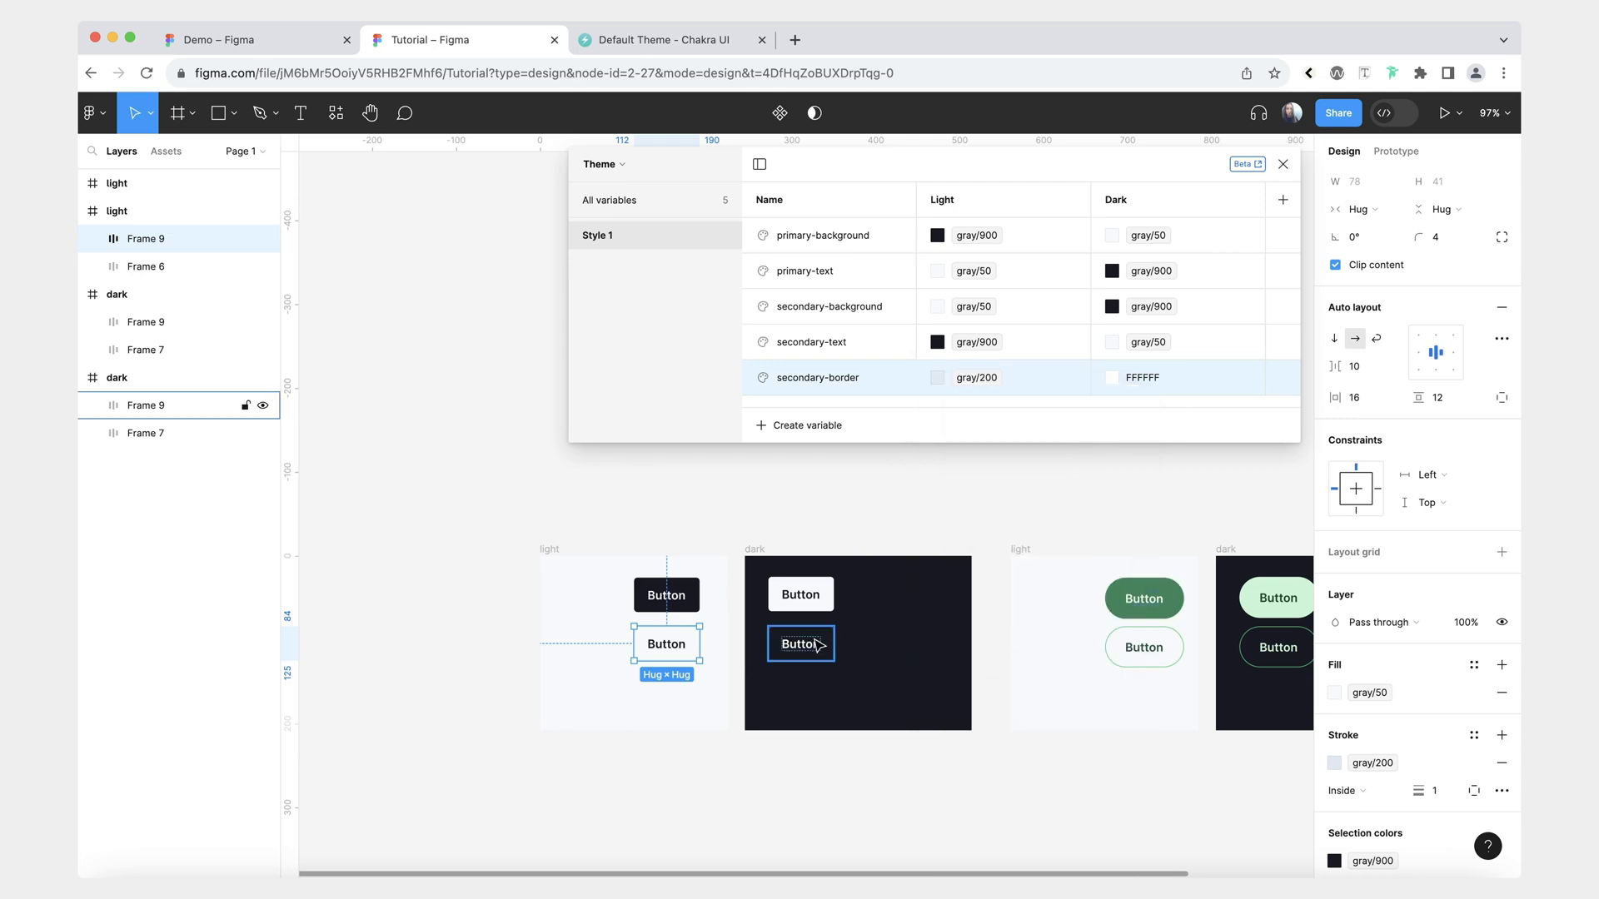
Check the dark outlined button's stroke color and link the Dark value of secondary-border to gray/600.
left_click(145, 405)
left_click(1111, 377)
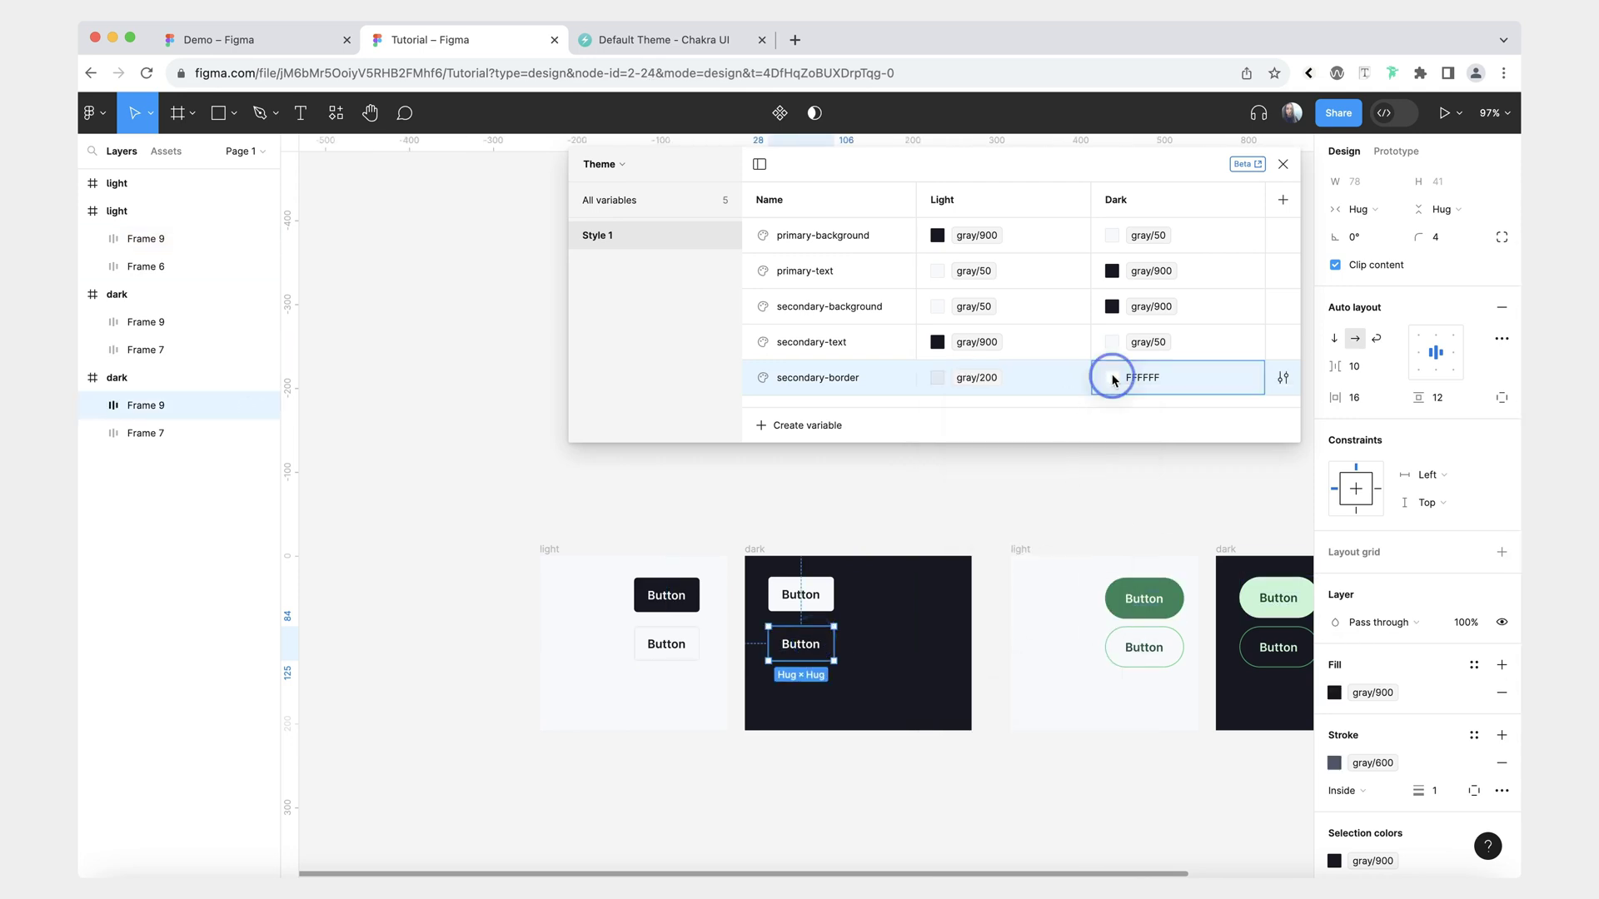
left_click(1188, 401)
scroll(1167, 598, "down", 10)
left_click(1149, 552)
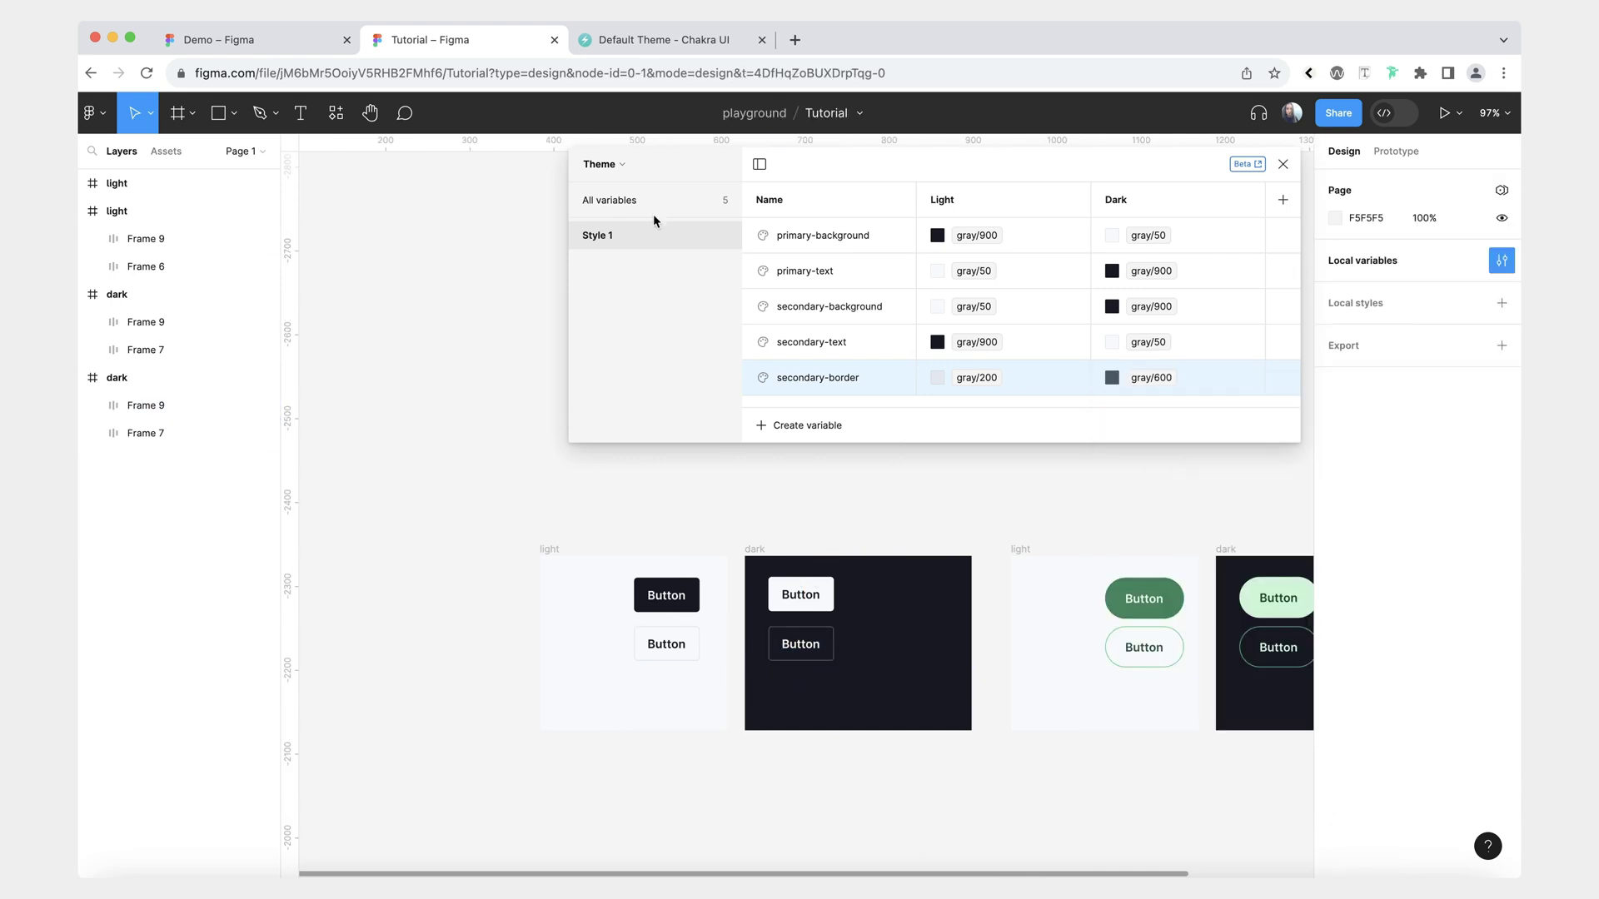
From the full variable list, create a color variable named Style 2/primary-background to start a Style 2 group.
left_click(633, 202)
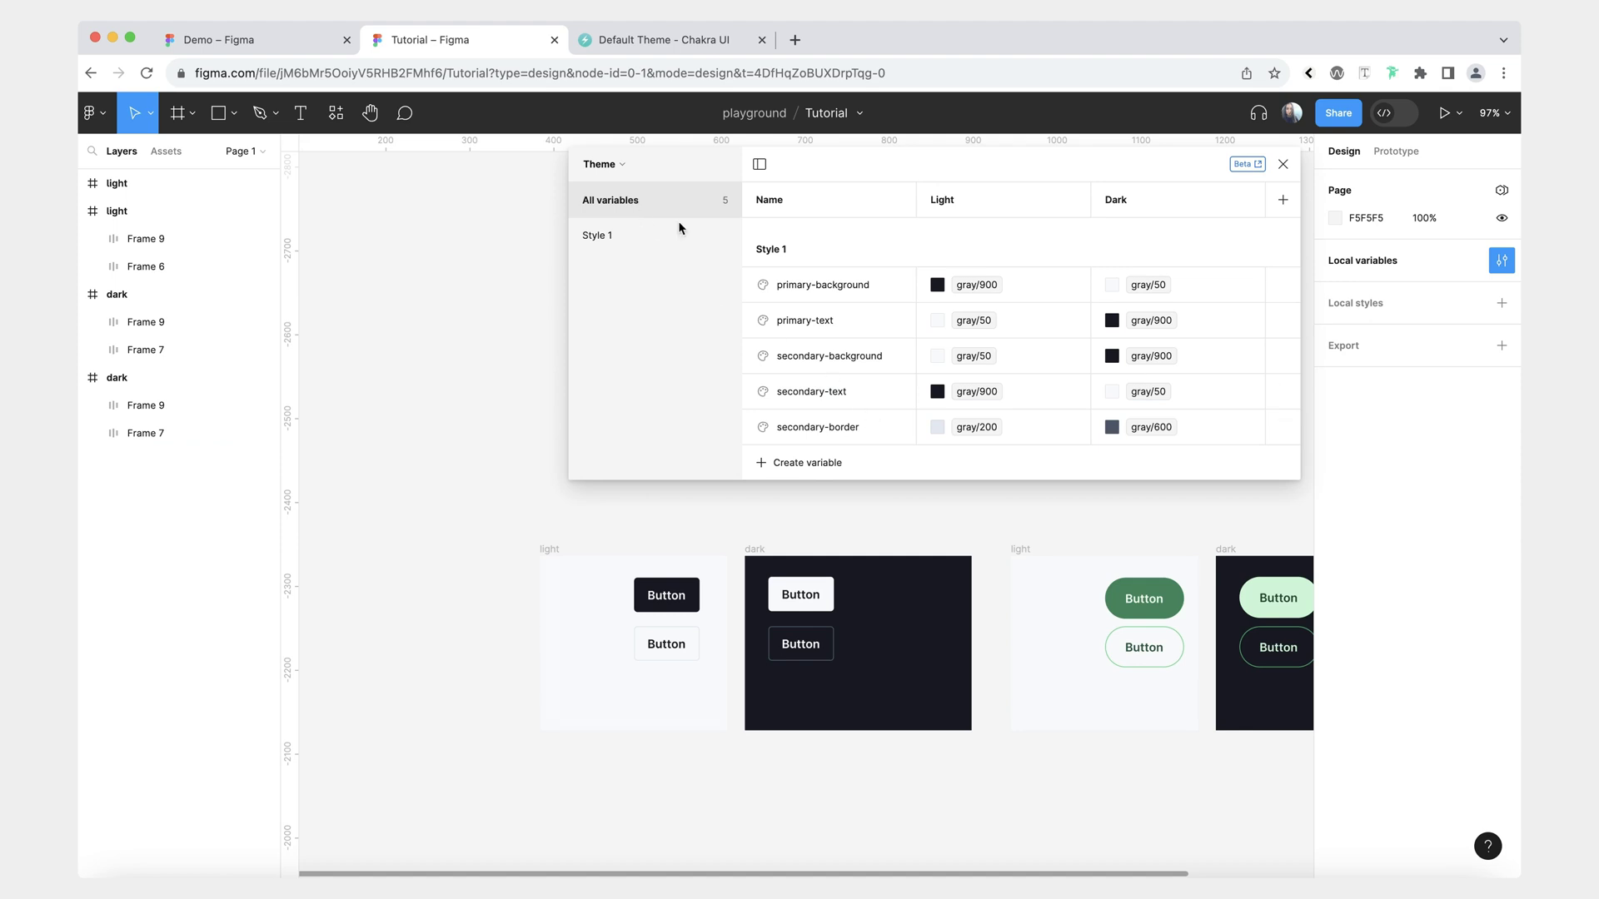
scroll(981, 571, "right", 5)
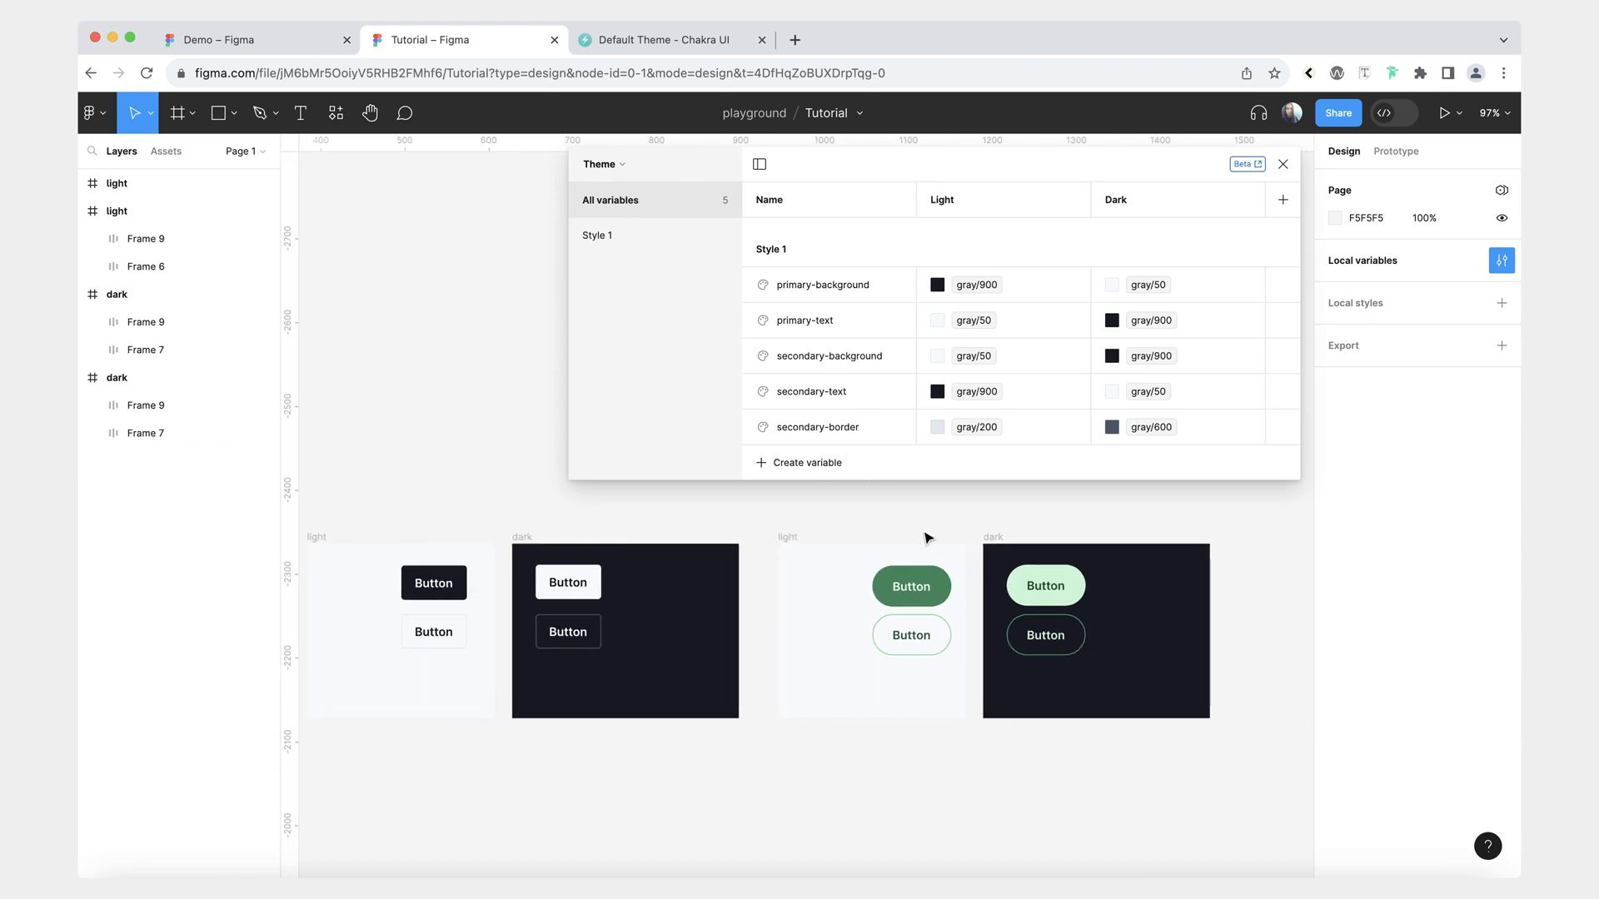
left_click(791, 463)
left_click(802, 496)
type("Style 2/primary-")
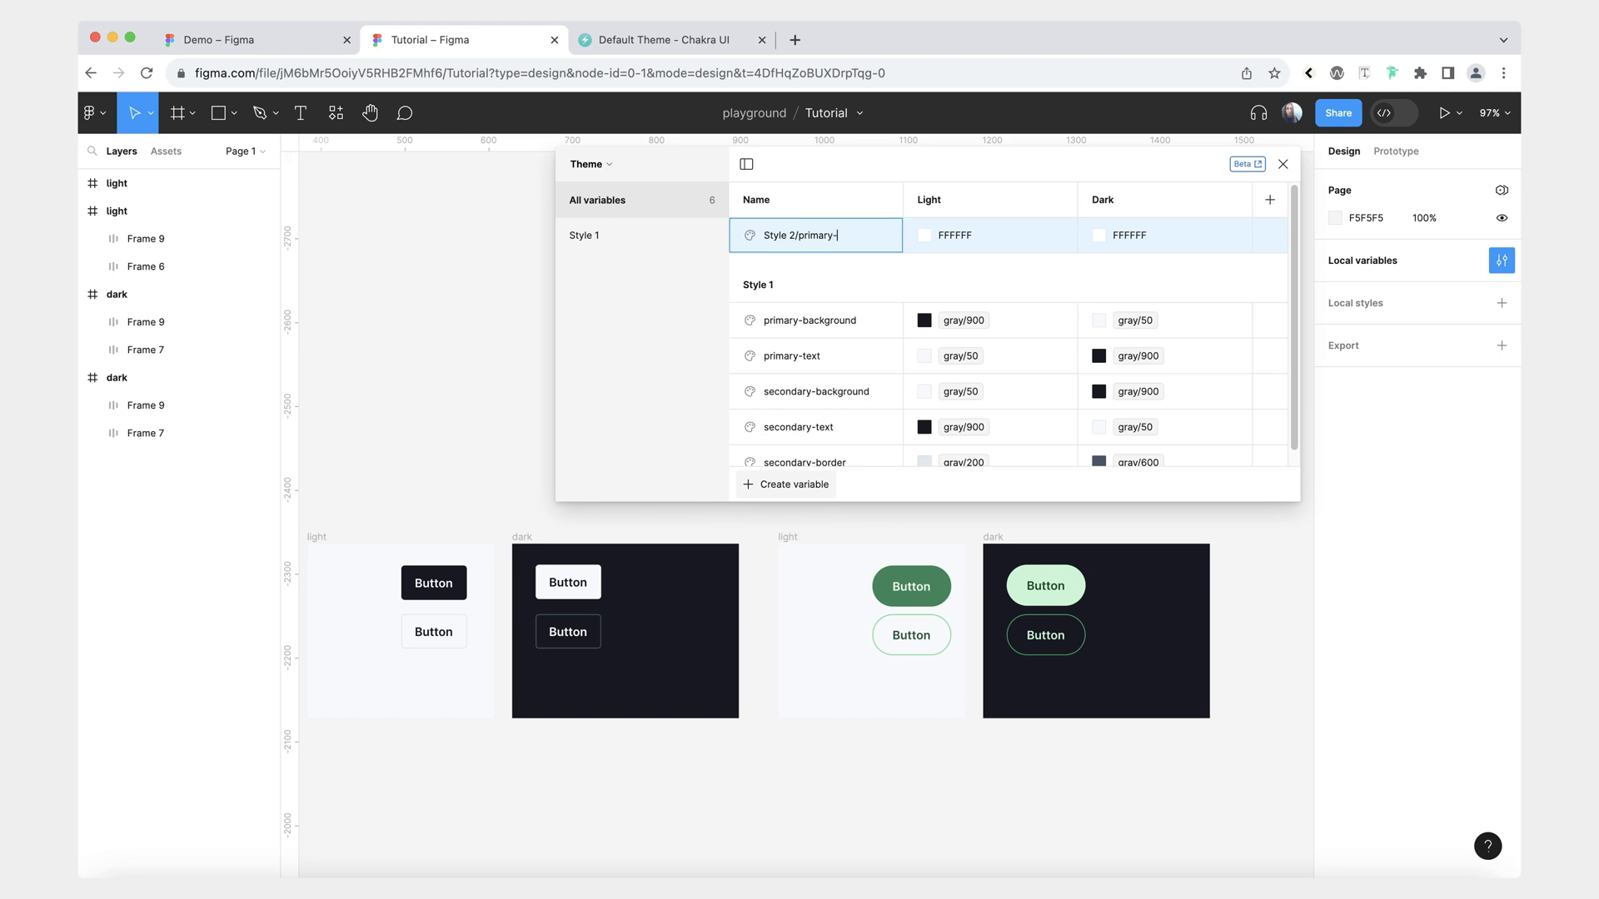
type("background")
key("Return")
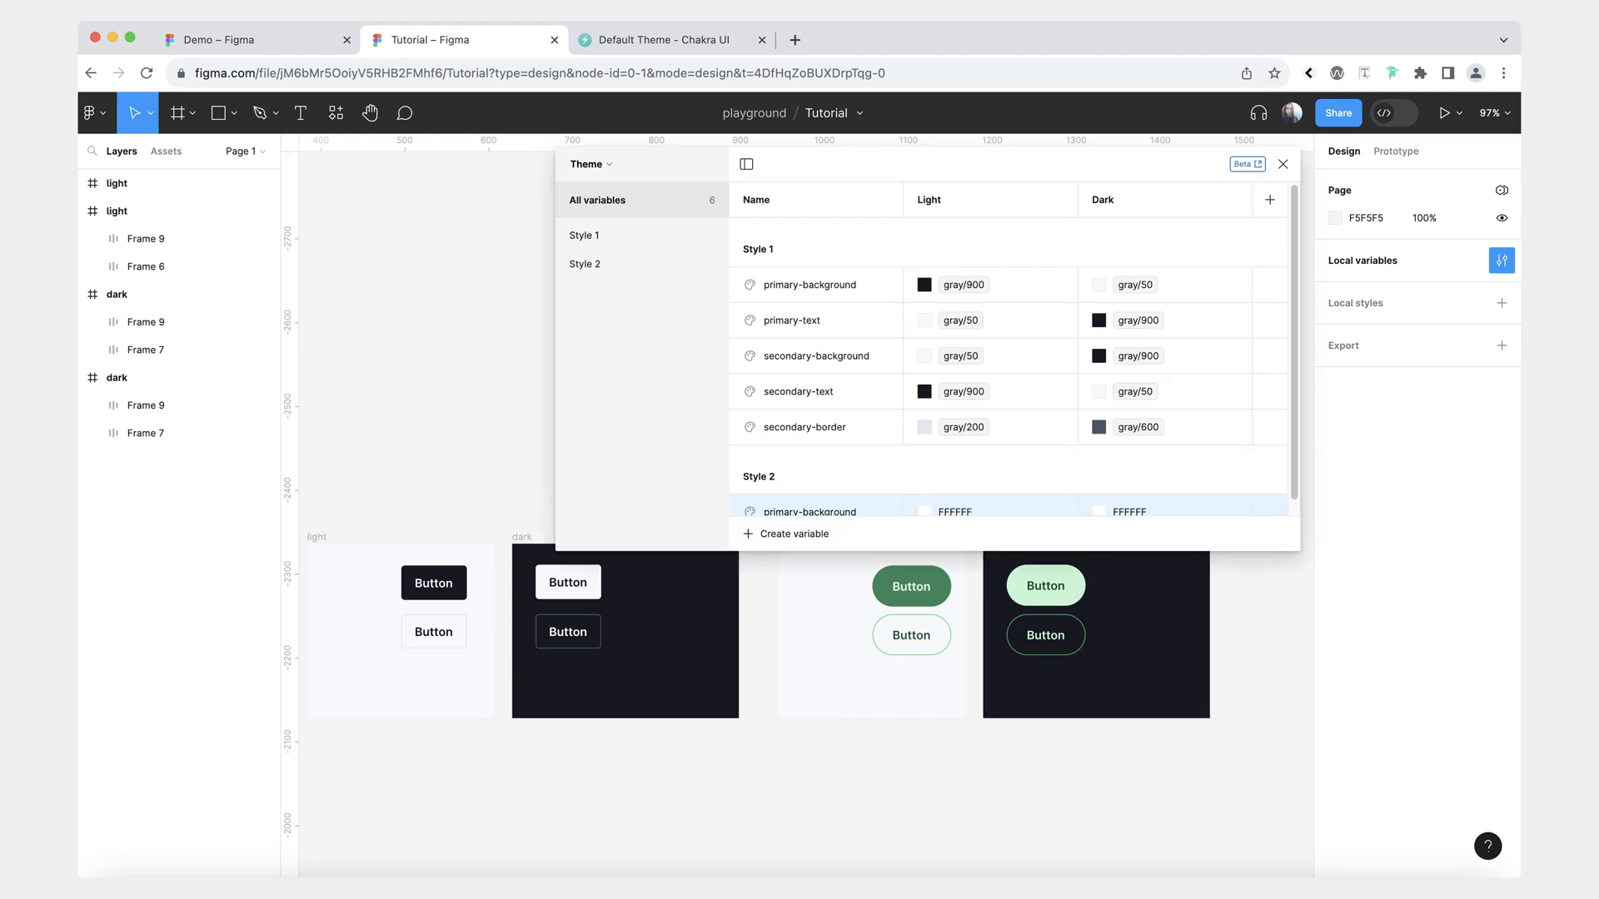
Link the Light value of primary-background in Style 2 to the green/600 library variable.
left_click(925, 511)
left_click(1000, 415)
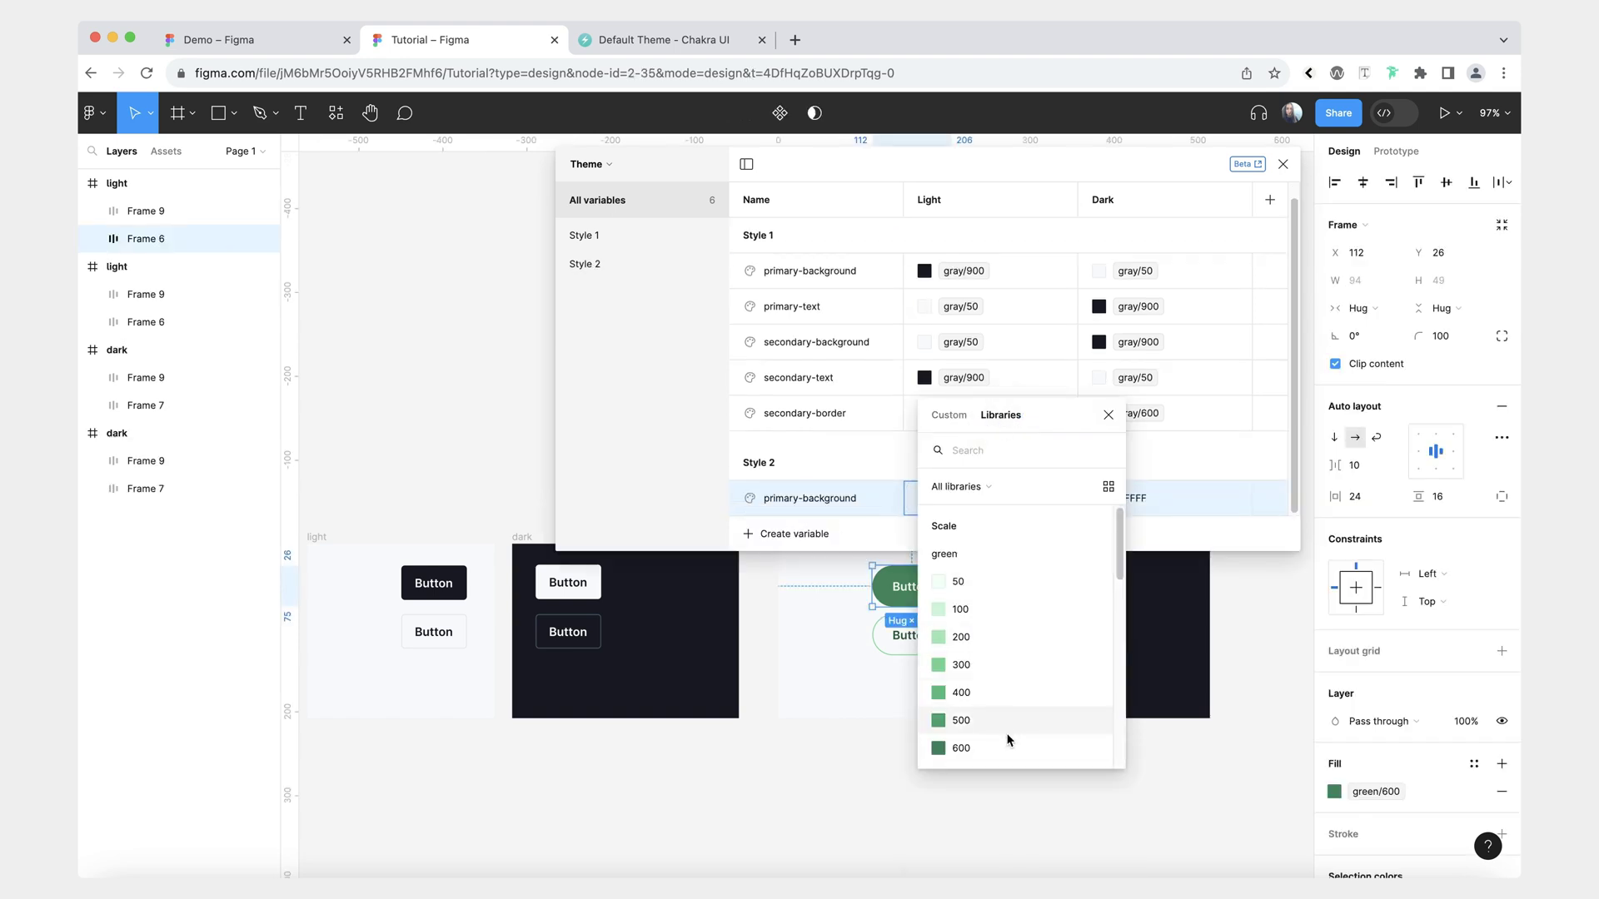
left_click(960, 747)
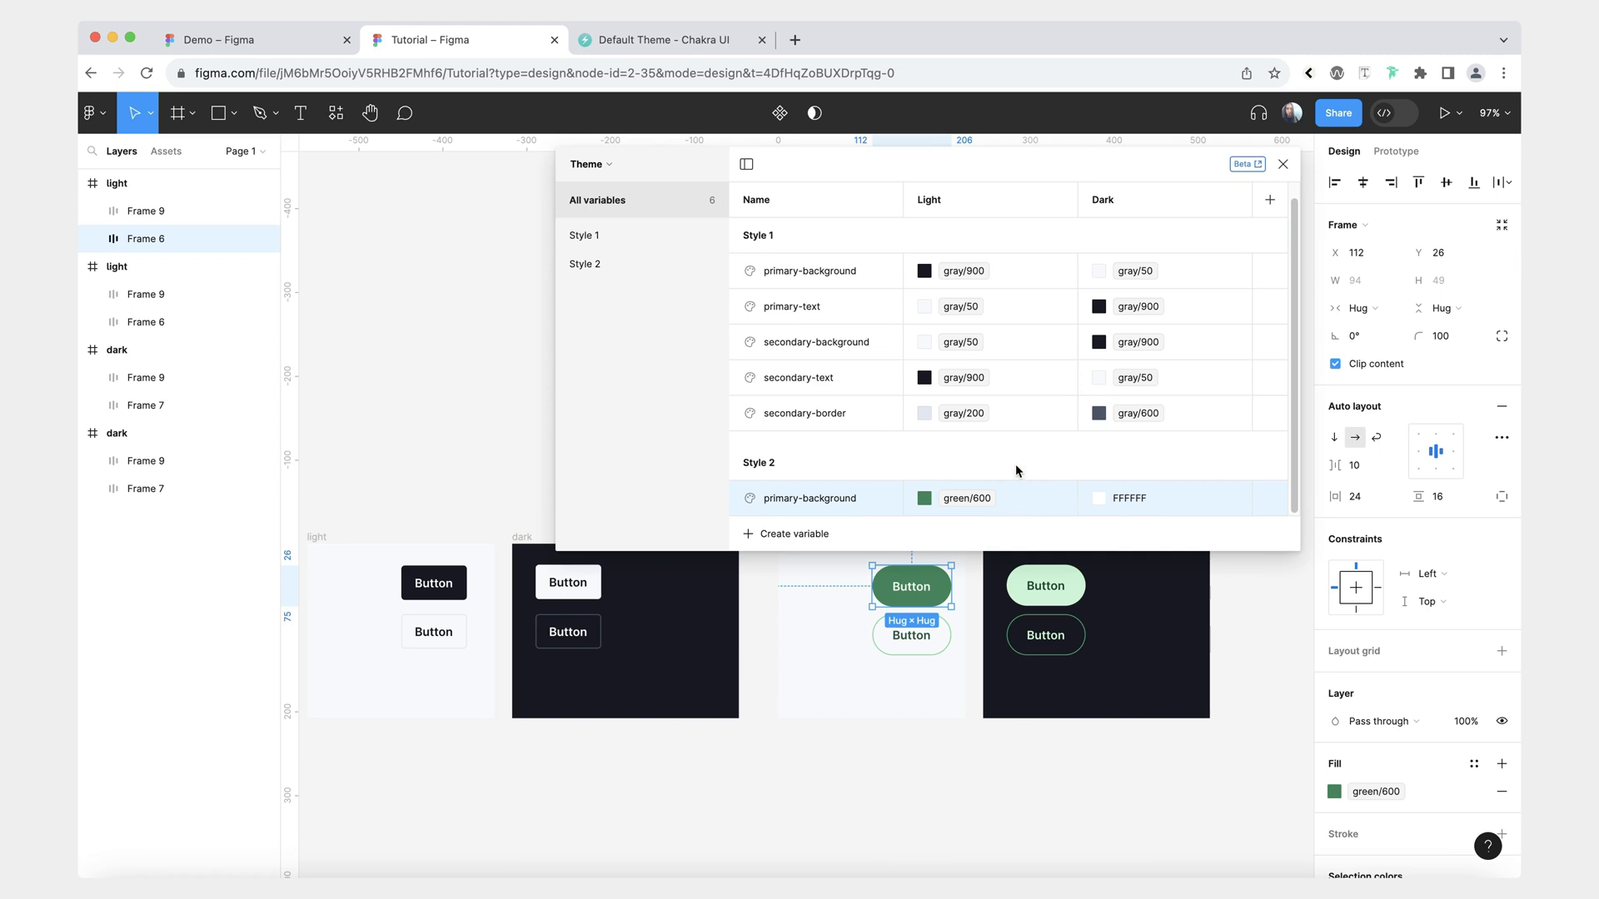
Check the dark filled green button's color and link the Dark value of Style 2's primary-background to green/100.
left_click(1066, 579)
left_click(1099, 497)
left_click(1175, 414)
left_click(1138, 601)
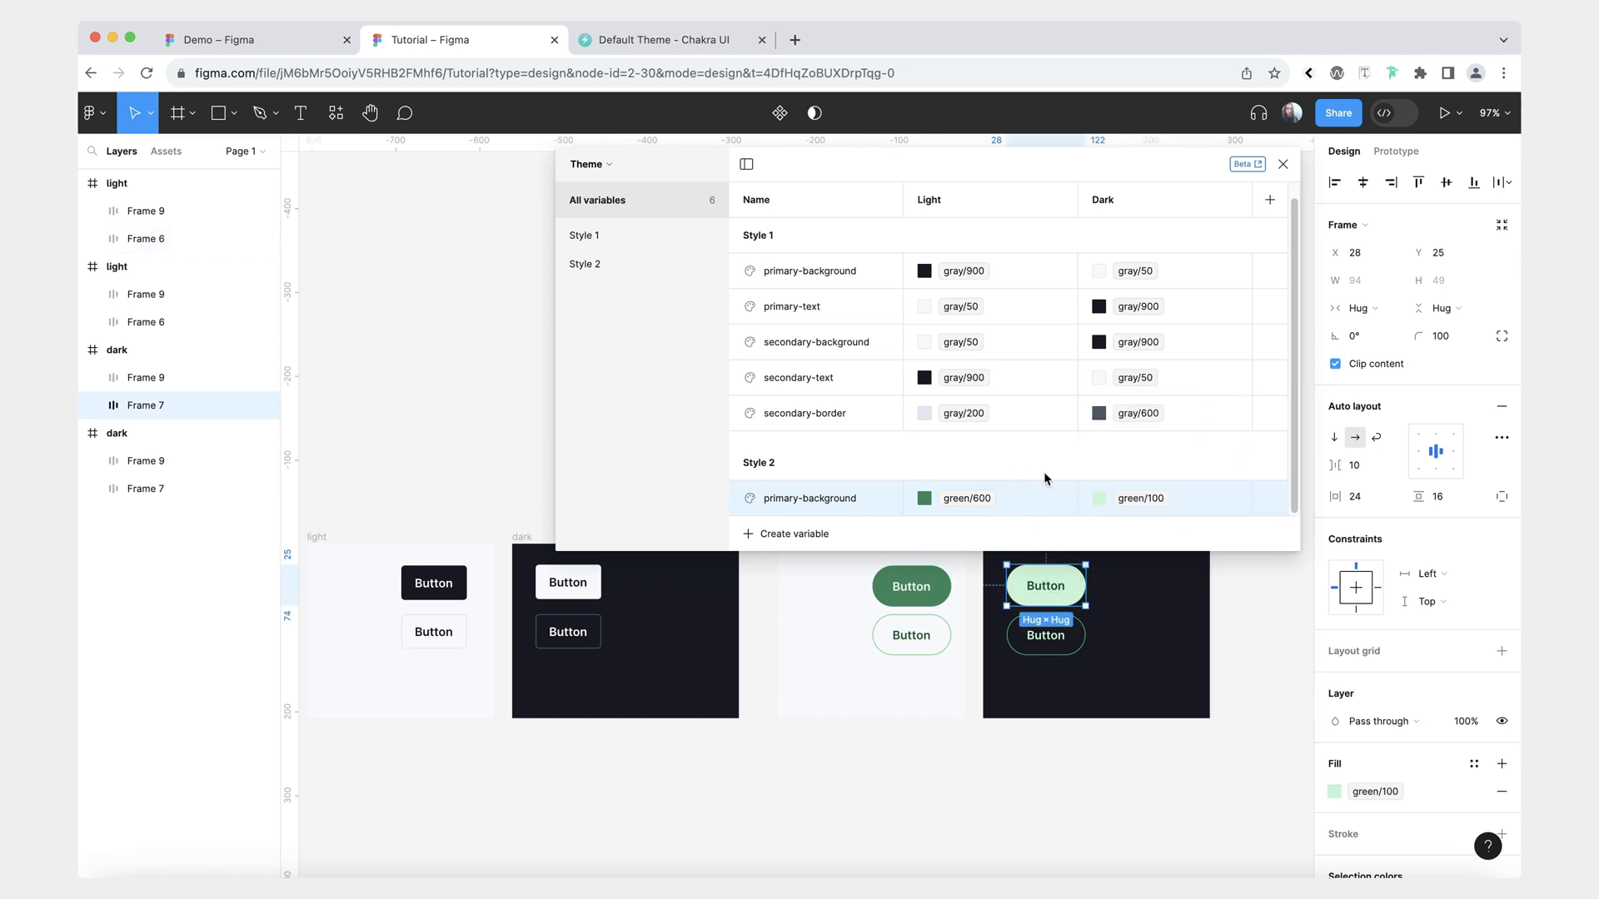
Create a color variable named primary-text in the Style 2 group and link its Light value to green/50.
left_click(582, 297)
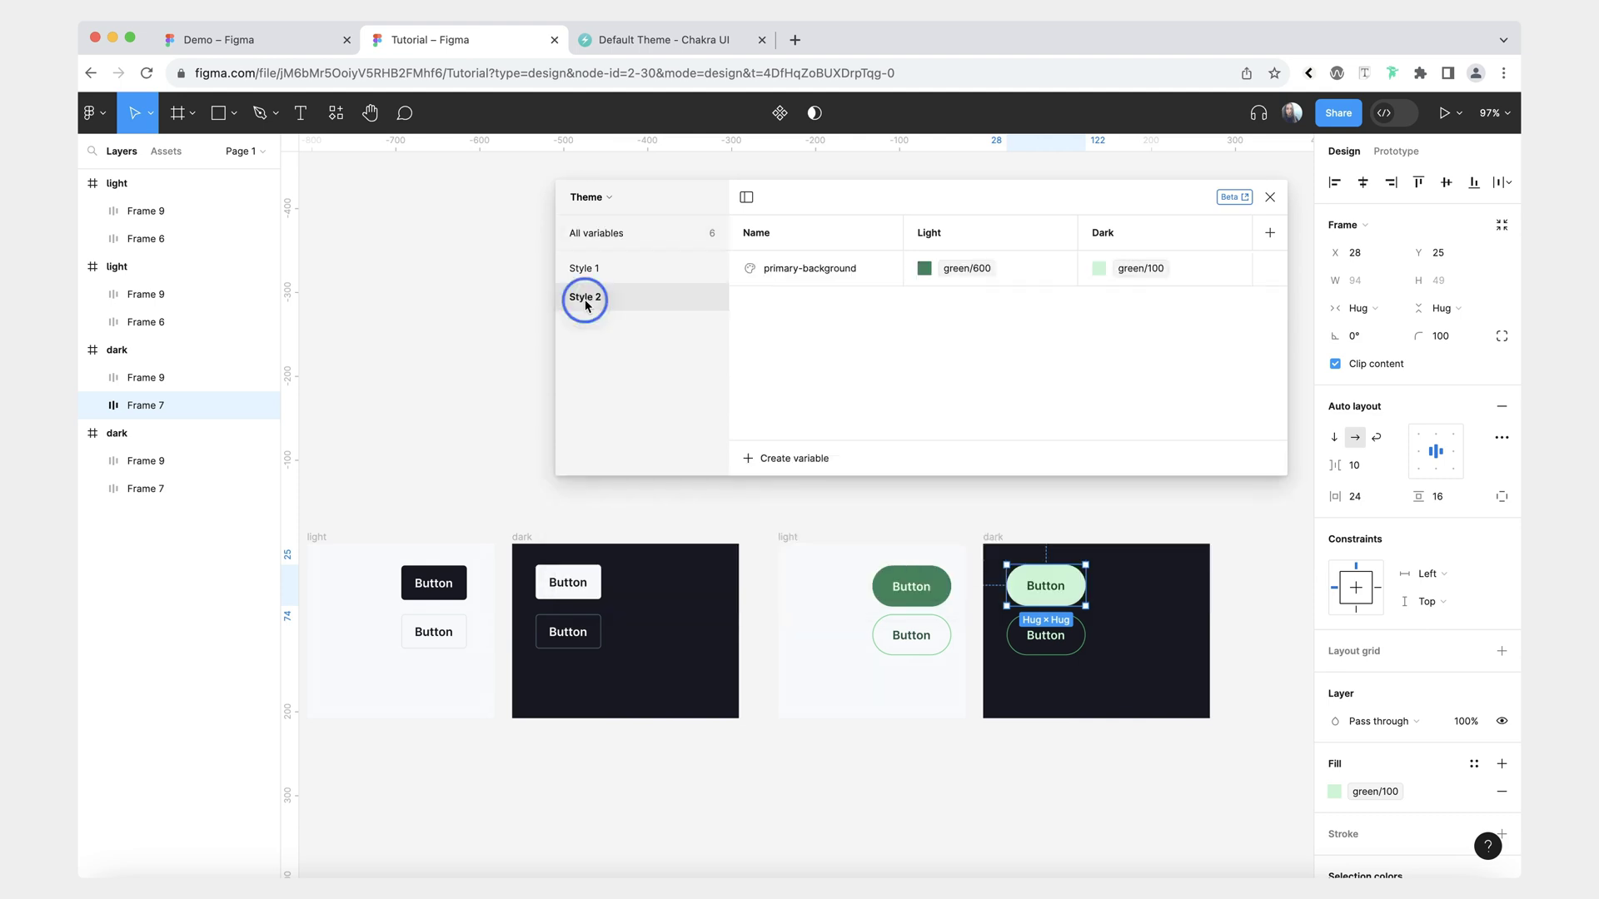
left_click(773, 459)
left_click(779, 493)
type("primary-text")
left_click(849, 408)
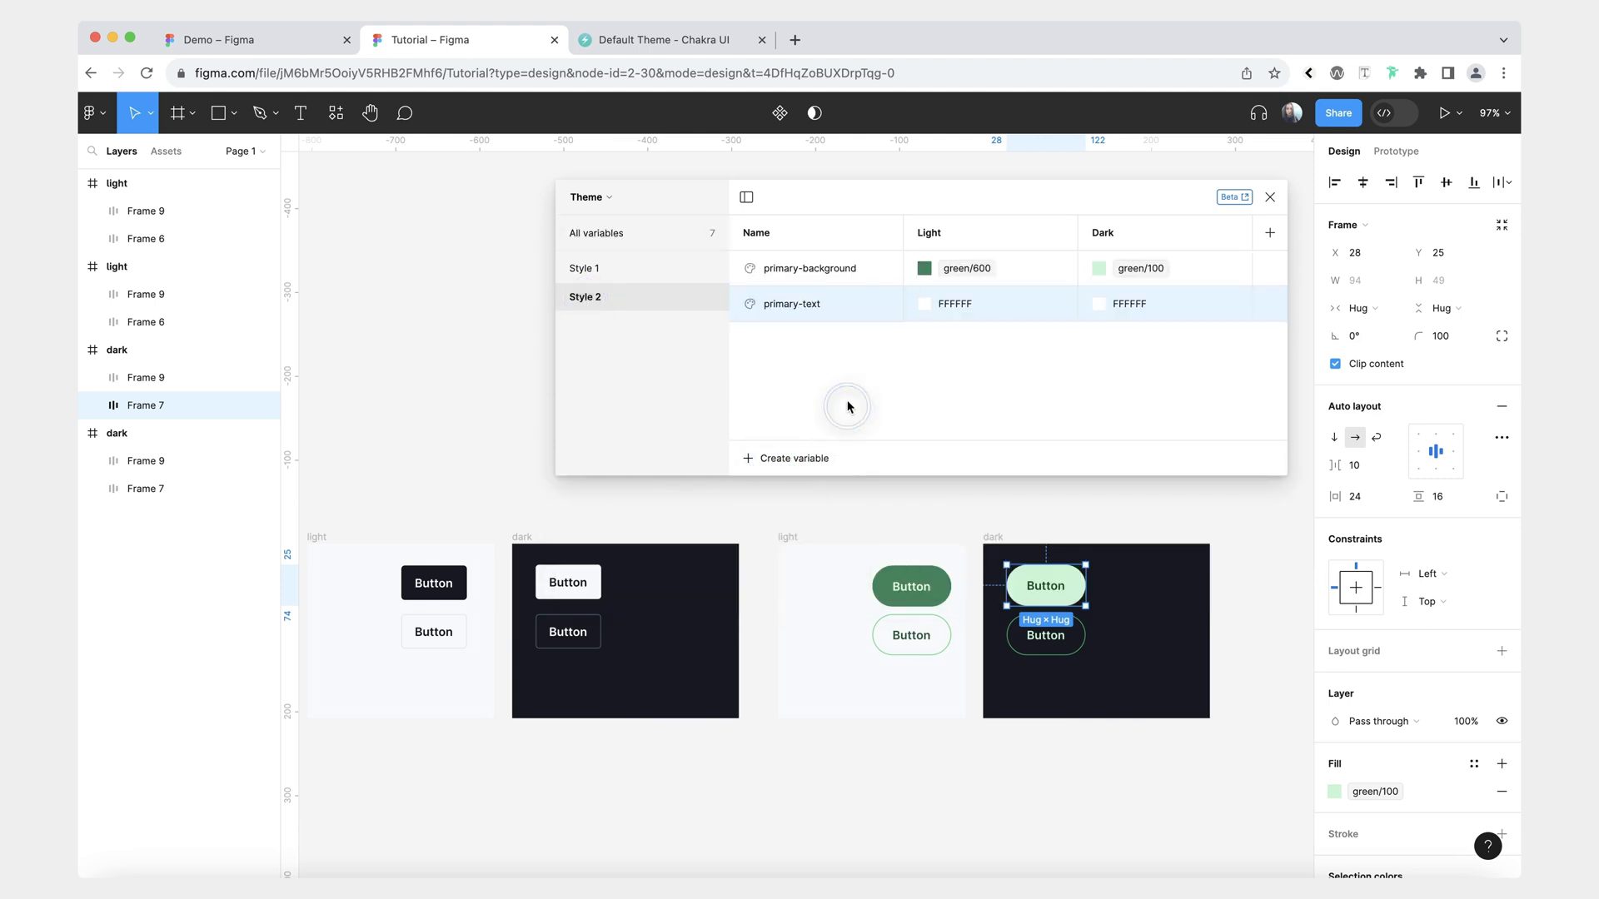
left_click(926, 304)
left_click(1002, 329)
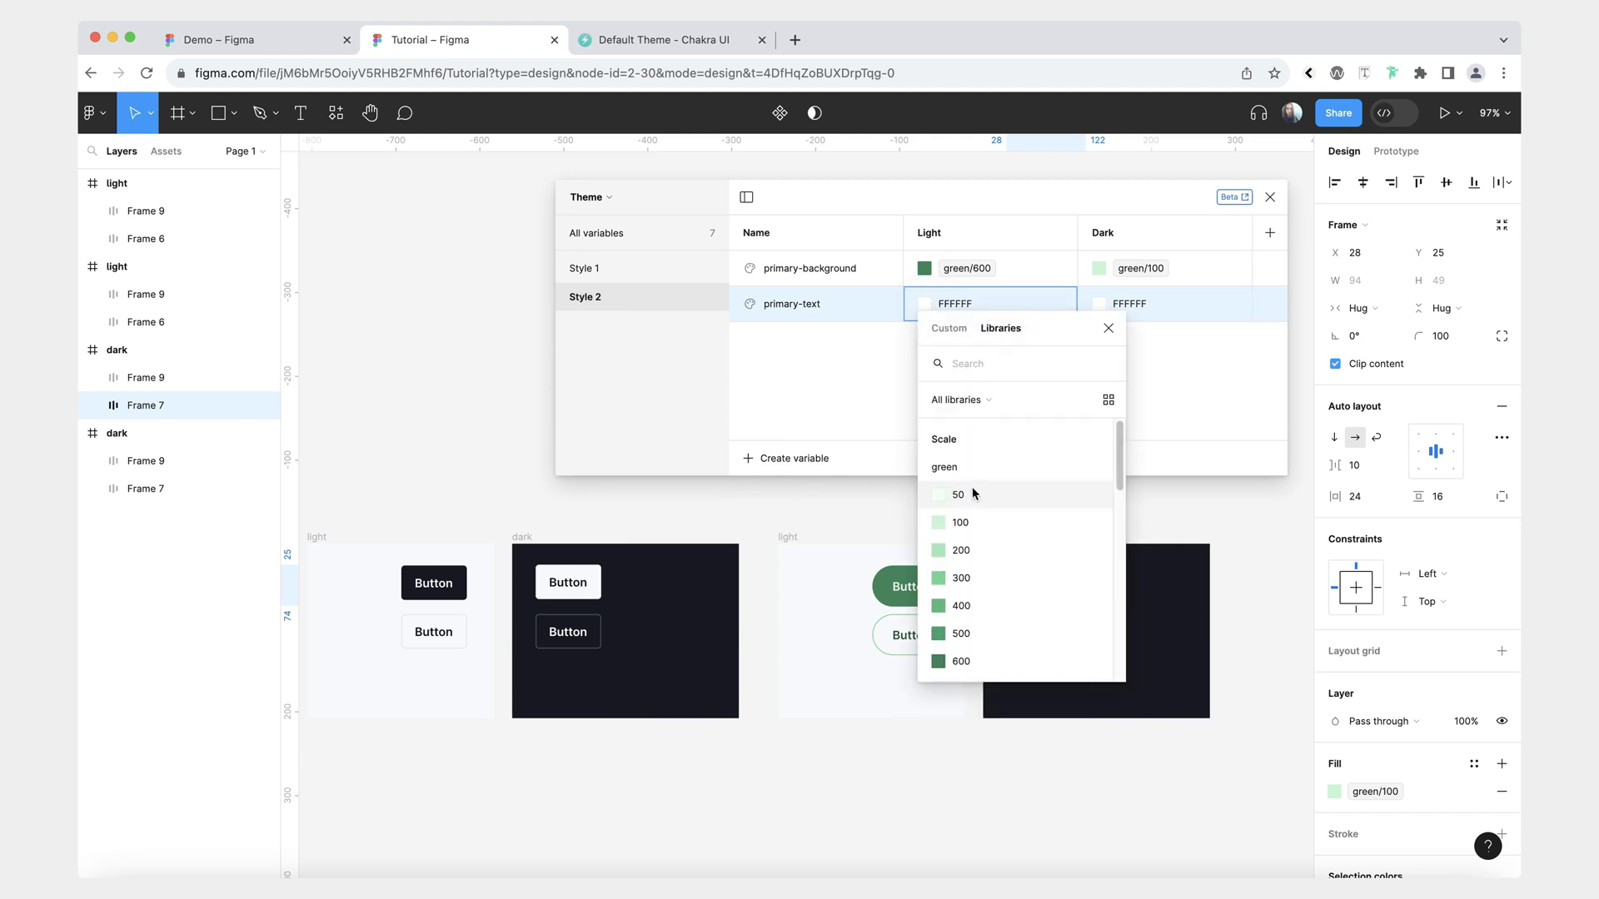
left_click(1012, 495)
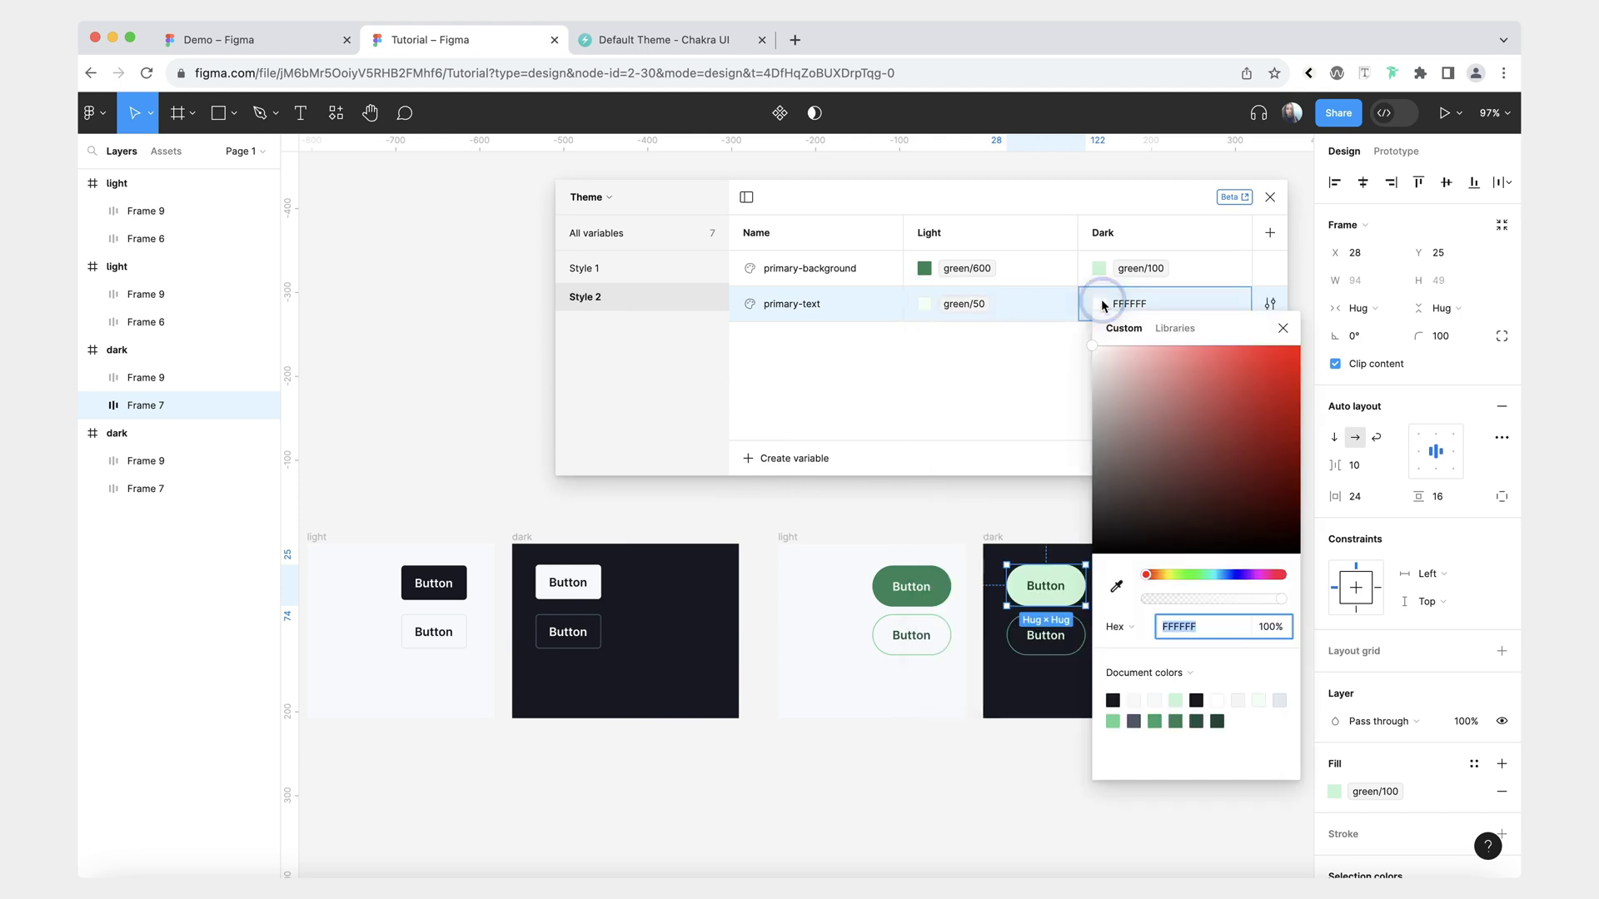
Link the Dark value of primary-text in Style 2 to the green/900 library variable.
left_click(1173, 330)
scroll(1159, 550, "down", 5)
left_click(1156, 559)
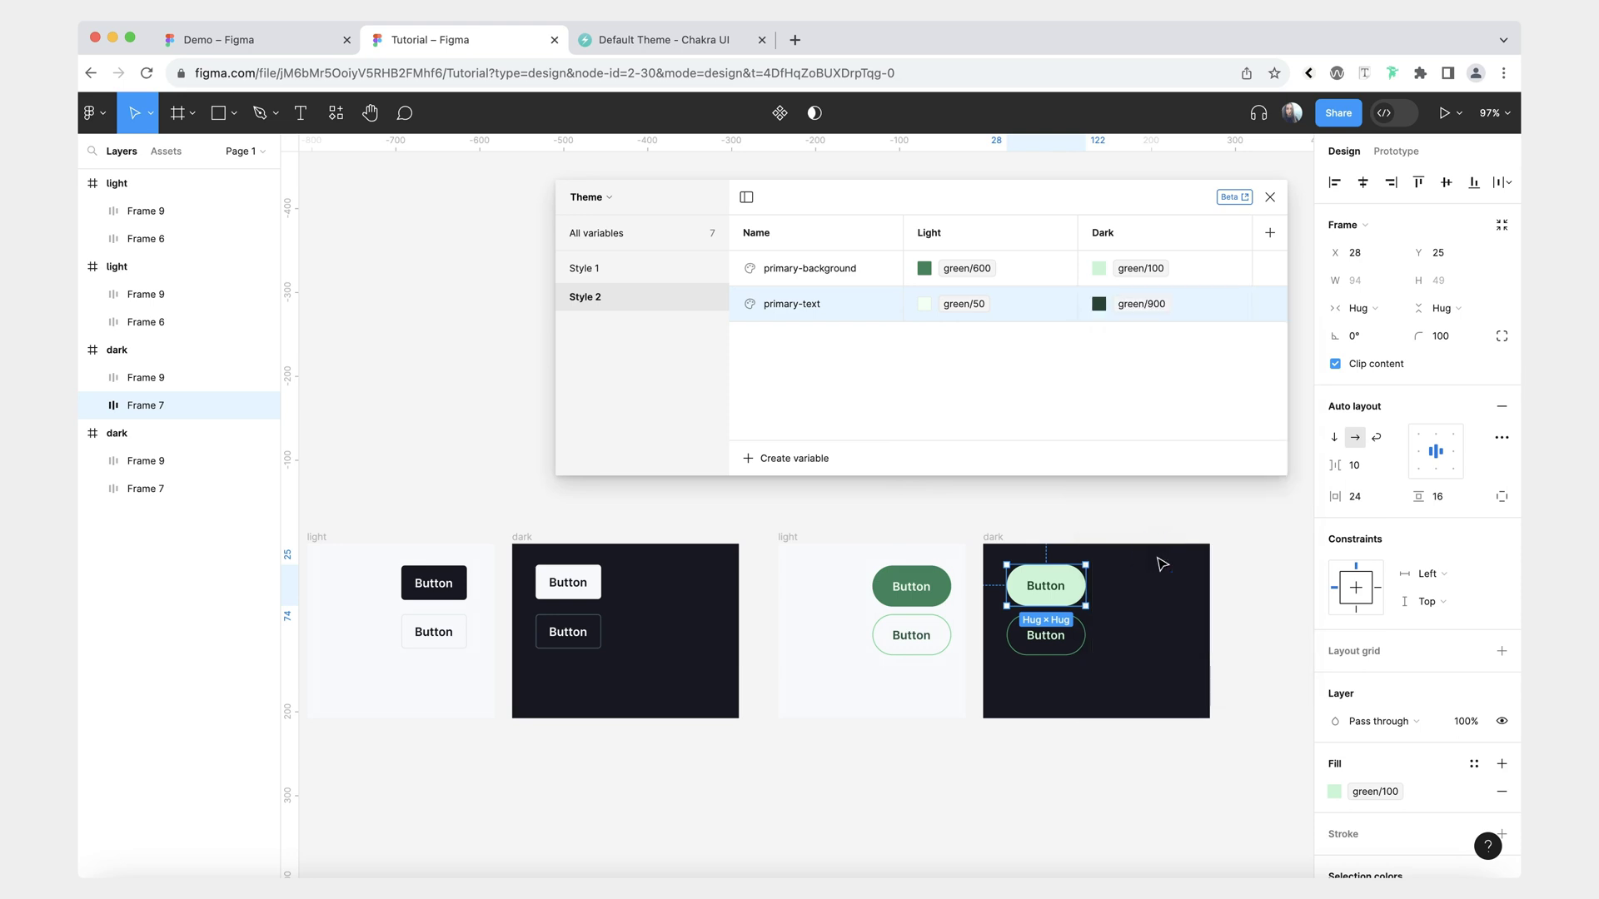
Create a color variable named secondary-background in Style 2 and link its Light value to gray/50.
left_click(799, 458)
left_click(814, 498)
type("secondary-backg")
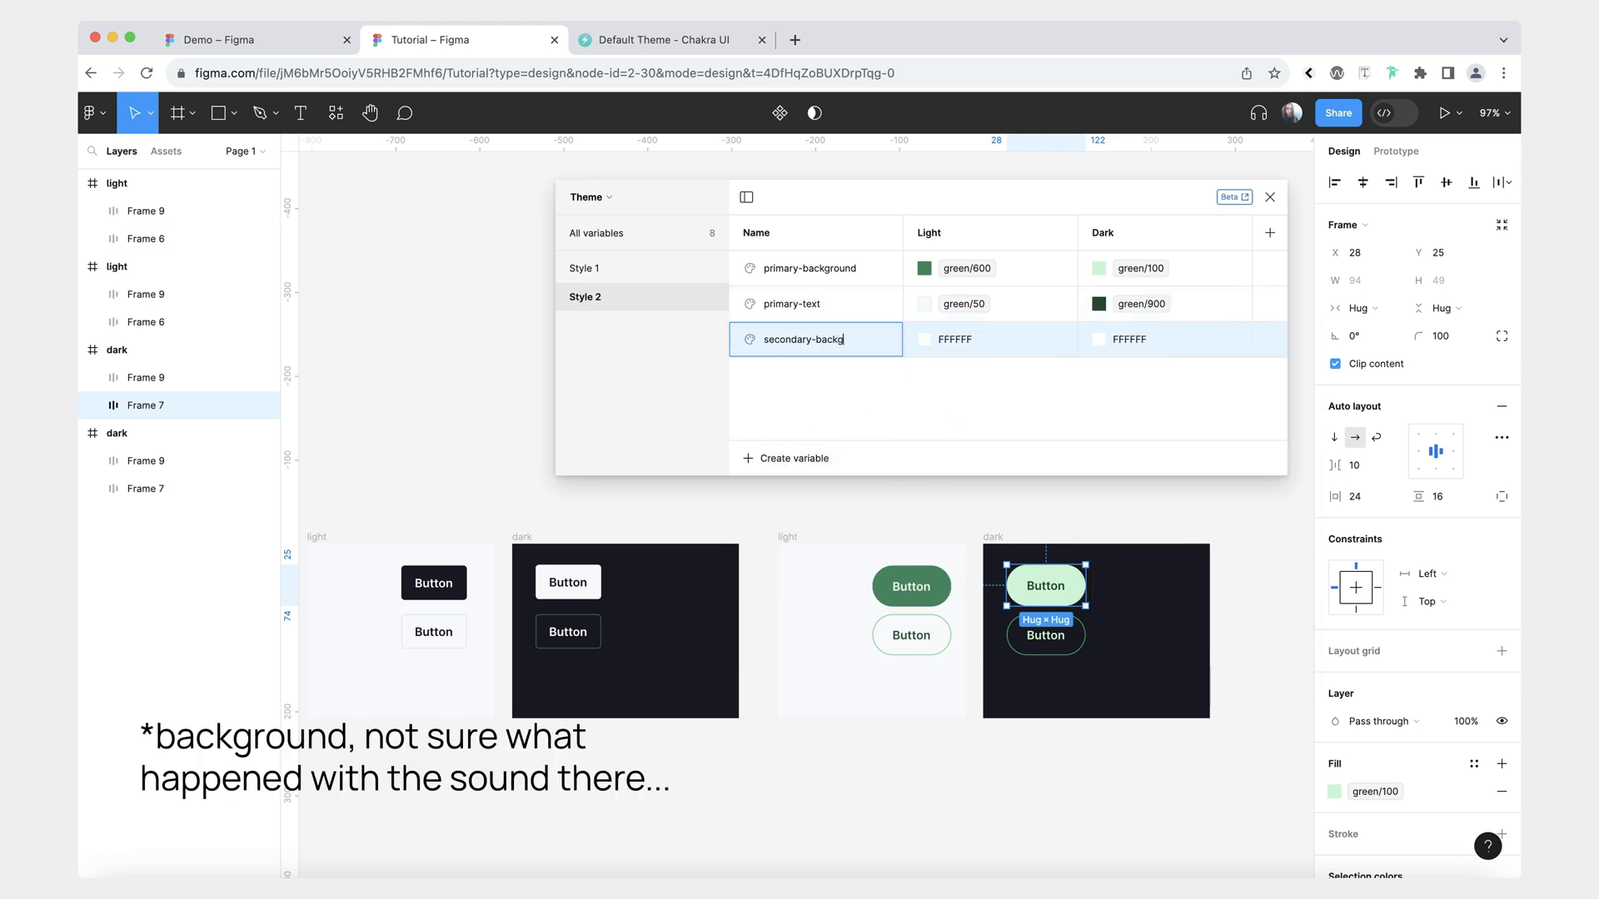
type("round")
left_click(850, 404)
left_click(926, 341)
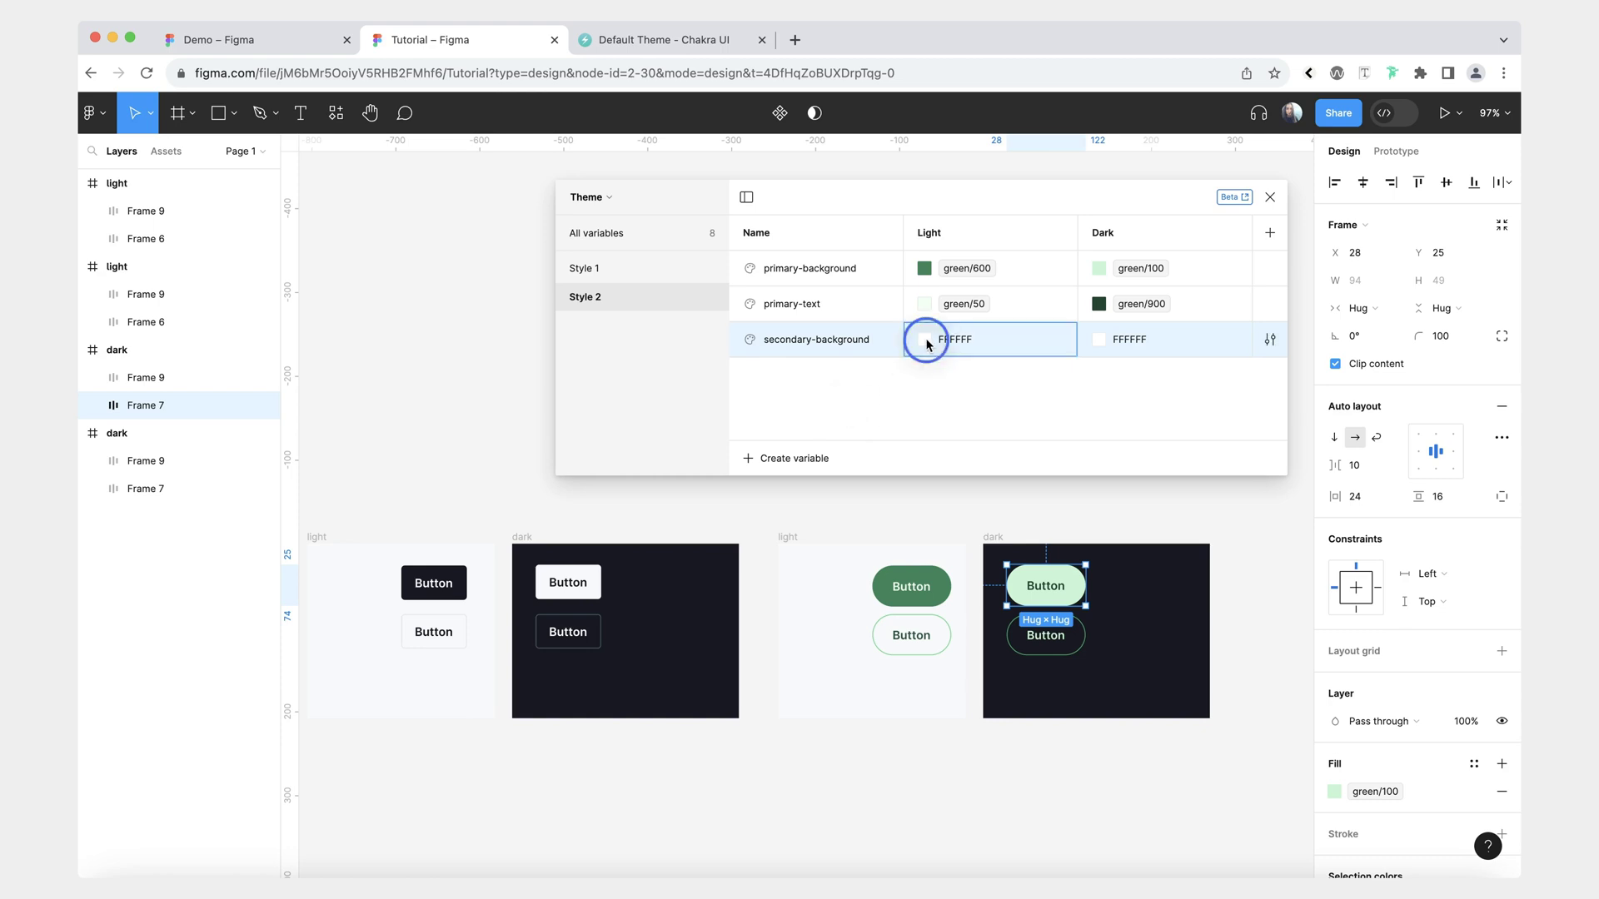
left_click(984, 365)
scroll(981, 558, "down", 5)
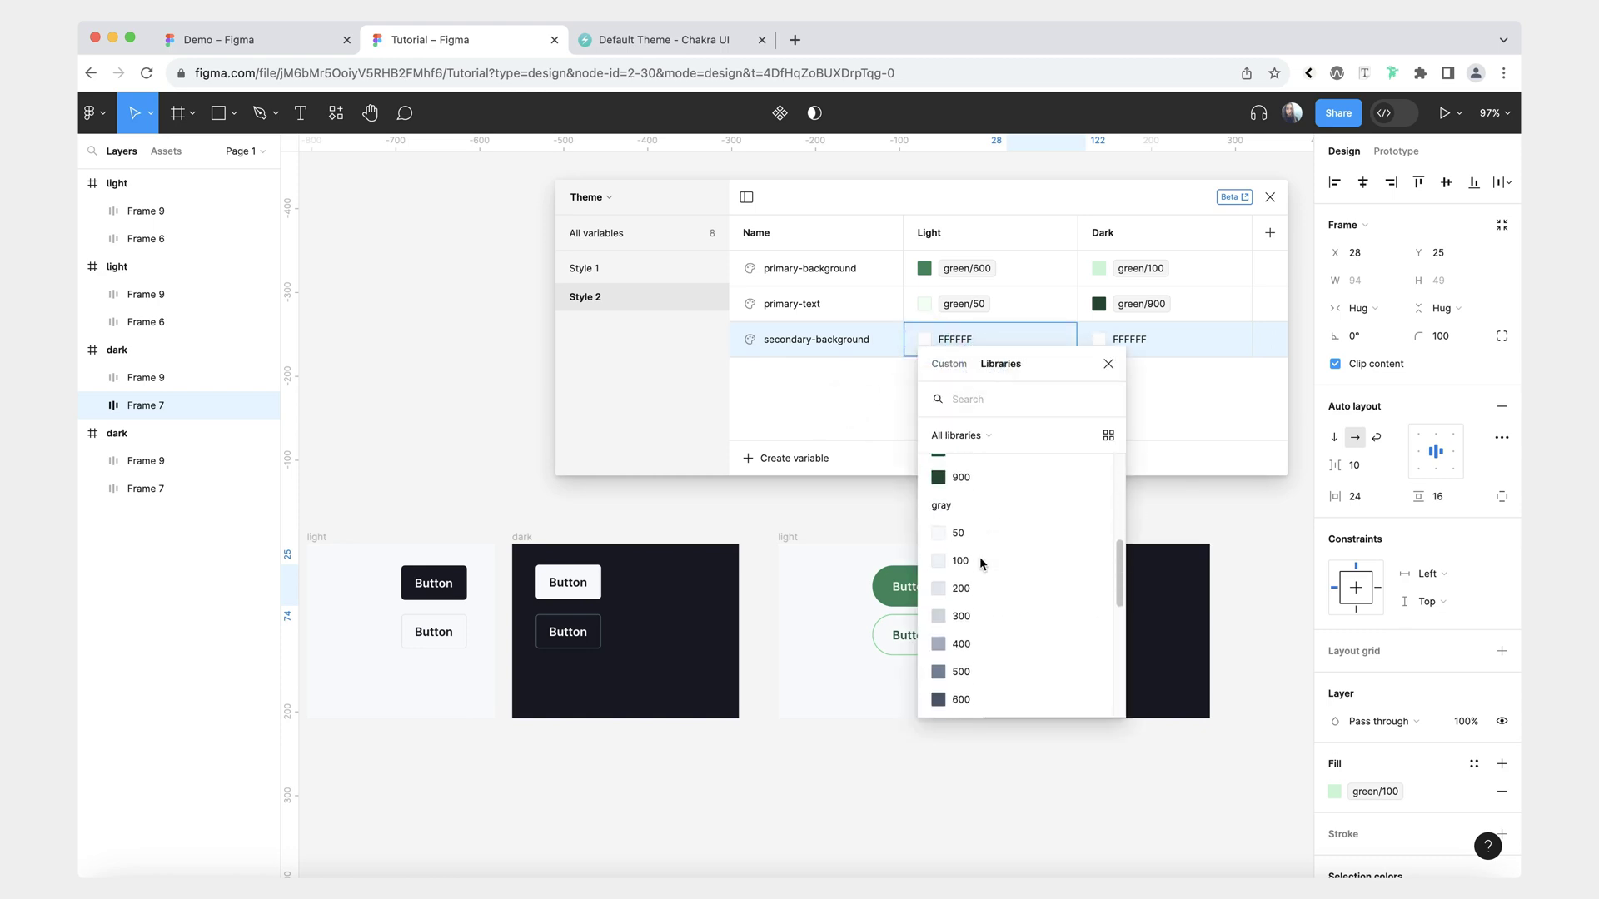
left_click(969, 532)
Link the Dark value of secondary-background in Style 2 to the gray/900 library variable.
left_click(1099, 339)
scroll(1156, 586, "down", 10)
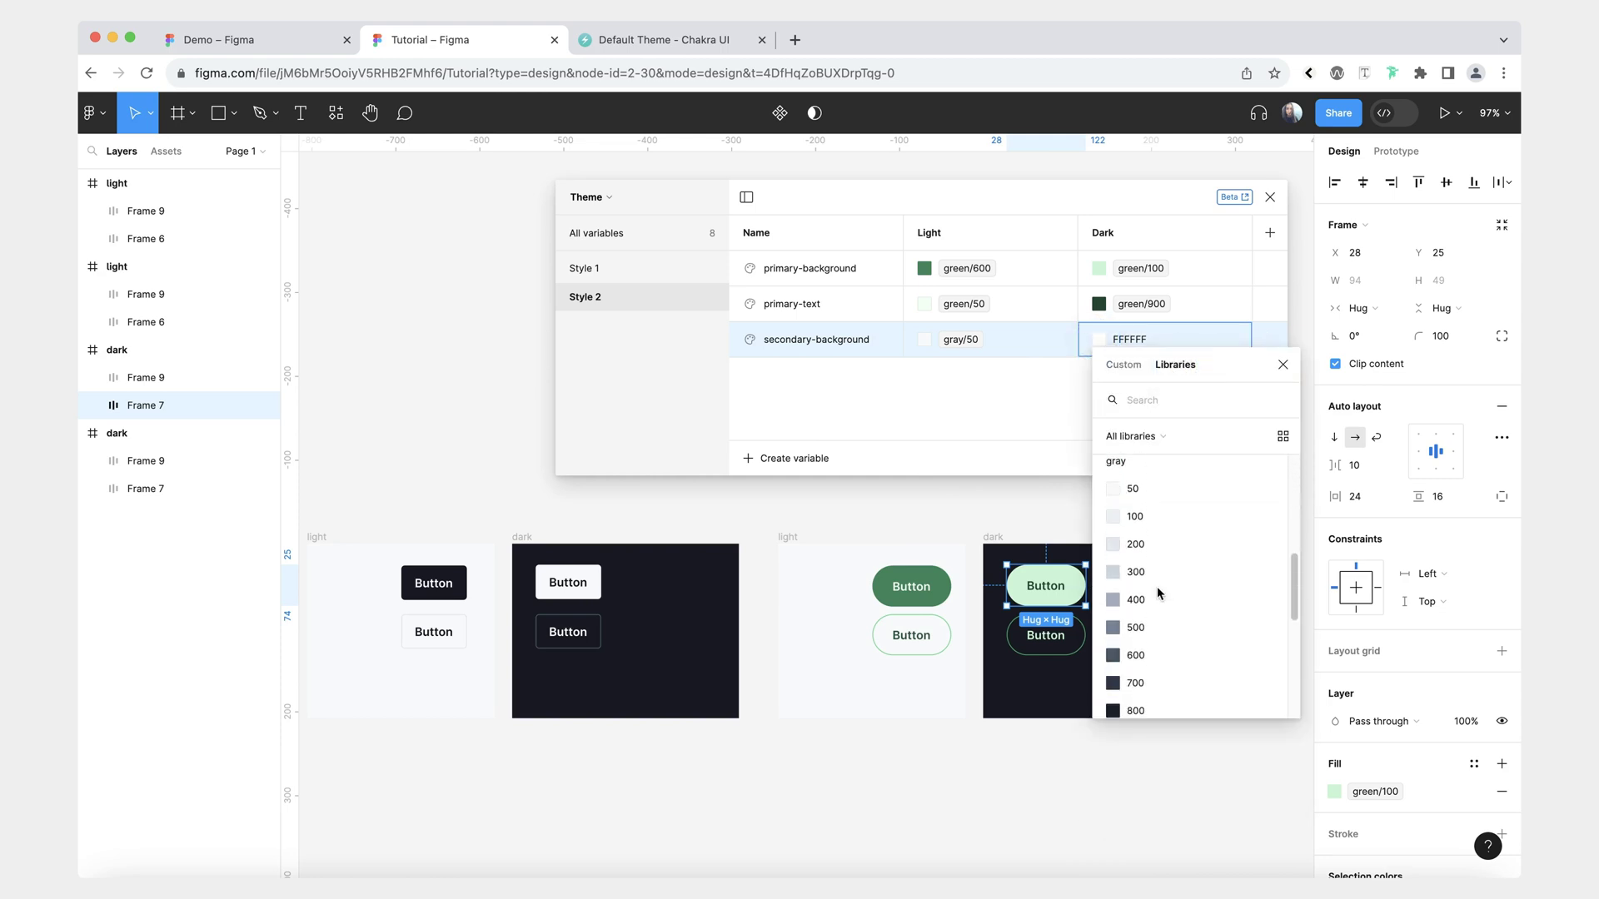
left_click(1151, 644)
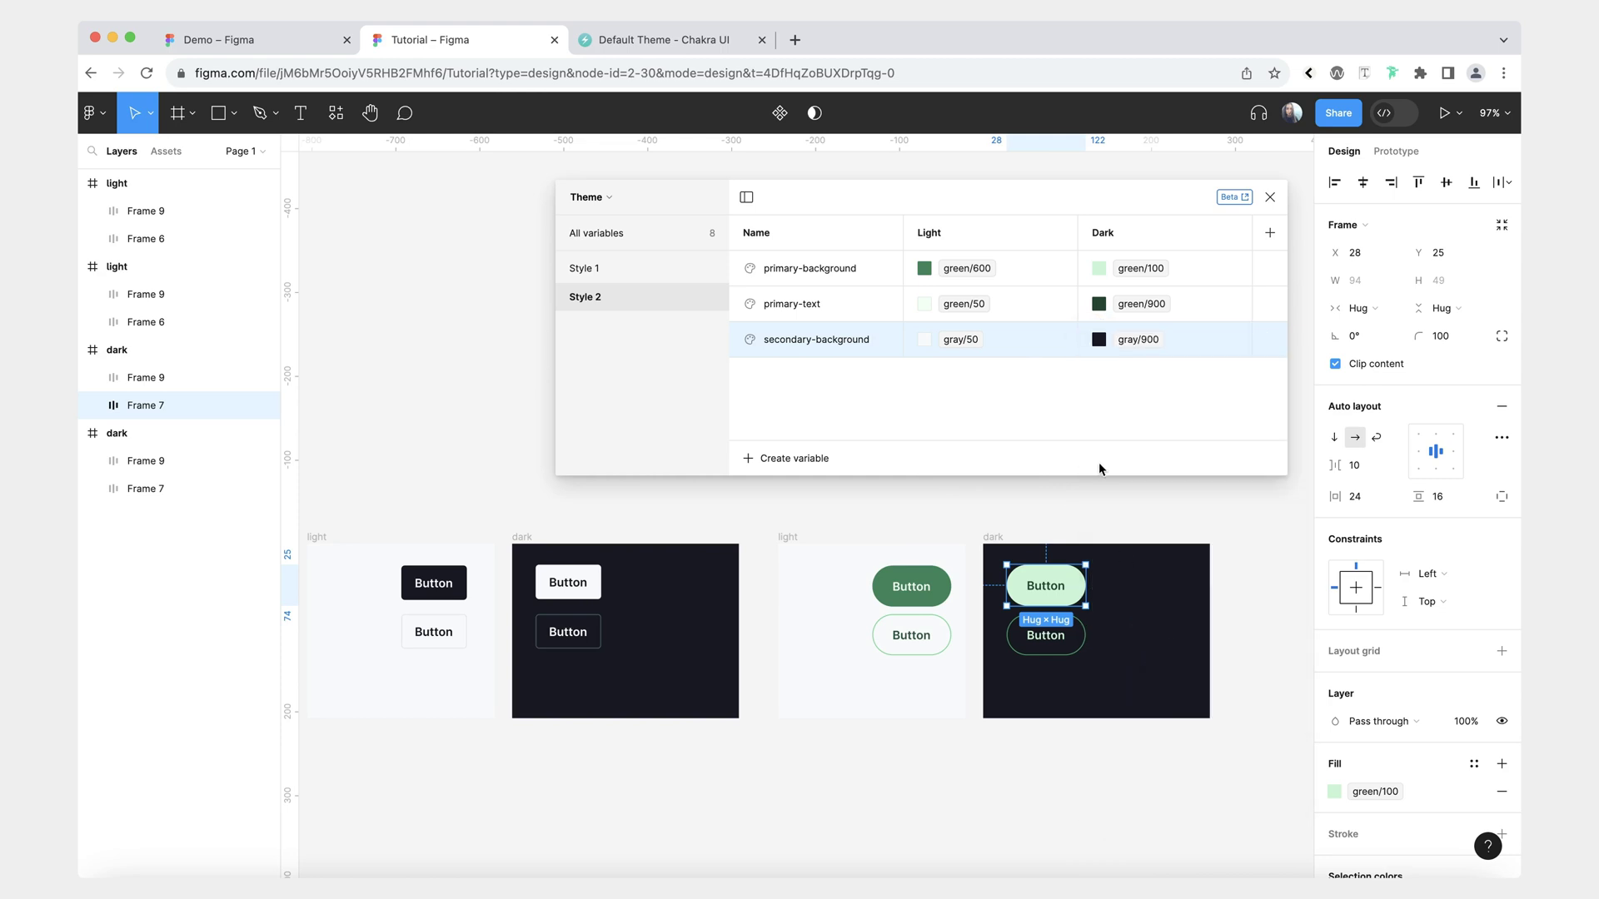
left_click(1103, 524)
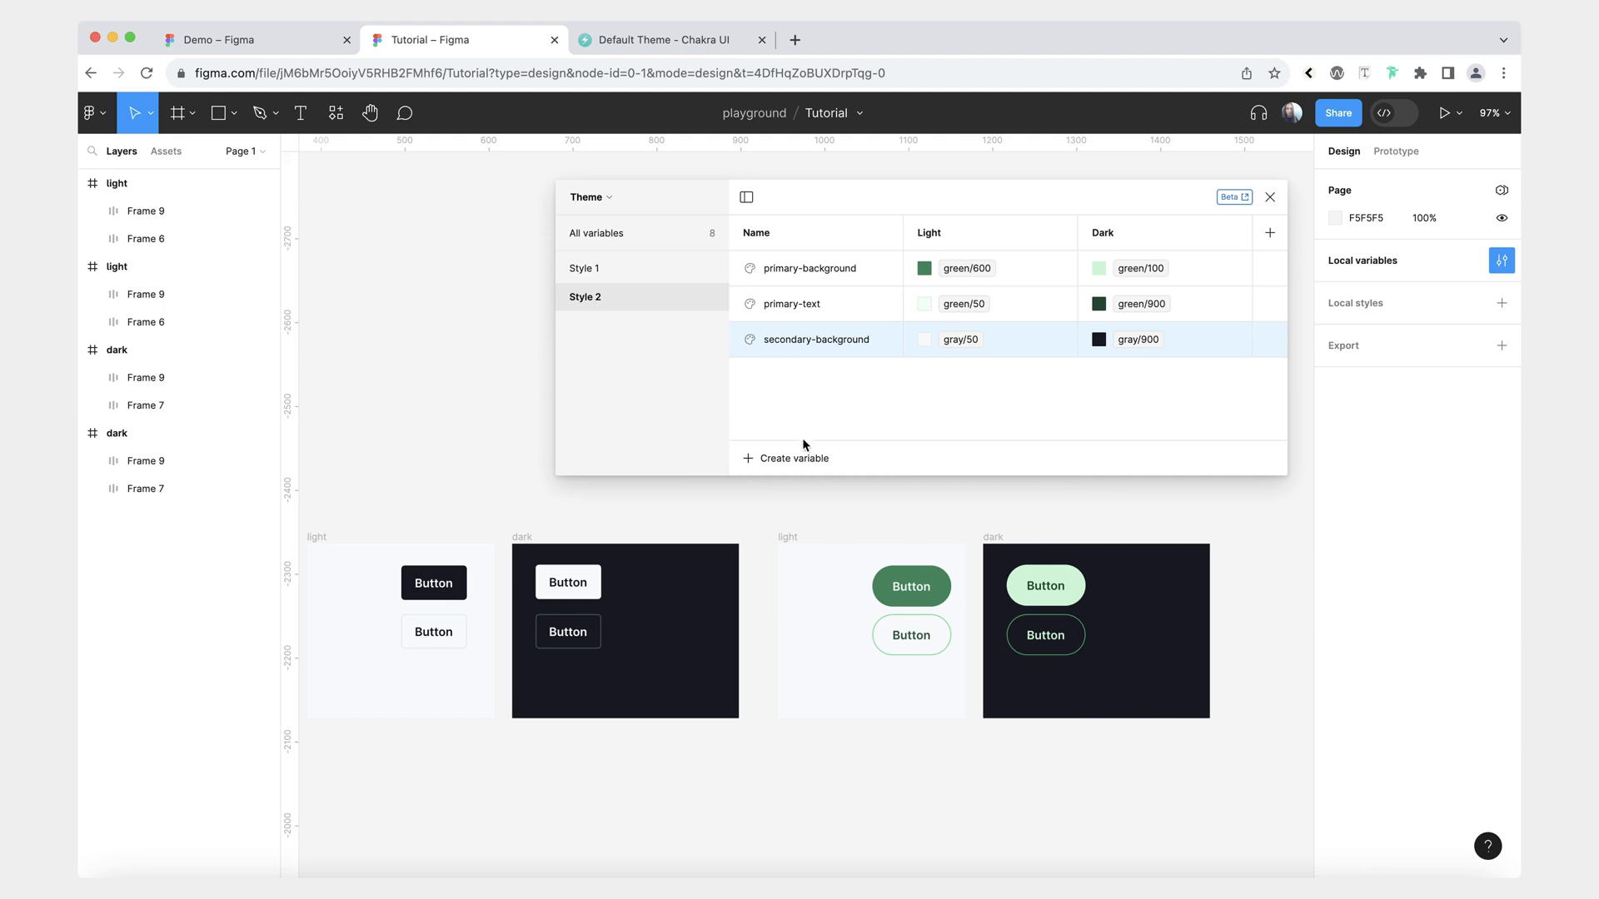
Create a color variable named secondary-text in the Style 2 group.
left_click(791, 457)
left_click(809, 496)
left_click(958, 377)
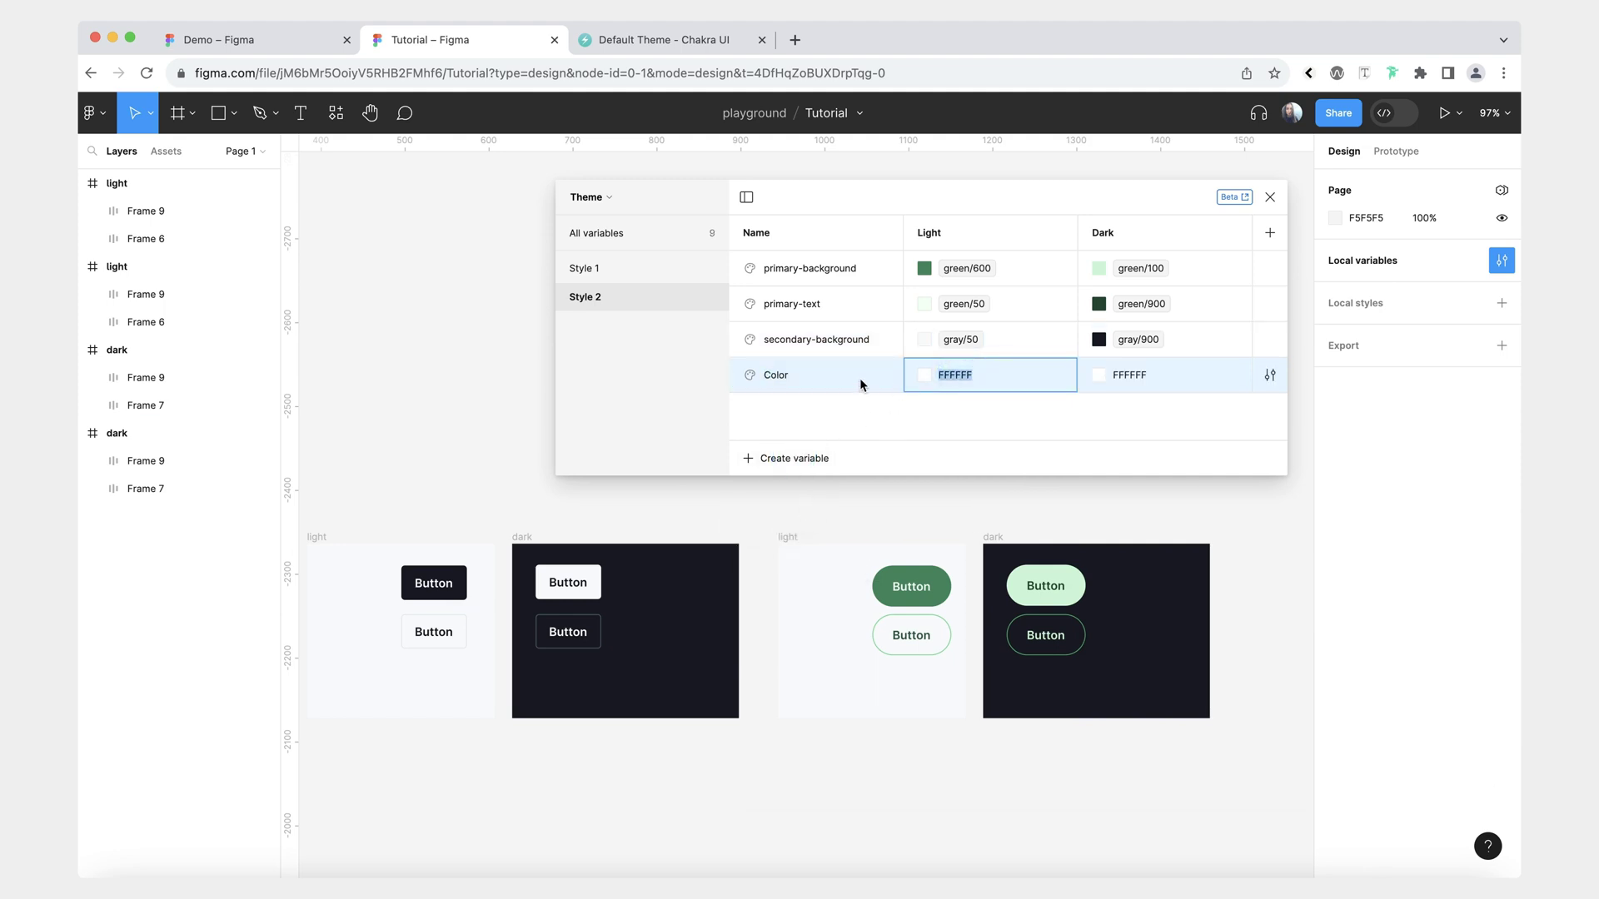
double_click(799, 381)
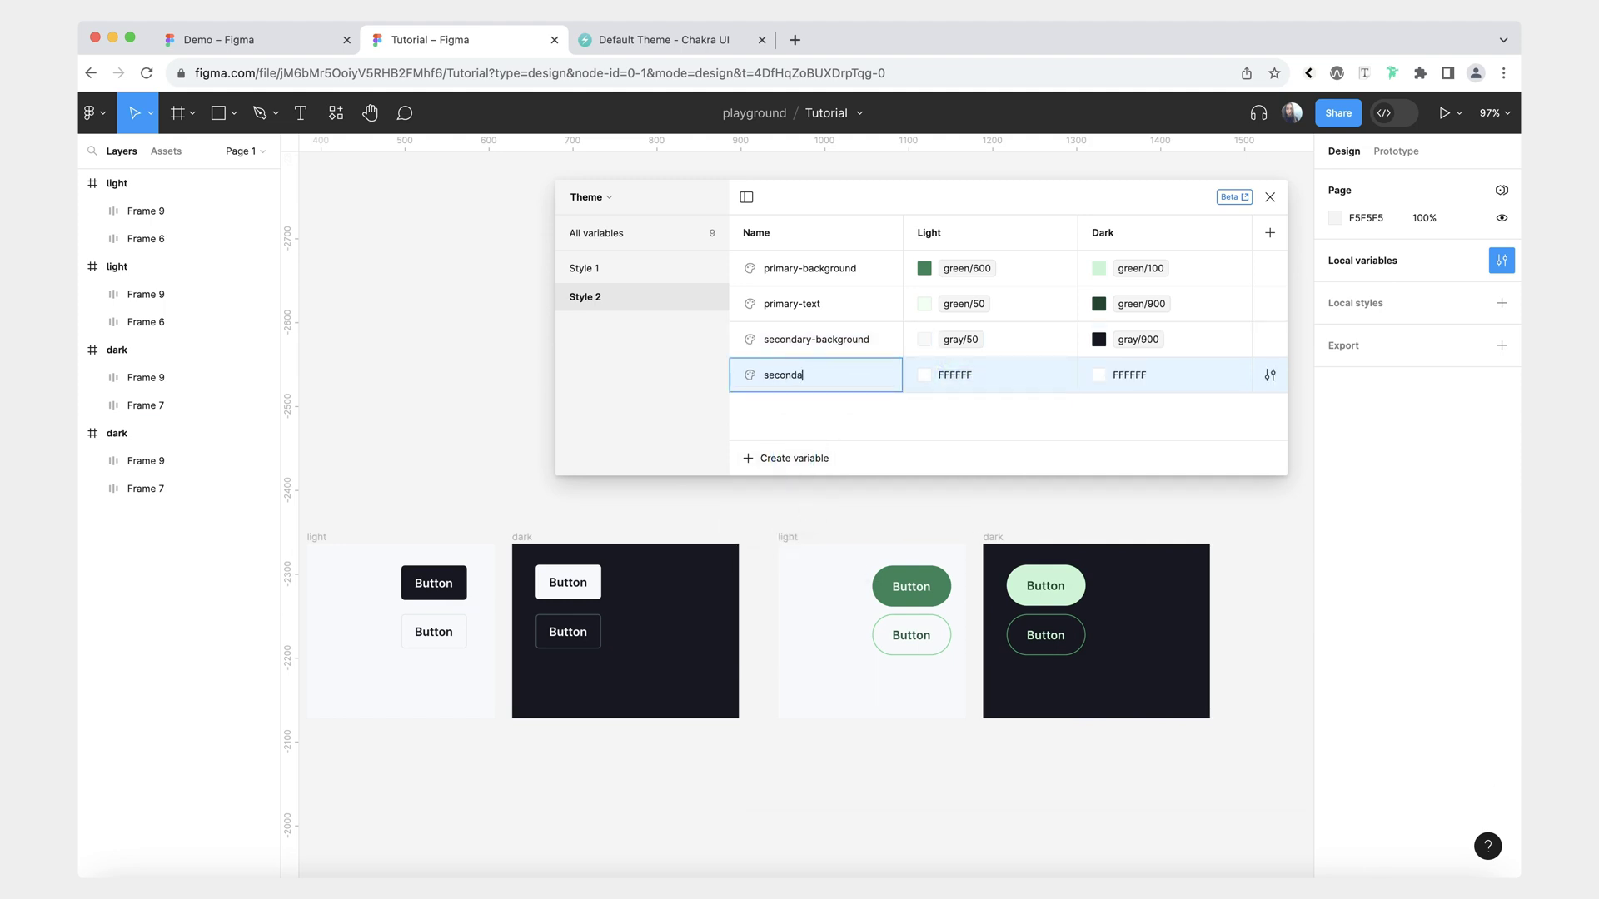
type("secondary-text")
left_click(802, 412)
Link the secondary-text variable in Style 2 to green/900 for Light and green/50 for Dark.
left_click(921, 374)
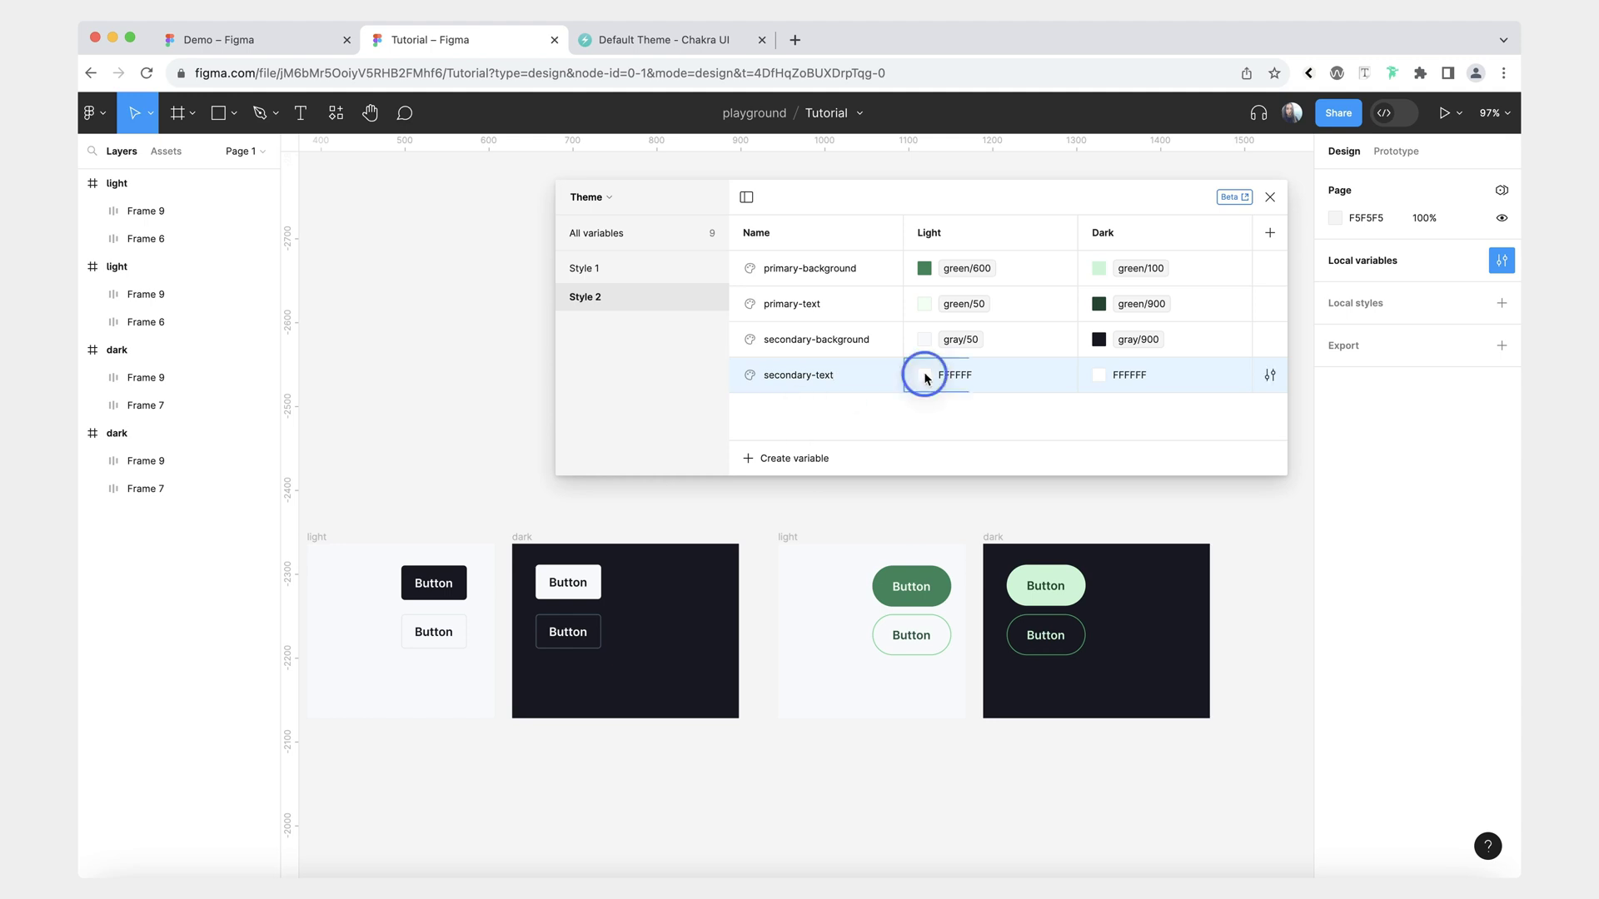
left_click(1000, 398)
scroll(1004, 601, "down", 3)
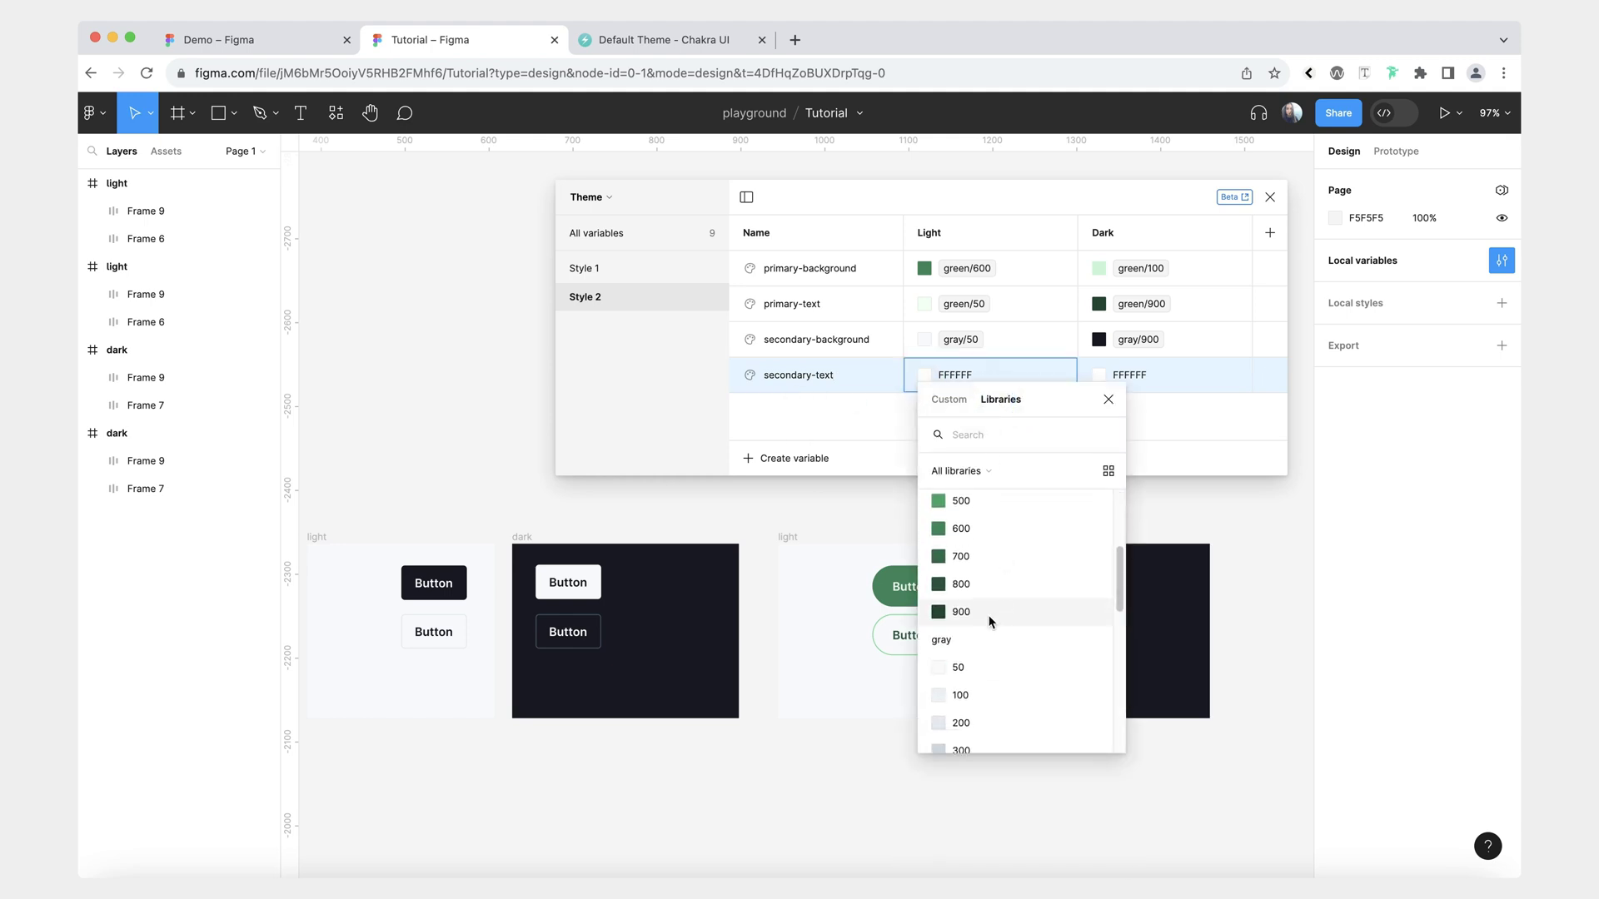
left_click(961, 612)
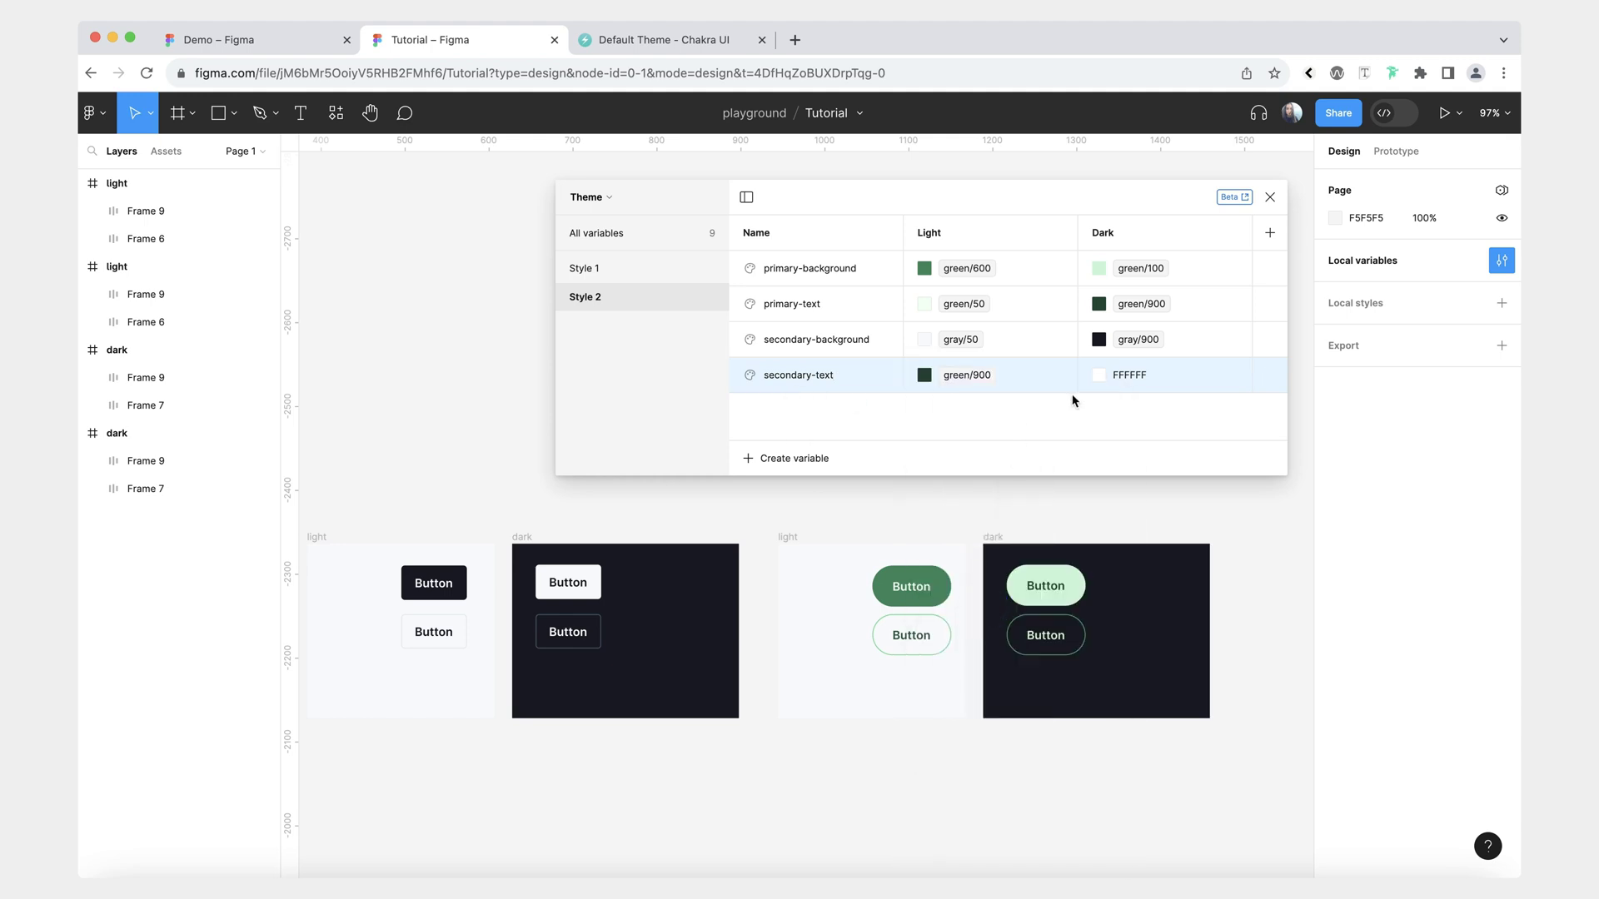
left_click(1102, 382)
left_click(1173, 401)
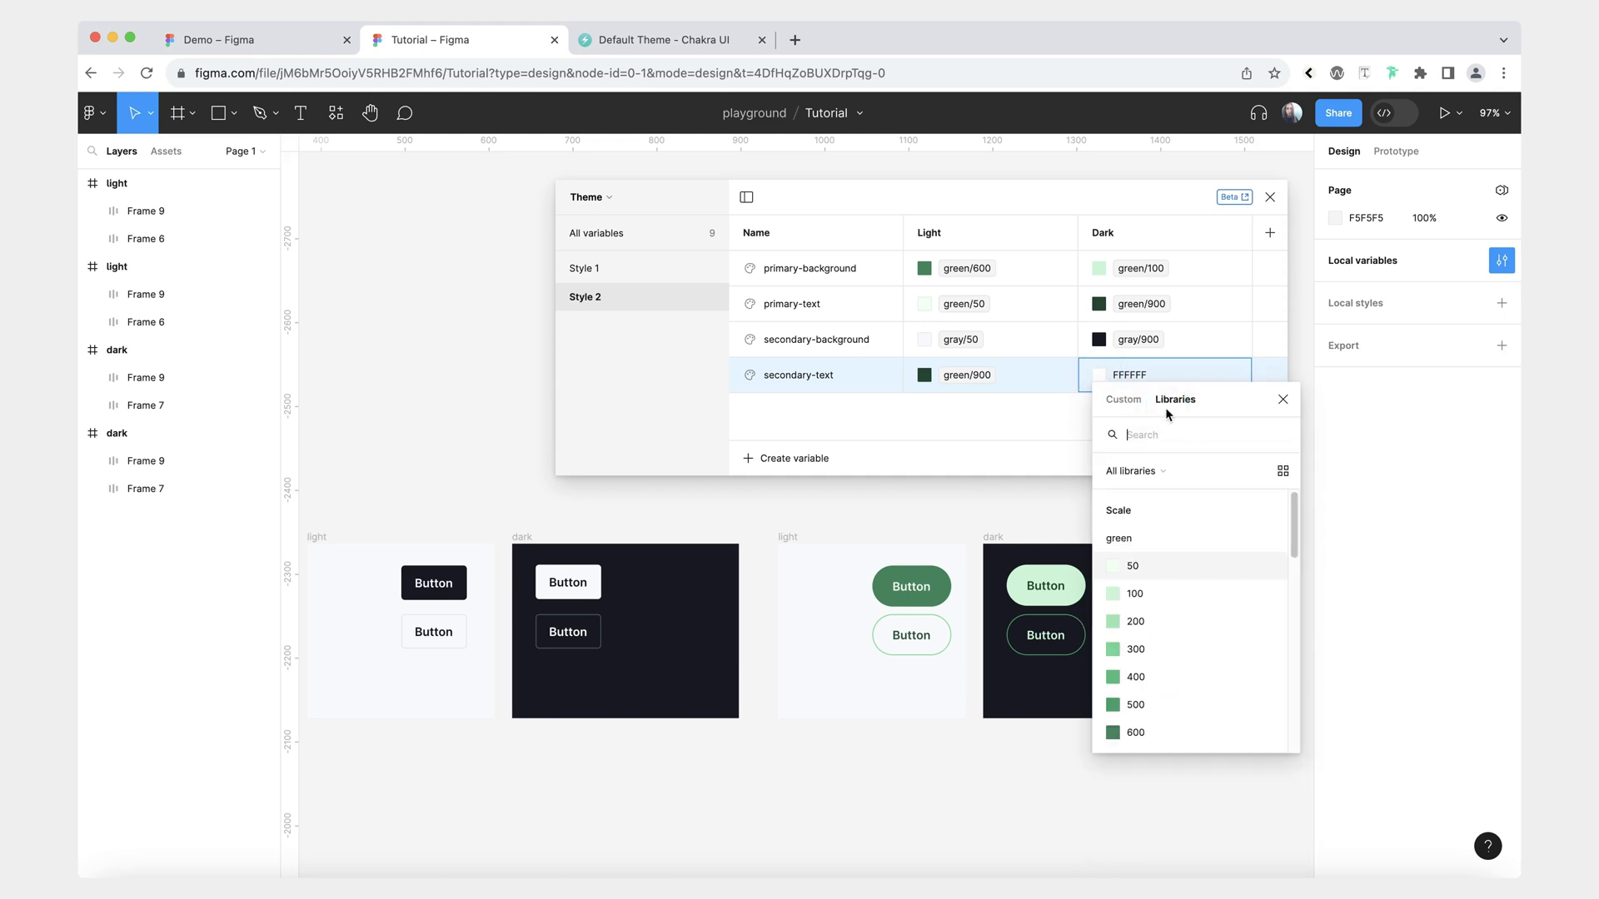
left_click(1153, 566)
Create a color variable named secondary-border in Style 2 and link its Light value to green/300.
left_click(762, 458)
left_click(787, 489)
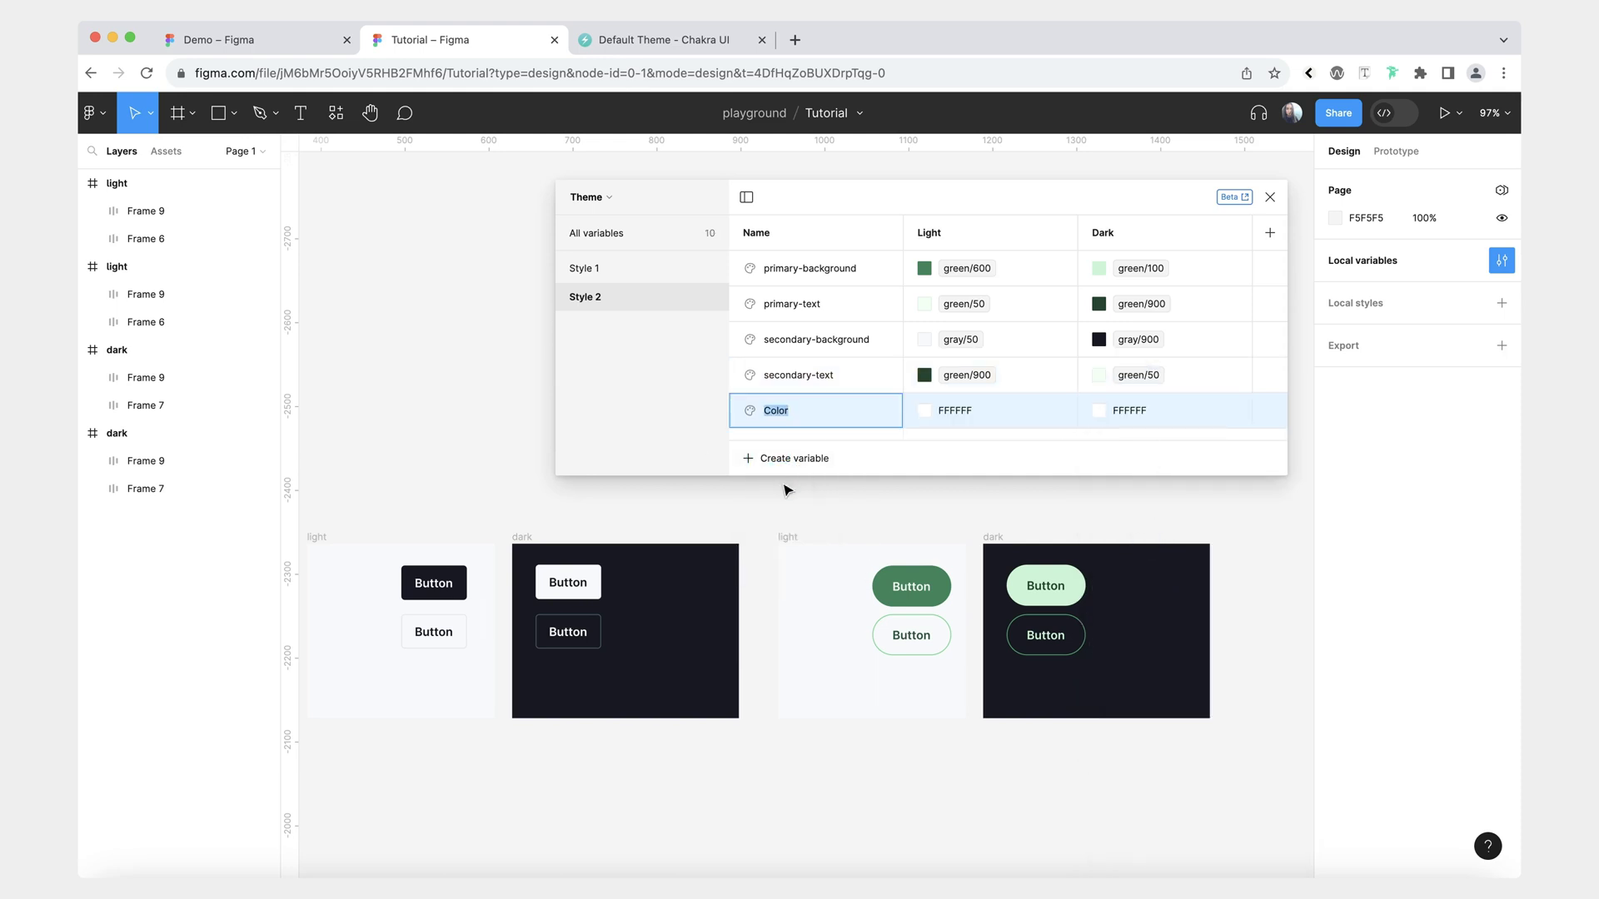
type("secondary-border")
key("Return")
left_click(914, 641)
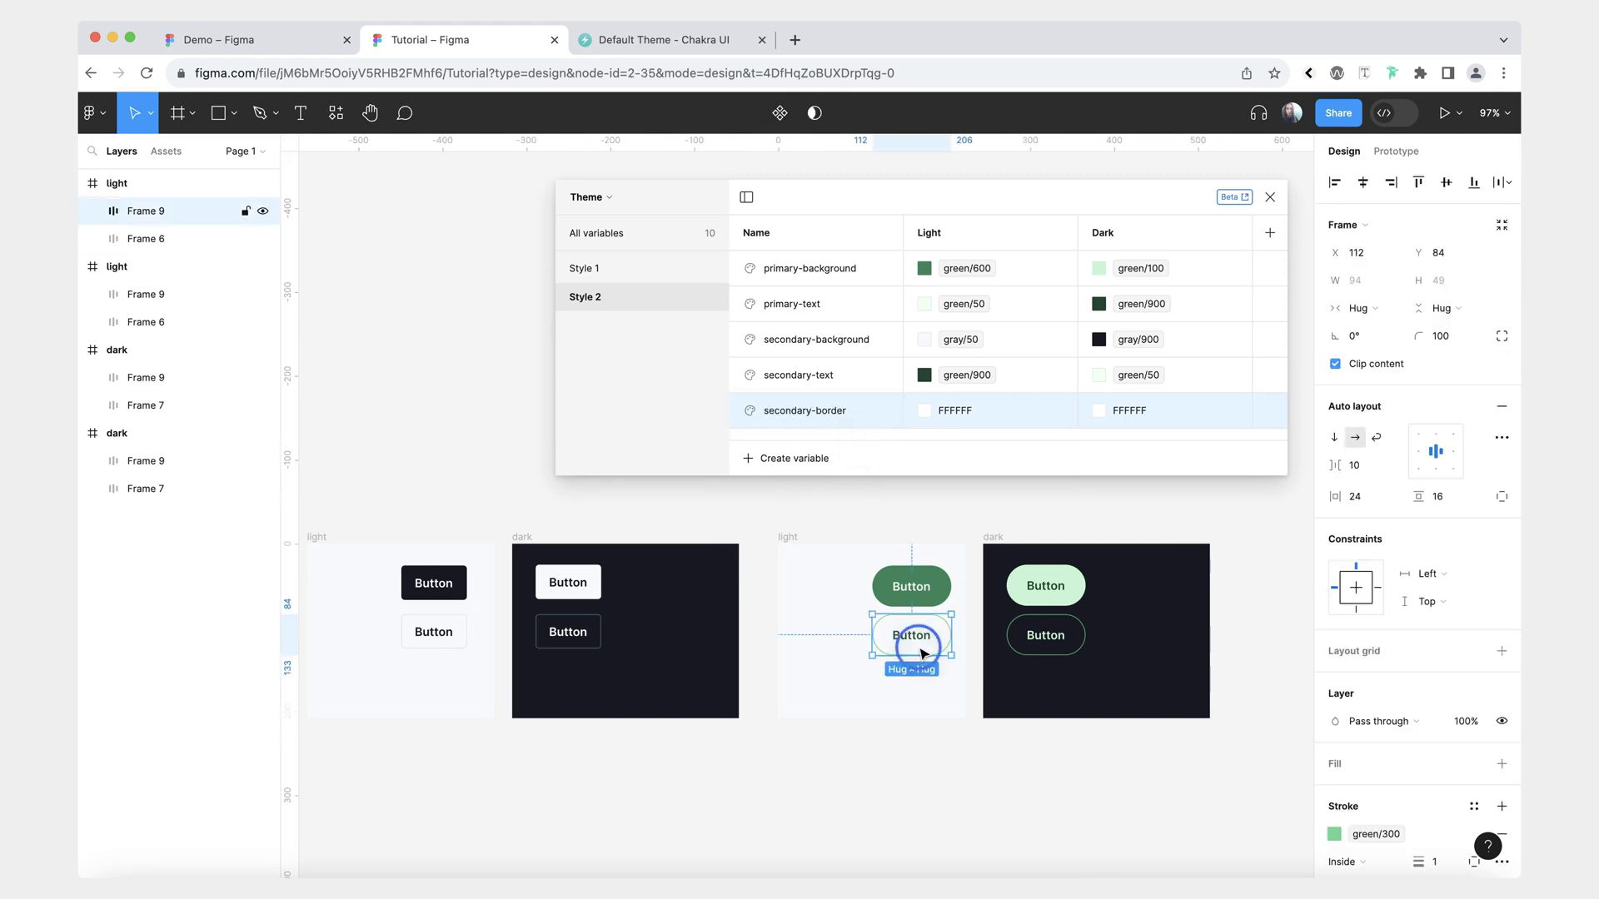
left_click(925, 410)
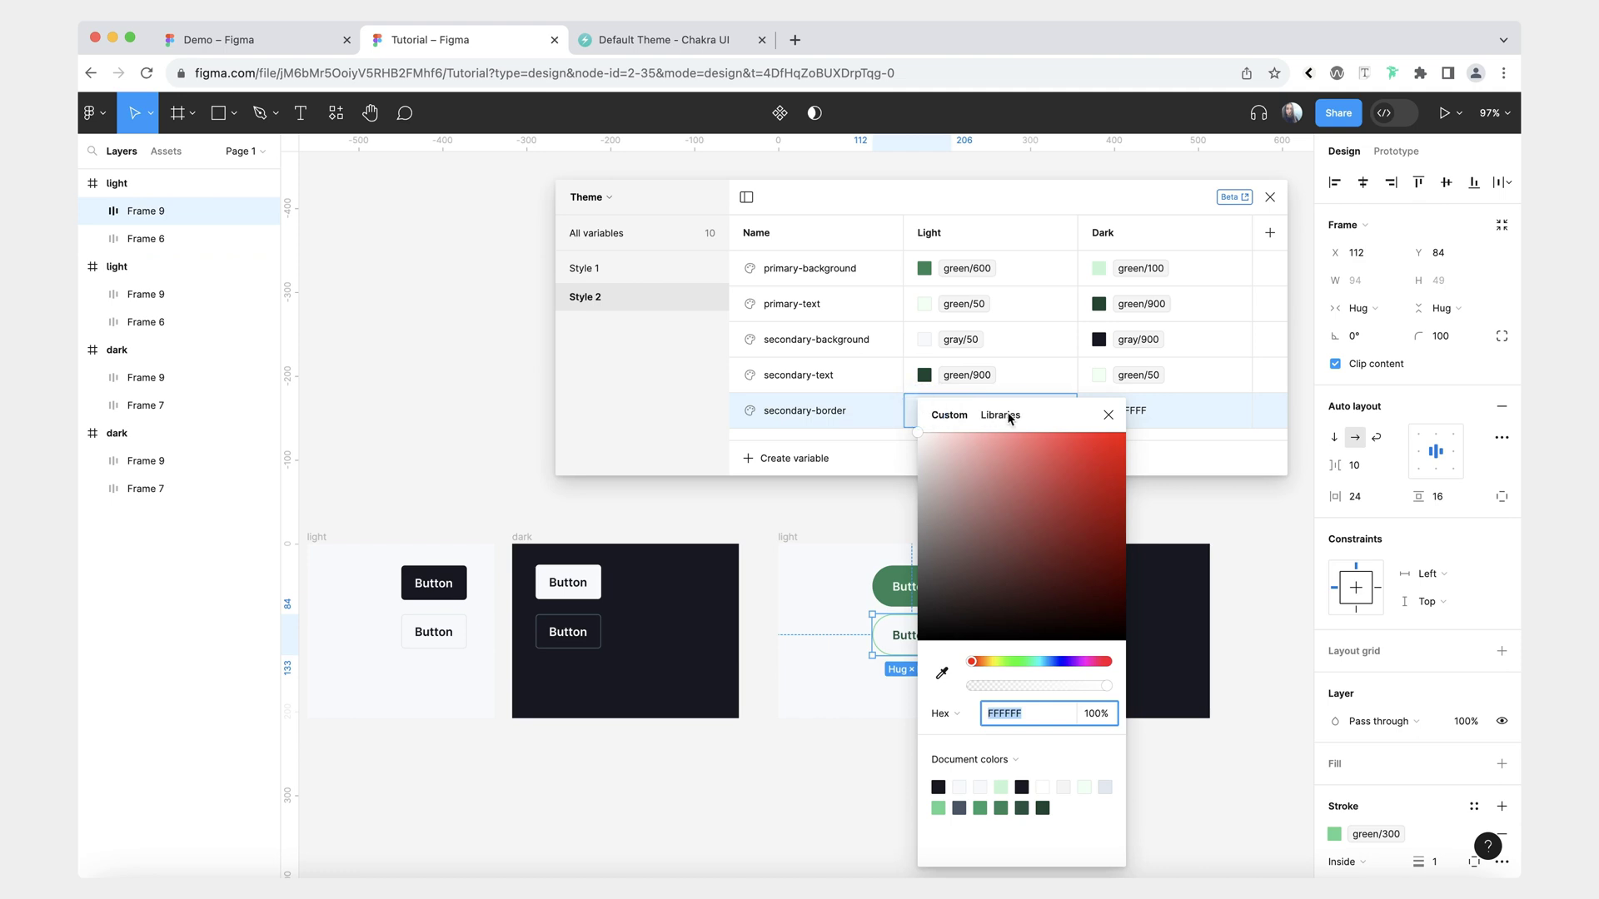
left_click(1000, 415)
left_click(1035, 665)
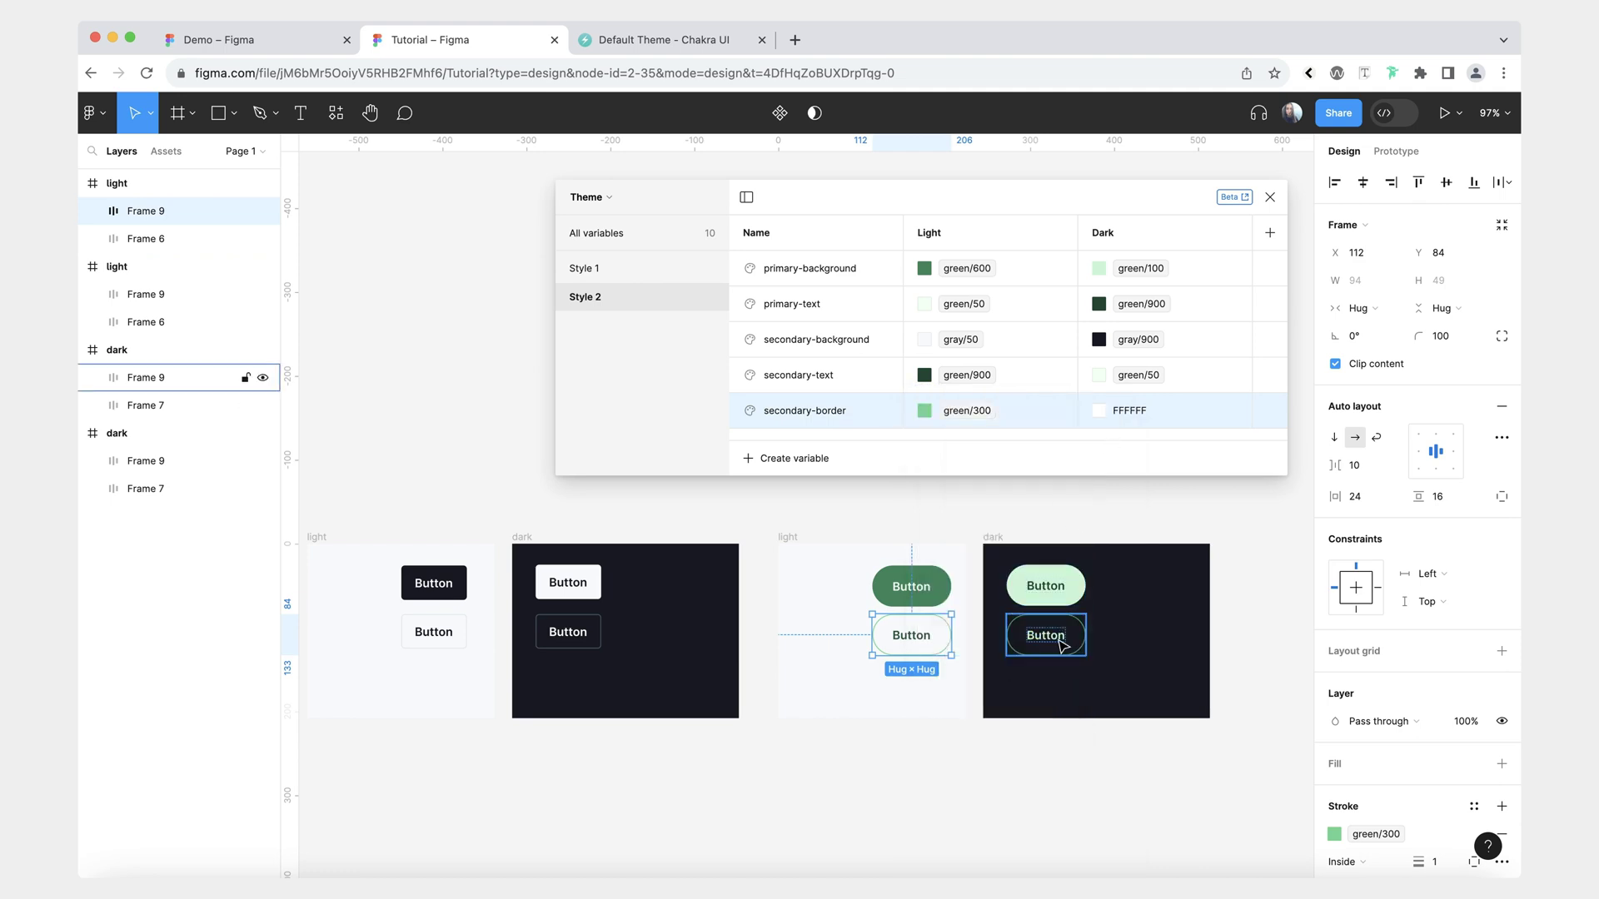
Check the dark outlined green button's stroke and link the Dark value of secondary-border to green/500.
left_click(1051, 634)
left_click(1105, 408)
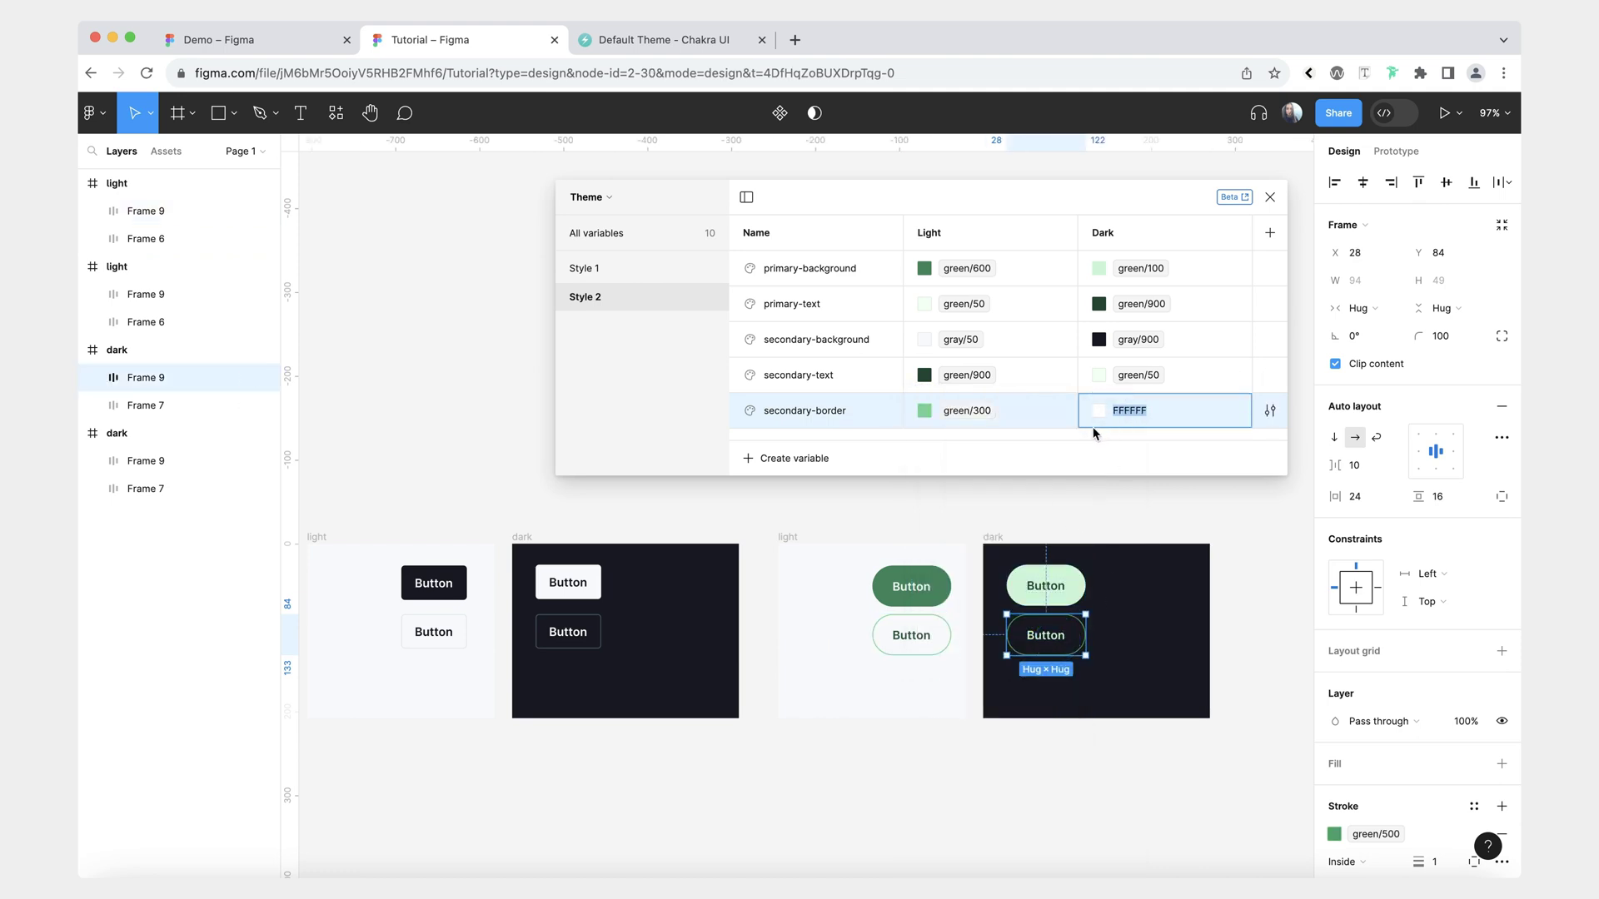
left_click(1101, 413)
left_click(1174, 414)
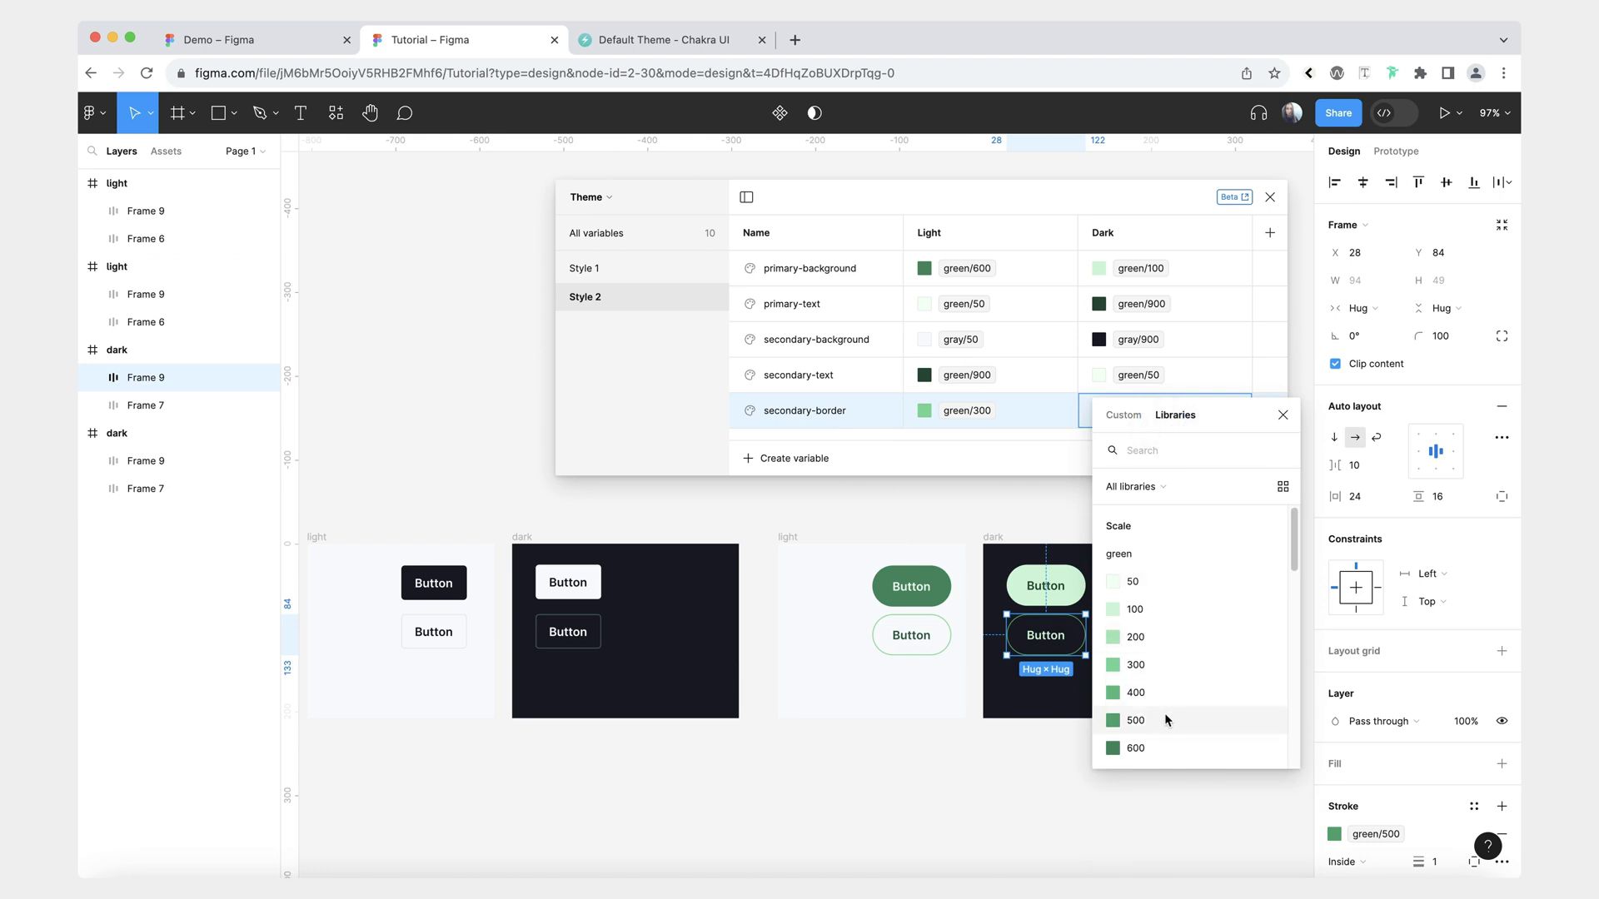
left_click(1105, 713)
left_click(1193, 445)
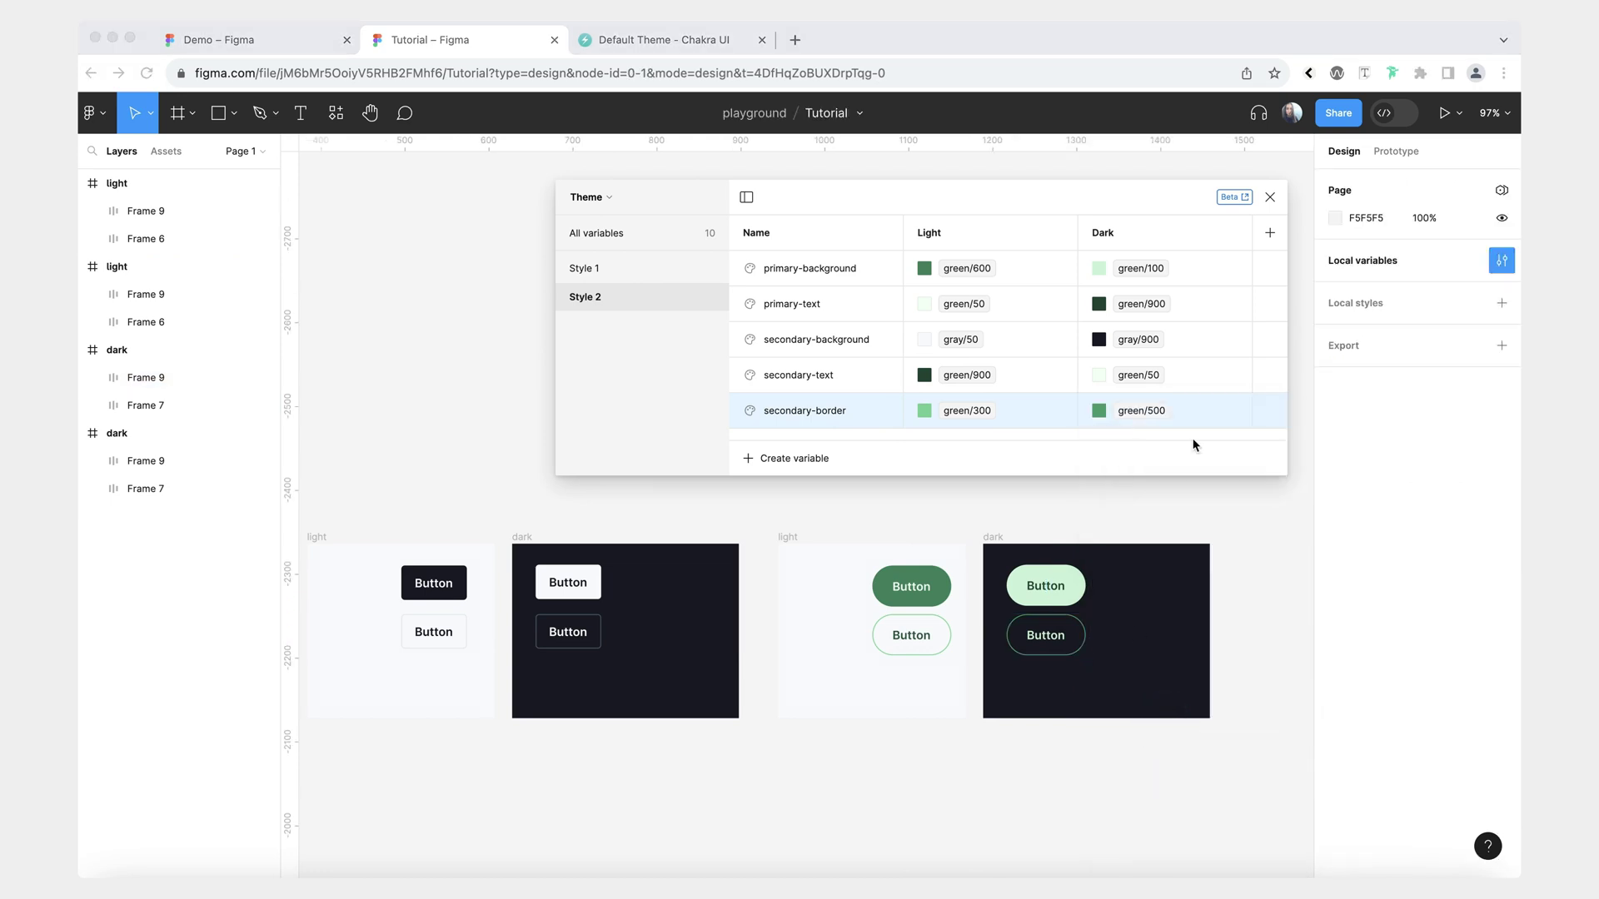
Create a new variable collection named Style.
left_click(586, 198)
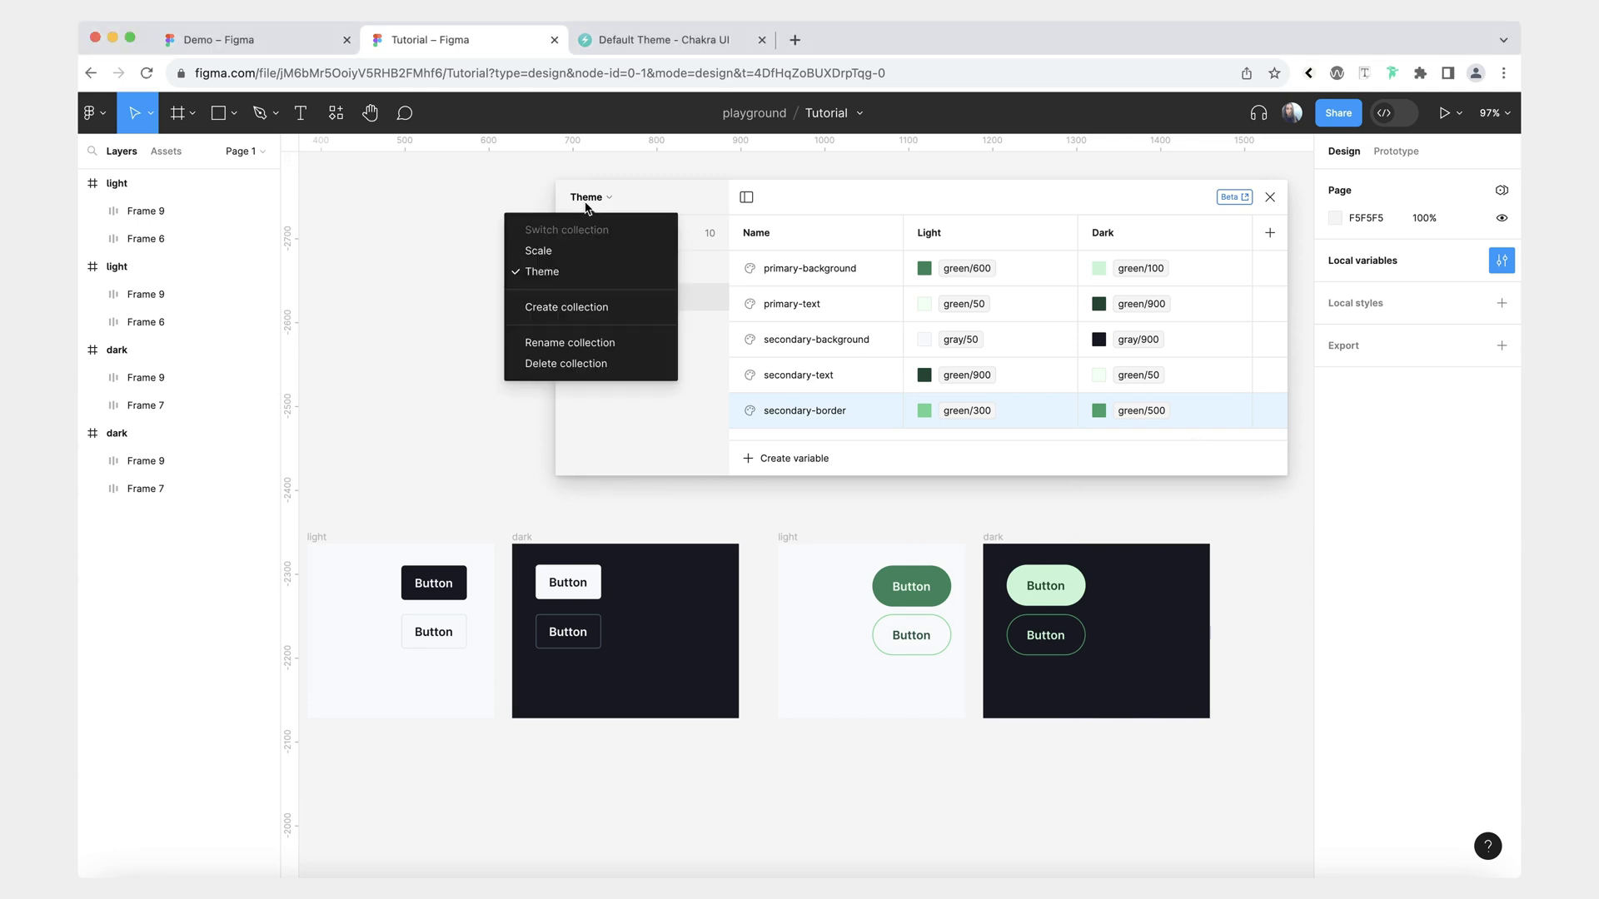
left_click(577, 304)
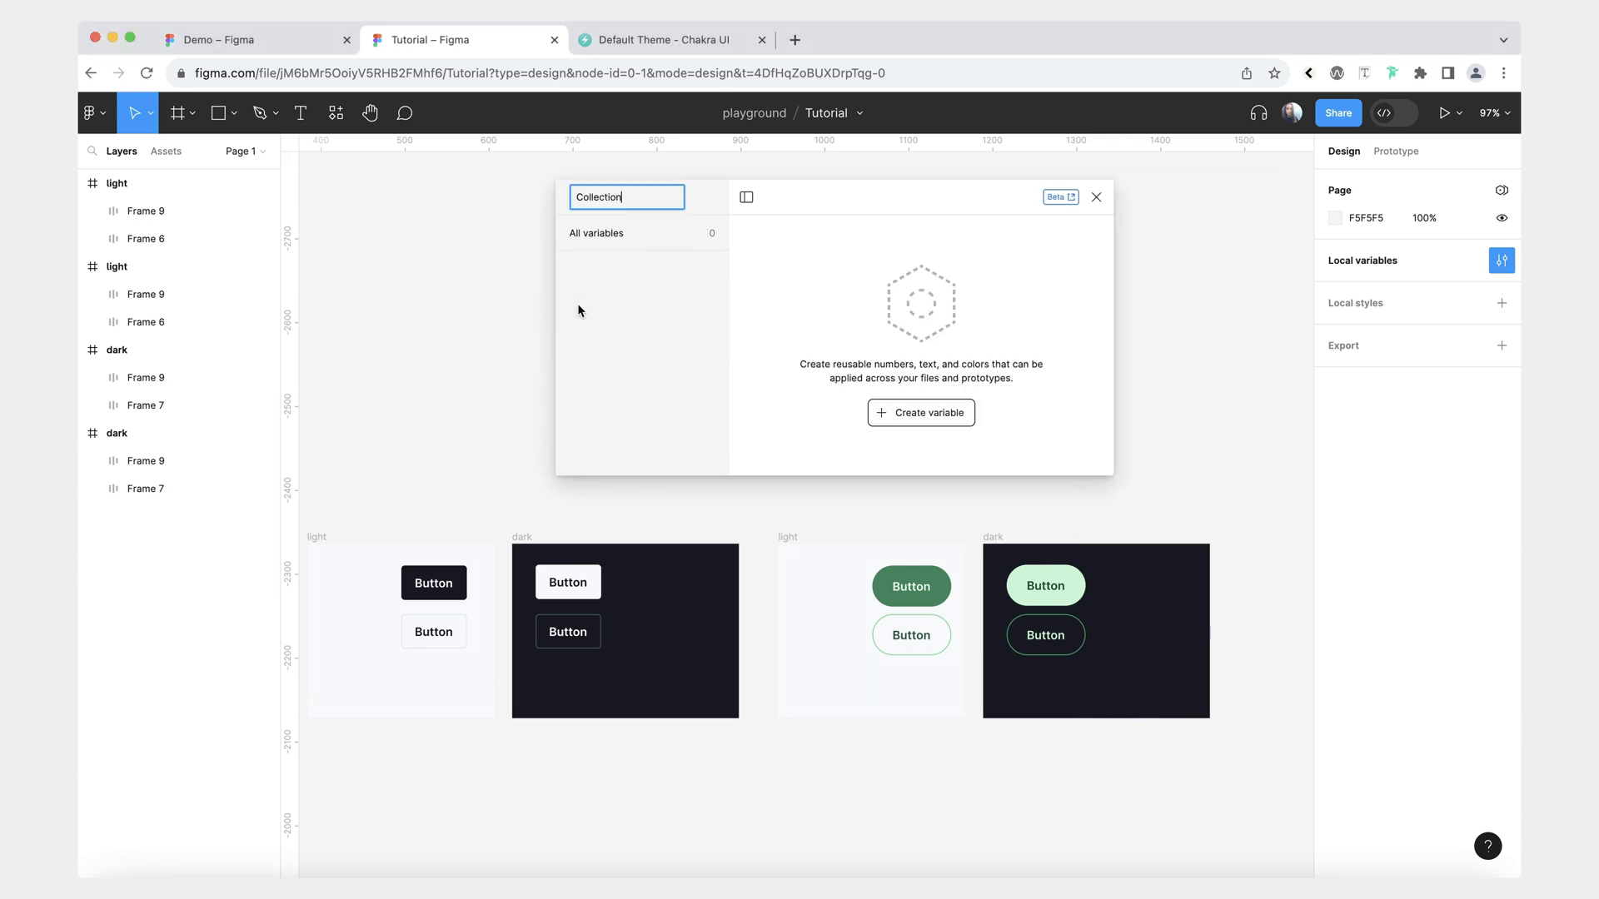
double_click(596, 204)
type("Style")
key("Return")
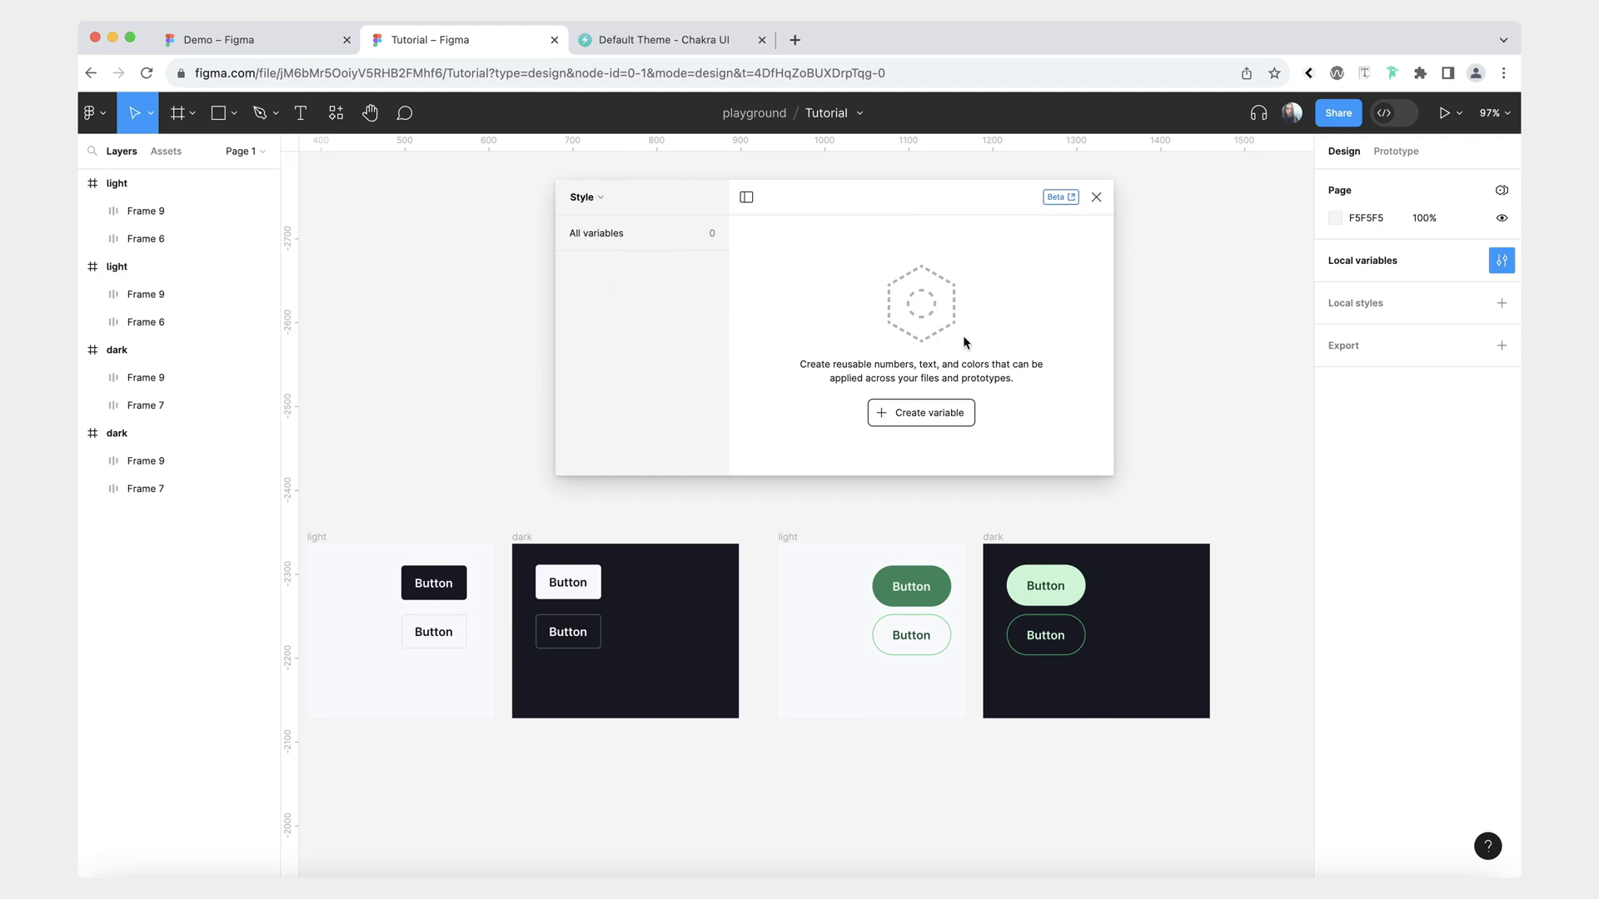
Create a color variable in the Style collection and set up two modes named Style 1 and Style 2.
left_click(941, 410)
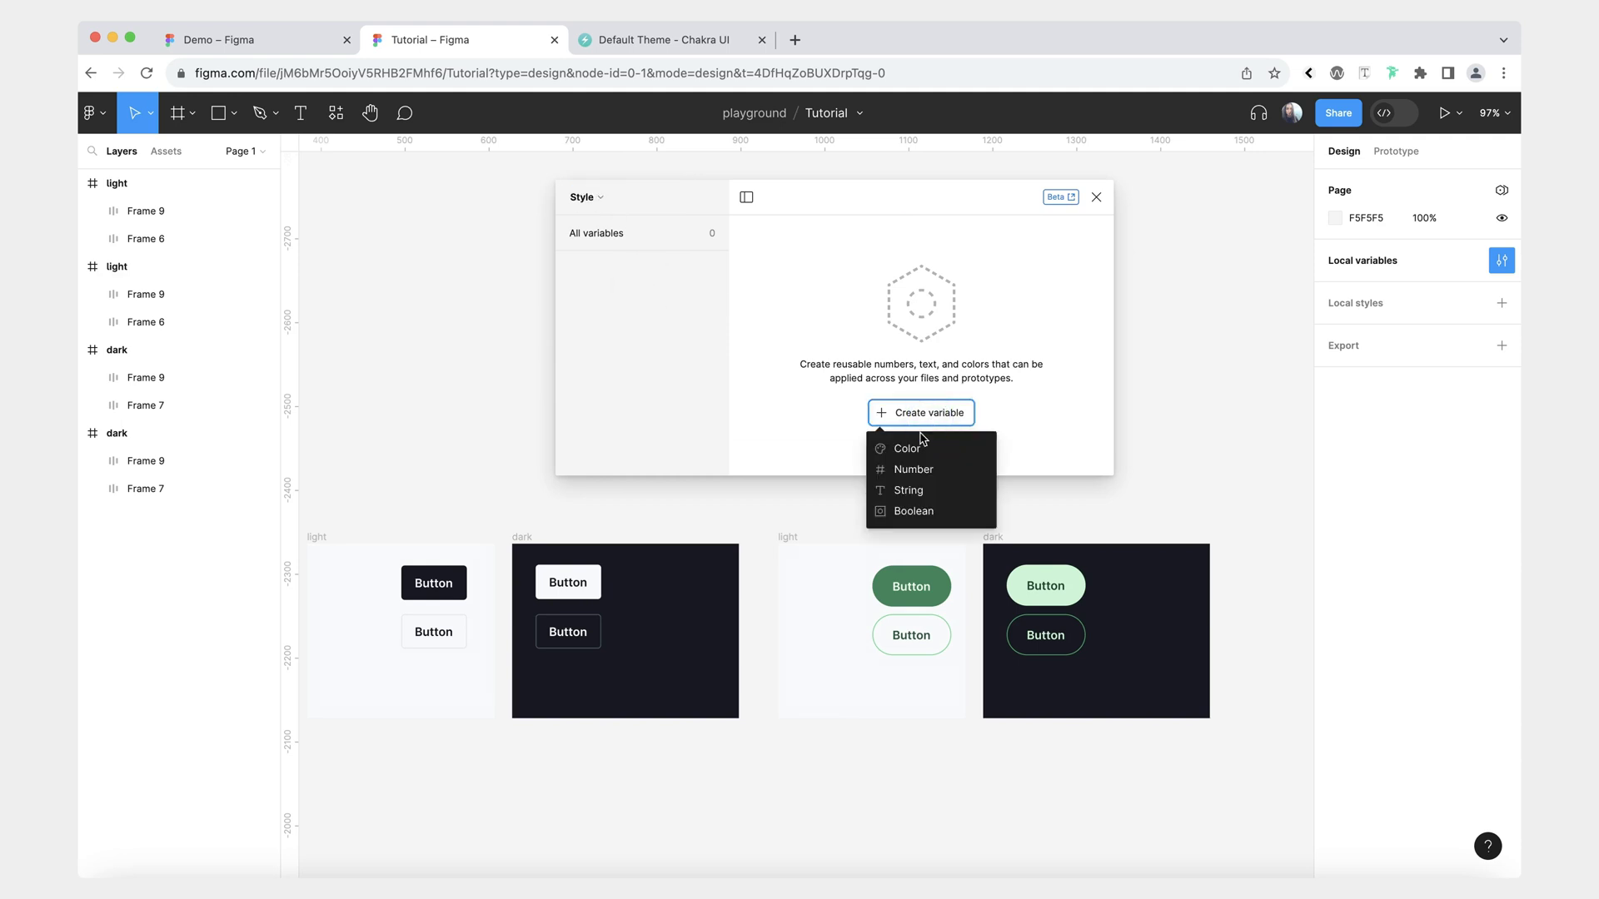
left_click(895, 446)
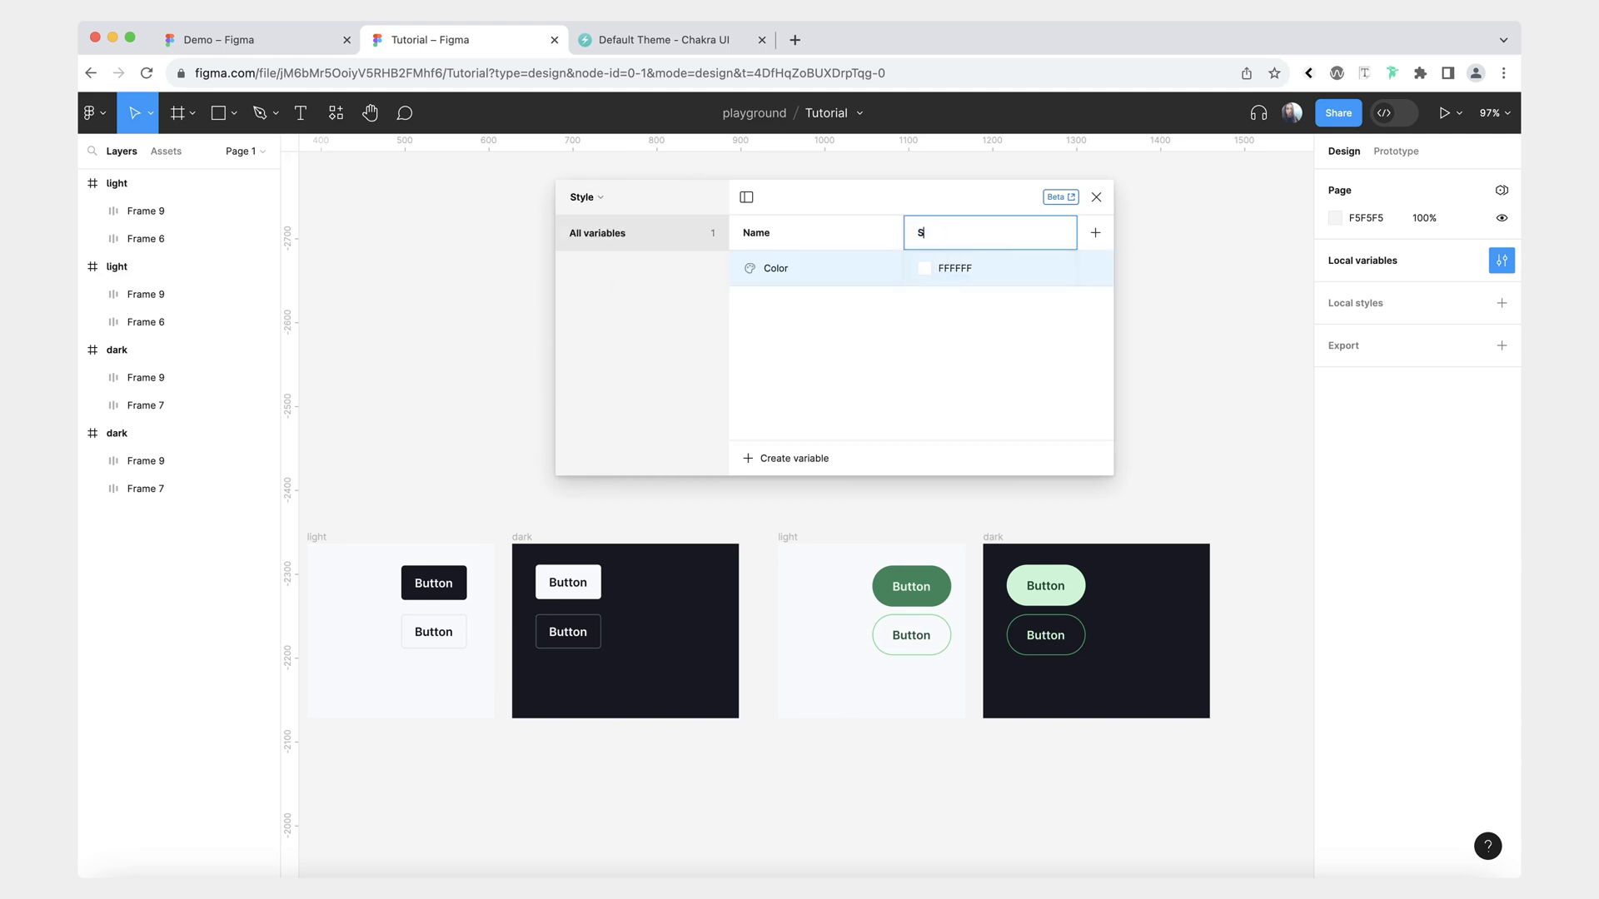
left_click(1095, 232)
double_click(1104, 232)
type("Style 2")
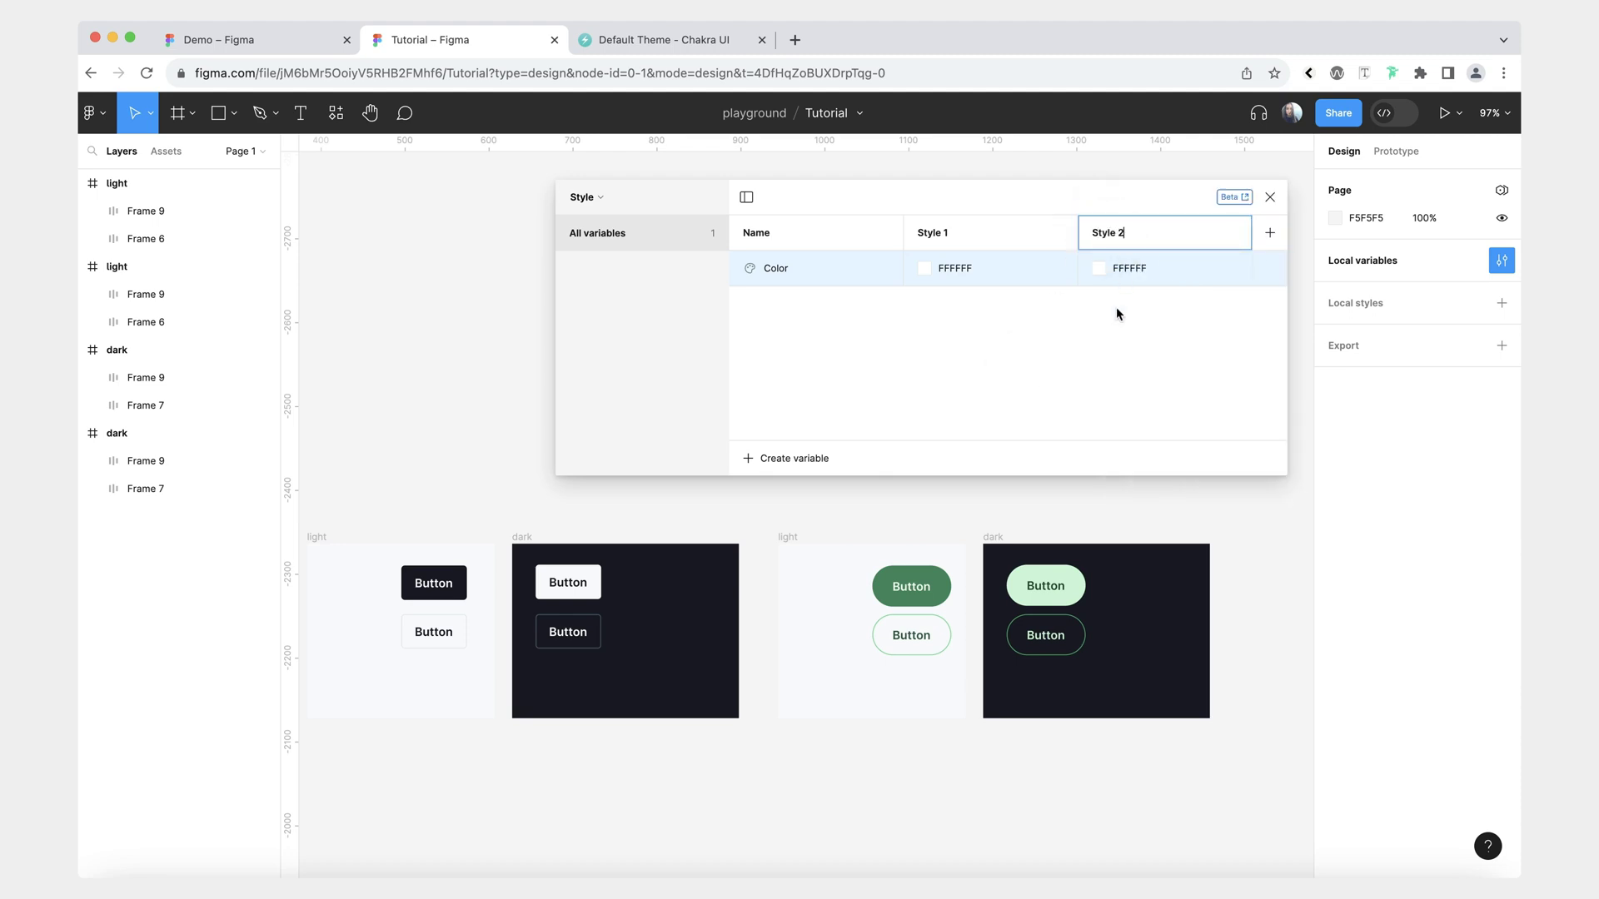
left_click(1094, 358)
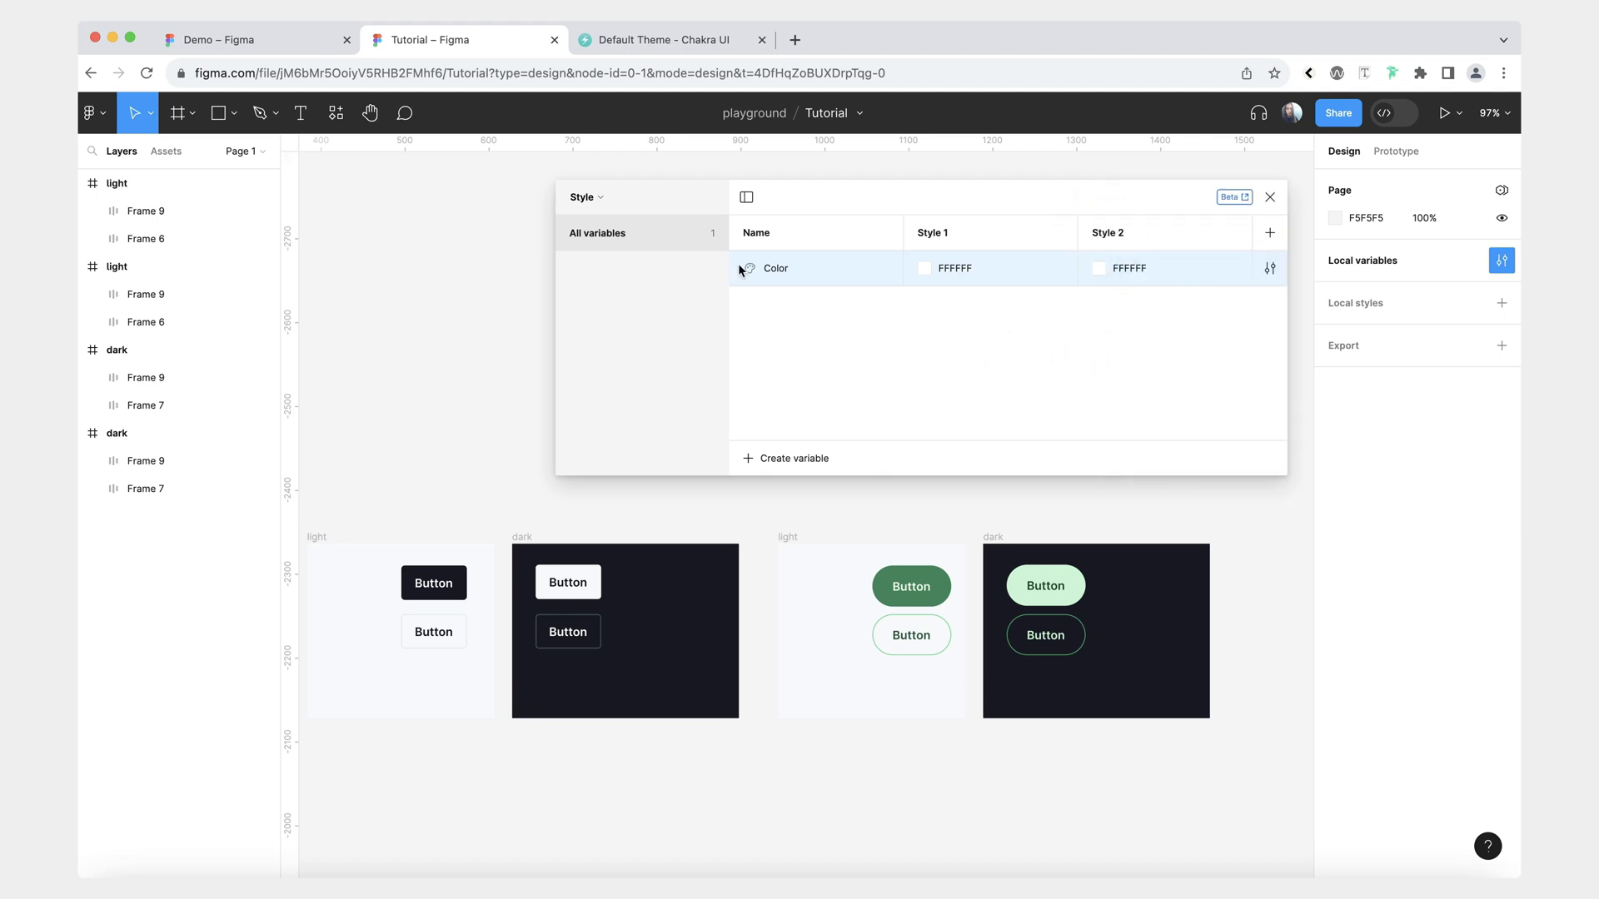
Rename the new color variable as button/primary-background so that it sits in a button group.
double_click(786, 270)
type("button")
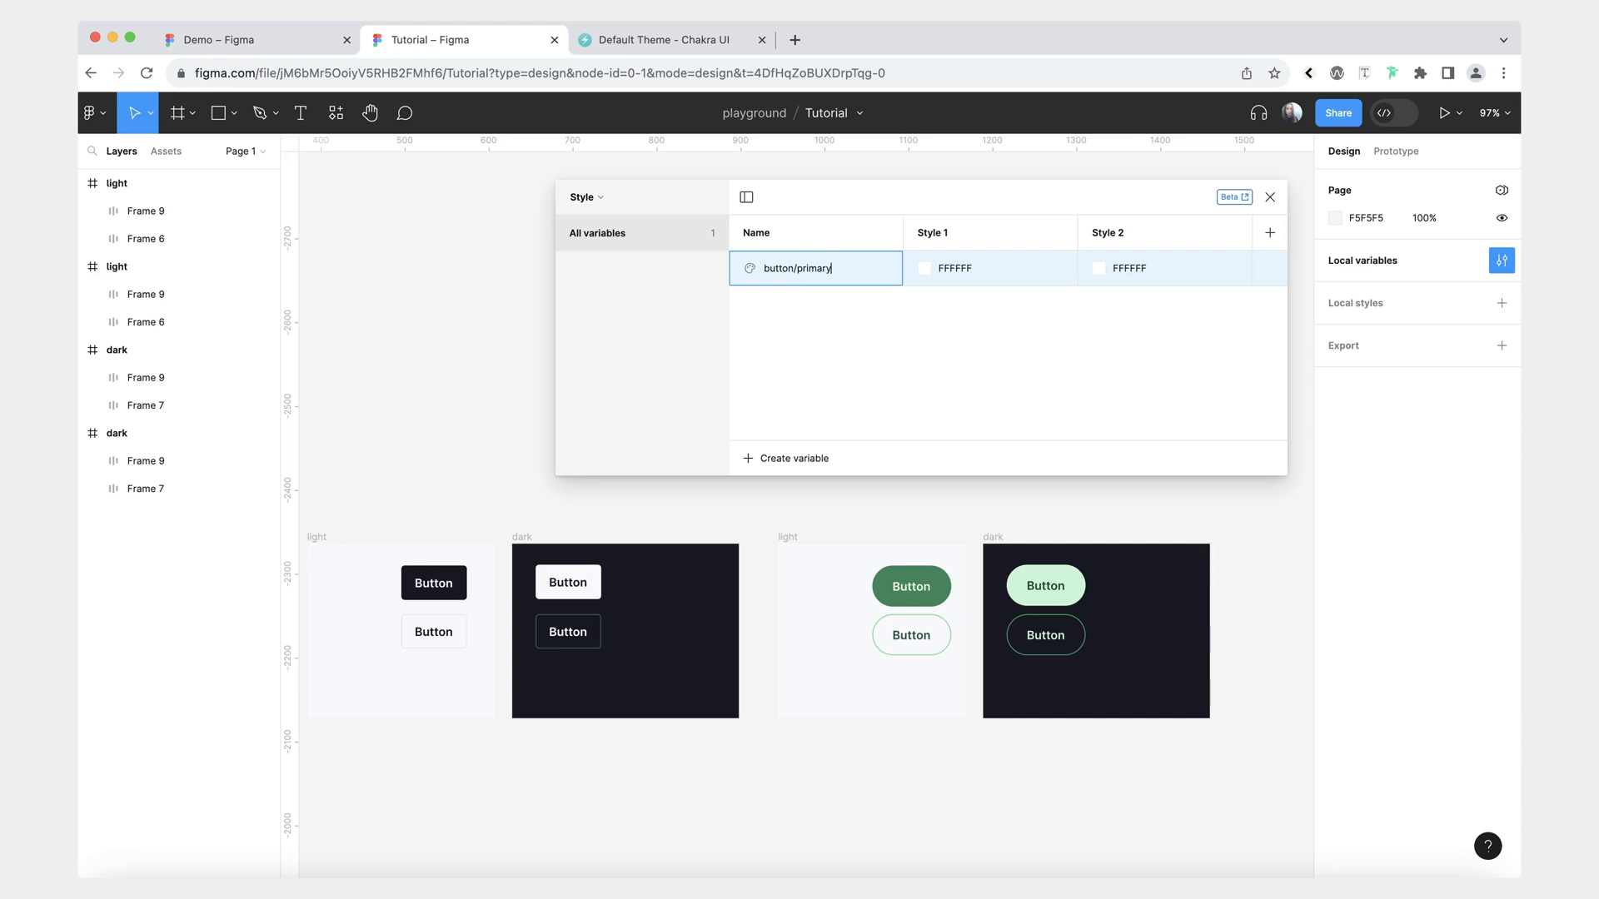
type("/primary-background")
key("Return")
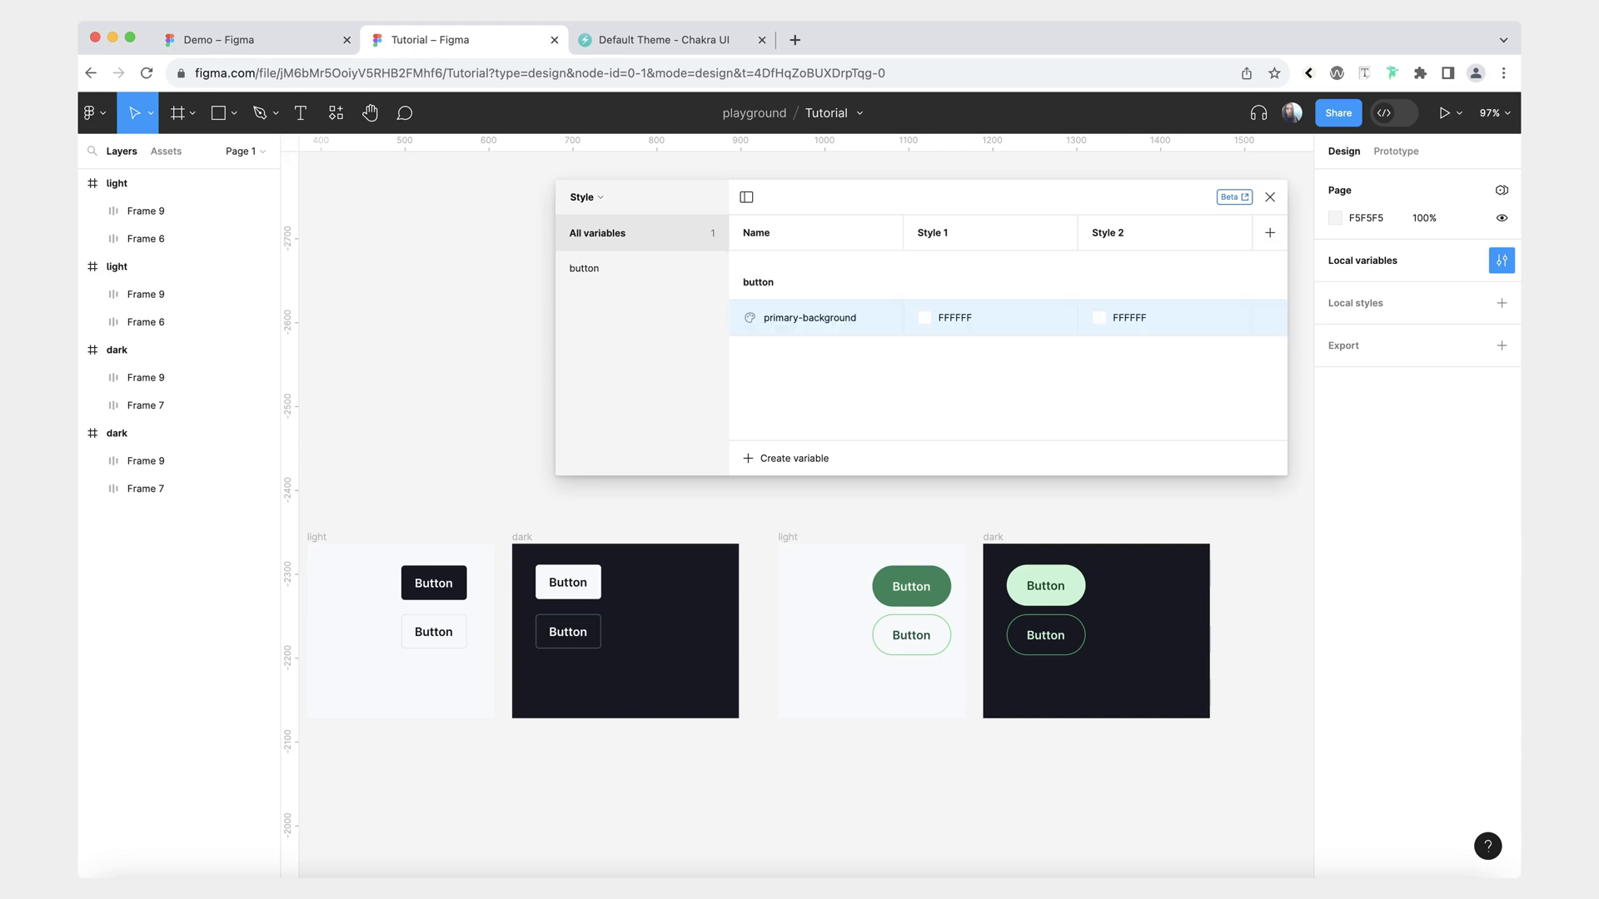
Link the Style 1 value of the button group's primary-background to the Theme variable Style 1/primary-background.
left_click(924, 316)
left_click(998, 342)
scroll(1012, 587, "down", 10)
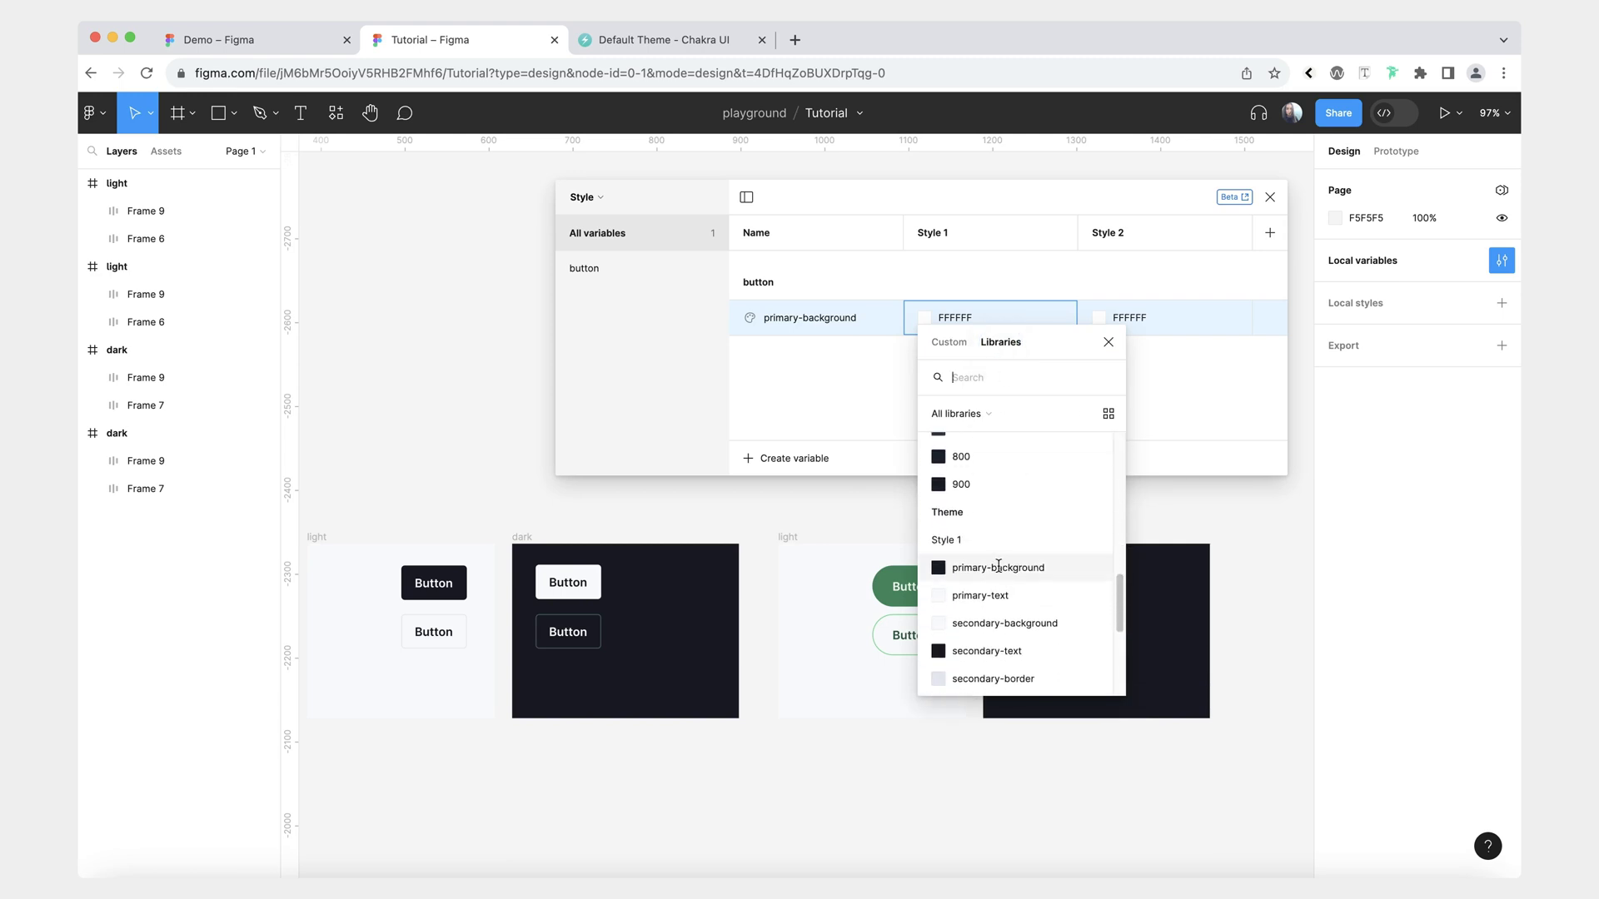
scroll(966, 524, "down", 1)
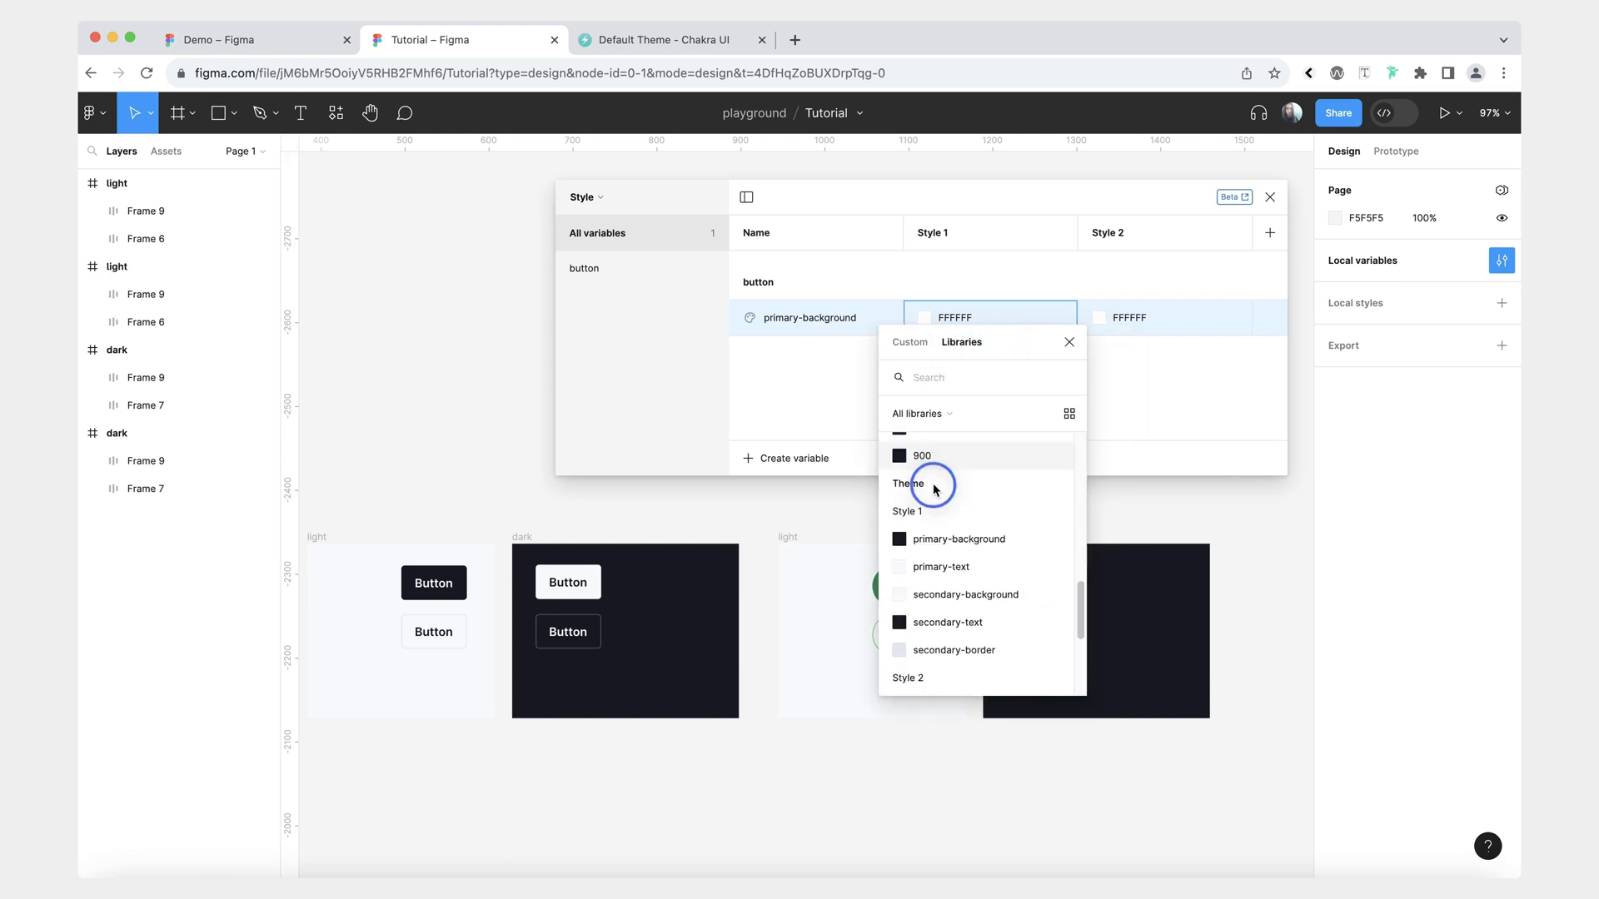
left_click(974, 533)
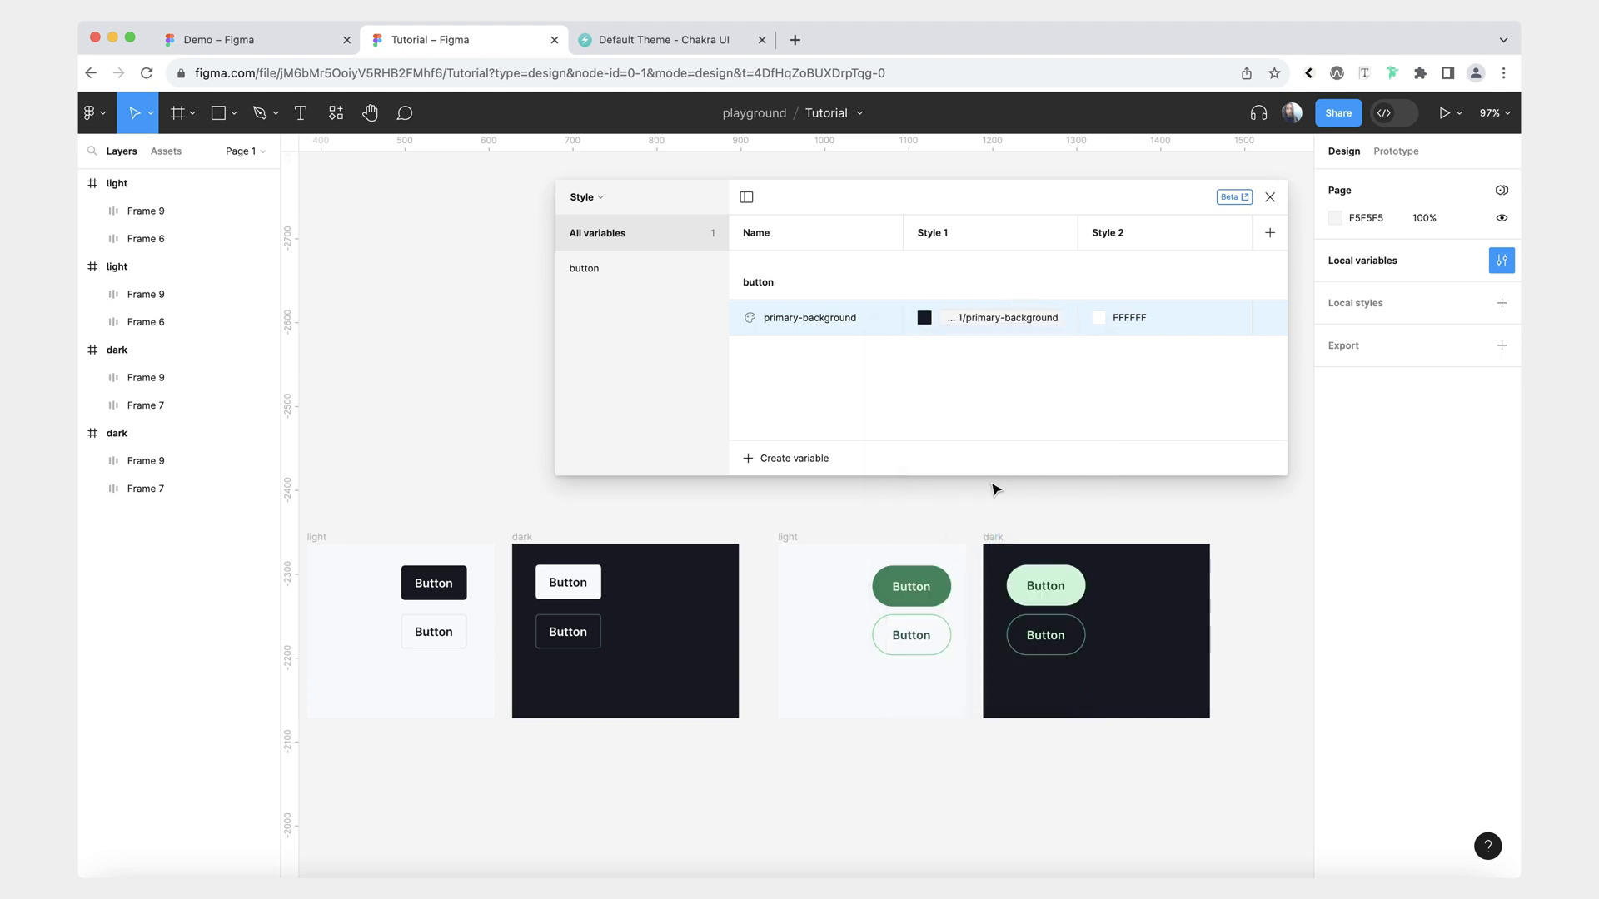
Link the Style 2 value of the button group's primary-background to the Theme variable Style 2/primary-background.
left_click(1104, 315)
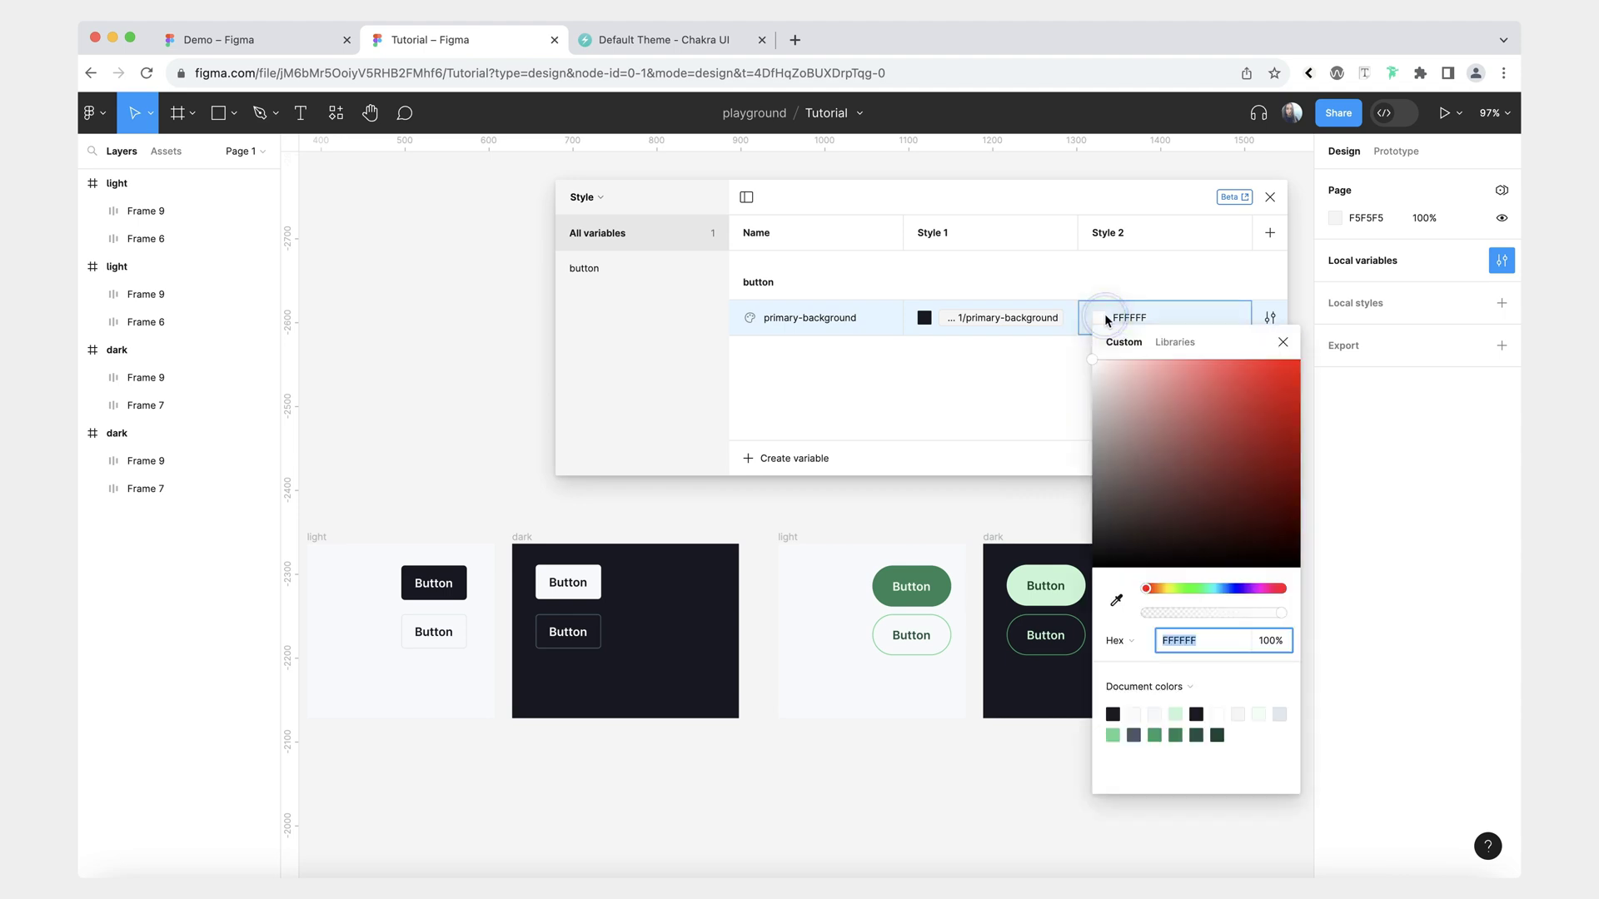
left_click(1173, 342)
scroll(1137, 533, "down", 10)
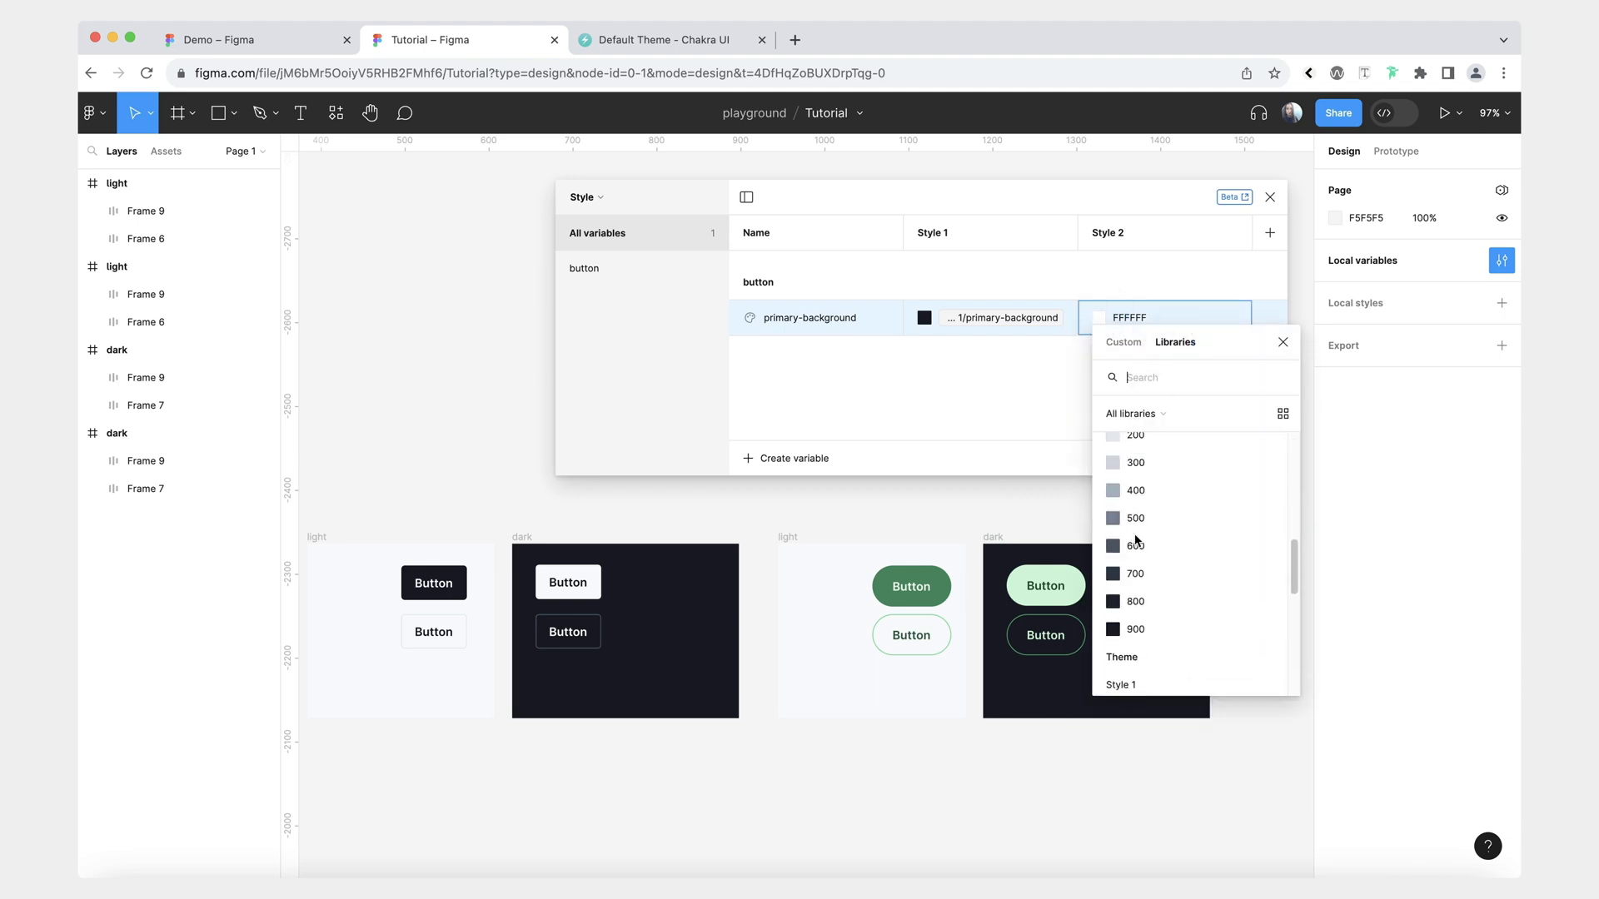
scroll(1135, 535, "down", 1)
scroll(1118, 569, "up", 2)
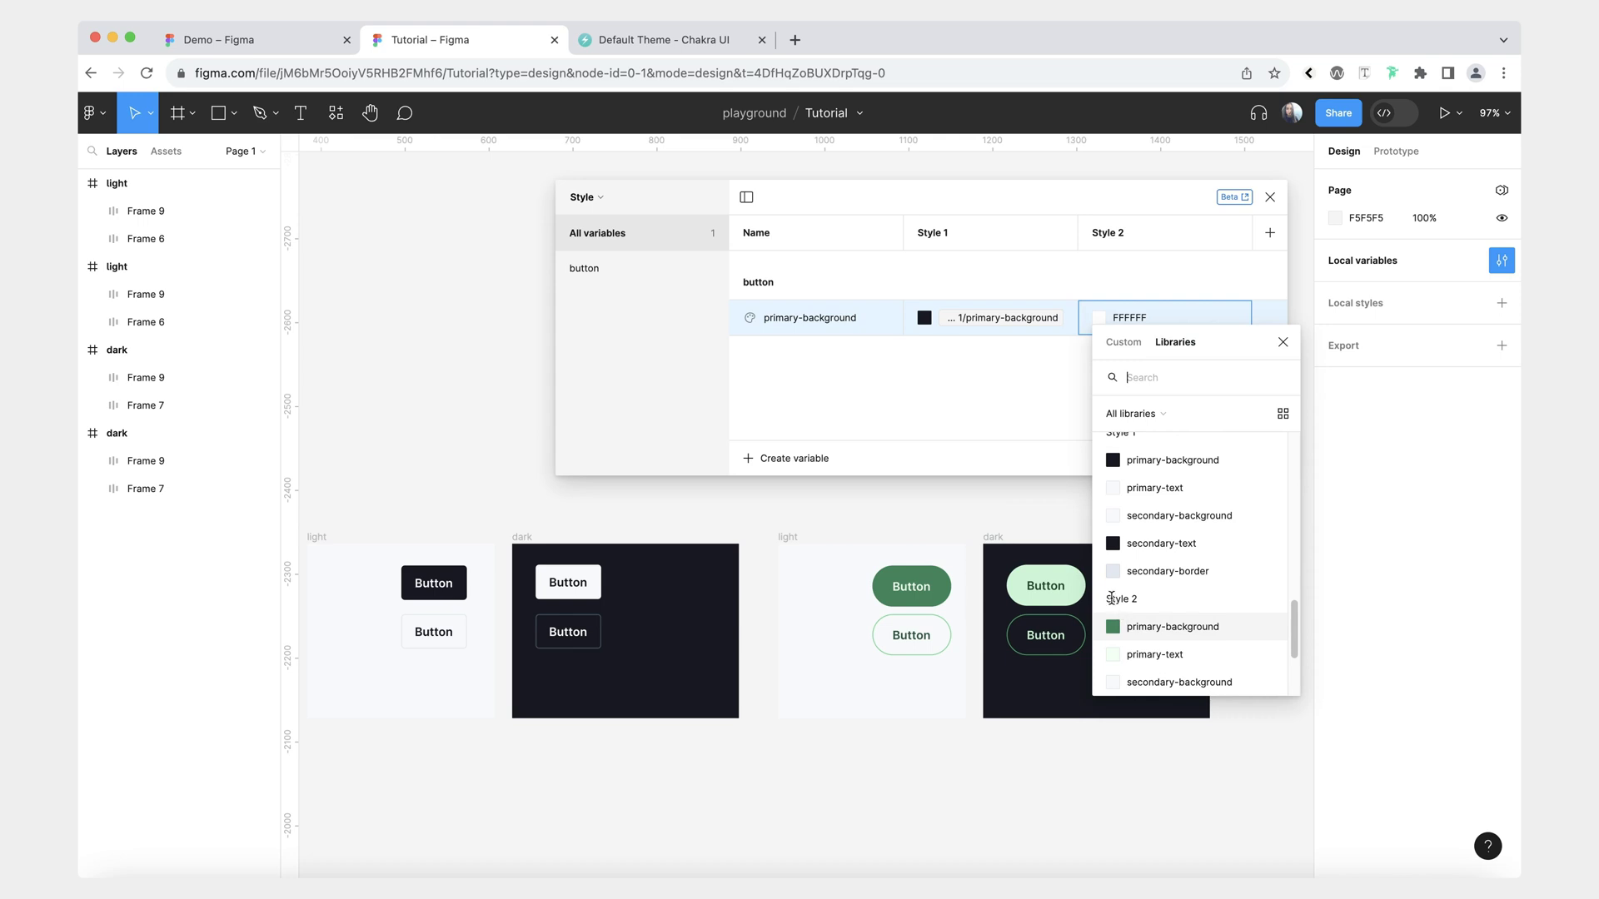
left_click(1149, 624)
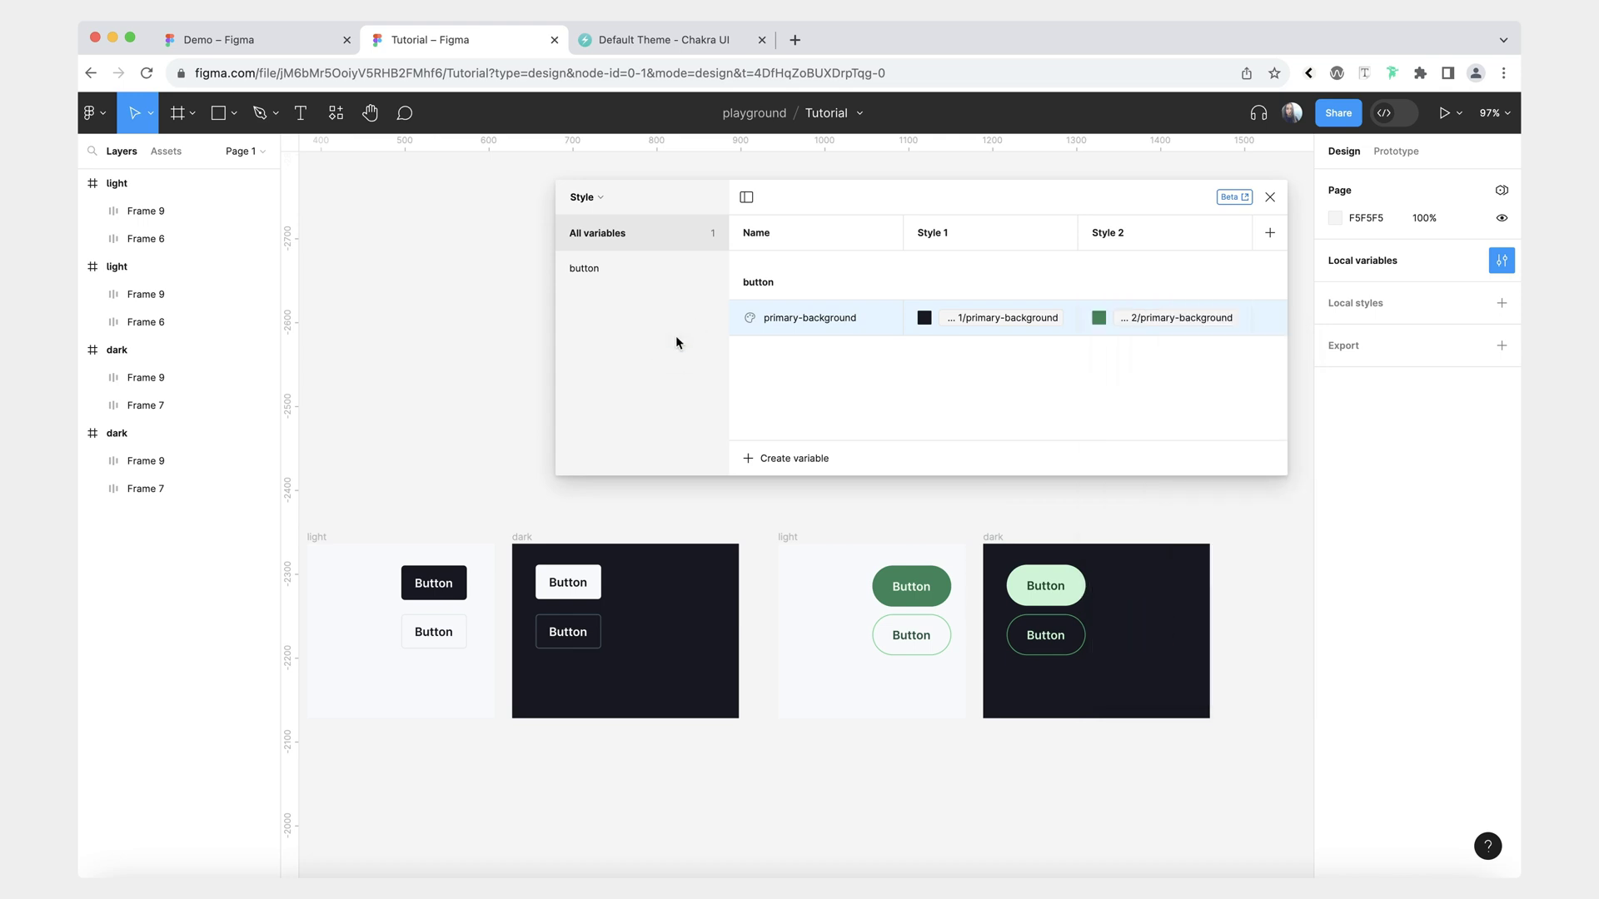
Create a color variable named primary-text in the button group and link its Style 1 value to Style 1/primary-text.
left_click(609, 270)
left_click(786, 458)
type("primary-text")
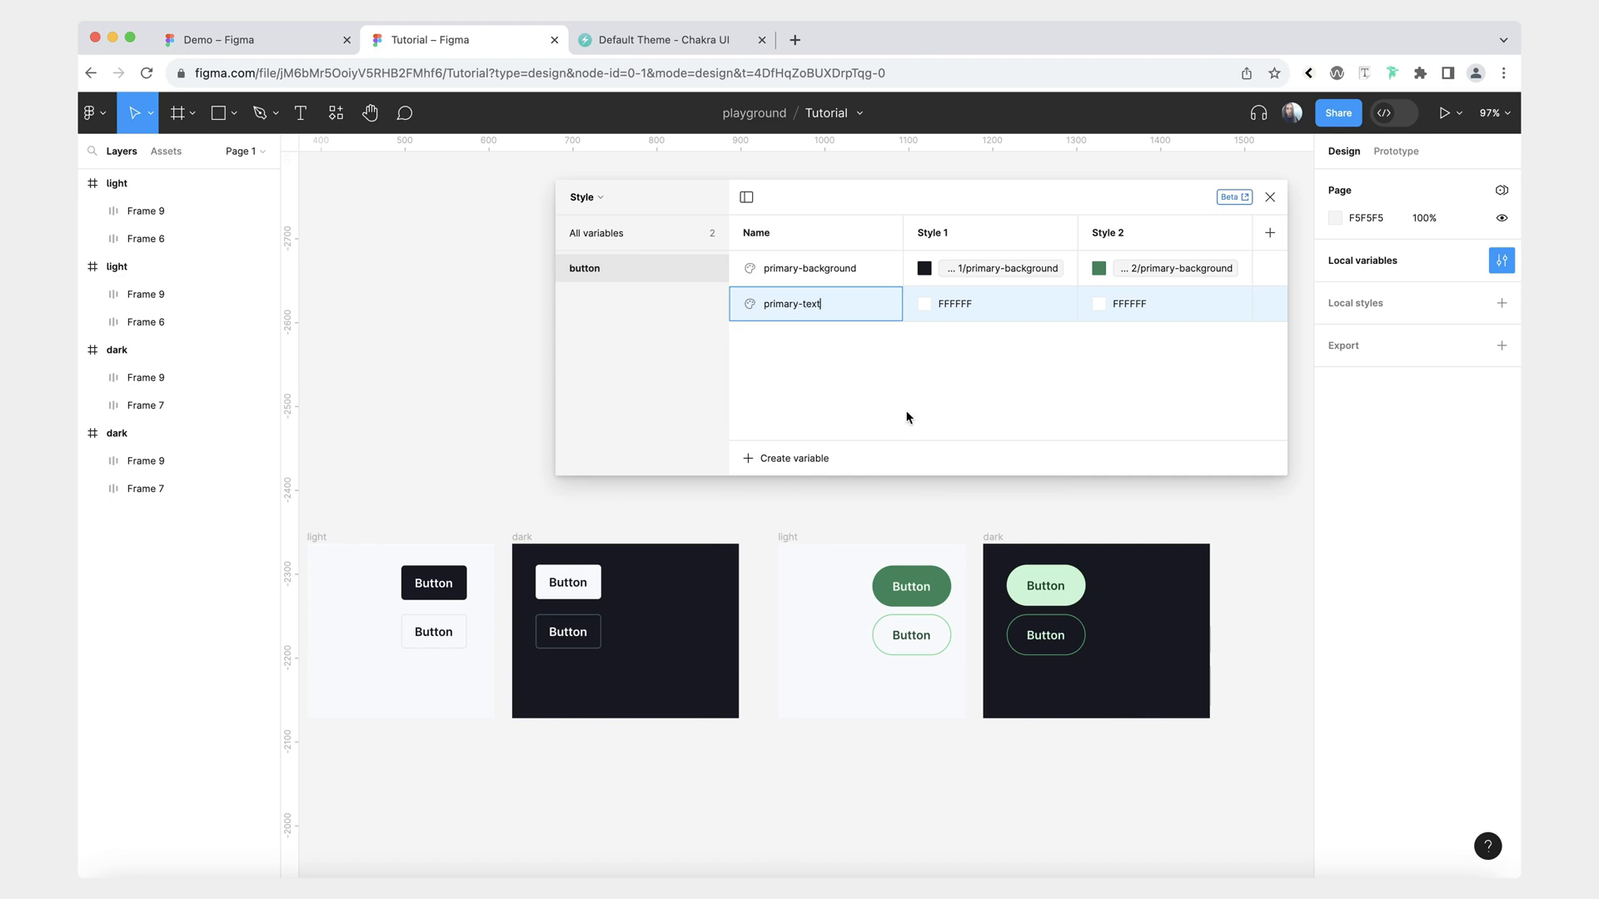
key("Return")
left_click(925, 304)
left_click(999, 328)
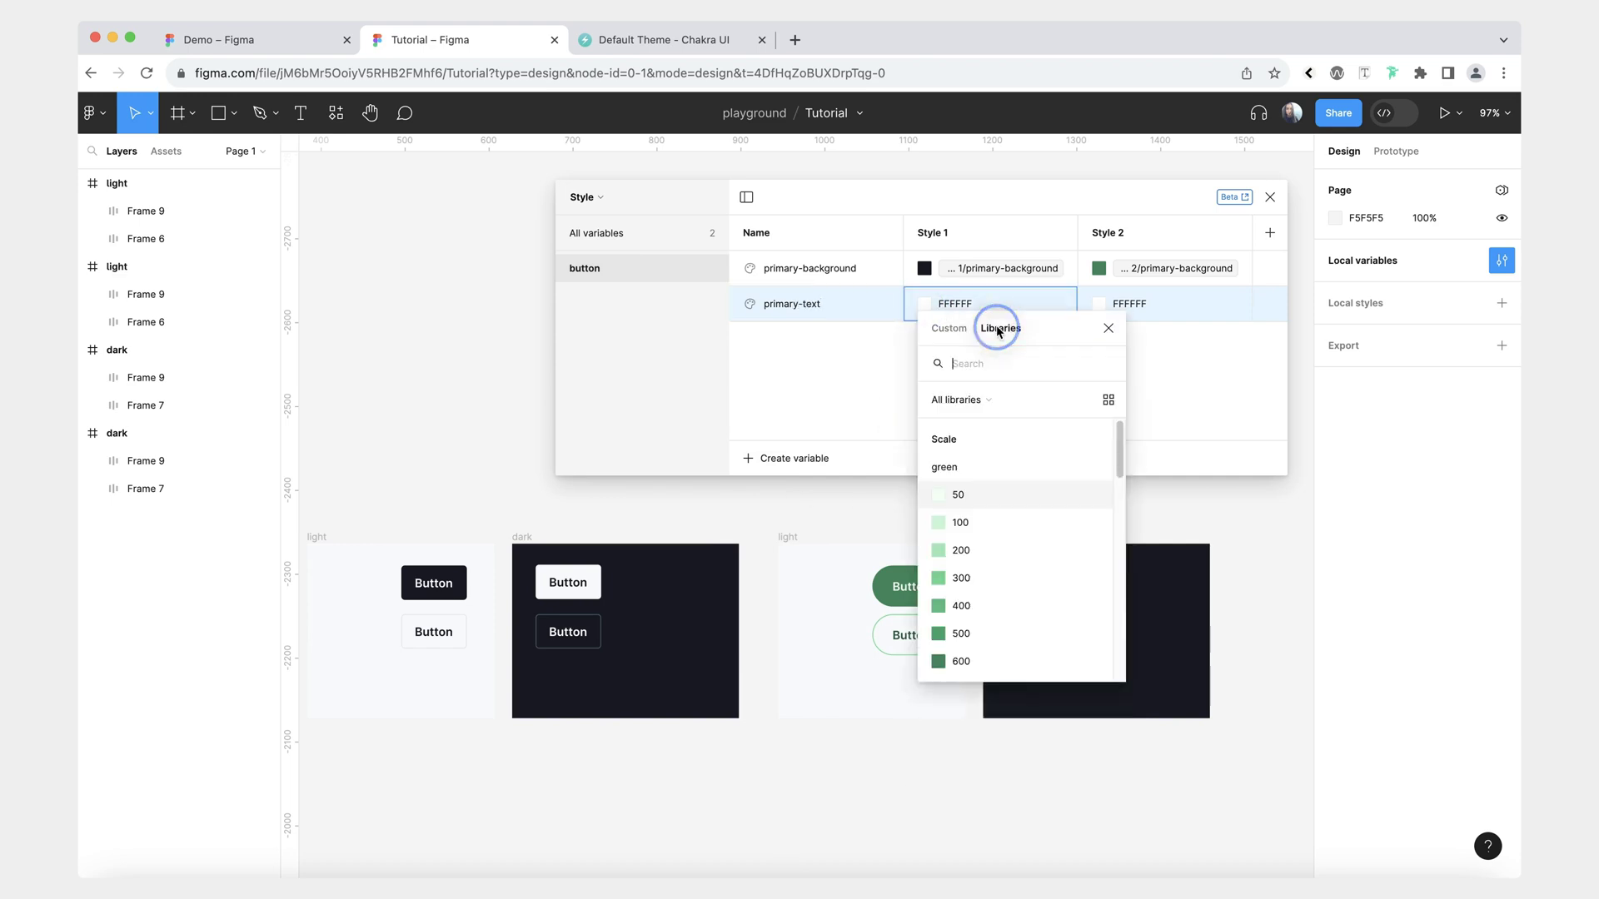
scroll(1011, 623, "down", 5)
left_click(957, 594)
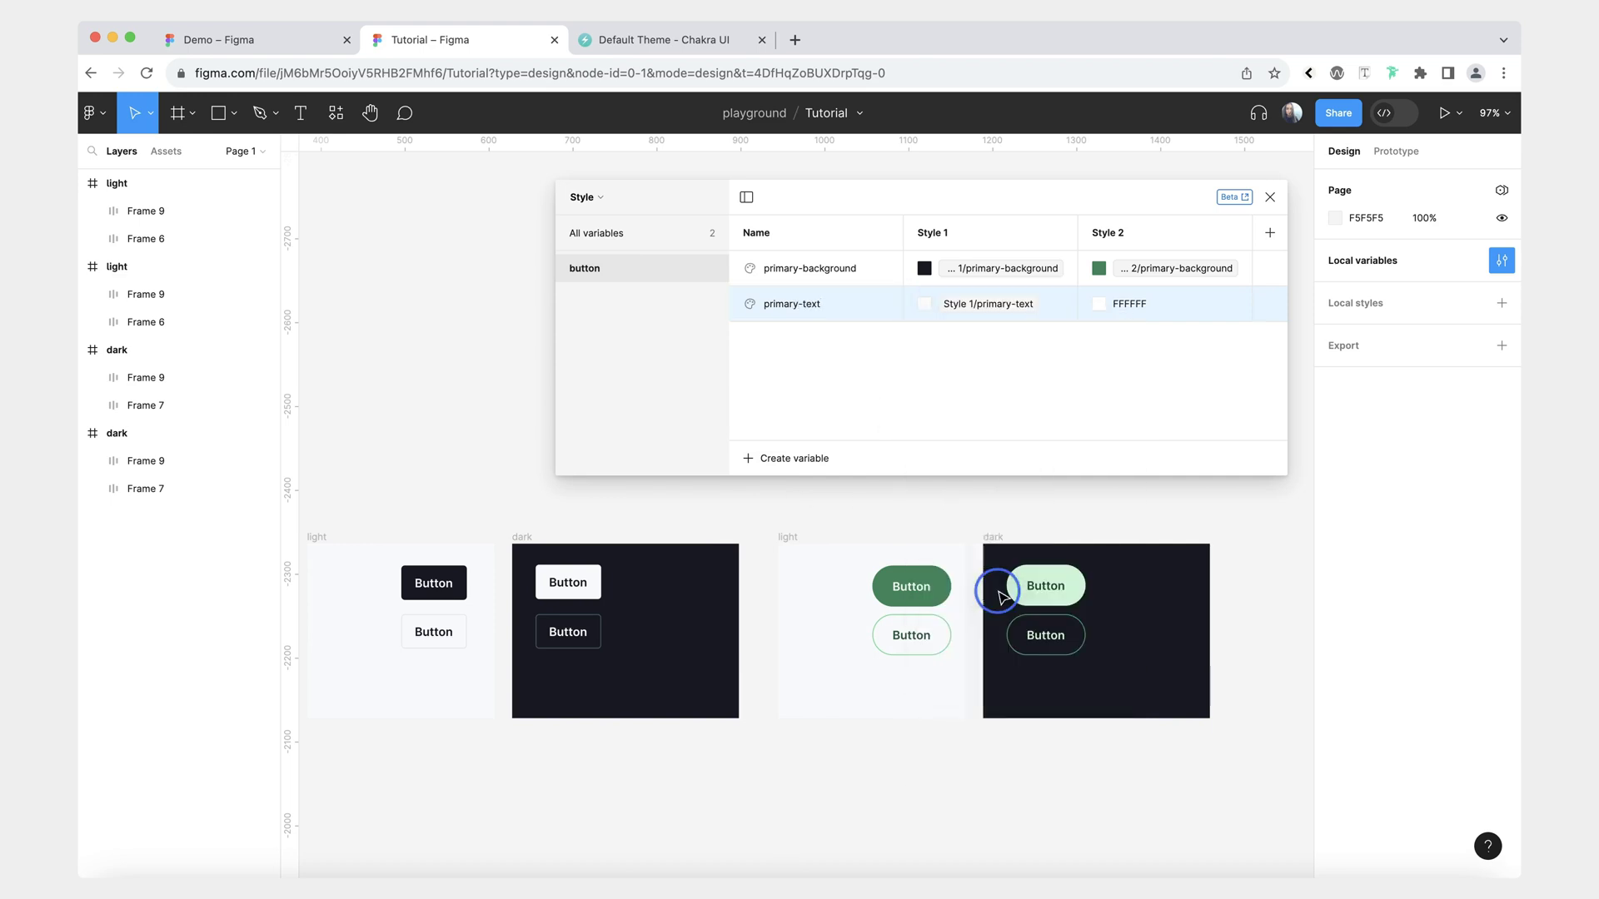
Link the Style 2 value of the button group's primary-text to the Theme variable Style 2/primary-text.
left_click(1099, 304)
left_click(1175, 328)
scroll(1153, 583, "down", 5)
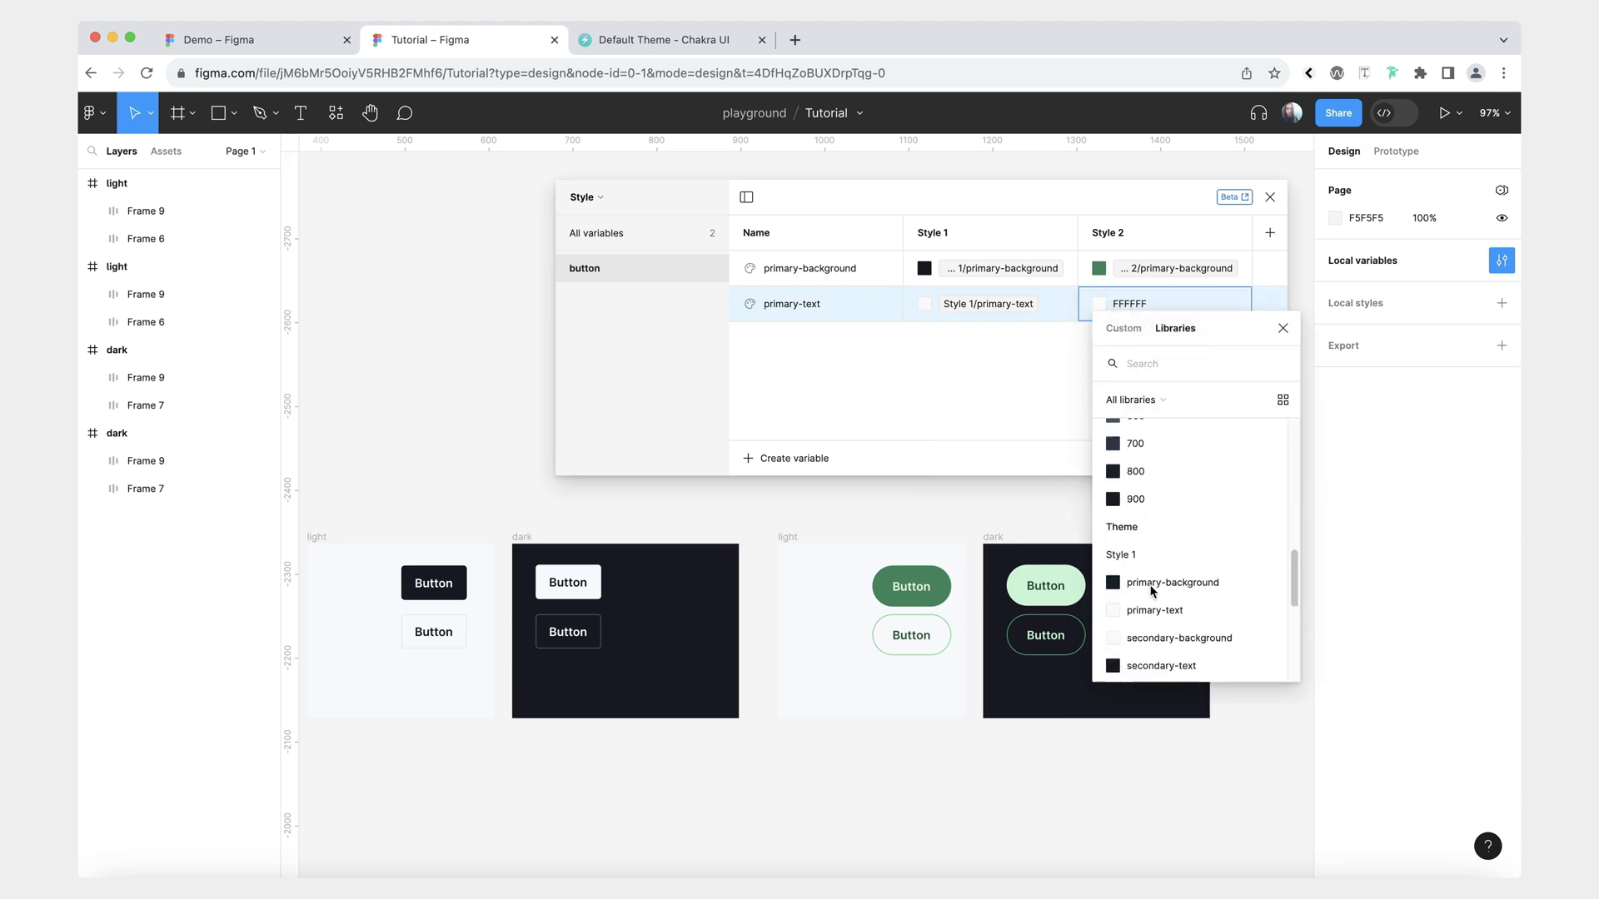
scroll(1151, 590, "down", 3)
left_click(1149, 606)
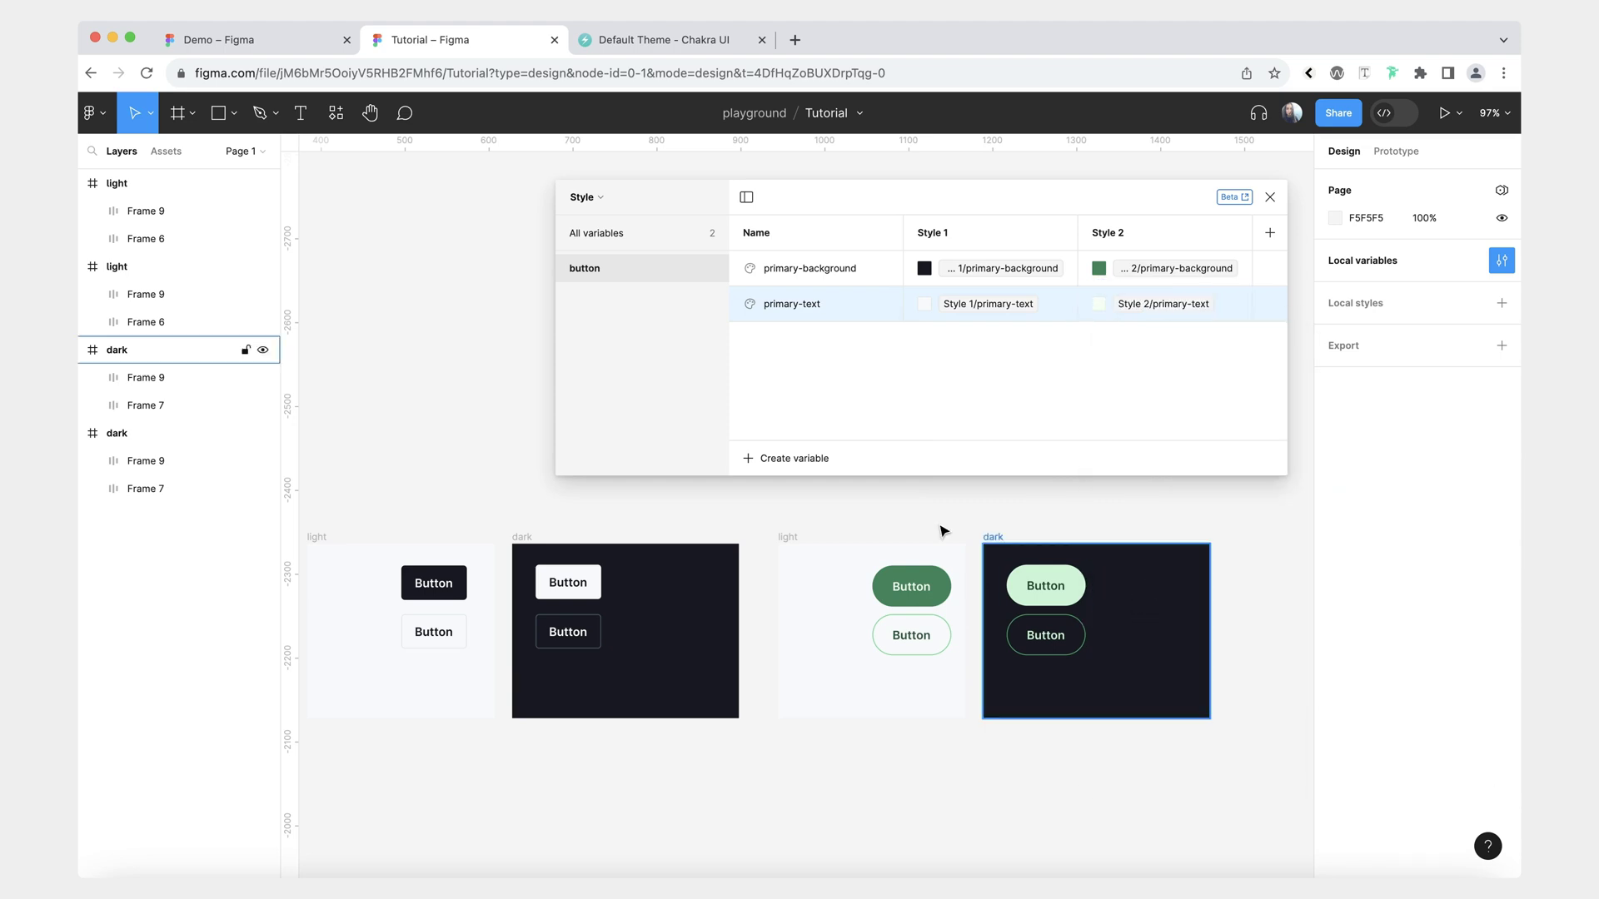
Create a color variable named secondary-background in the button group.
left_click(795, 460)
left_click(812, 501)
type("secondary-backgrou")
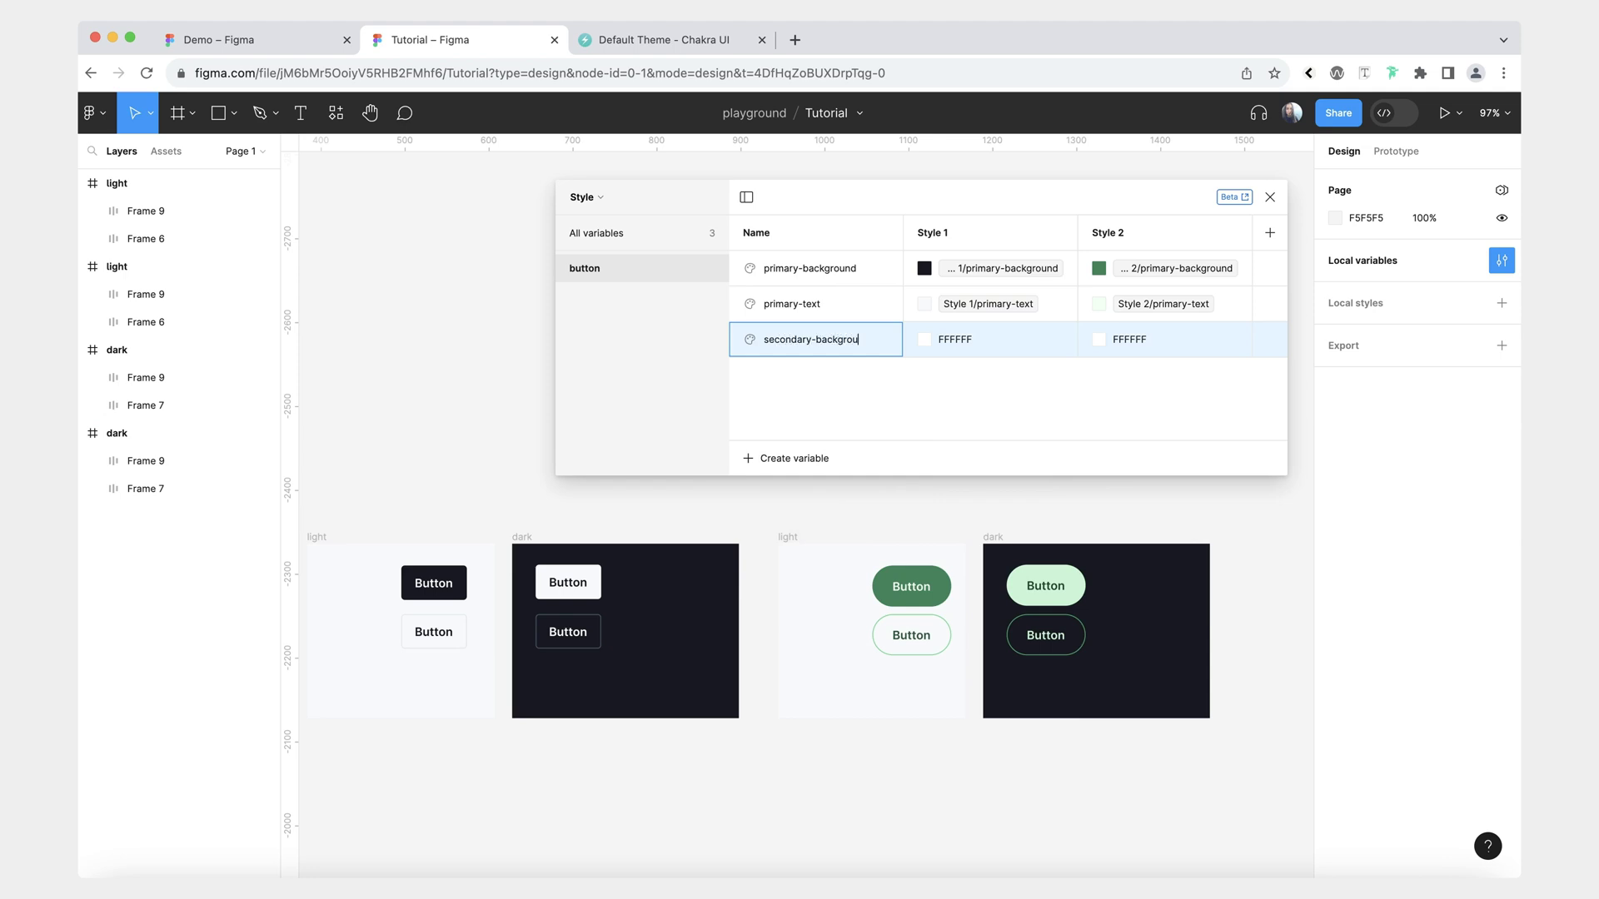
key("Return")
Link the Style 1 value of the button group's secondary-background to the Theme variable Style 1/secondary-background.
left_click(923, 339)
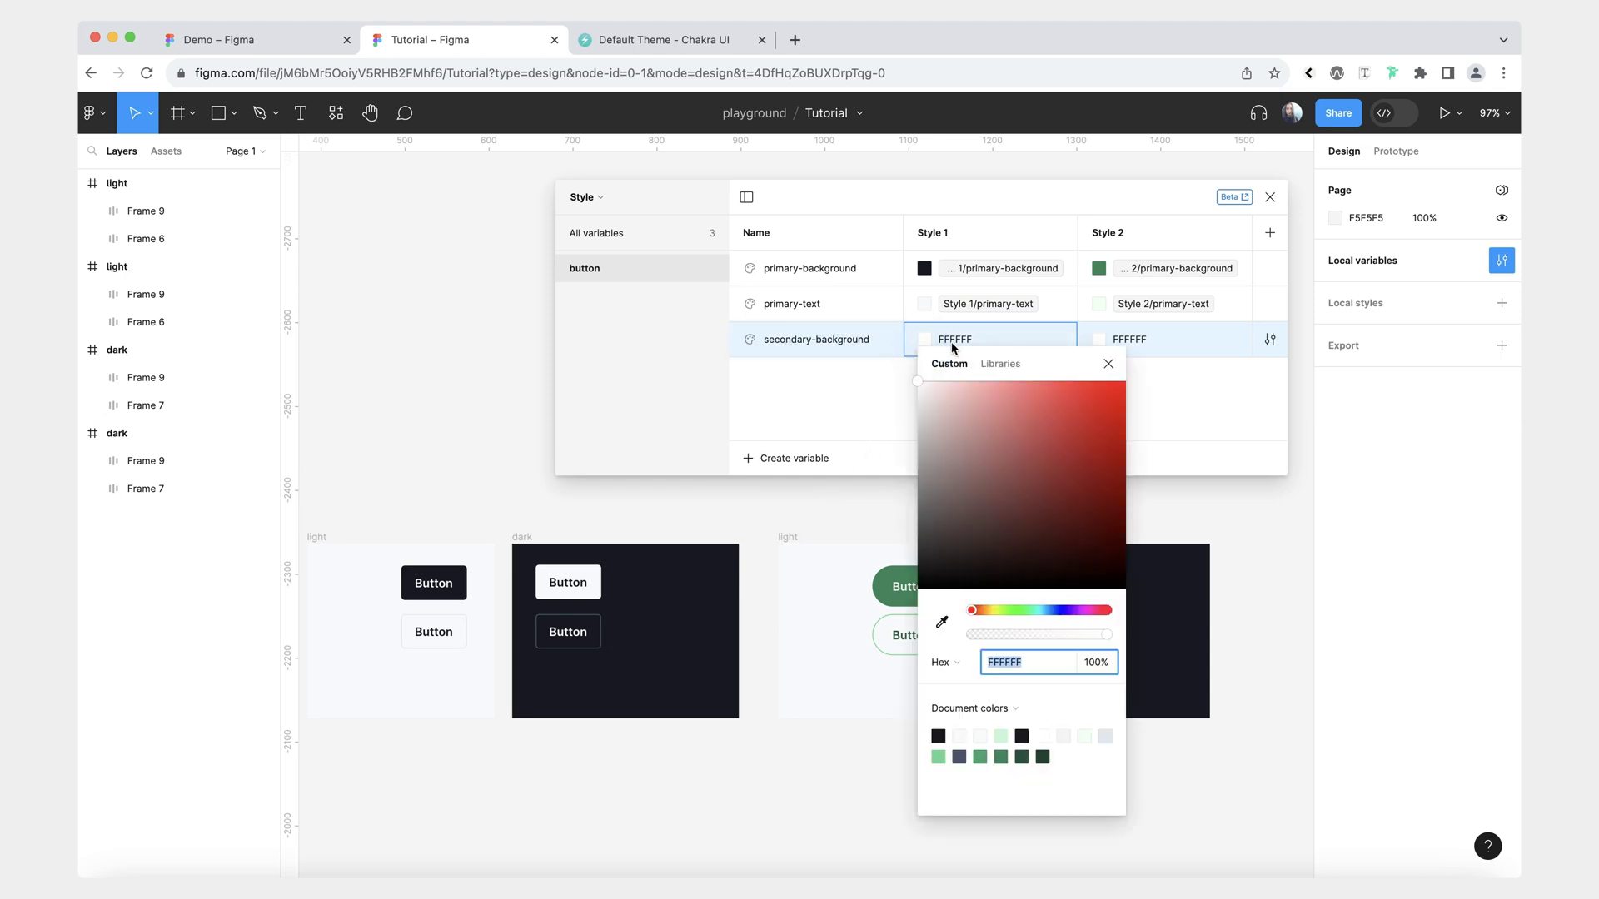
left_click(998, 364)
scroll(1005, 548, "down", 5)
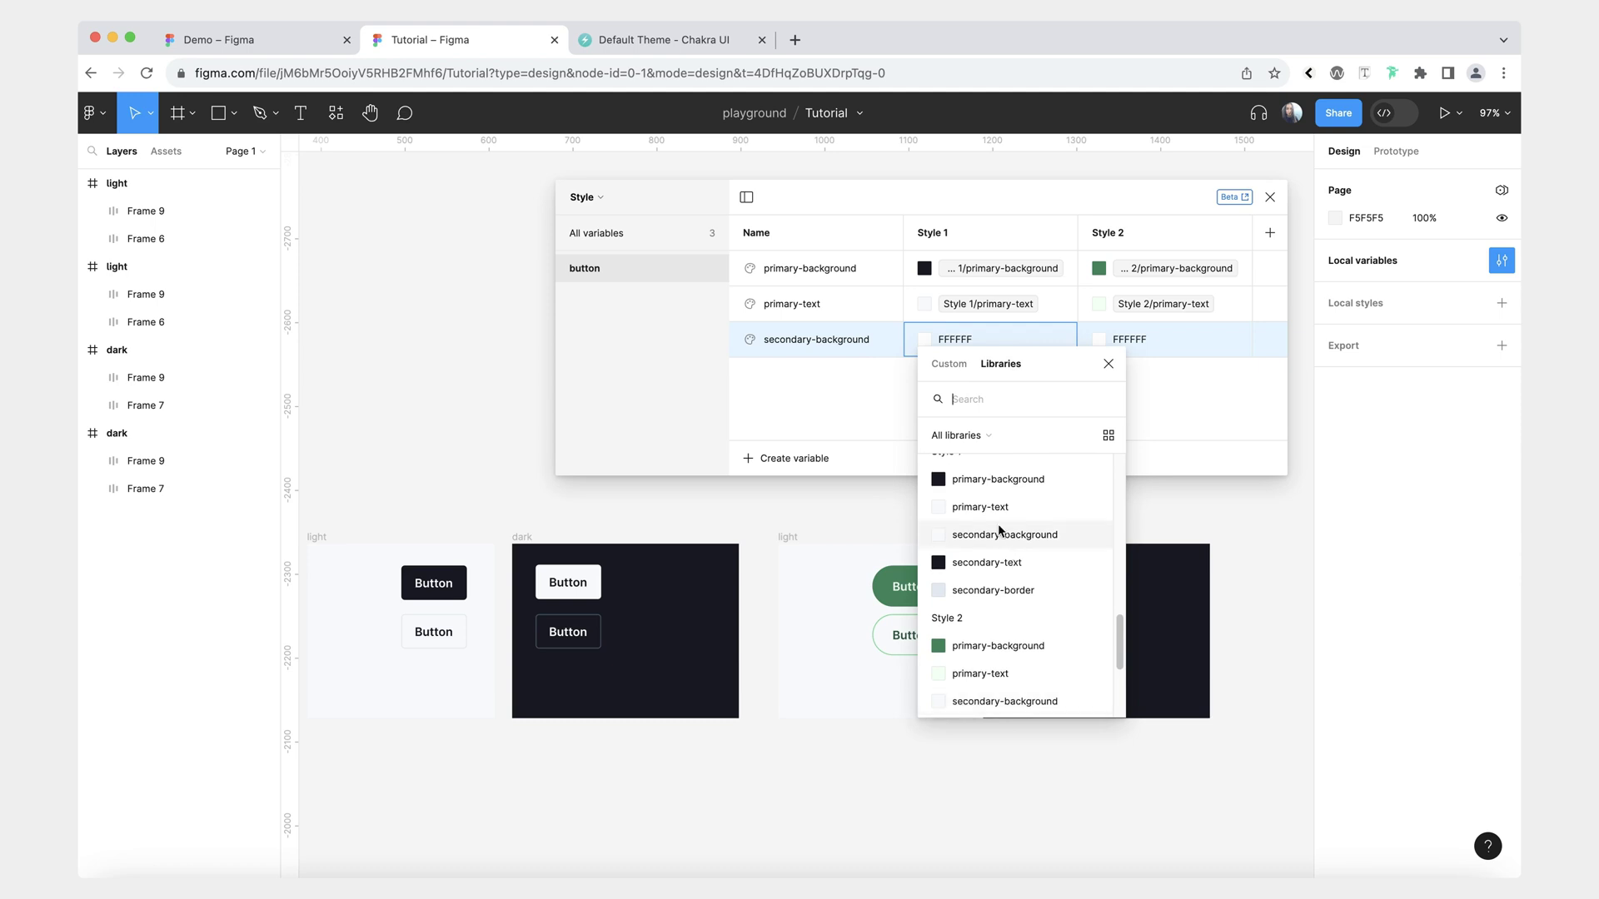
left_click(1004, 530)
Link the Style 2 value of the button group's secondary-background to the Theme variable Style 2/secondary-background.
left_click(1099, 339)
left_click(1174, 364)
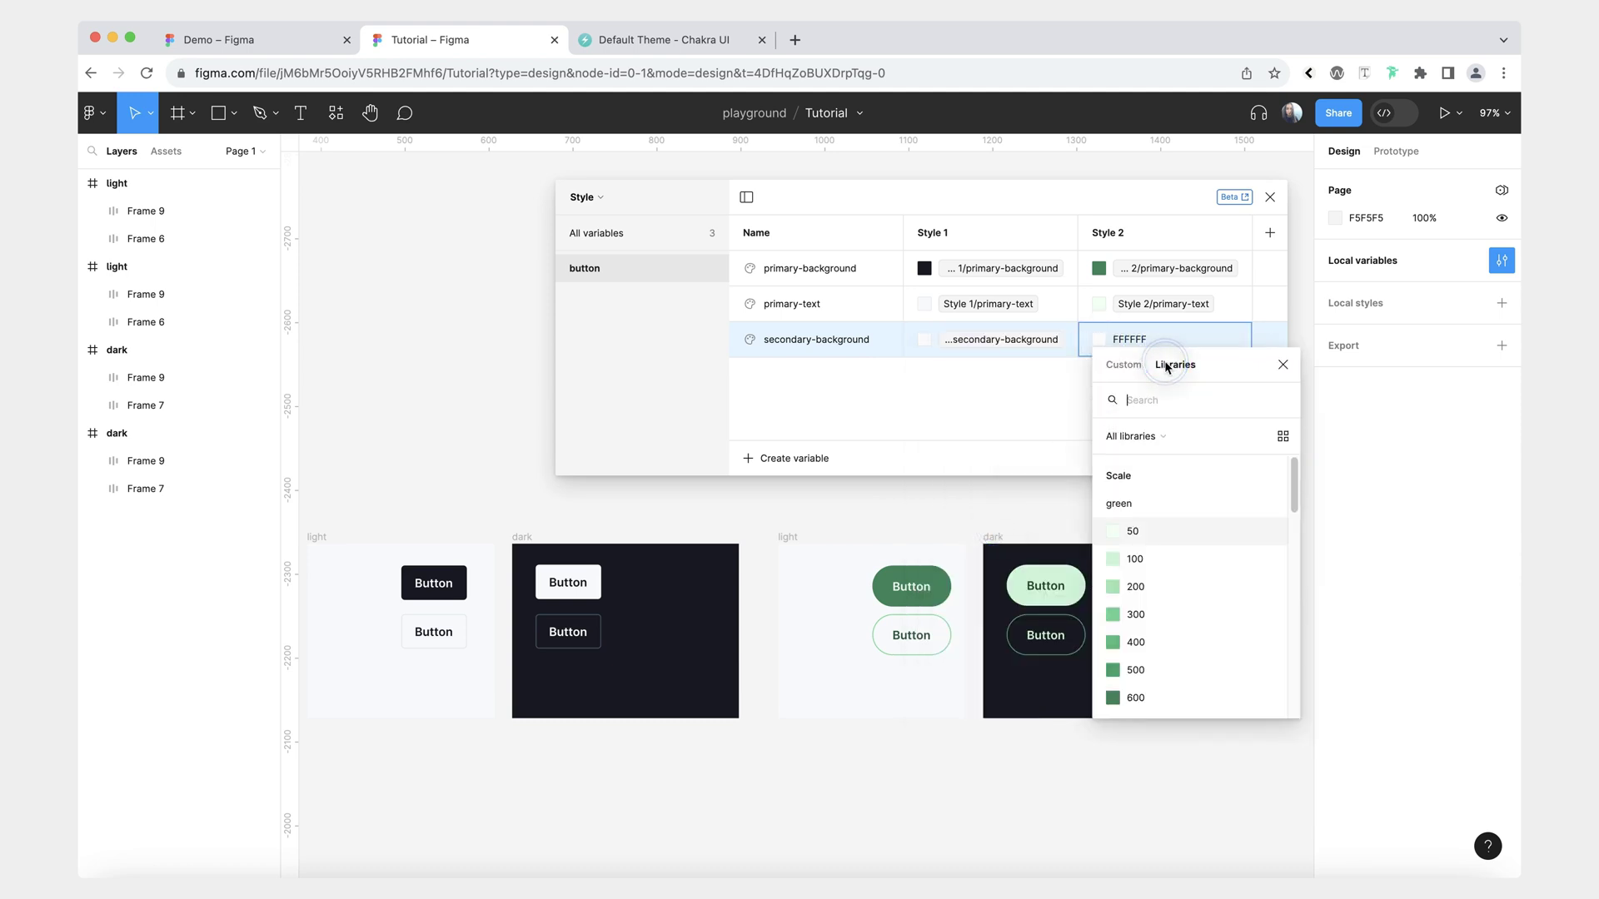
scroll(1152, 560, "down", 5)
scroll(1152, 560, "down", 5)
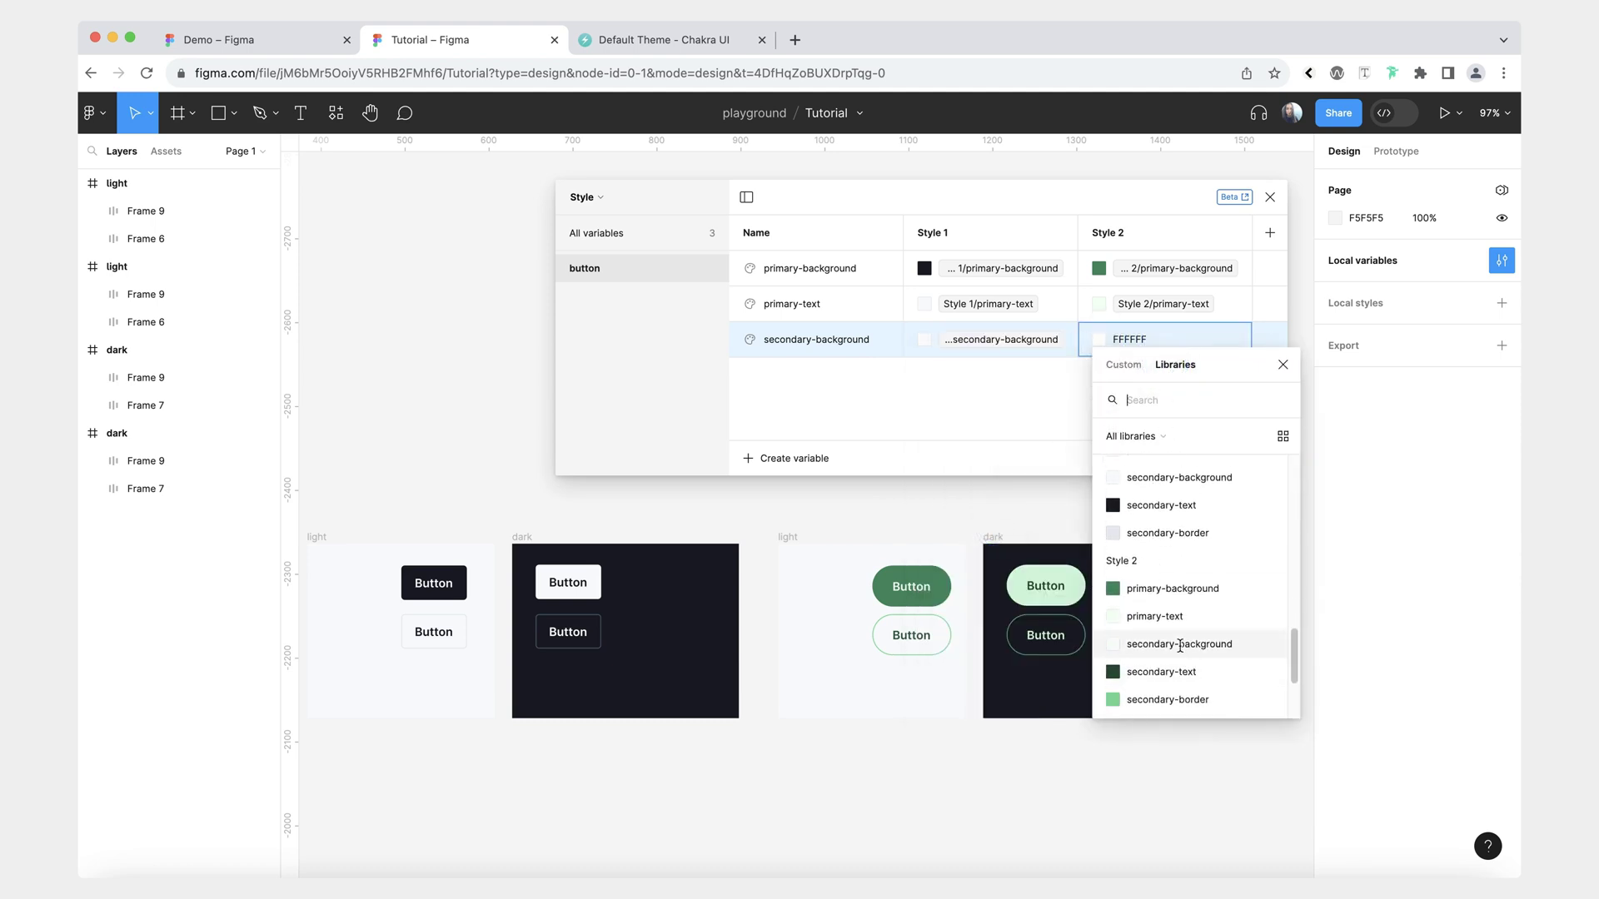
left_click(1170, 646)
Create a color variable named secondary-text in the button group.
left_click(788, 461)
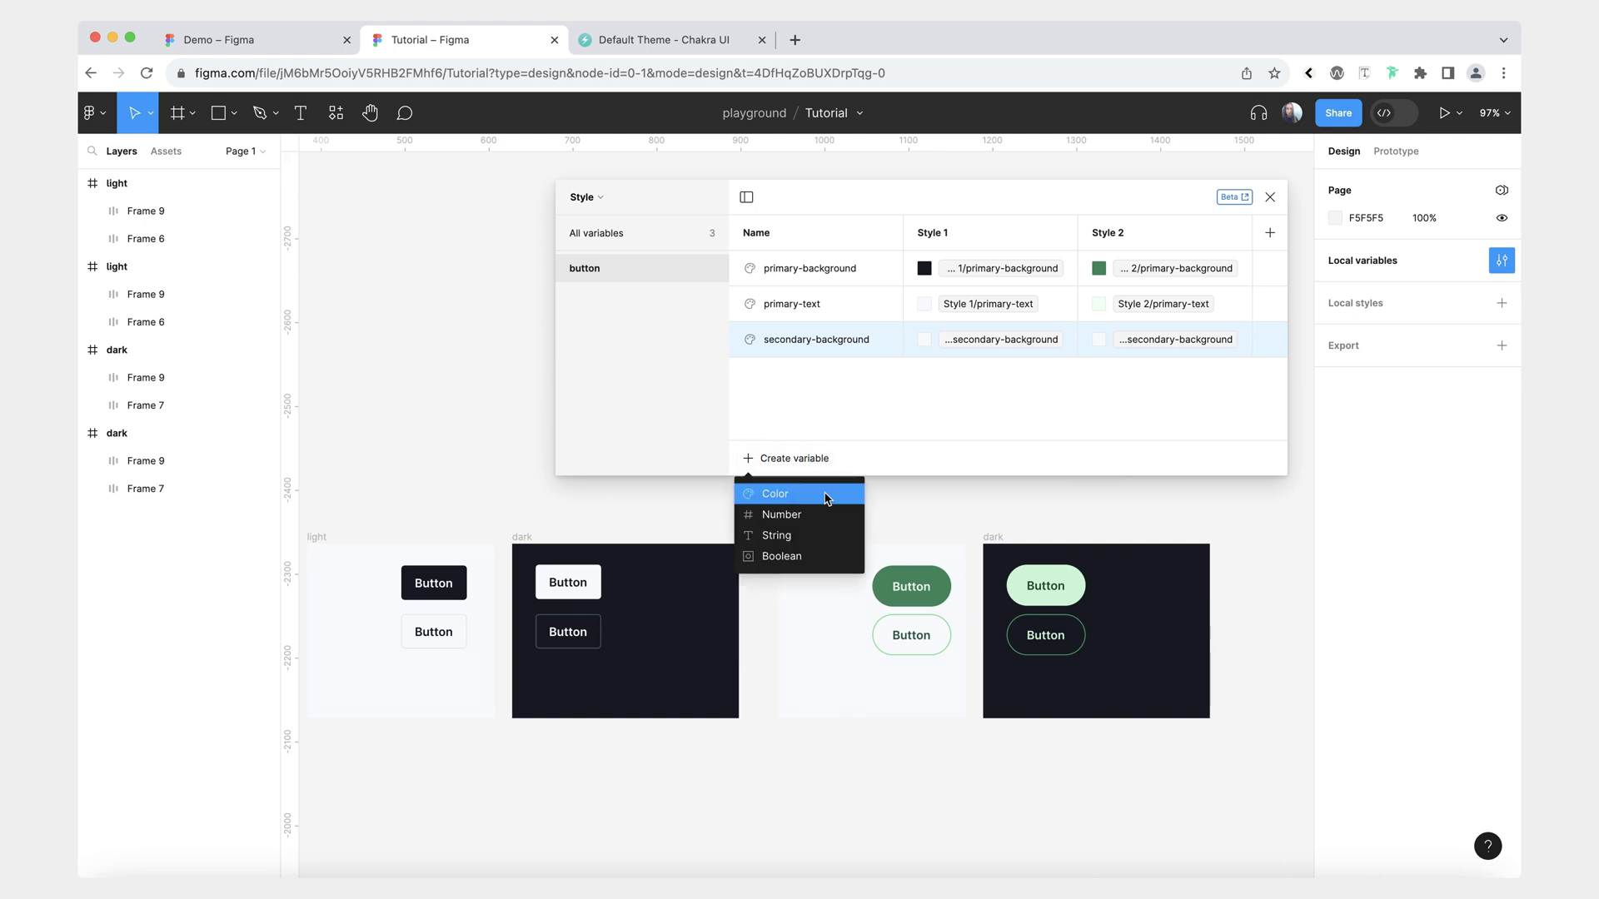
left_click(821, 496)
type("sec")
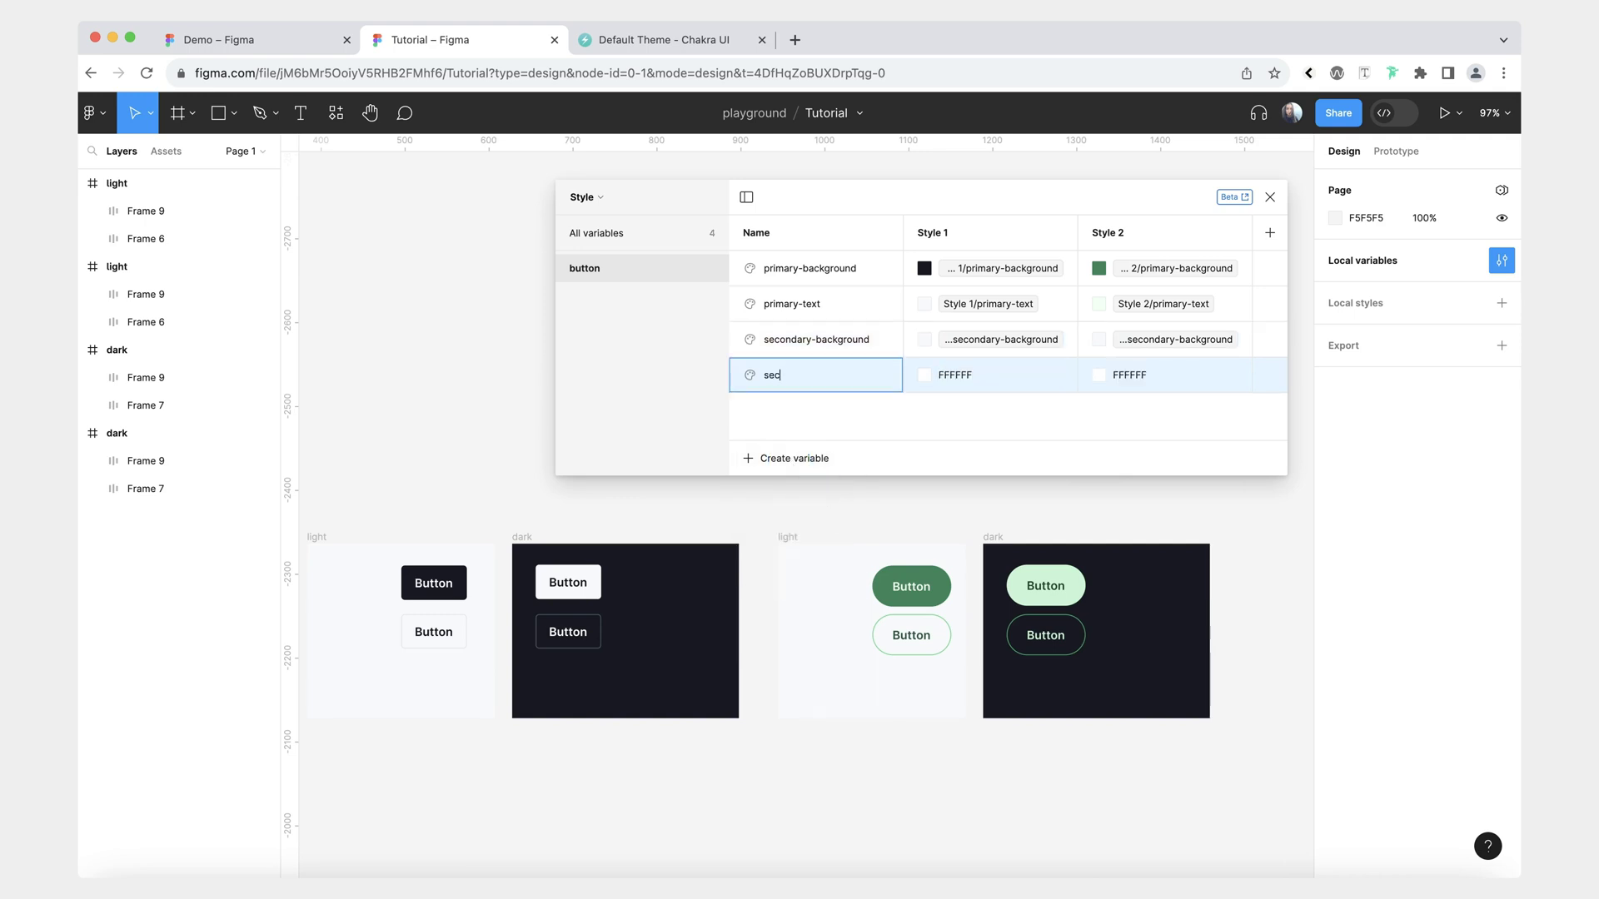
type("ondary-text")
left_click(939, 412)
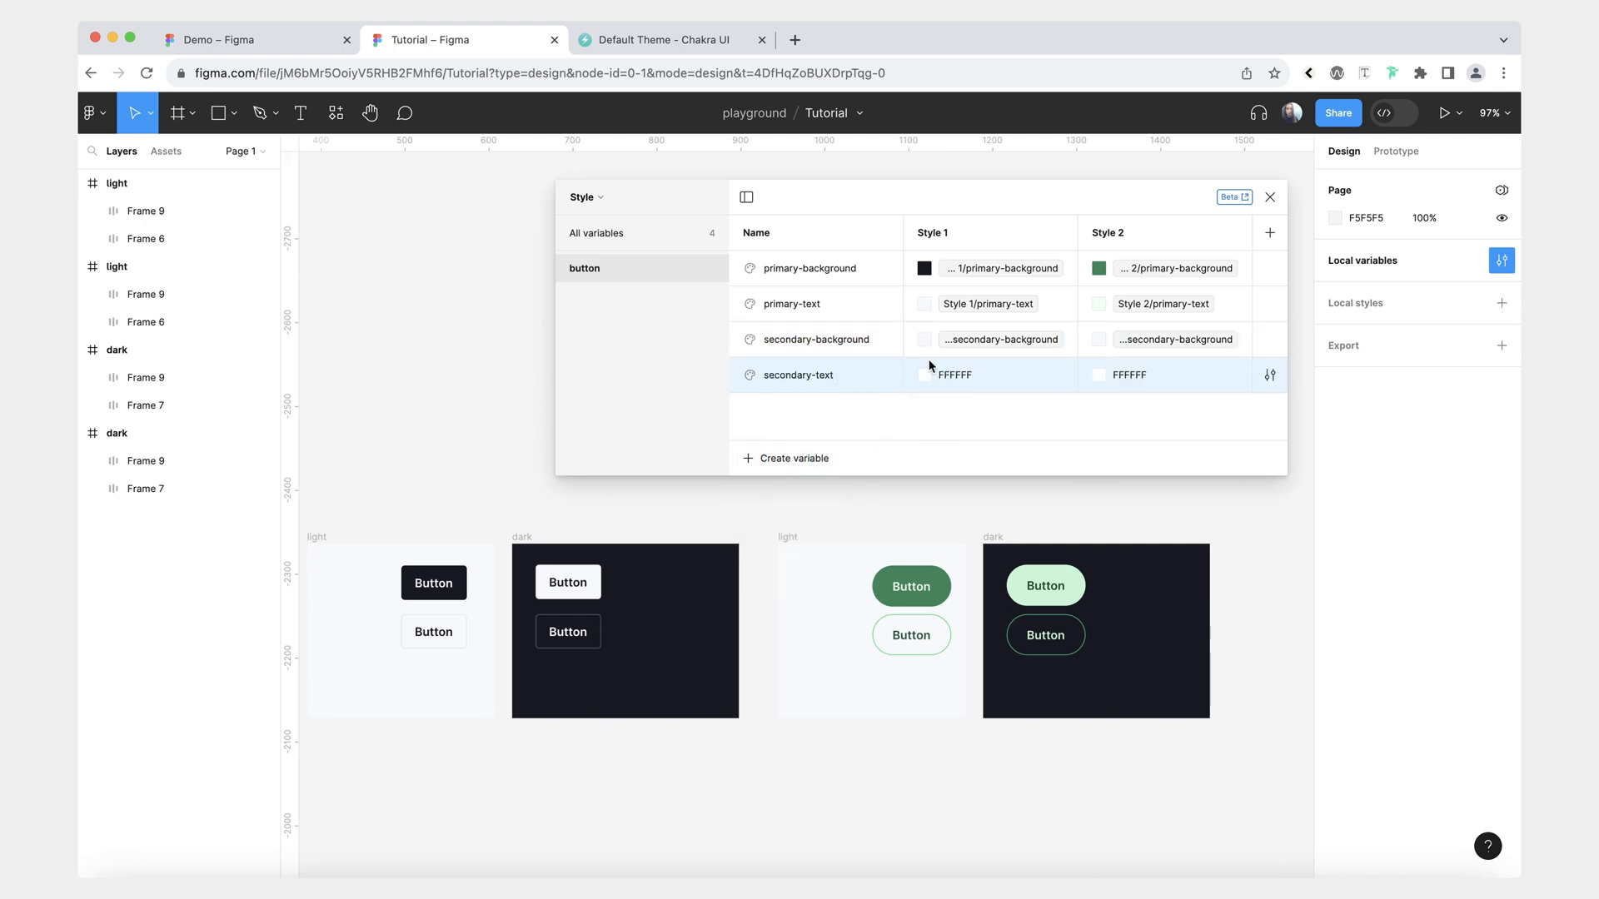
Link the Style 1 value of the button group's secondary-text to the Theme variable Style 1/secondary-text.
left_click(922, 374)
left_click(1002, 401)
scroll(1013, 623, "down", 5)
left_click(1003, 632)
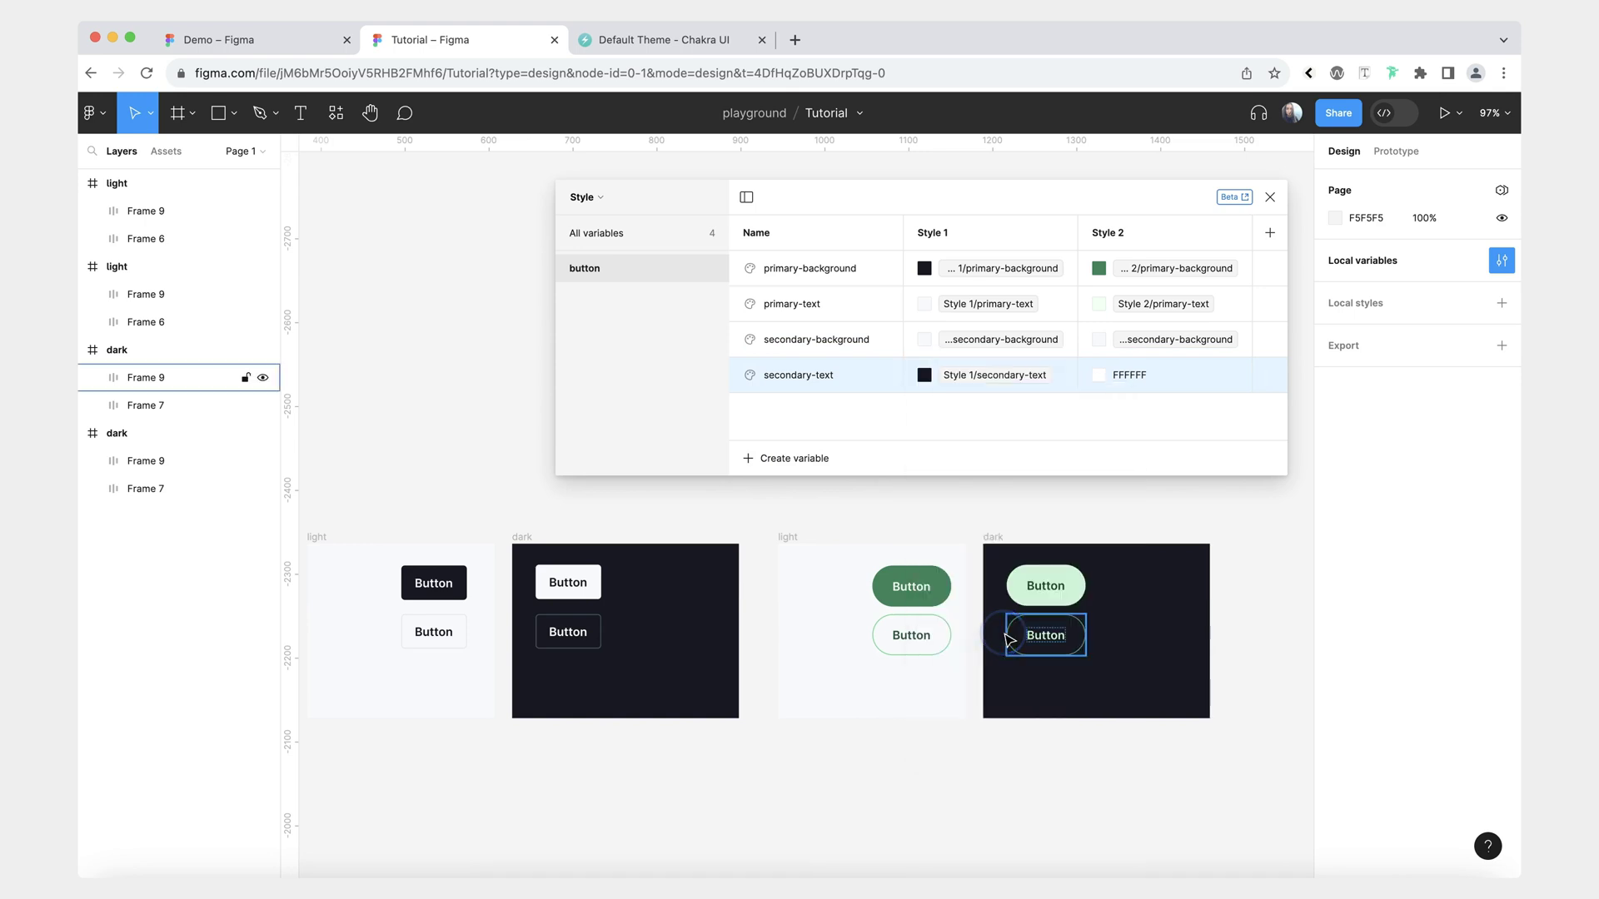
Link the Style 2 value of the button group's secondary-text to the Theme variable Style 2/secondary-text.
left_click(1108, 375)
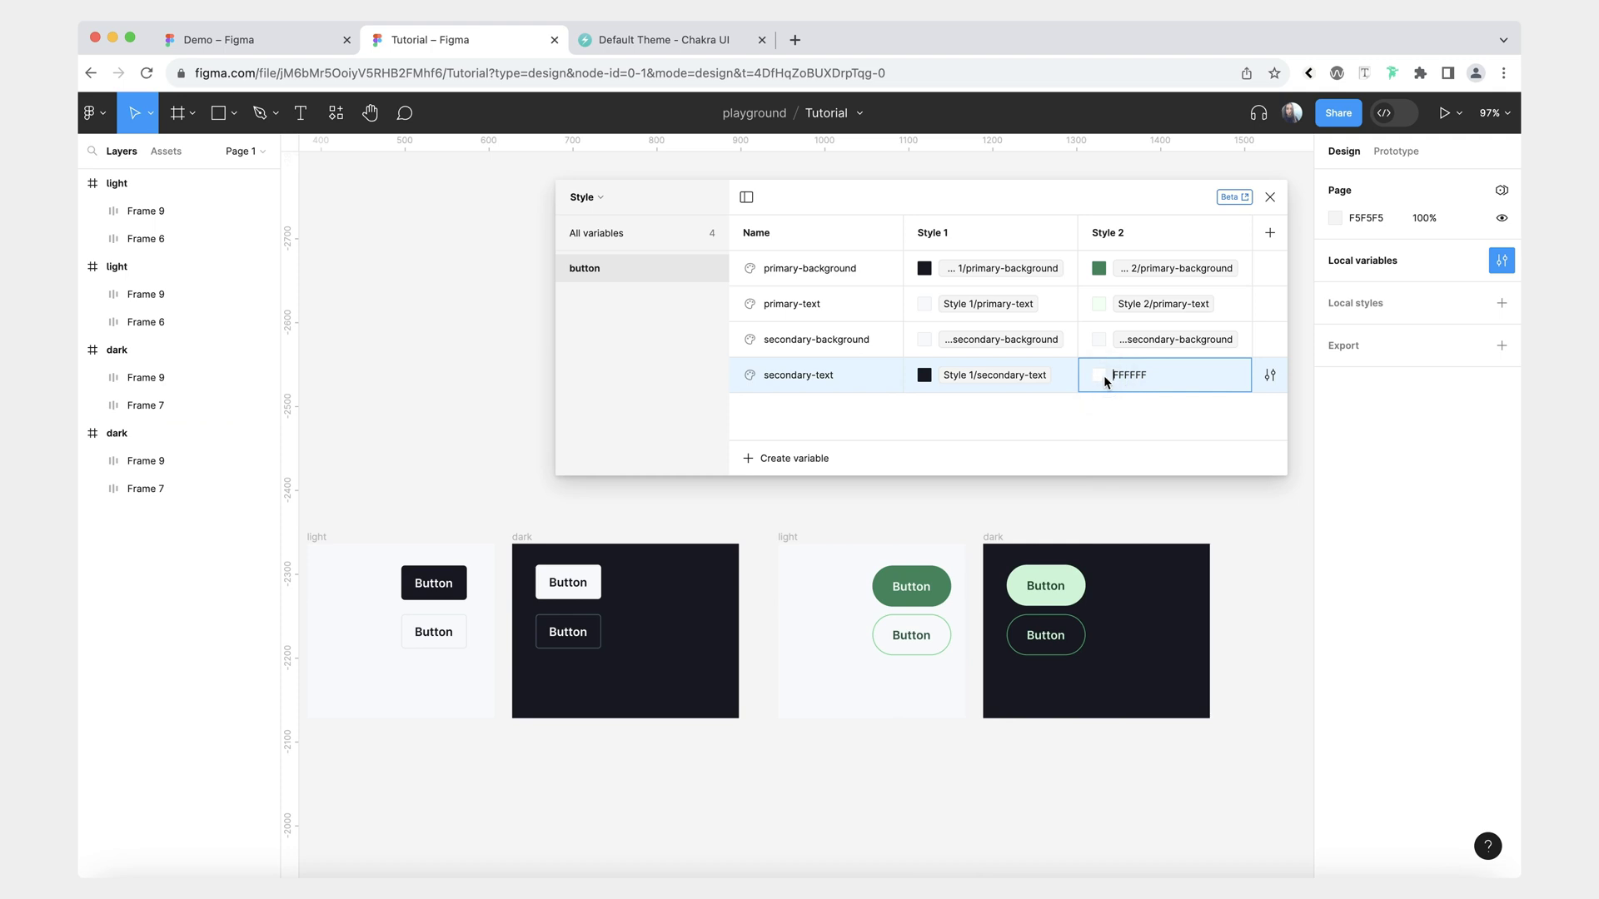
left_click(1099, 374)
left_click(1175, 400)
scroll(1174, 575, "down", 5)
scroll(1175, 600, "up", 3)
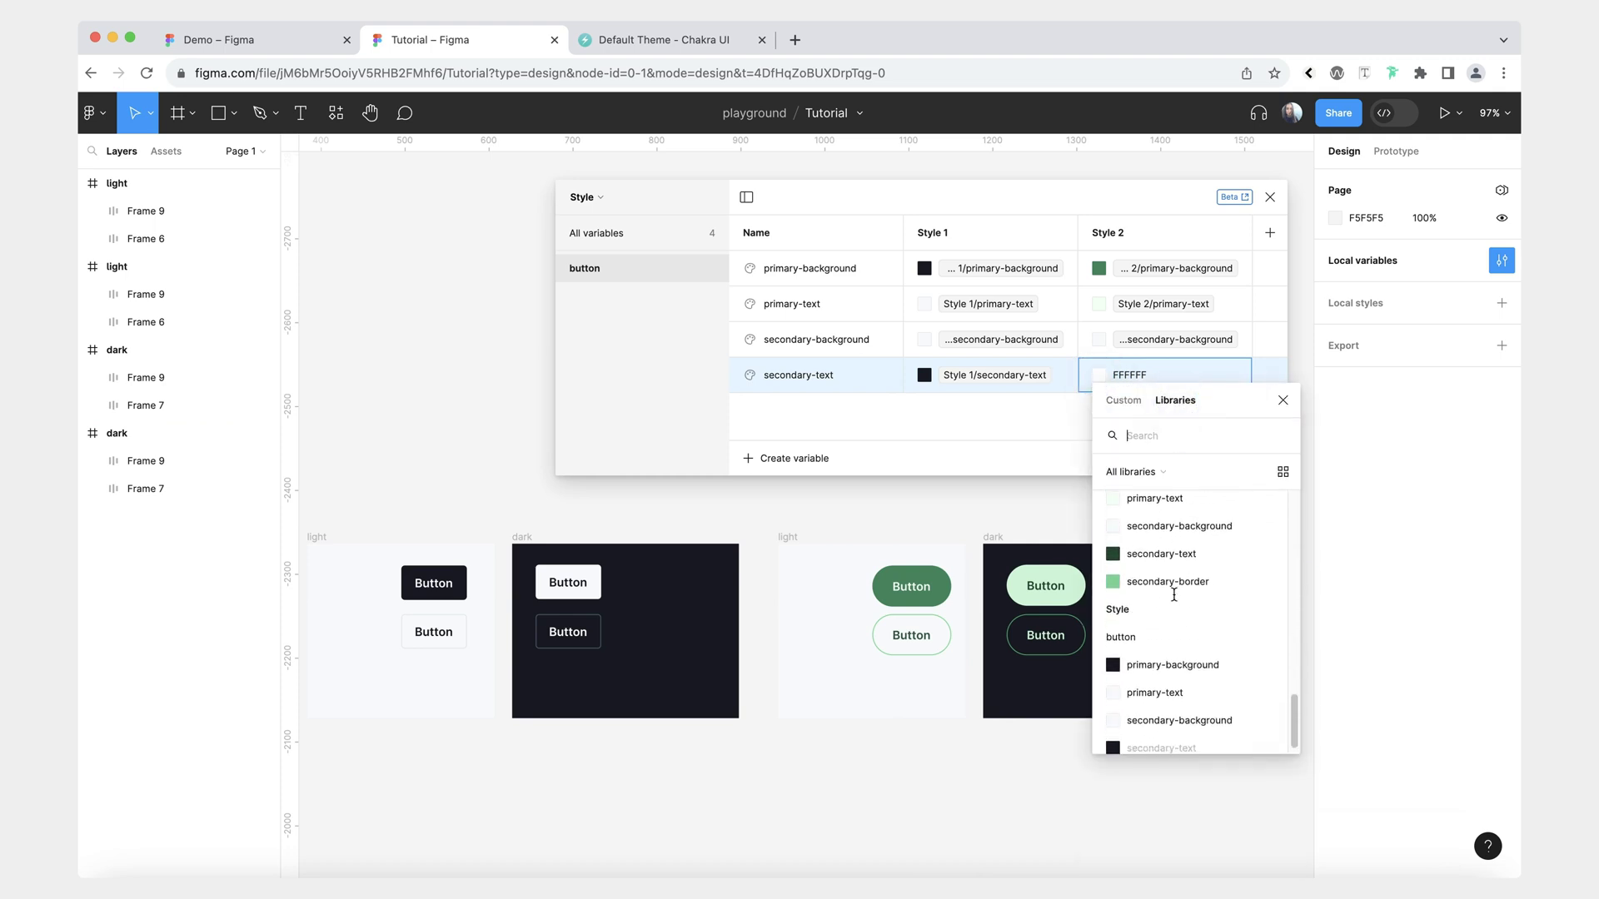
left_click(1162, 670)
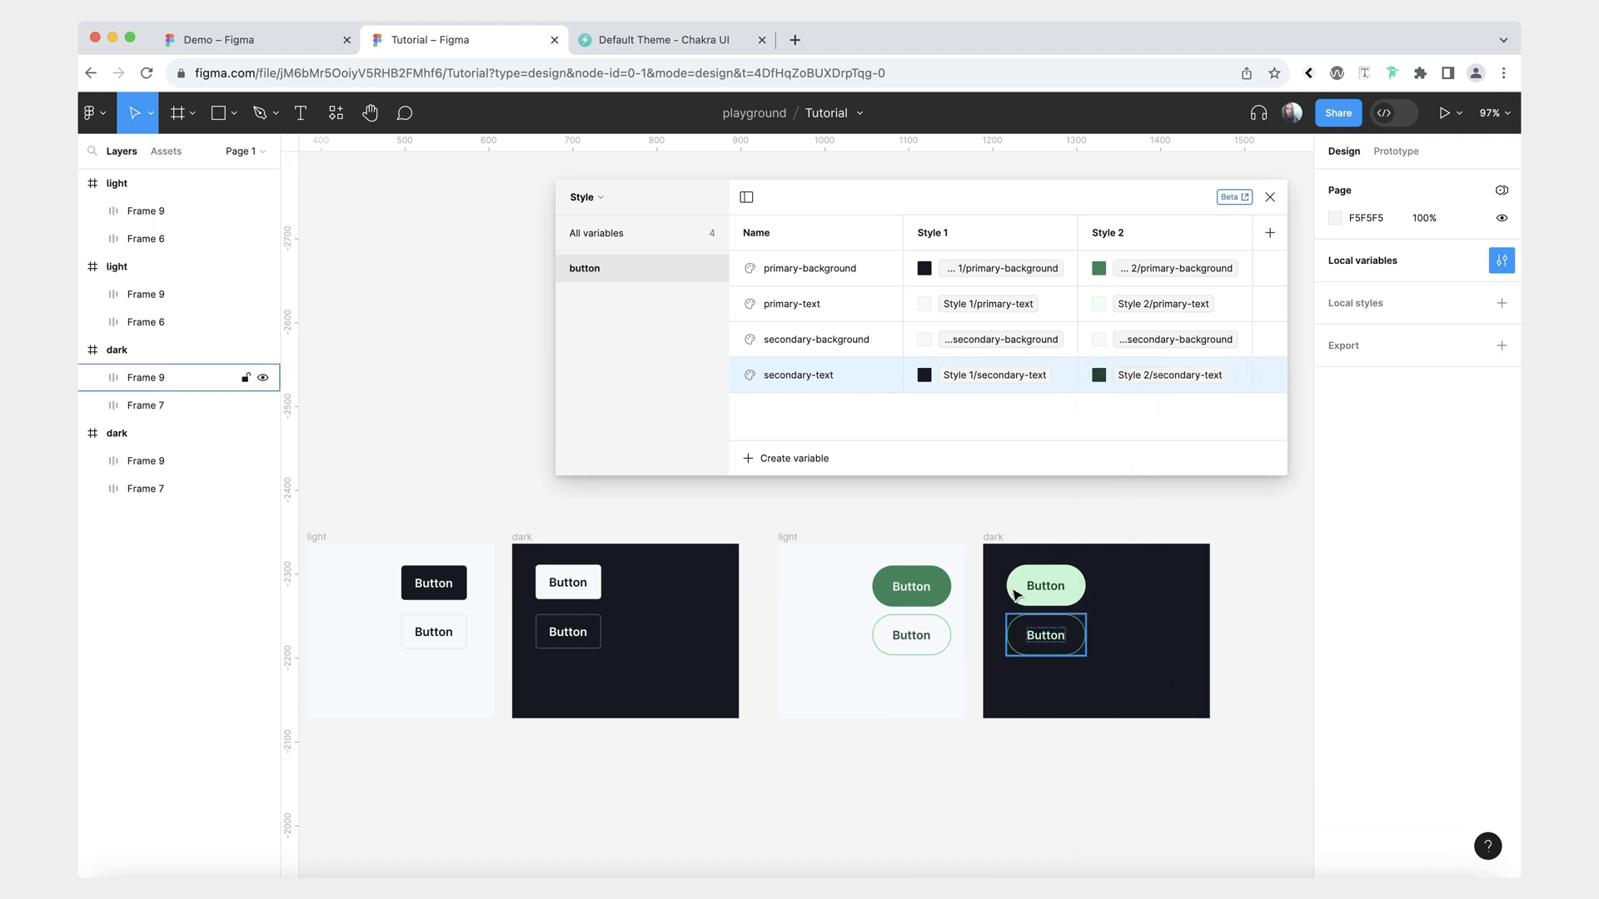
Create a color variable named secondary-border in the button group.
left_click(771, 459)
left_click(781, 492)
type("secondary-bord")
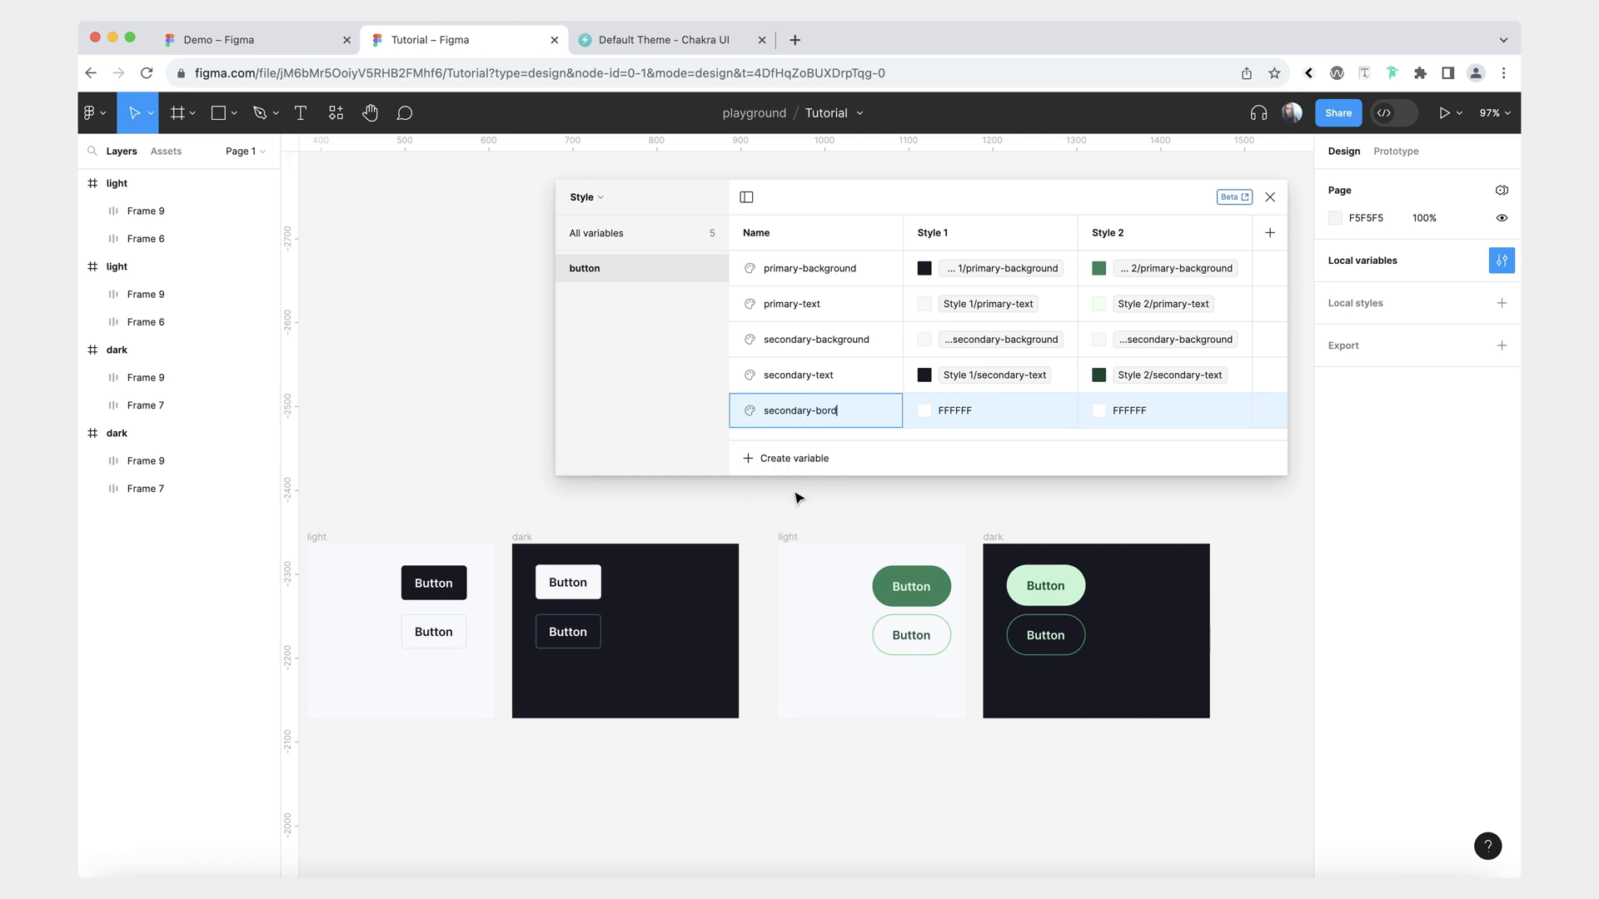
type("er")
left_click(863, 442)
Link the Style 1 value of the button group's secondary-border to the Theme variable Style 1/secondary-border.
left_click(921, 414)
left_click(997, 415)
scroll(981, 546, "down", 5)
scroll(980, 545, "down", 5)
left_click(993, 591)
Link the Style 2 value of the button group's secondary-border to the Theme variable Style 2/secondary-border.
left_click(1099, 411)
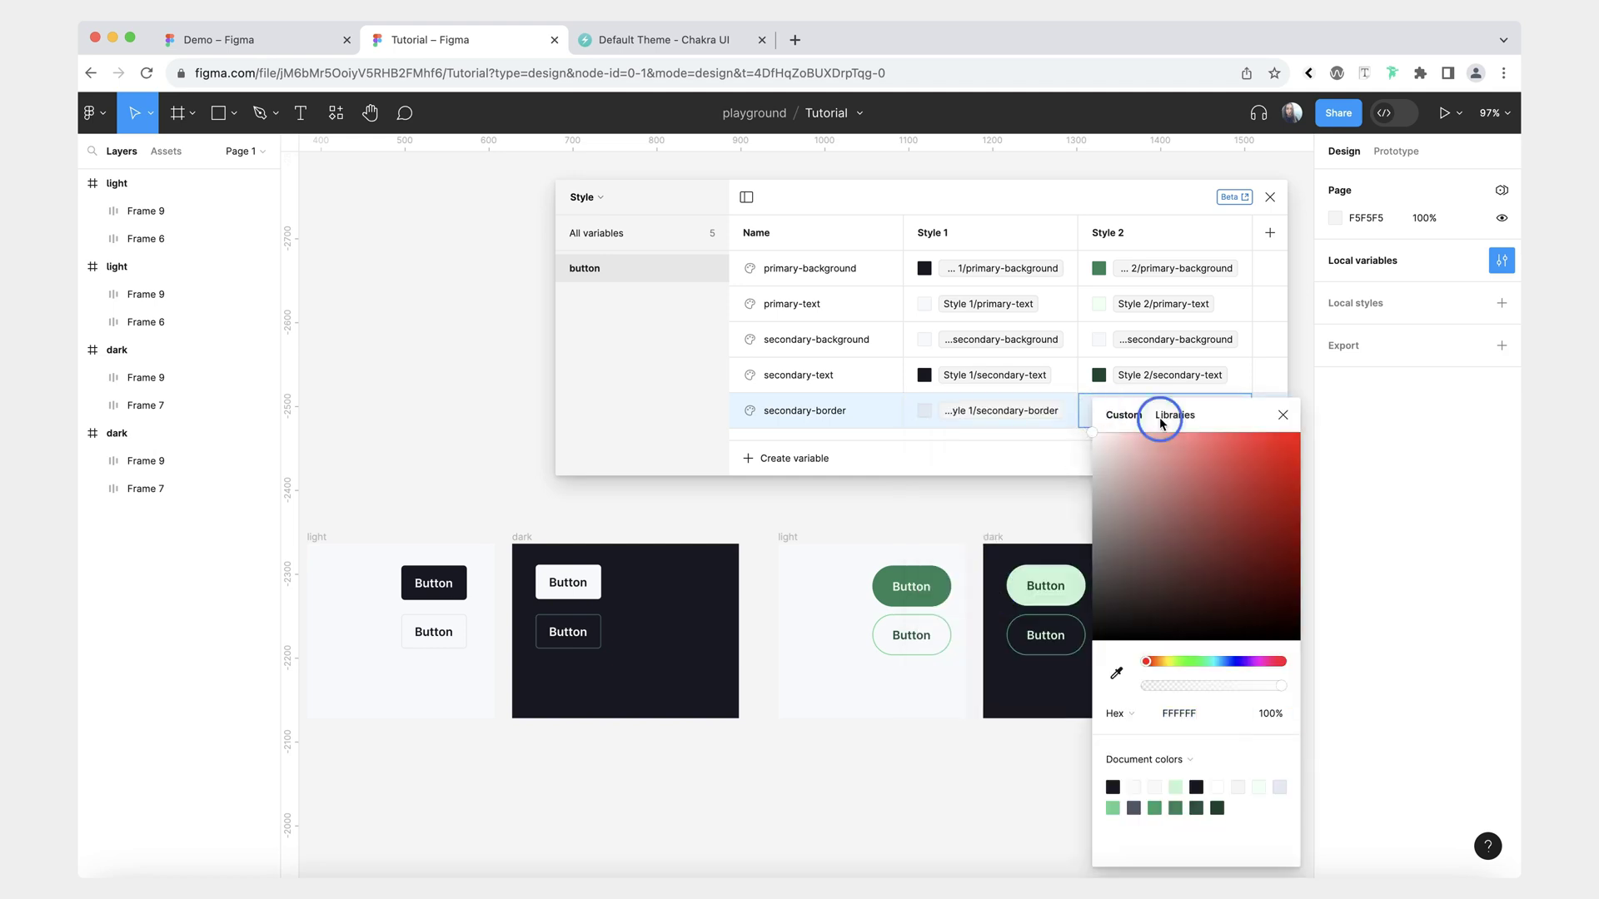
left_click(1173, 415)
scroll(1120, 574, "down", 5)
scroll(1121, 575, "down", 3)
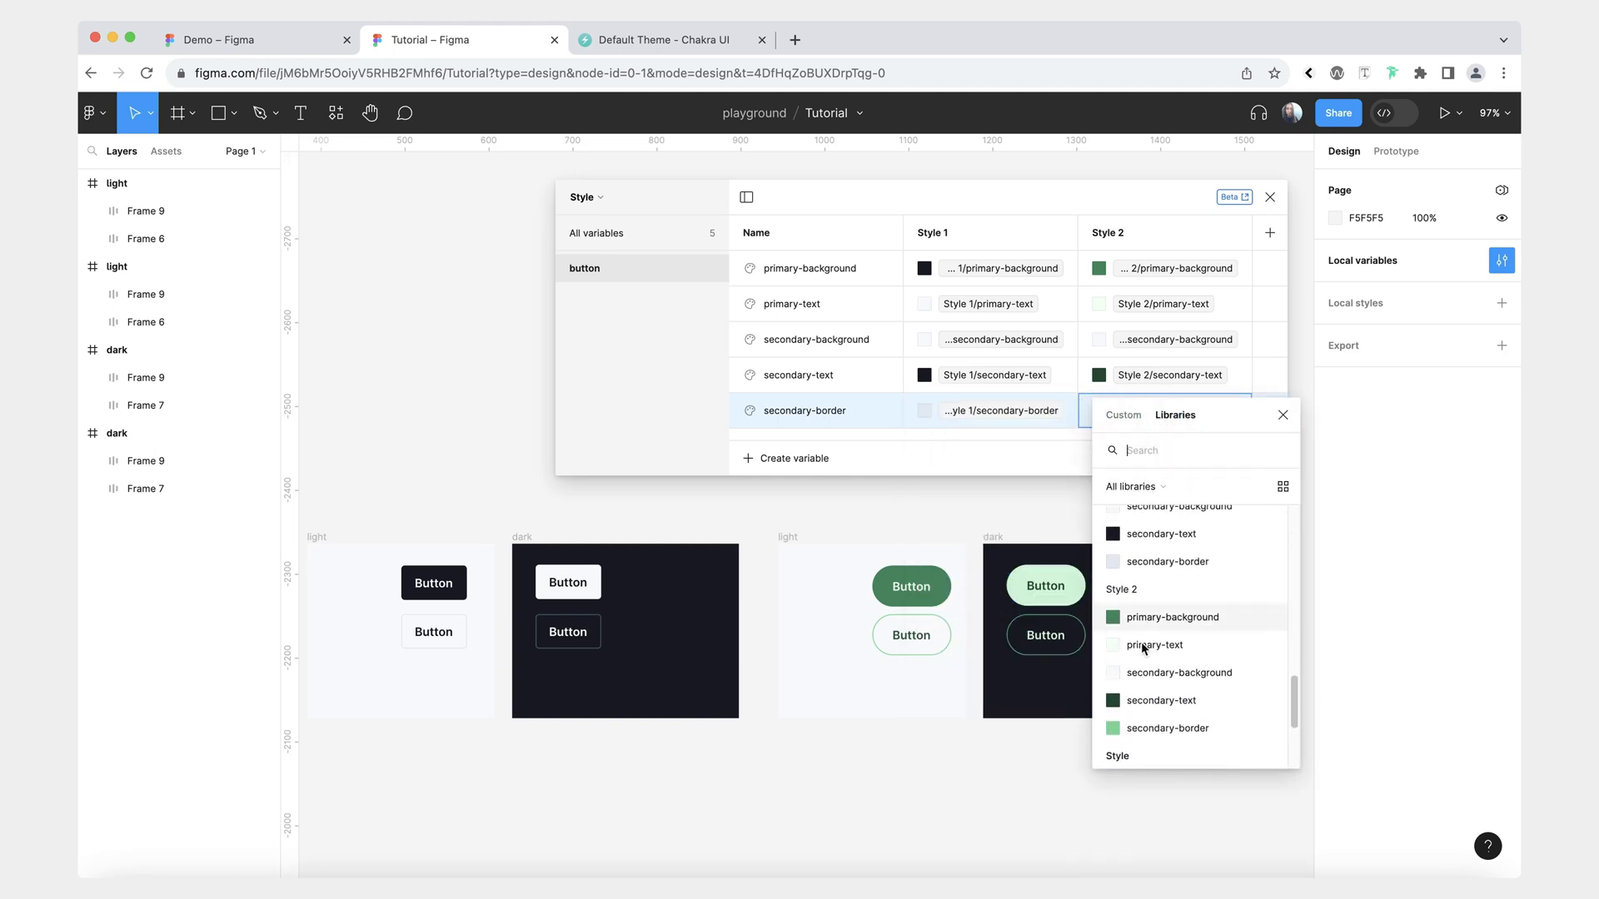
left_click(1157, 725)
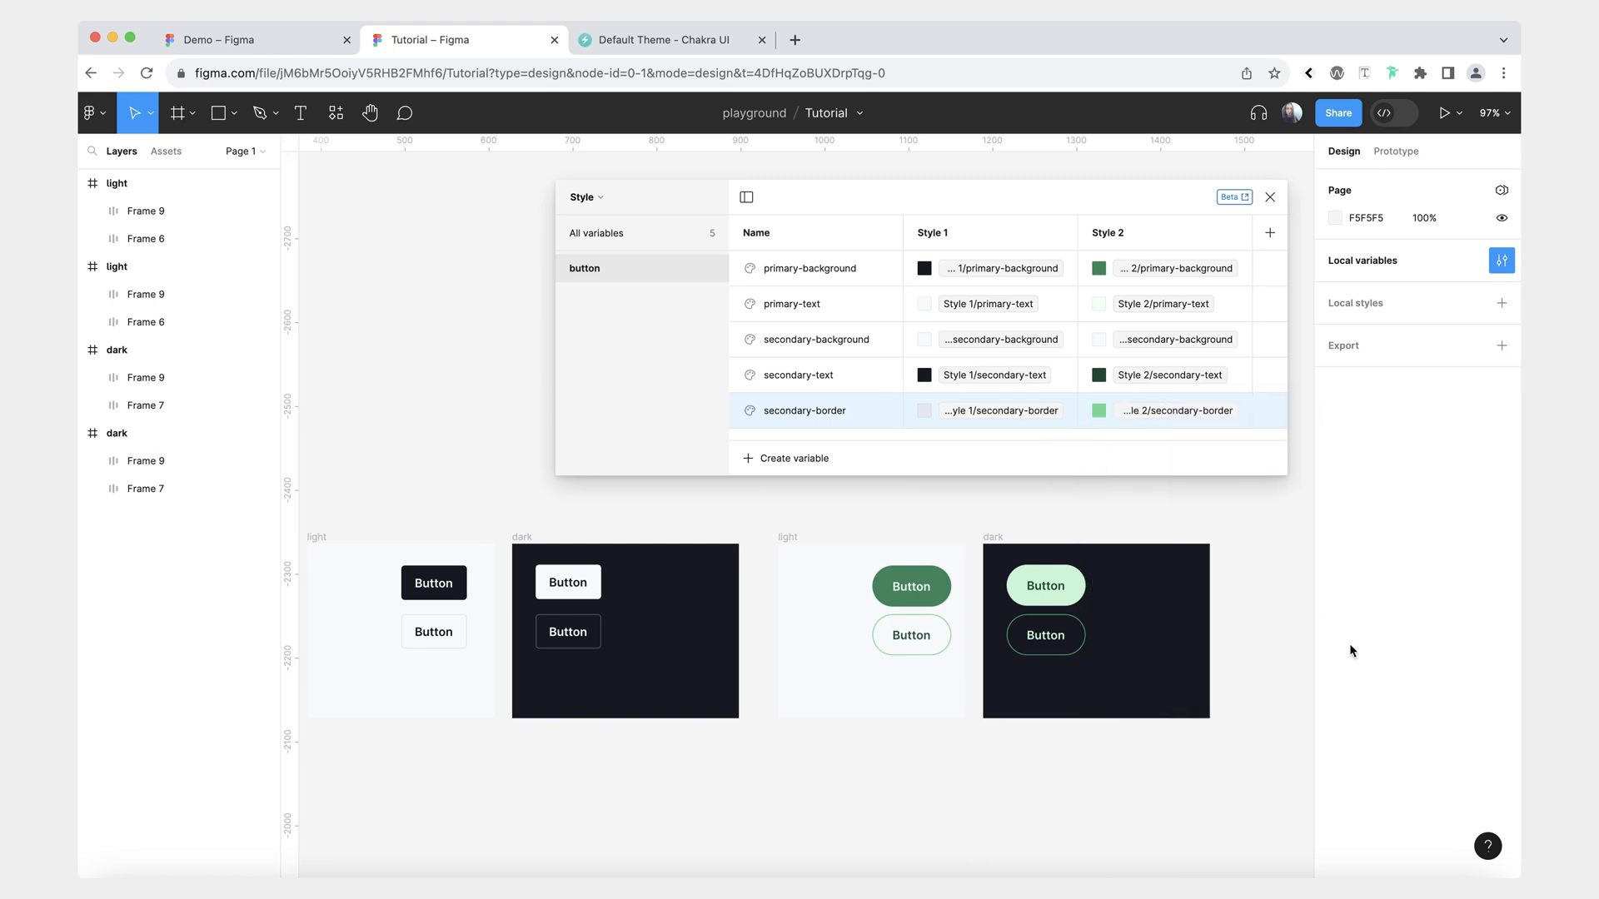
Move the variables window aside to free empty canvas above the sample light and dark frames.
scroll(1047, 660, "up", 3)
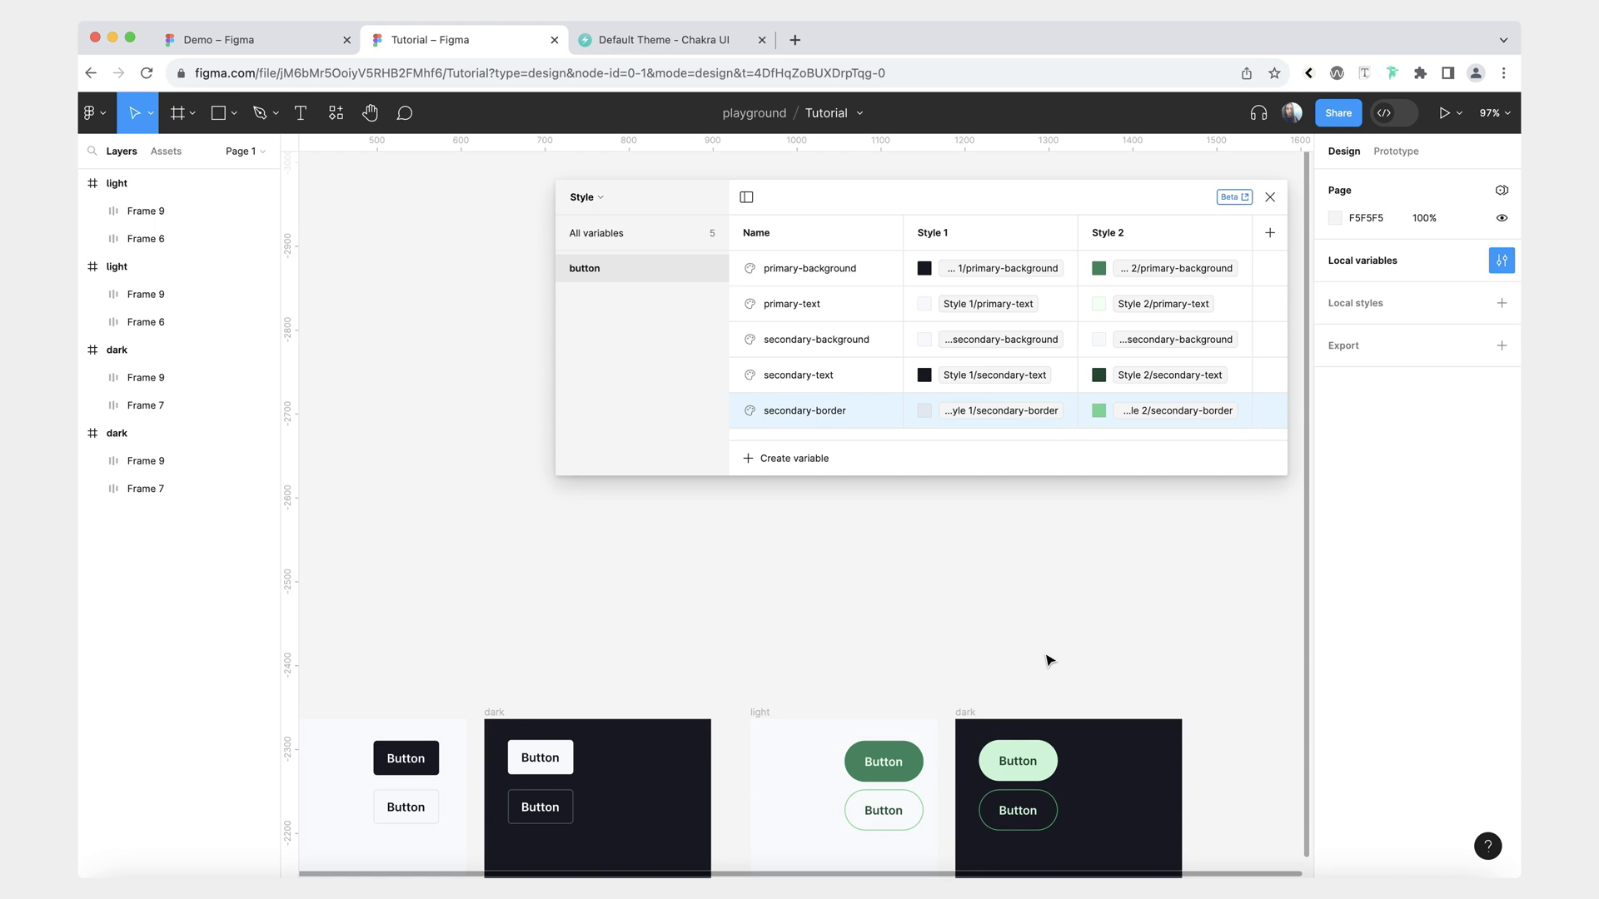
scroll(1048, 660, "down", 3)
scroll(976, 633, "left", 2)
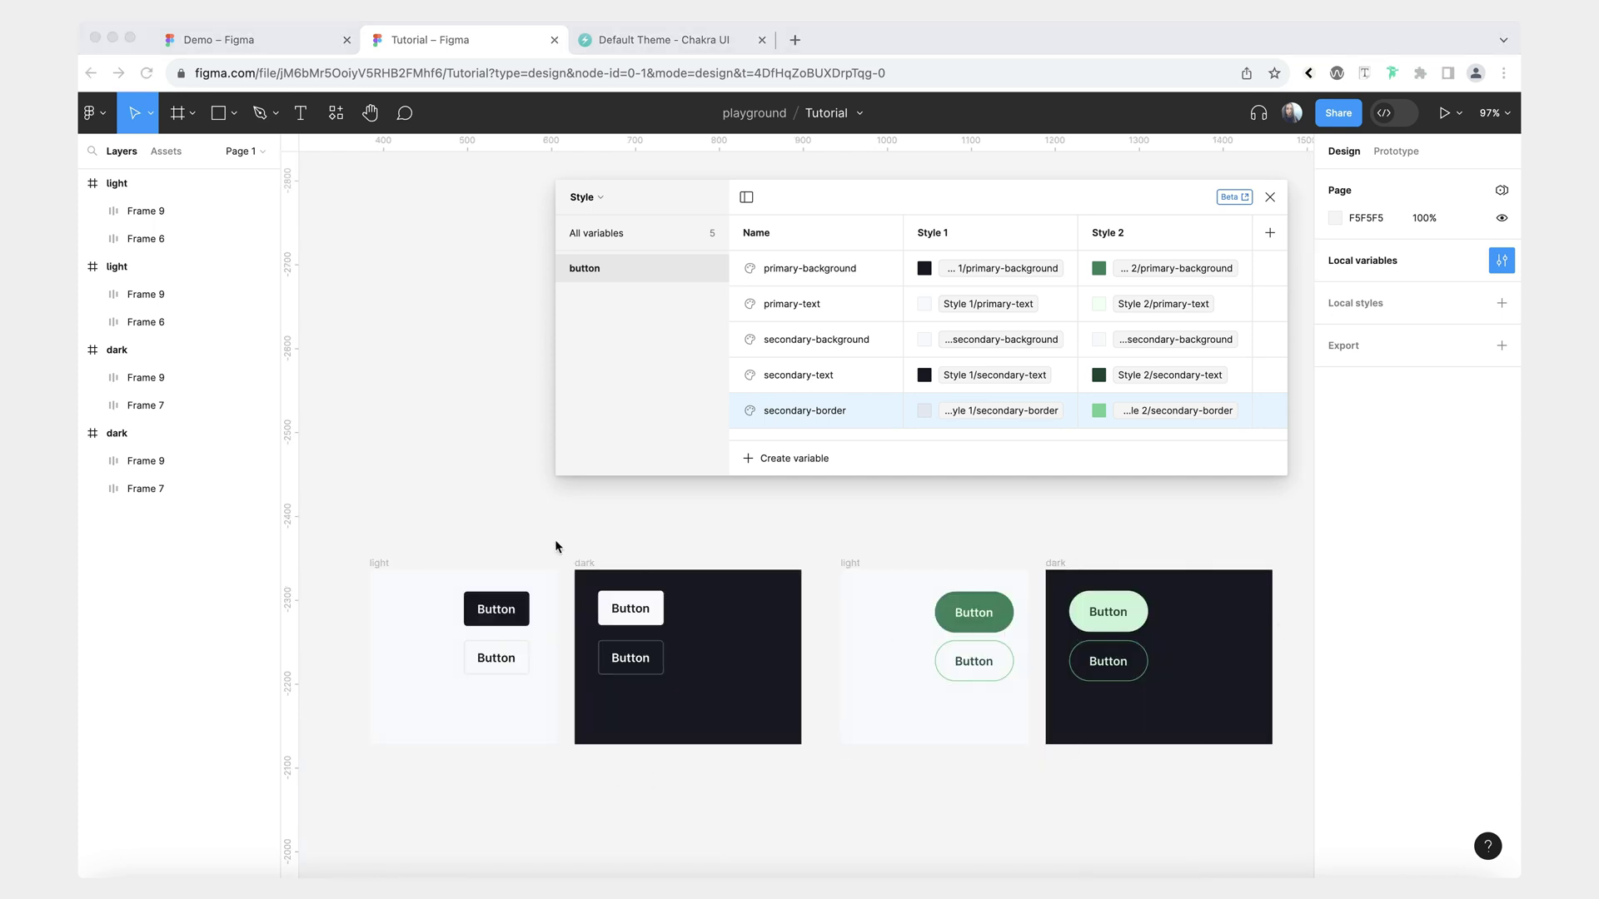
scroll(574, 599, "up", 3)
scroll(587, 641, "left", 2)
left_click(949, 193)
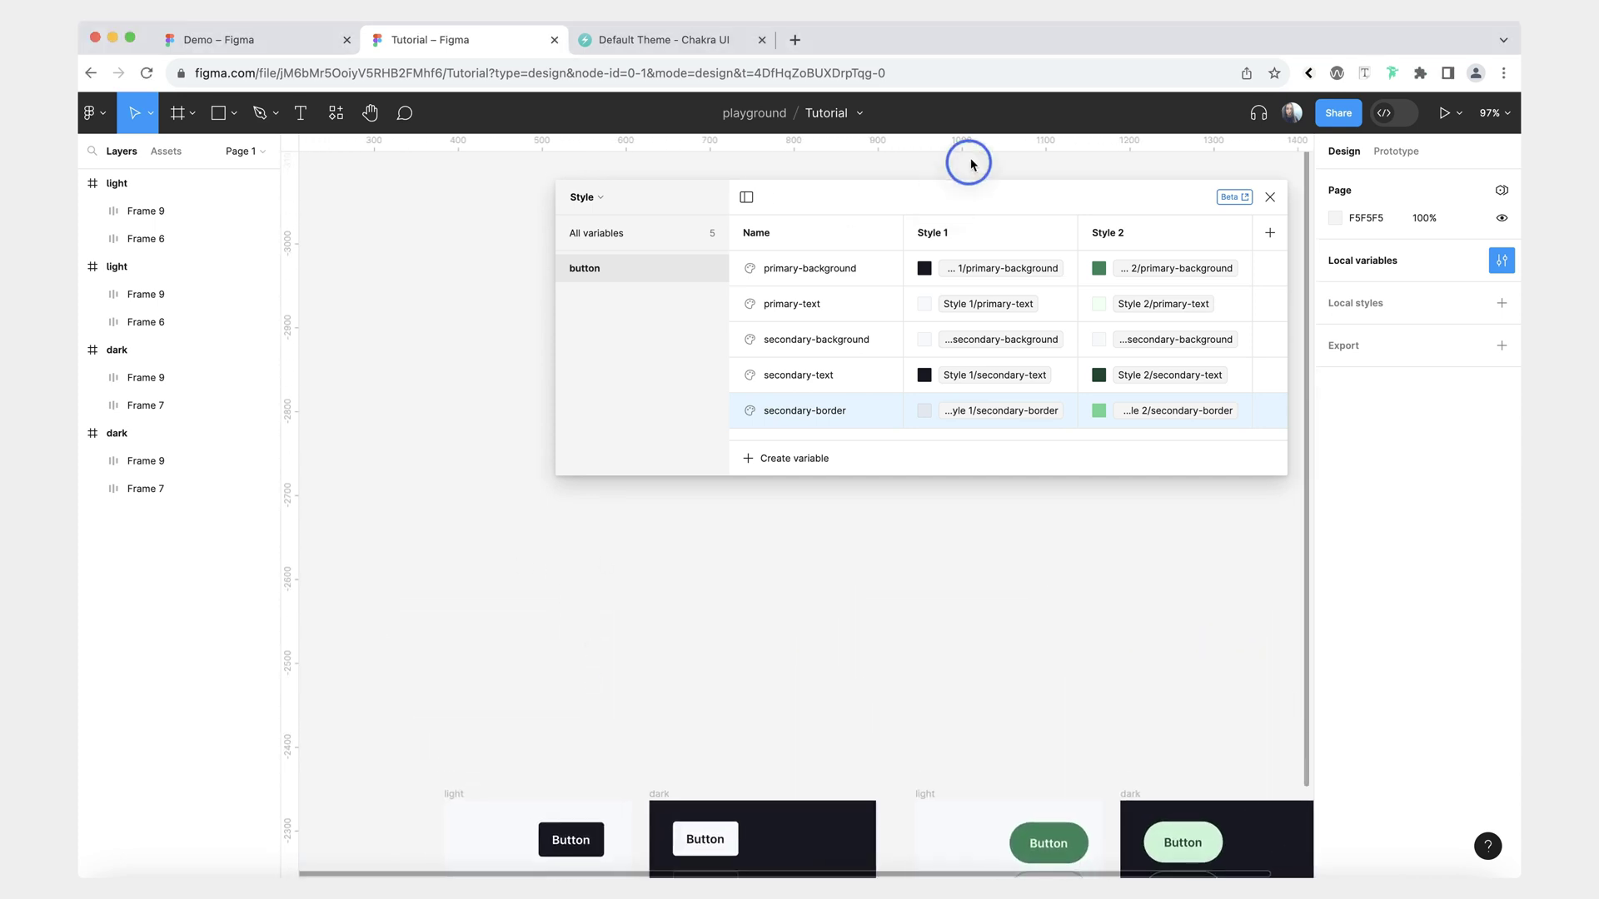
left_click_drag(1006, 203, 1246, 167)
Add a text layer reading Button on the empty canvas and wrap it in an auto layout frame.
left_click(298, 114)
left_click(574, 448)
type("Button")
key("Escape")
left_click_drag(596, 455, 654, 435)
key("shift+a")
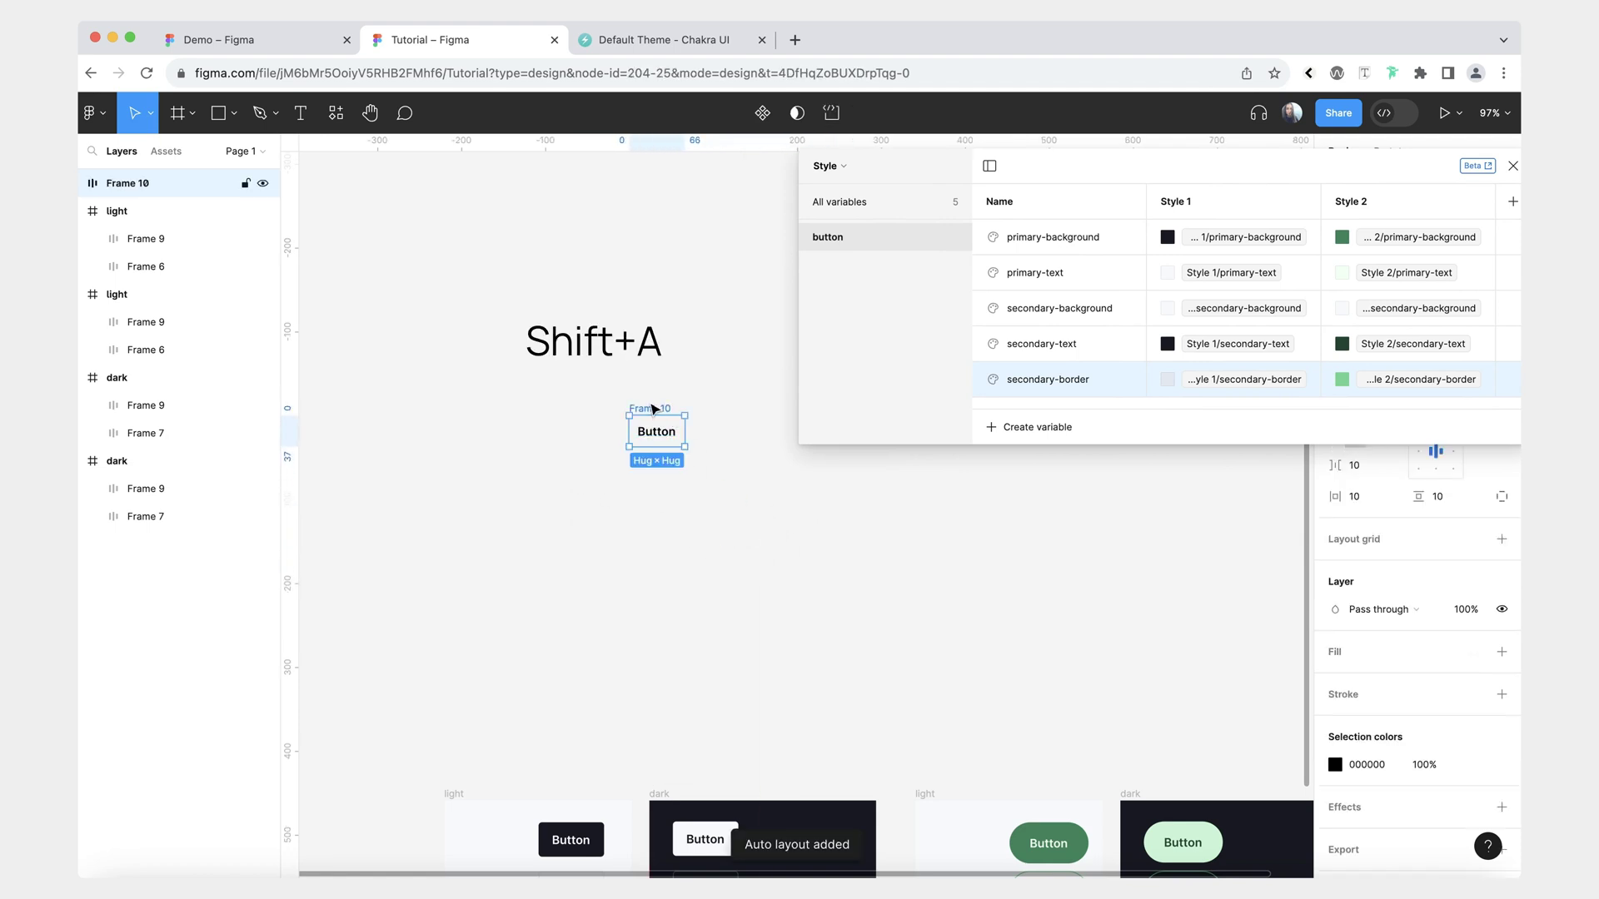
left_click_drag(654, 410, 725, 504)
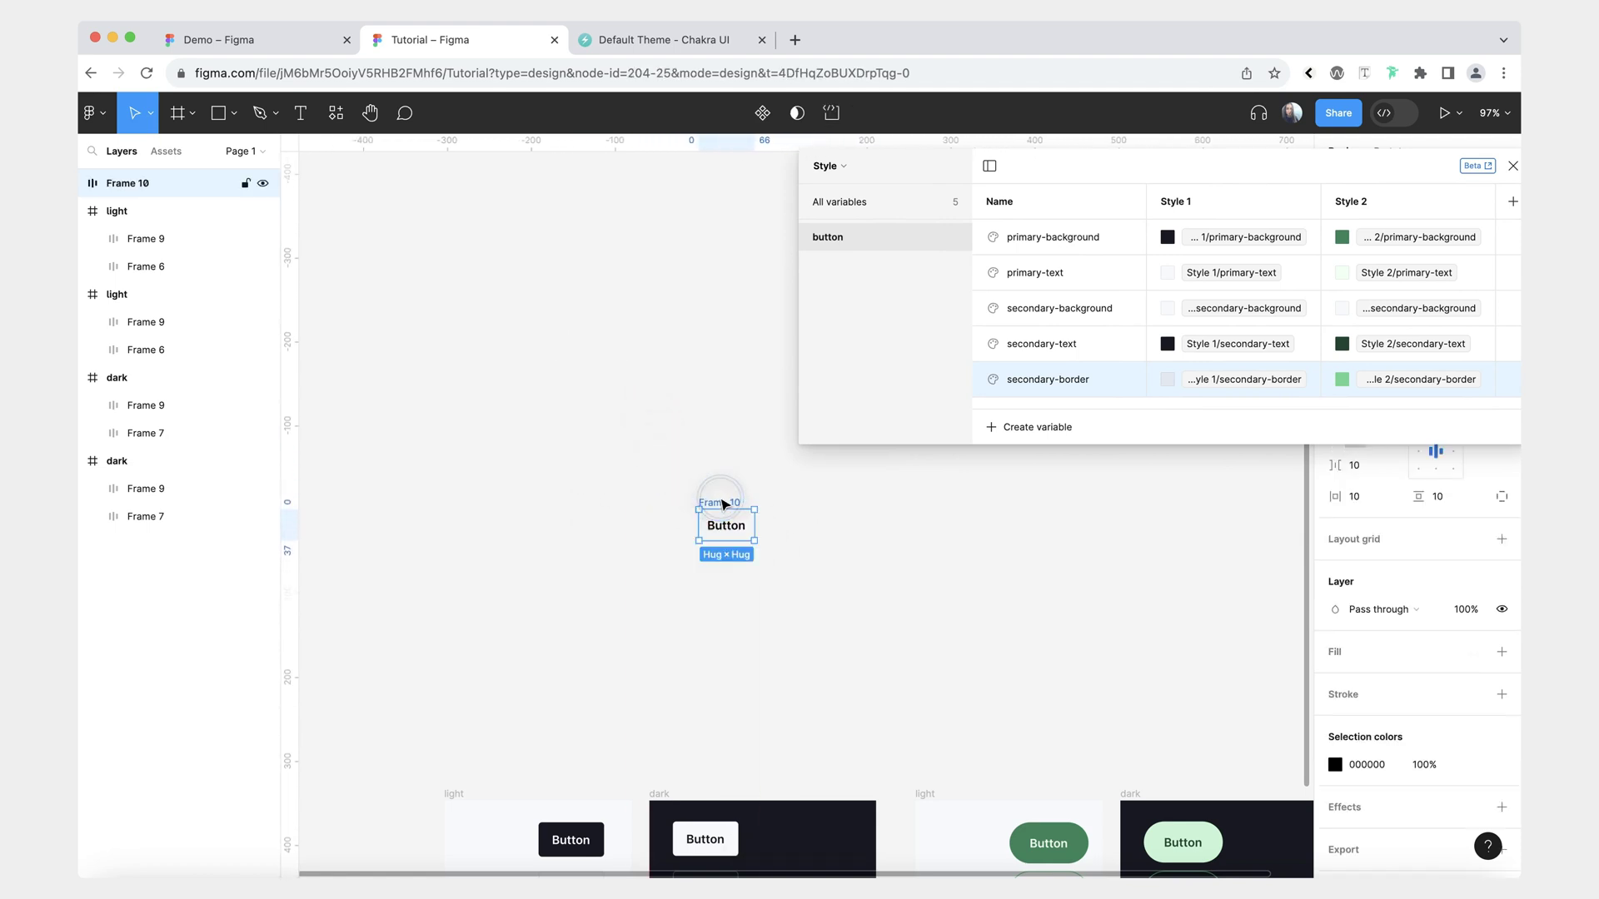
Fill the new auto layout frame with the Style variable button/primary-background.
mouse_move(1474, 765)
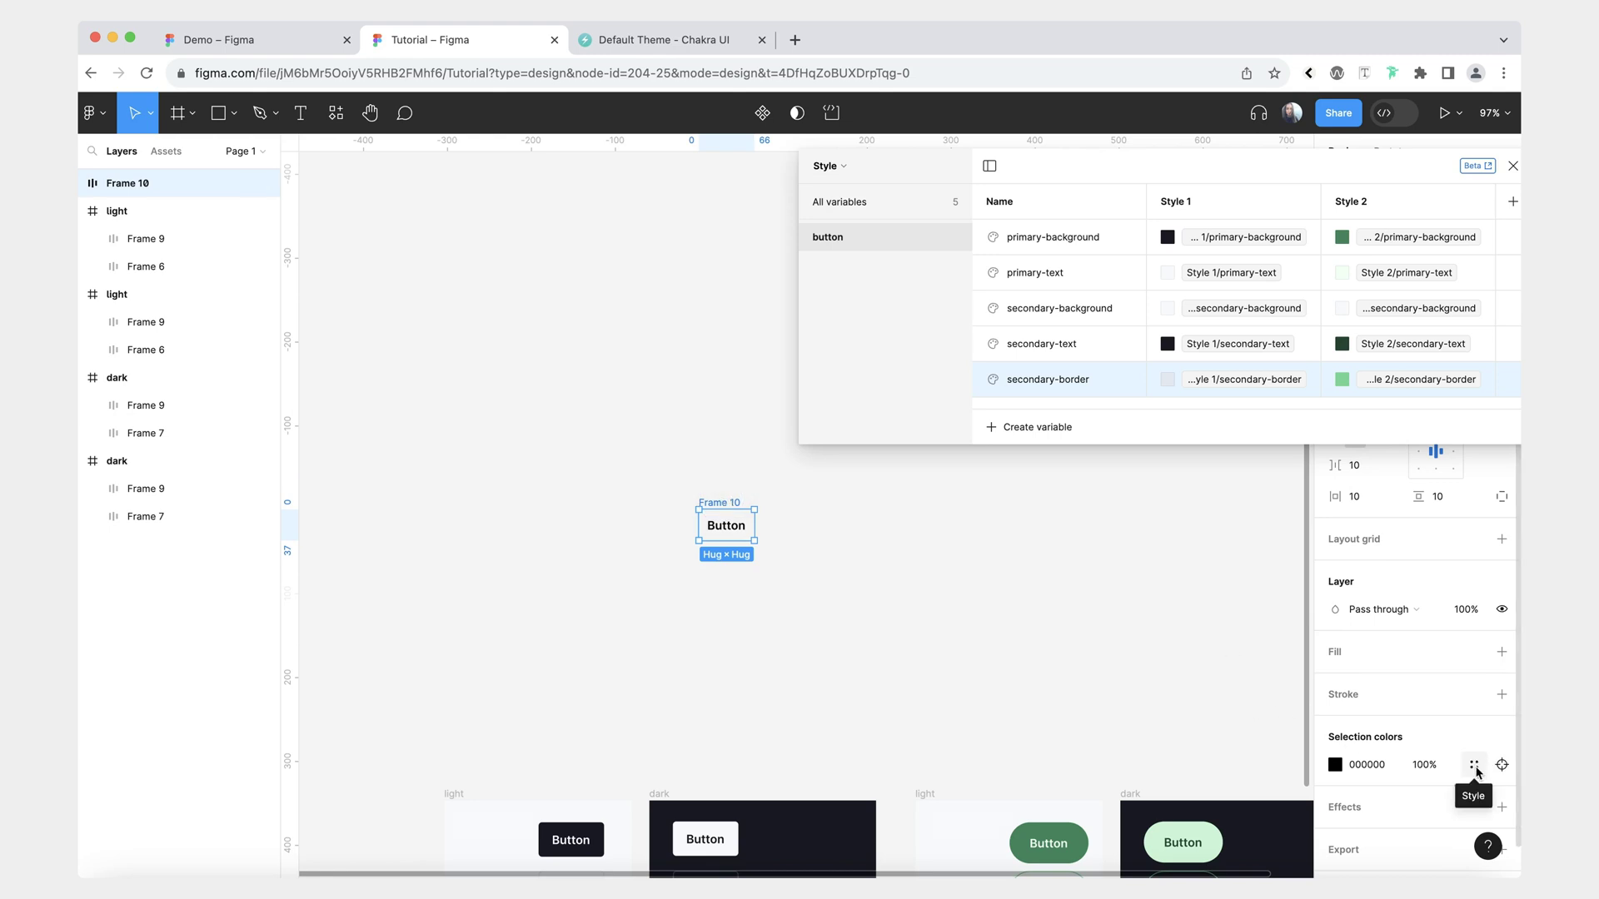
left_click(1472, 652)
scroll(1232, 732, "down", 10)
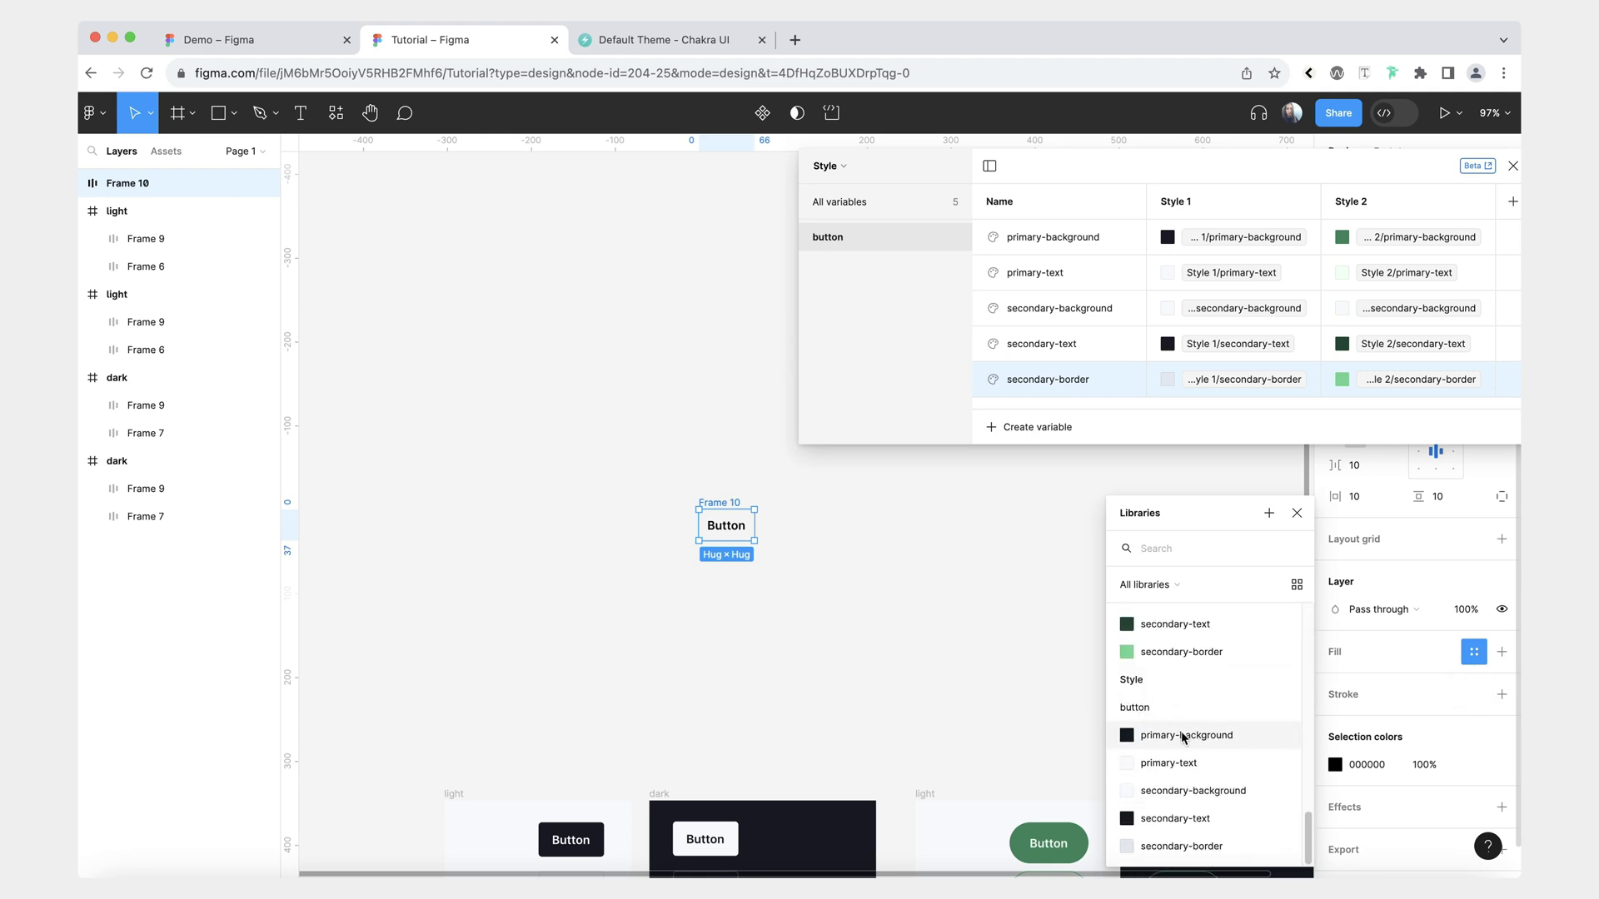
left_click(1183, 736)
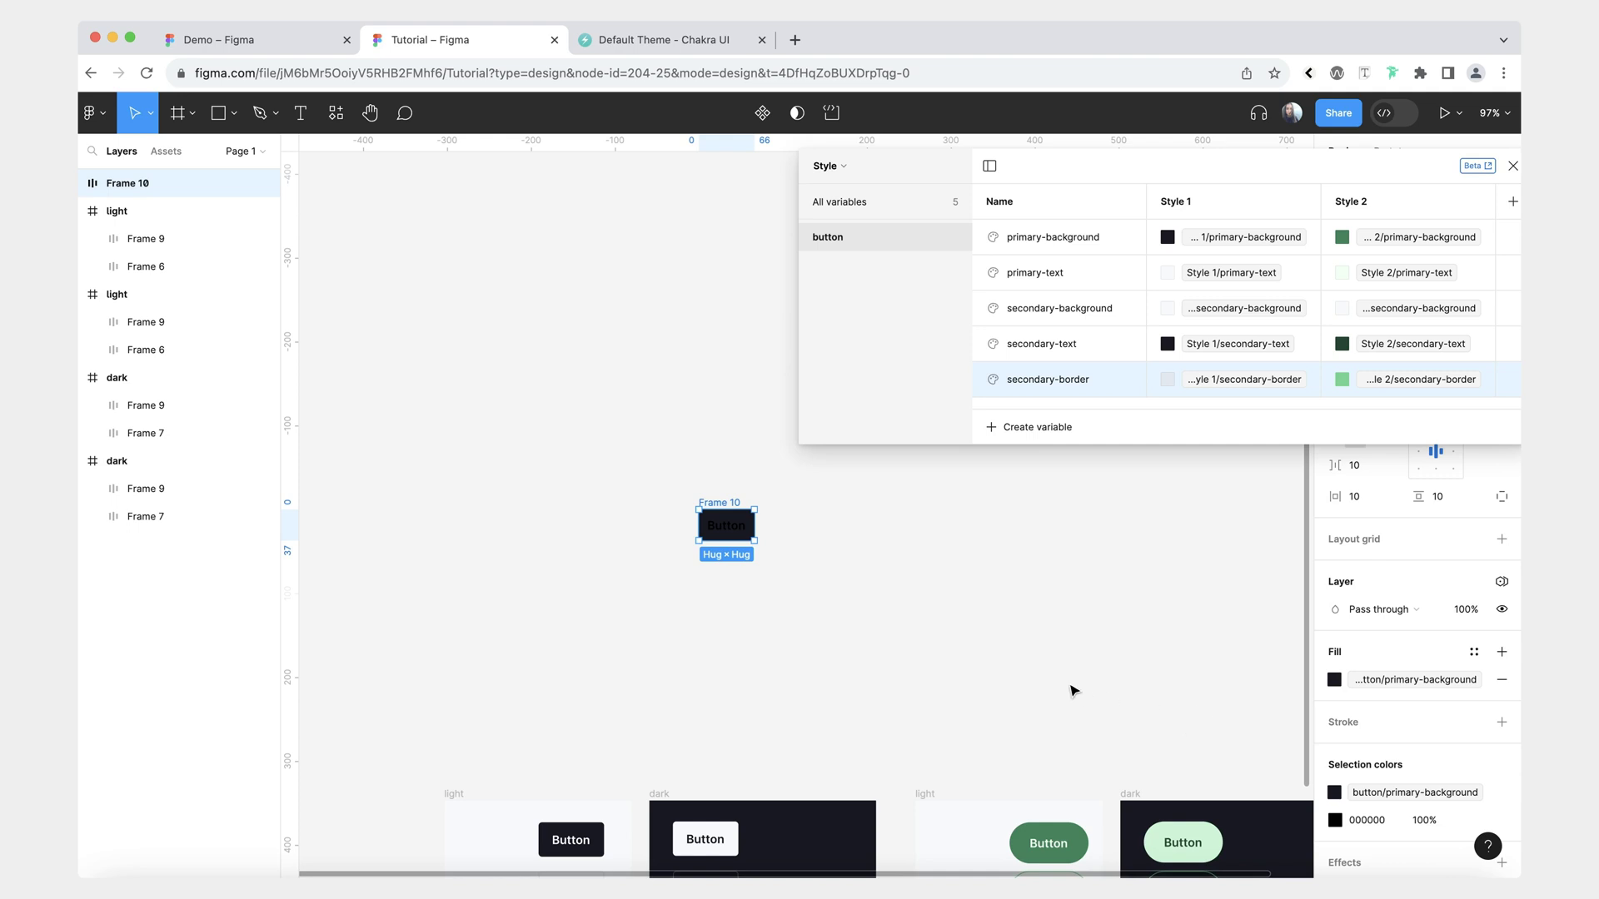
Apply the Style variable button/primary-text to the fill of the Button text layer.
left_click(726, 524)
left_click(1473, 602)
scroll(1259, 775, "down", 6)
left_click(1178, 760)
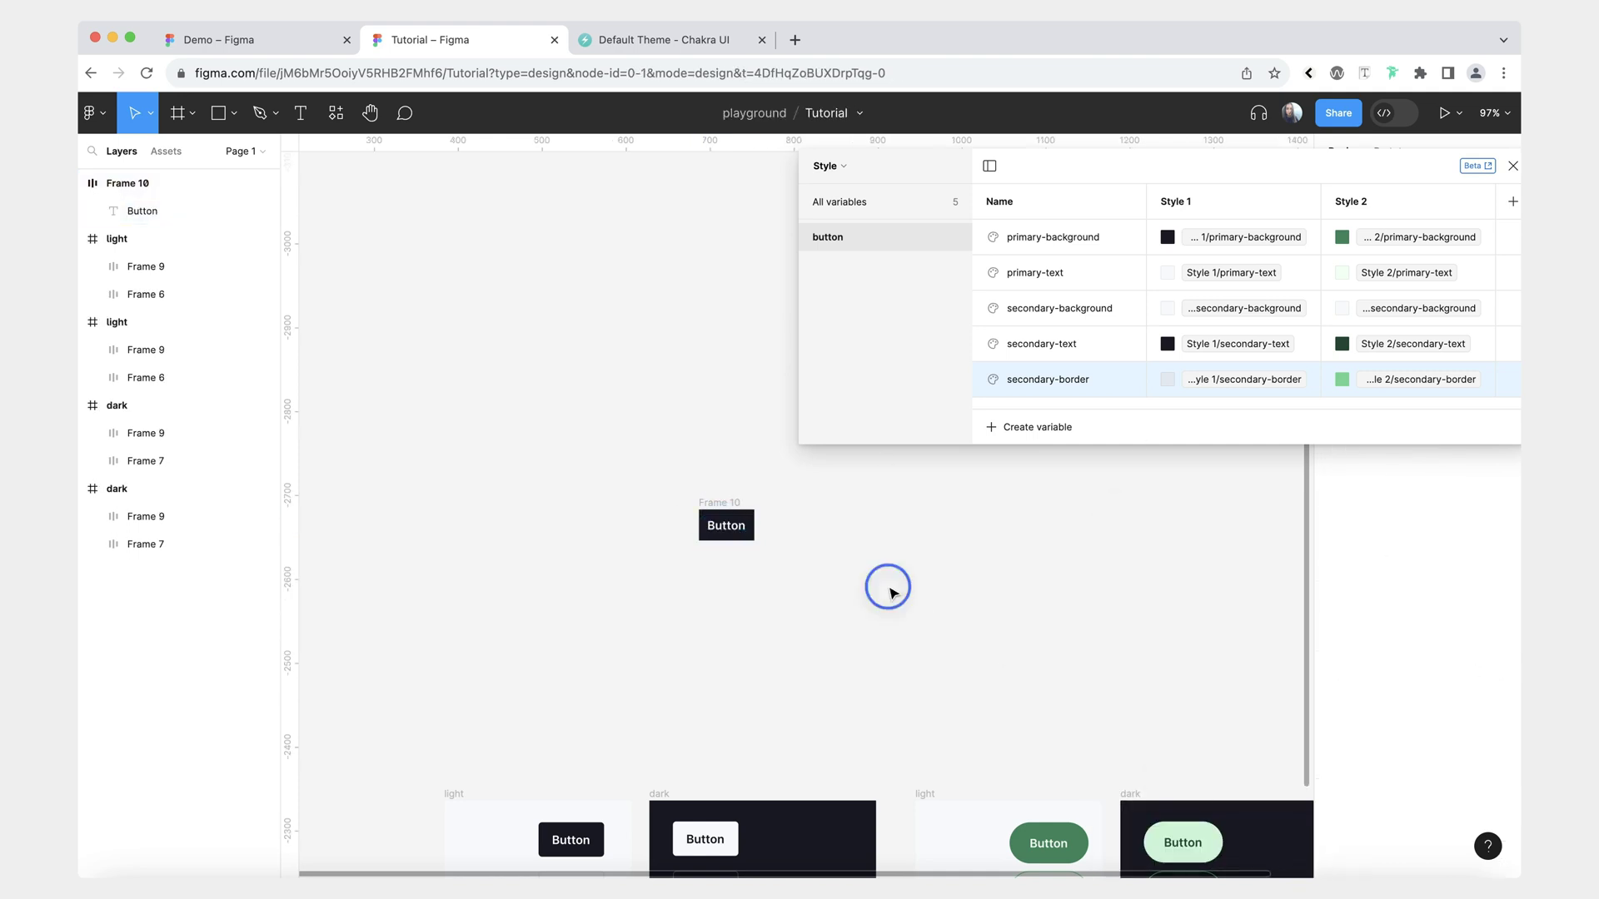
Rename the auto layout frame to Button and turn it into a component.
left_click(713, 502)
type("Button")
left_click(670, 504)
left_click(714, 502)
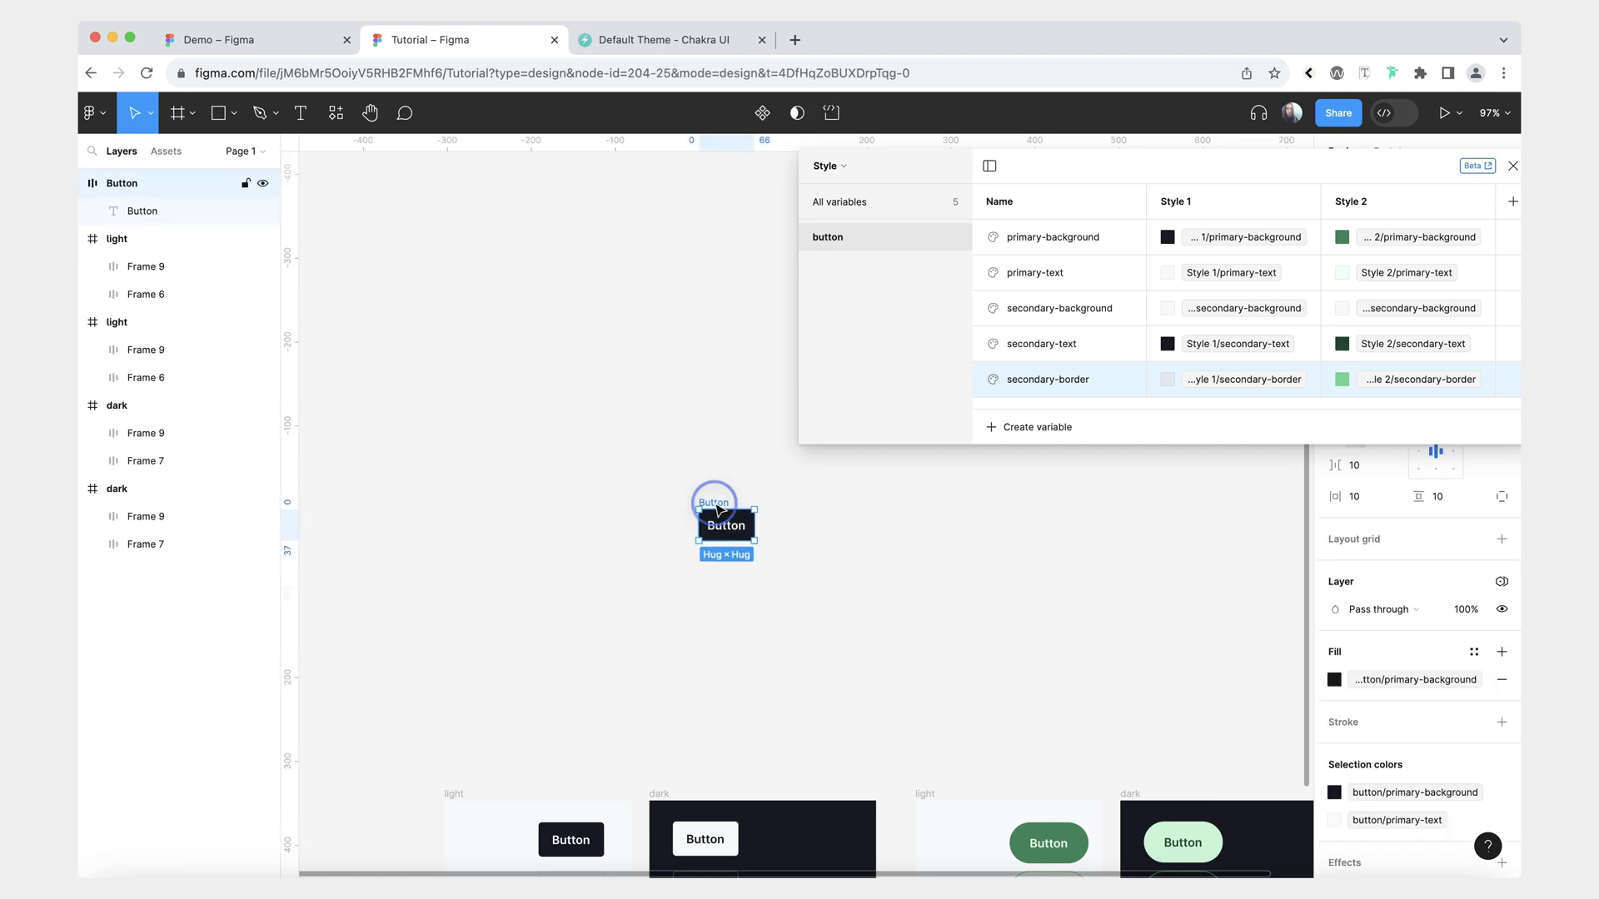
left_click(762, 112)
left_click_drag(727, 504, 713, 414)
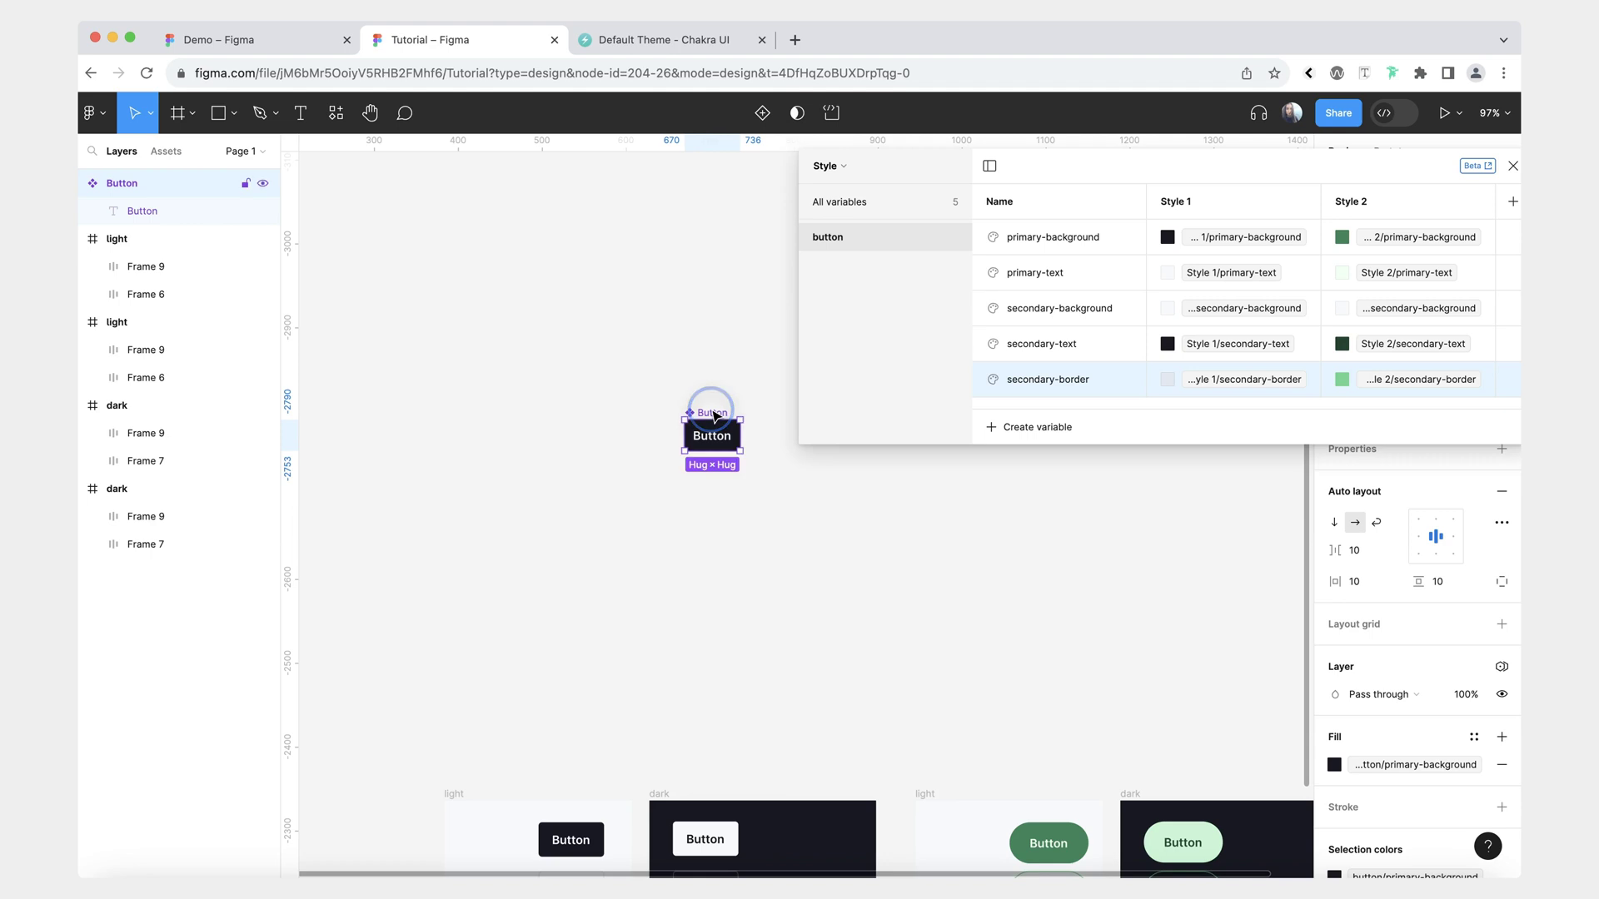
Move the variables window clear of the design properties and add a second variant to the Button component.
left_click_drag(1188, 161, 592, 630)
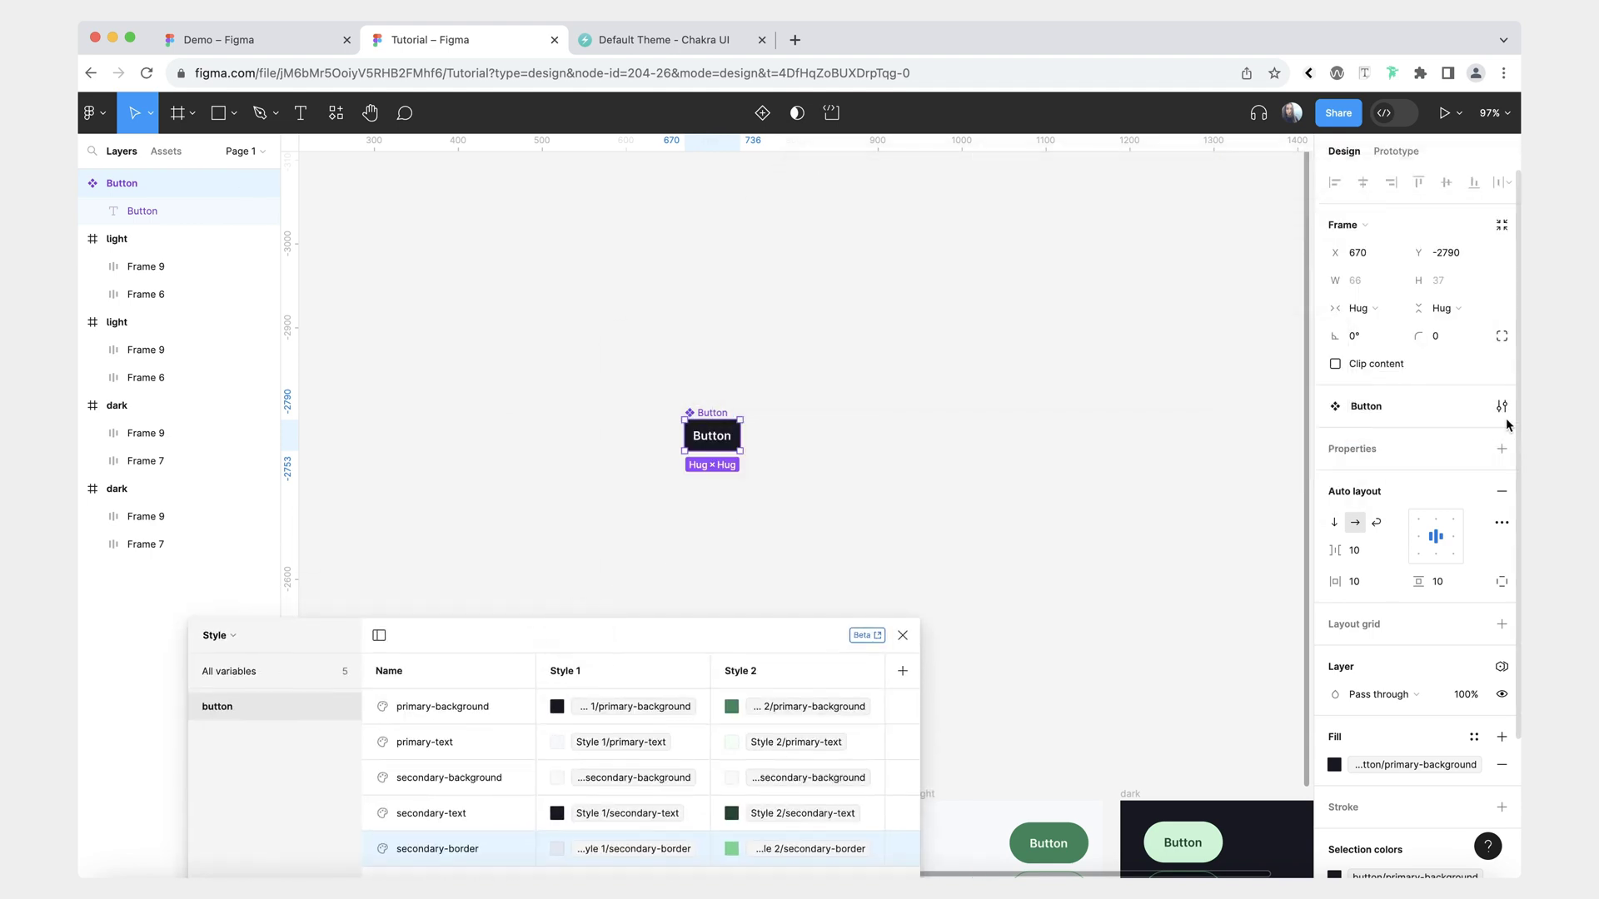
left_click(763, 114)
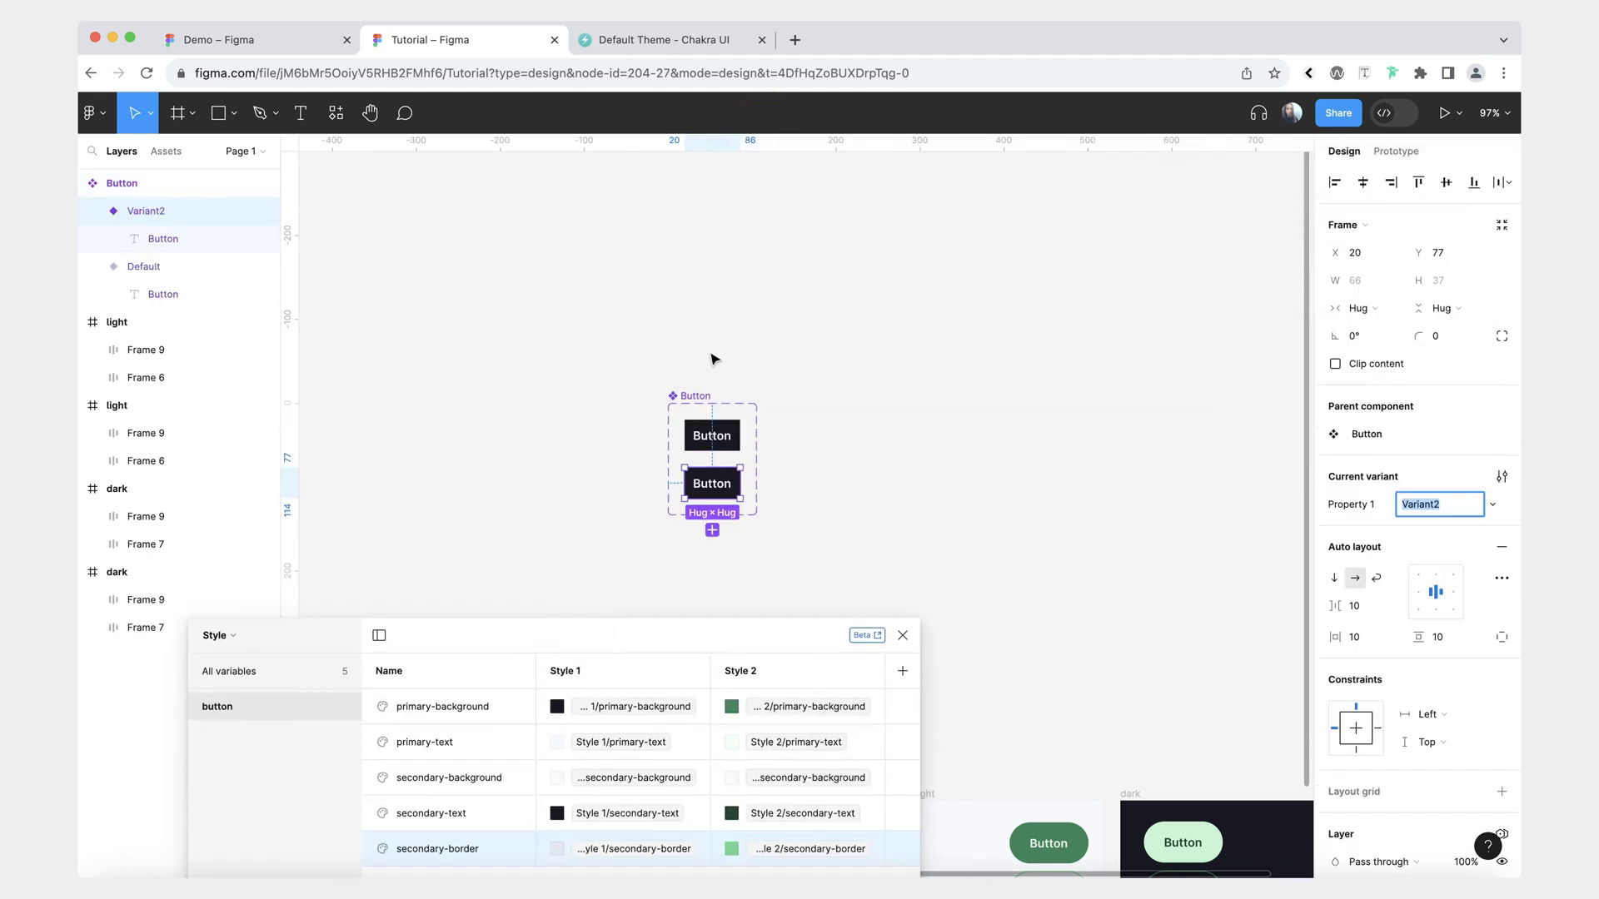
left_click_drag(700, 396, 731, 276)
Set the second variant's fill to button/secondary-background and its text color to button/secondary-text.
left_click(749, 376)
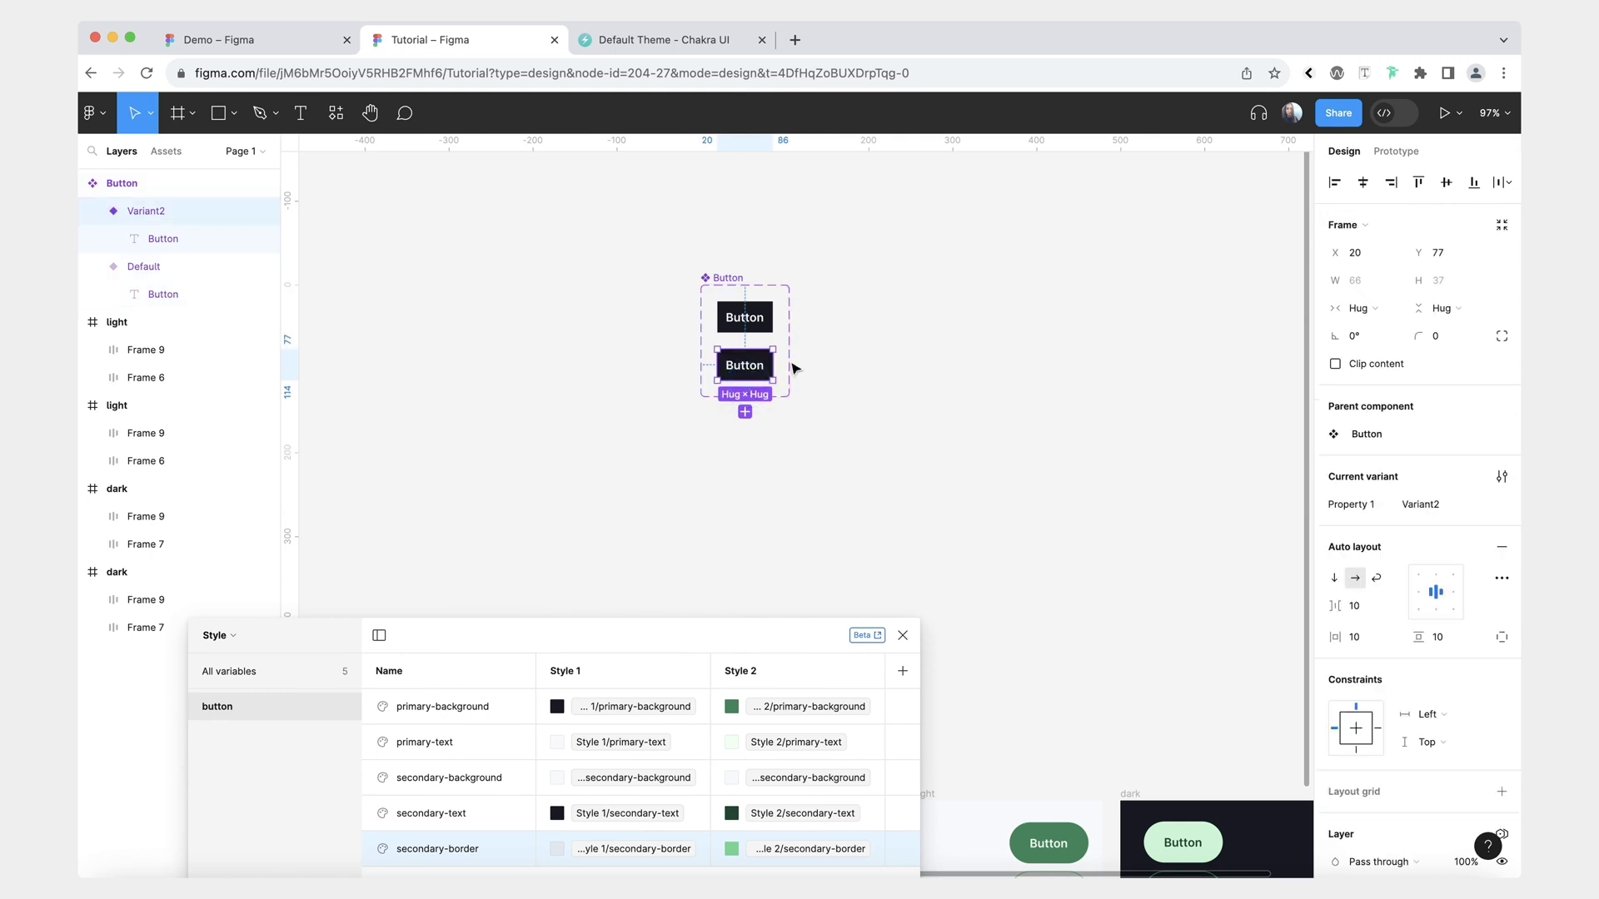
scroll(1366, 637, "down", 5)
left_click(1366, 637)
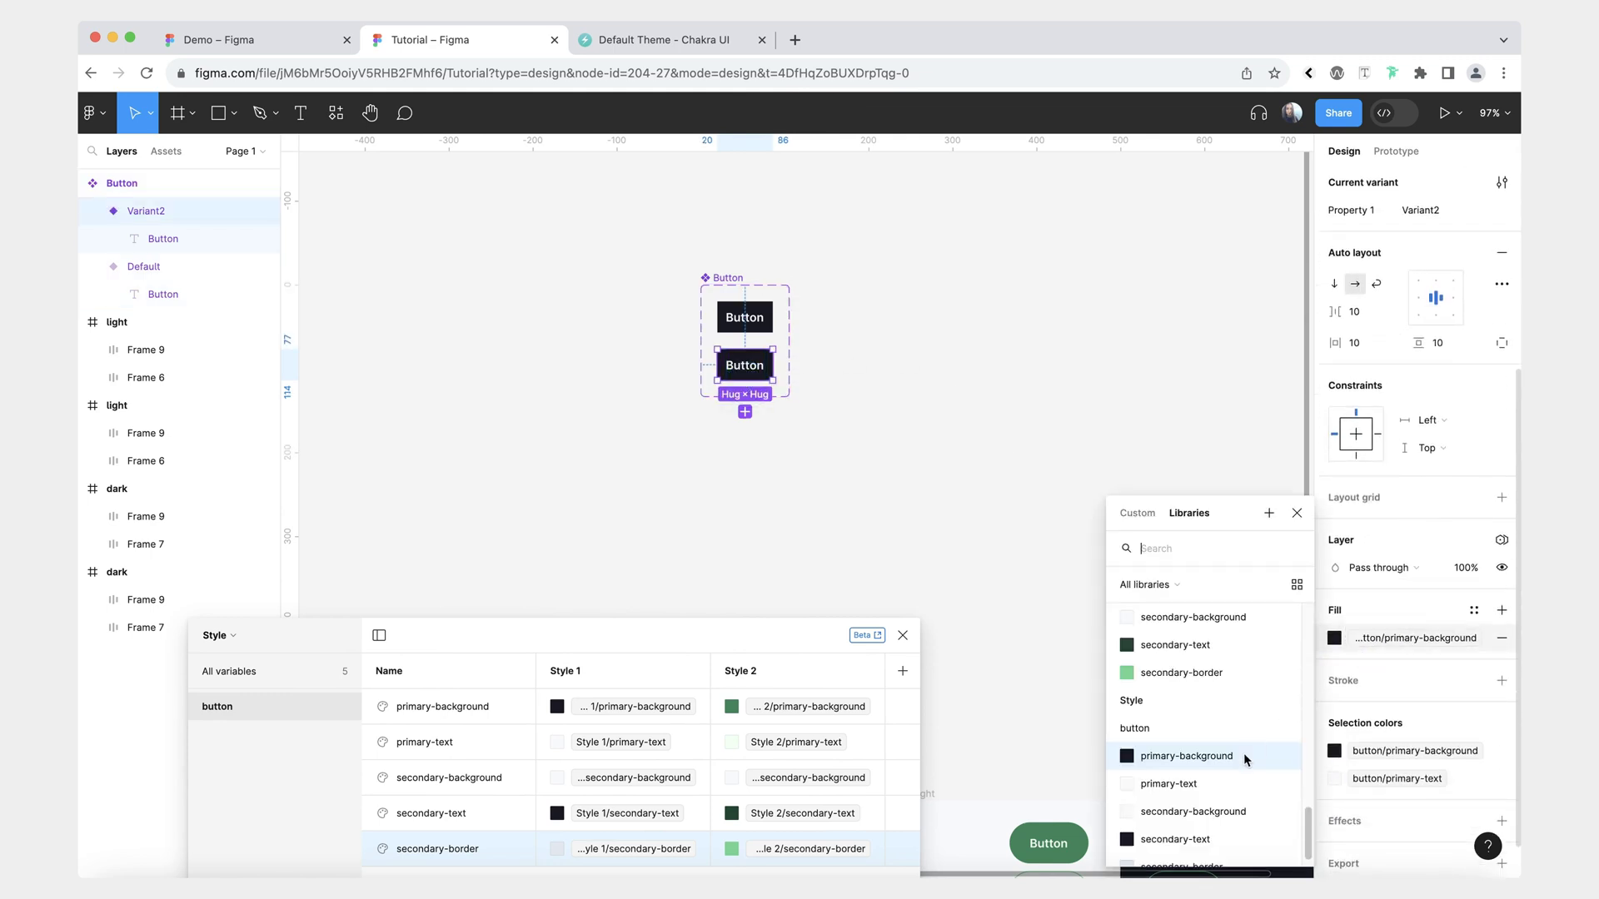
left_click(1218, 811)
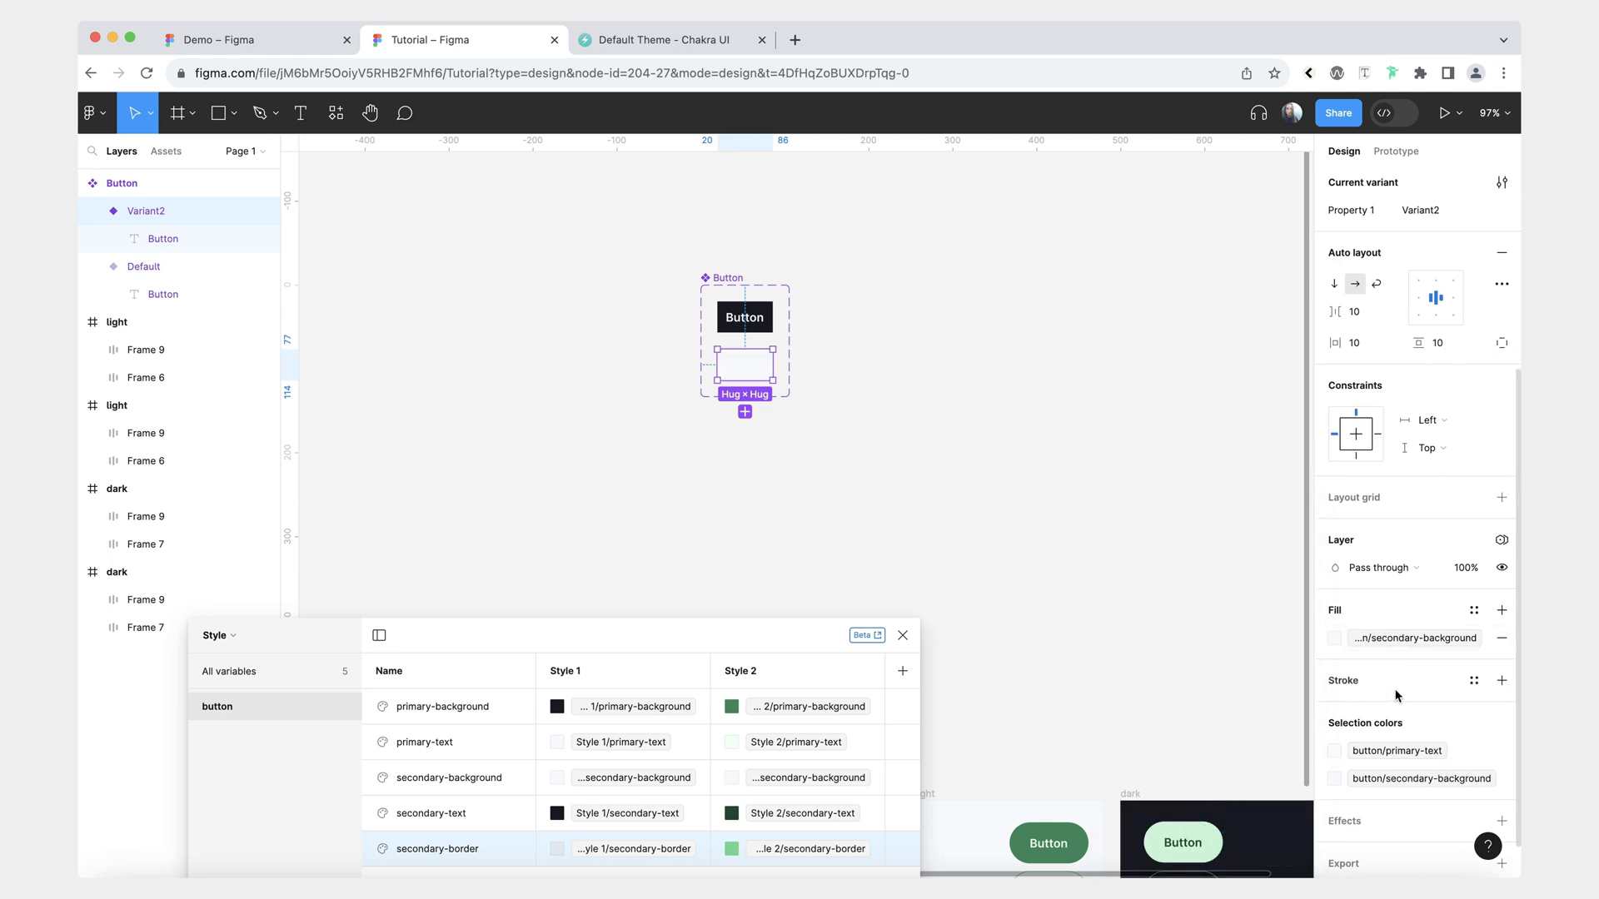
left_click(1416, 750)
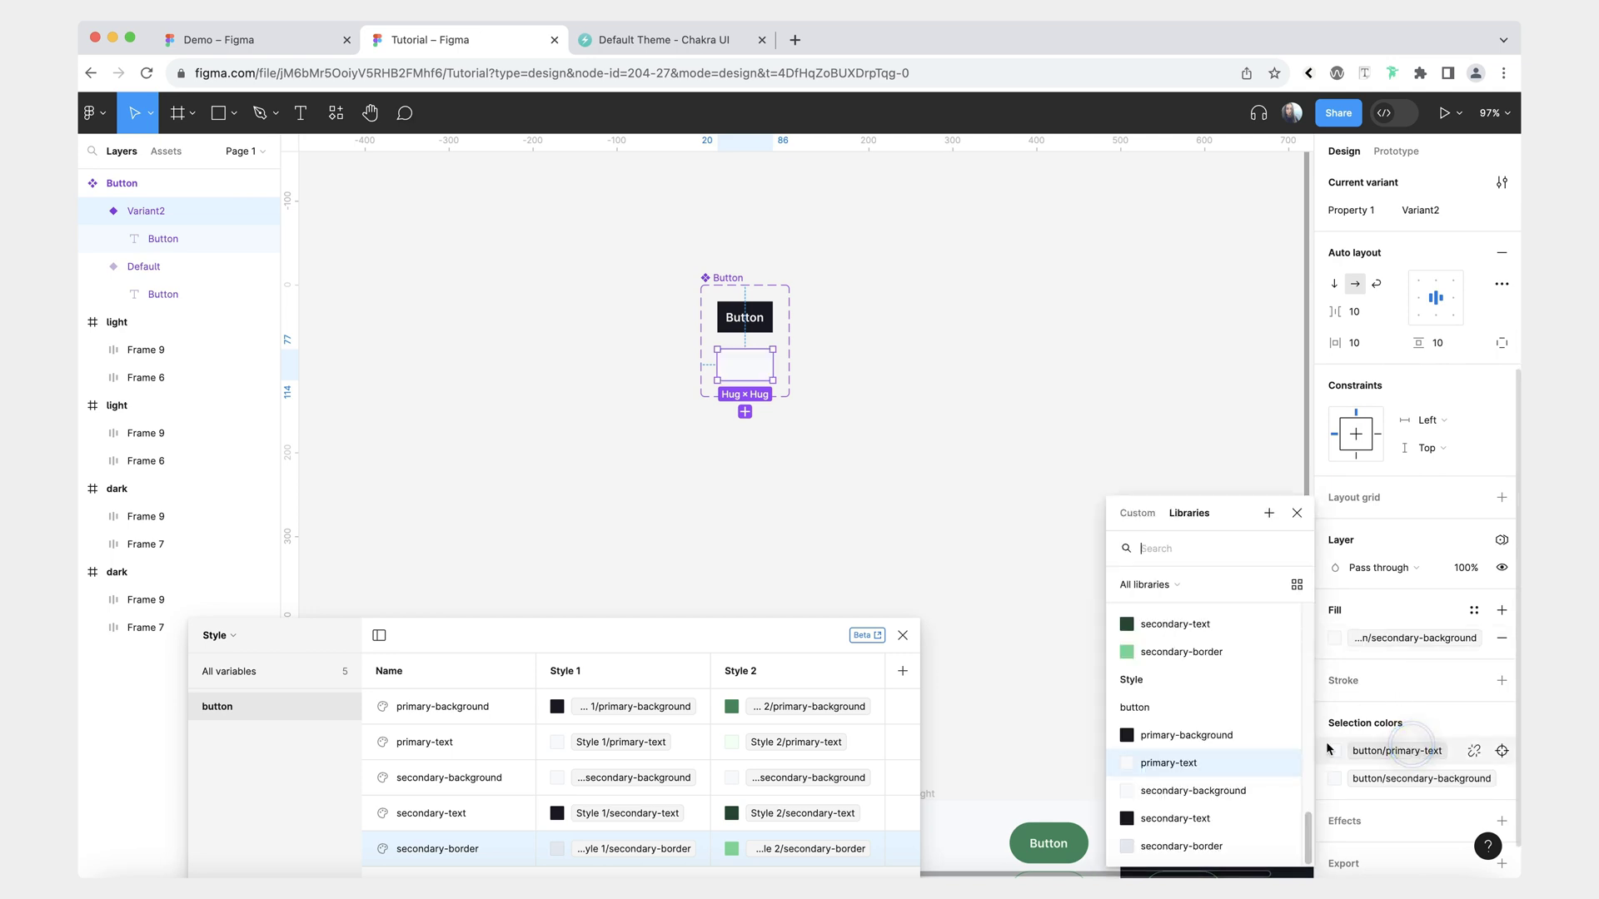
left_click(1207, 820)
Add a stroke to the second Button variant and apply the Style variable button/secondary-border to it.
scroll(1450, 643, "down", 1)
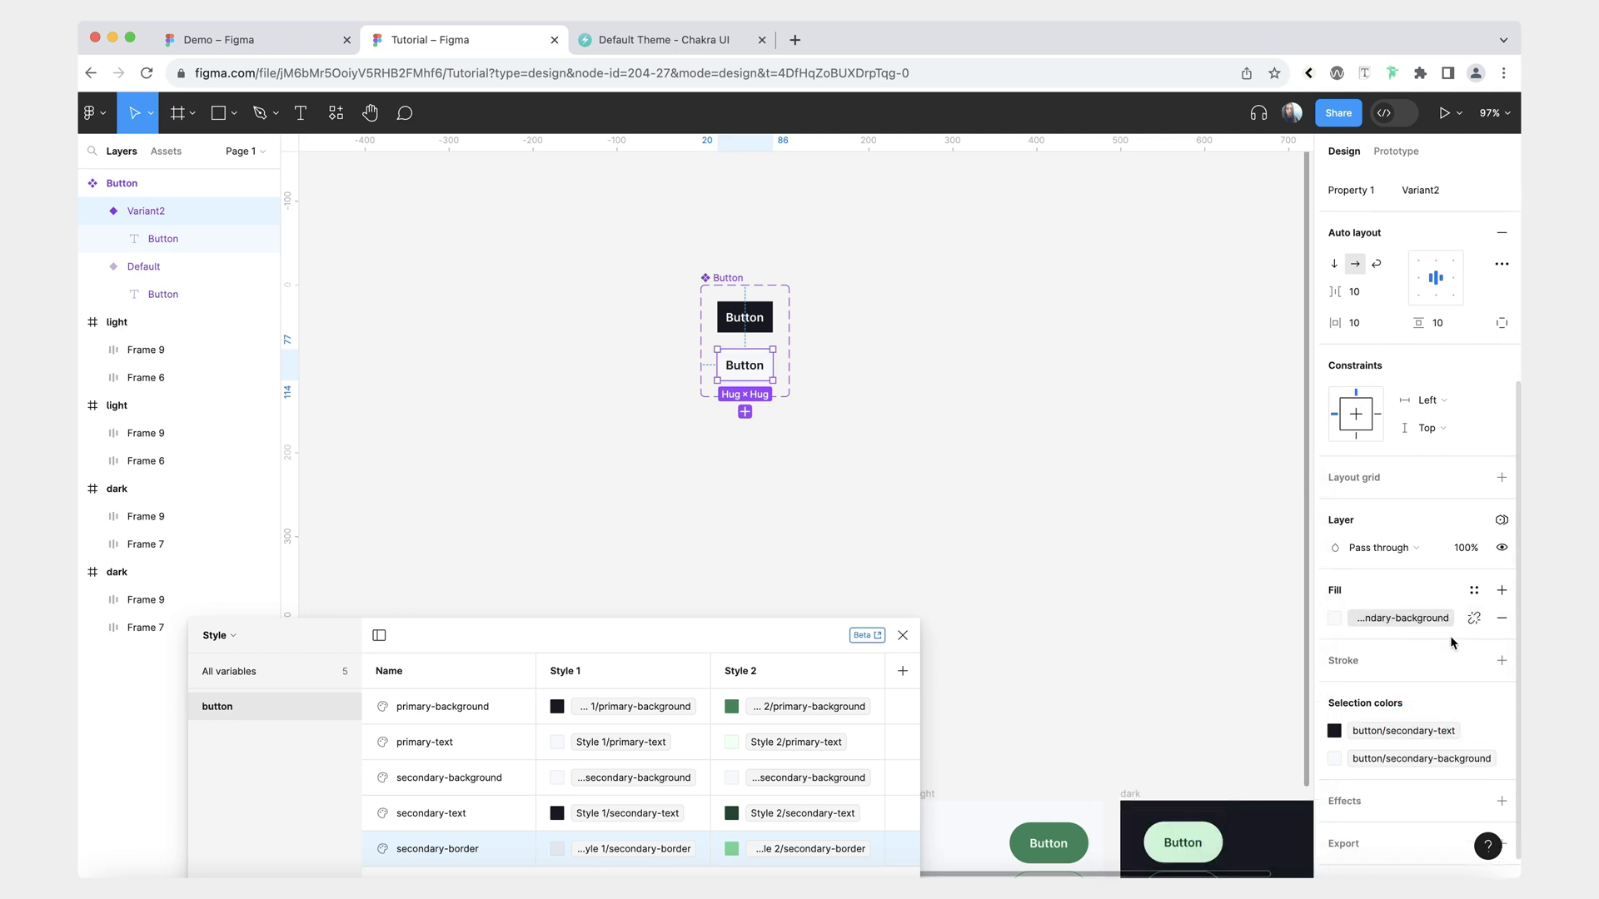
left_click(1500, 646)
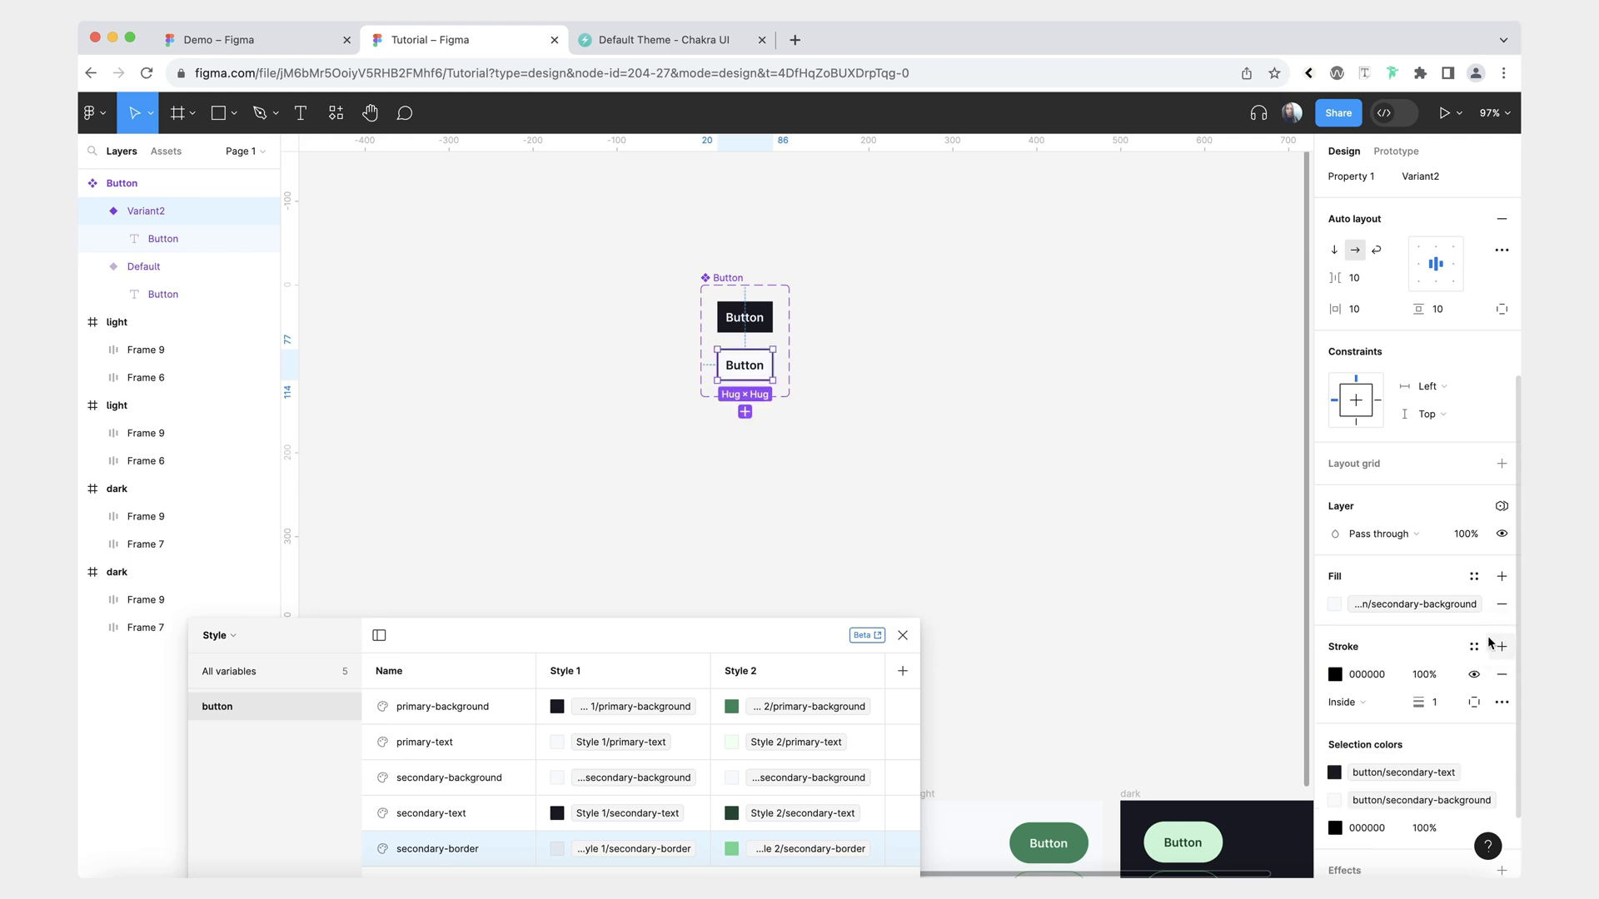
left_click(1474, 646)
scroll(1253, 773, "down", 5)
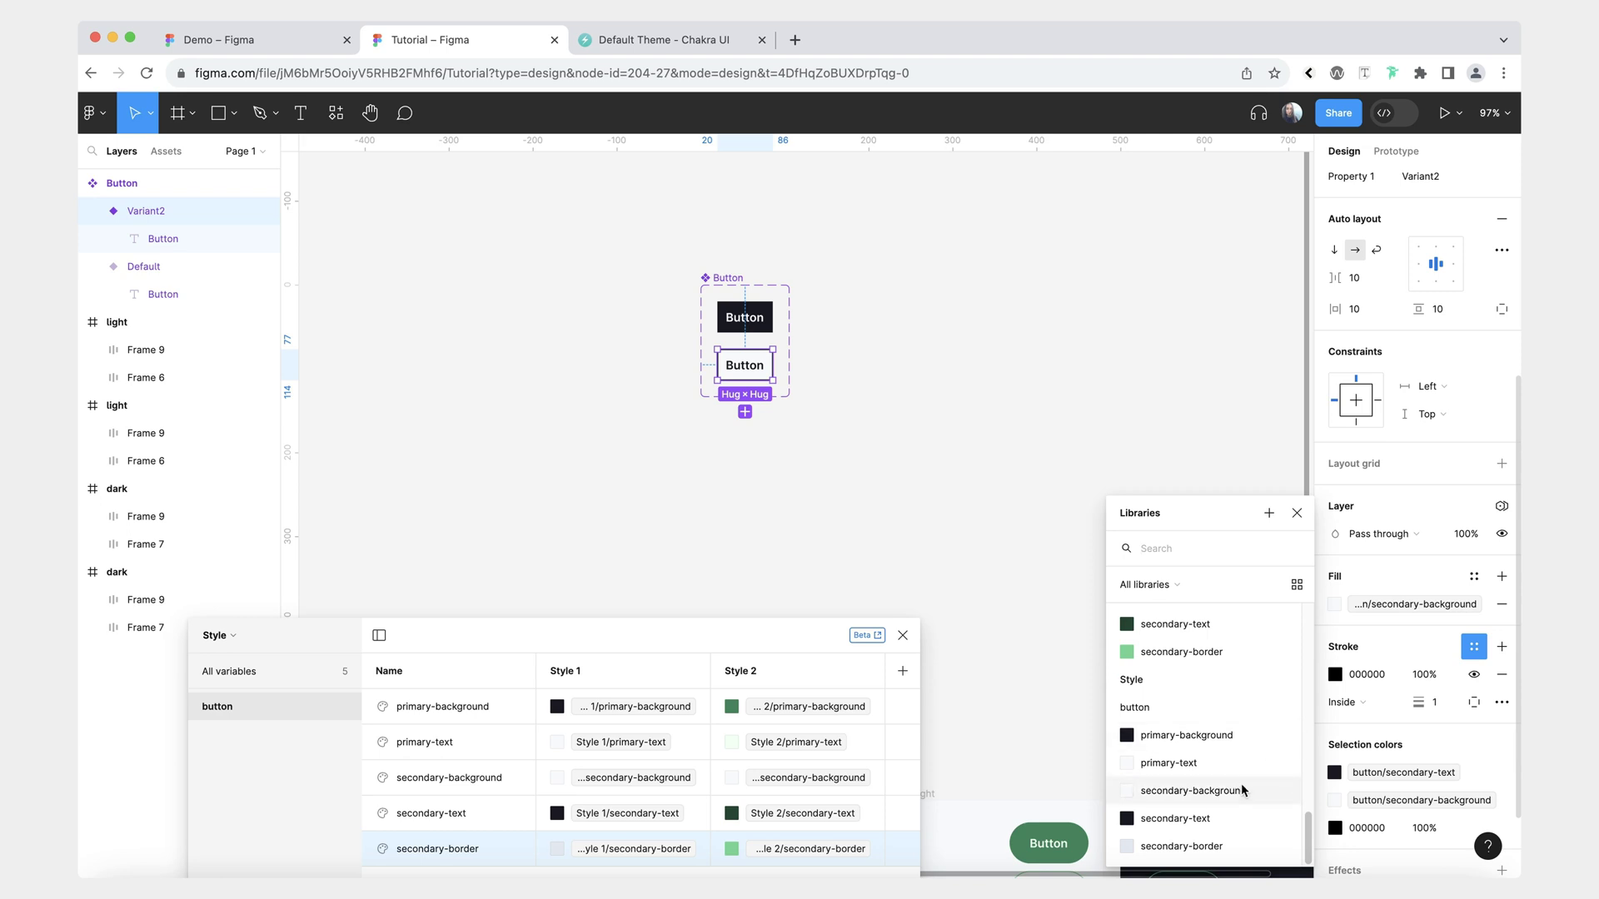
left_click(1240, 846)
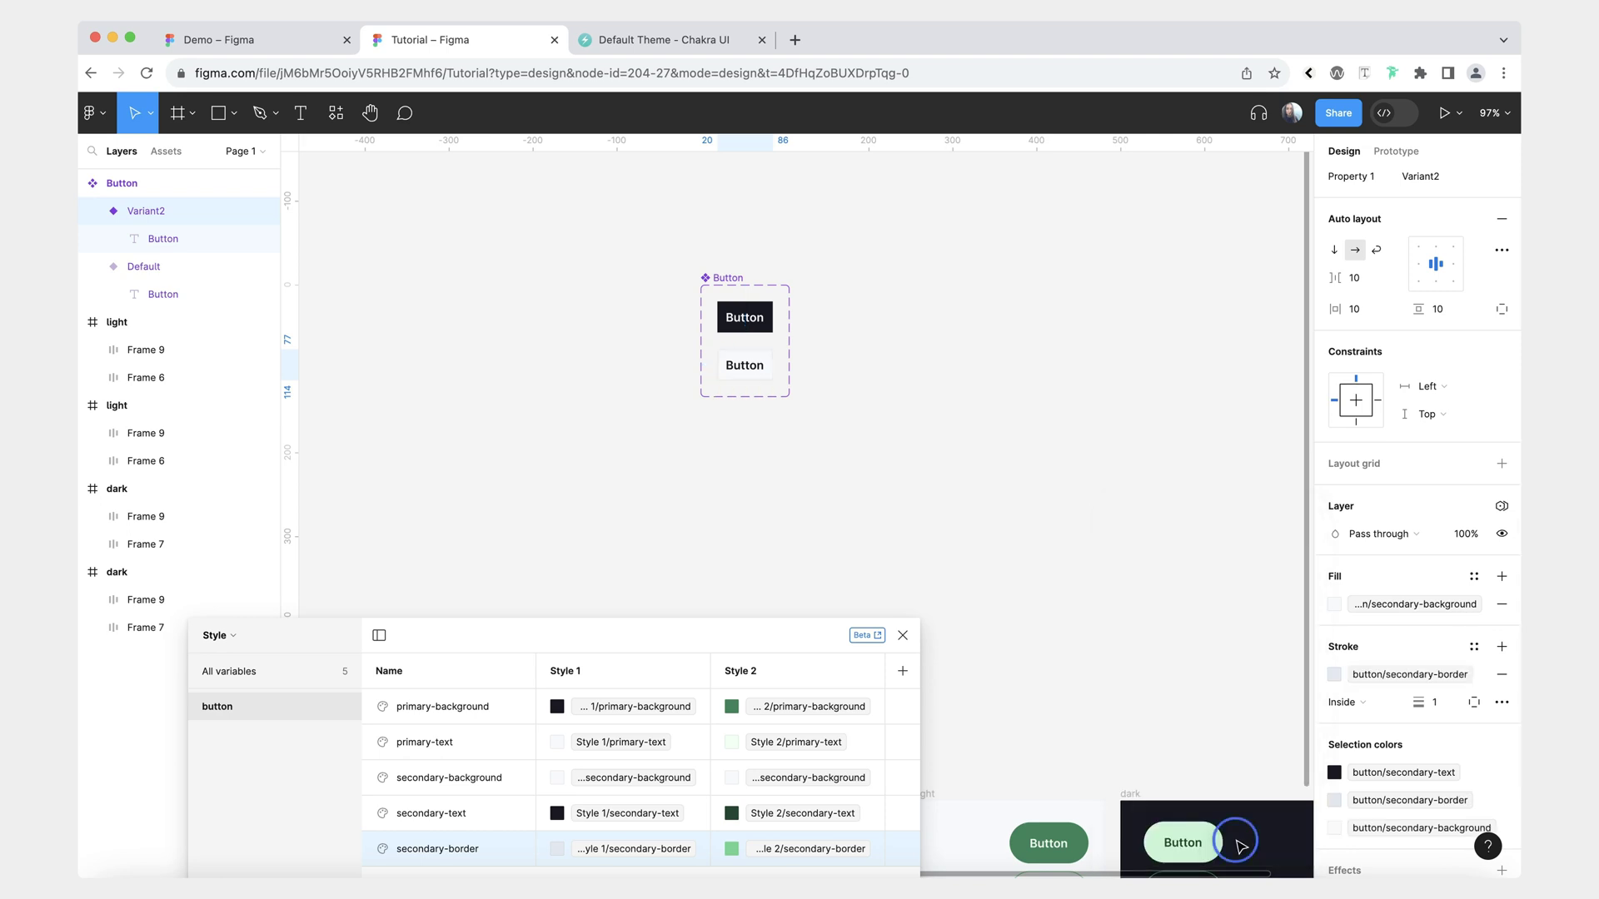
Rename the Button component set's variant property to Variant.
left_click(945, 484)
key("shift+2")
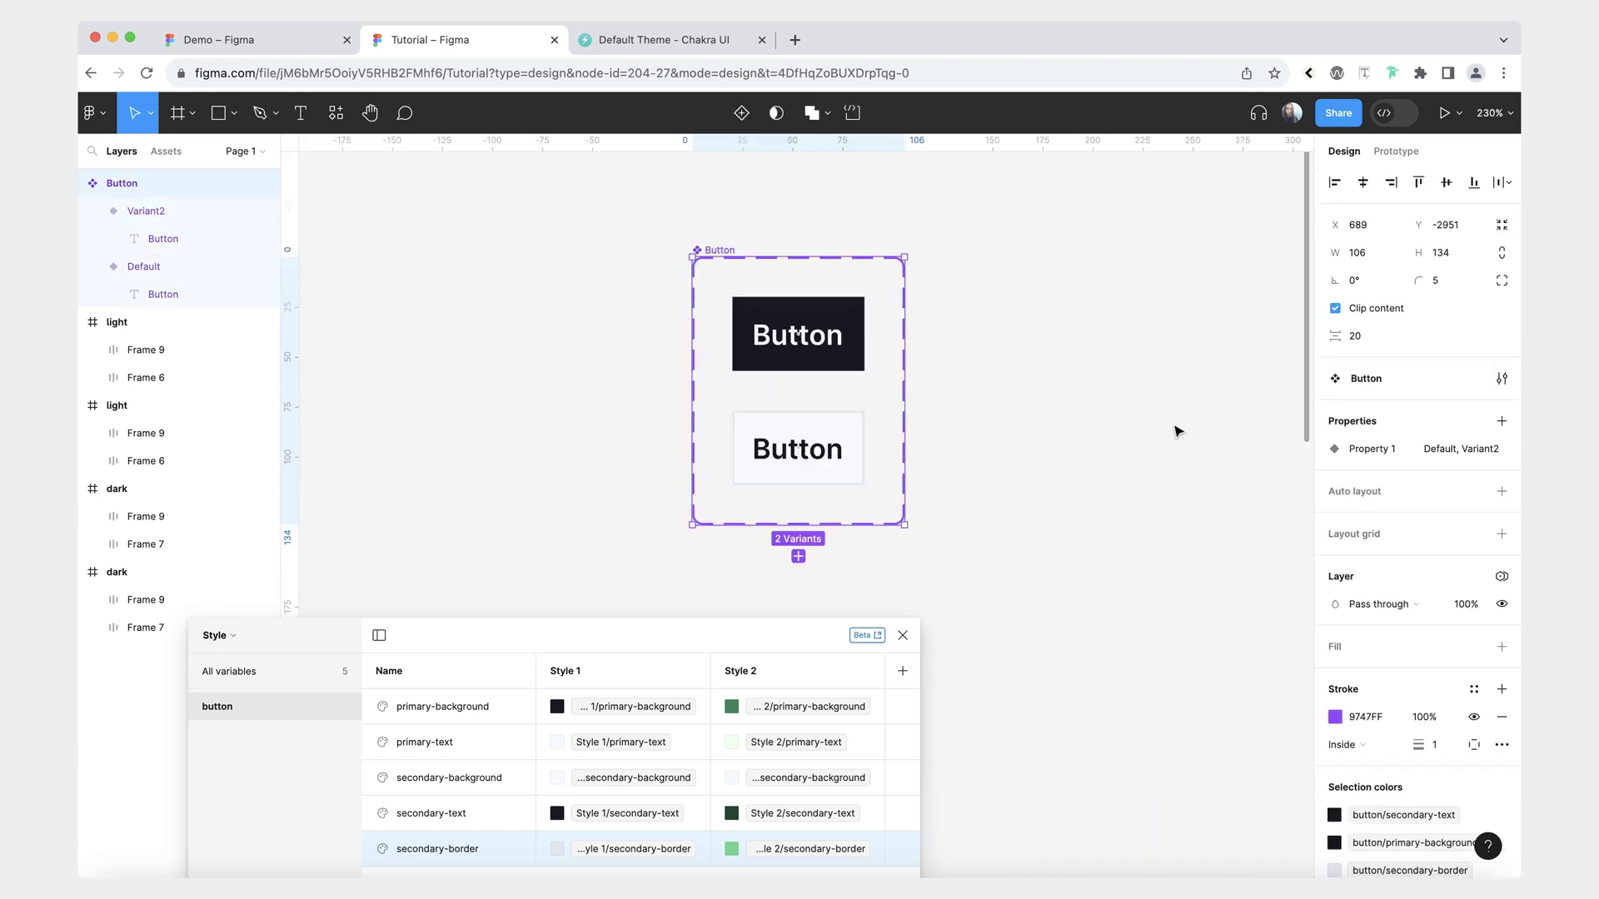
double_click(1374, 450)
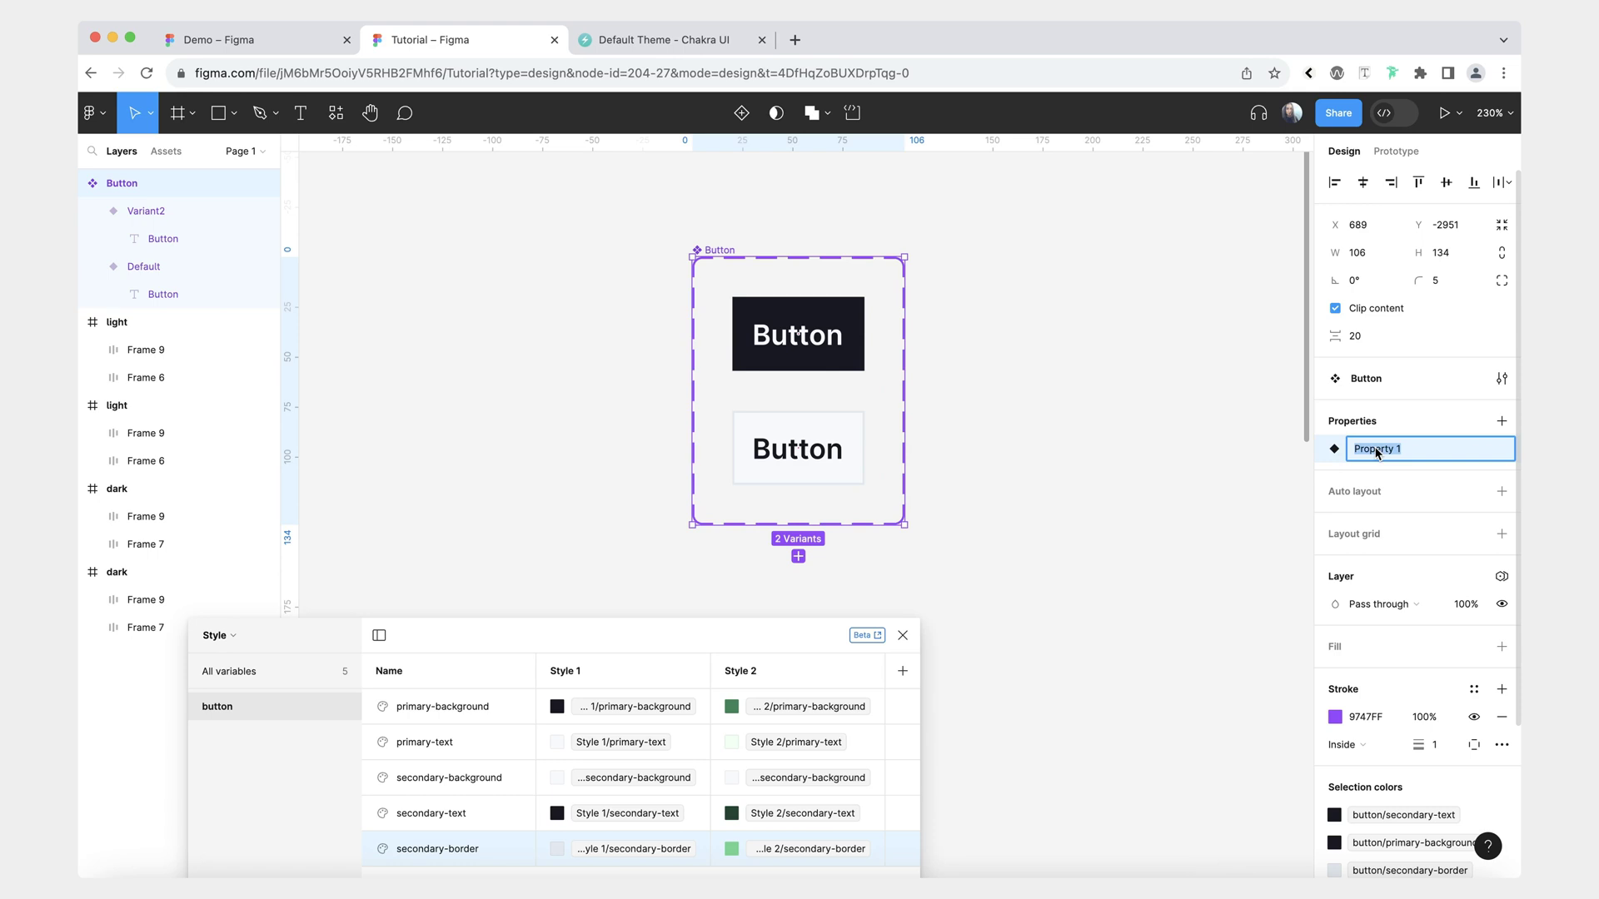
type("Variant")
key("Return")
Rename the Variant property's values from Default and Variant2 to primary and secondary.
left_click(1475, 450)
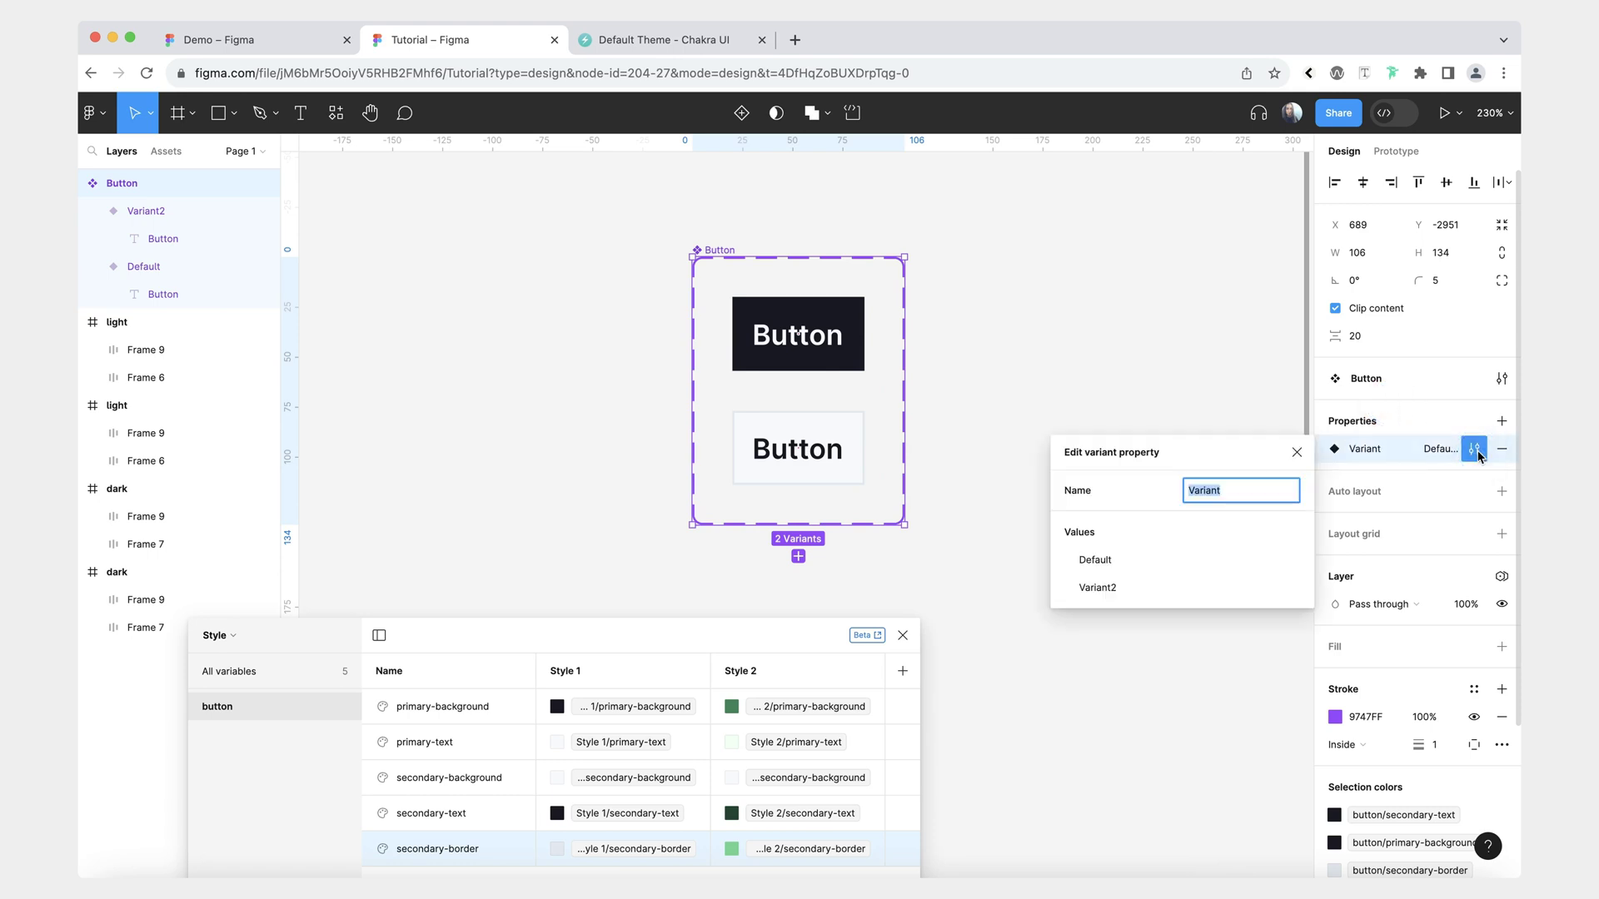
double_click(1093, 560)
type("primary")
double_click(1093, 588)
type("secondary")
key("Return")
left_click(1295, 559)
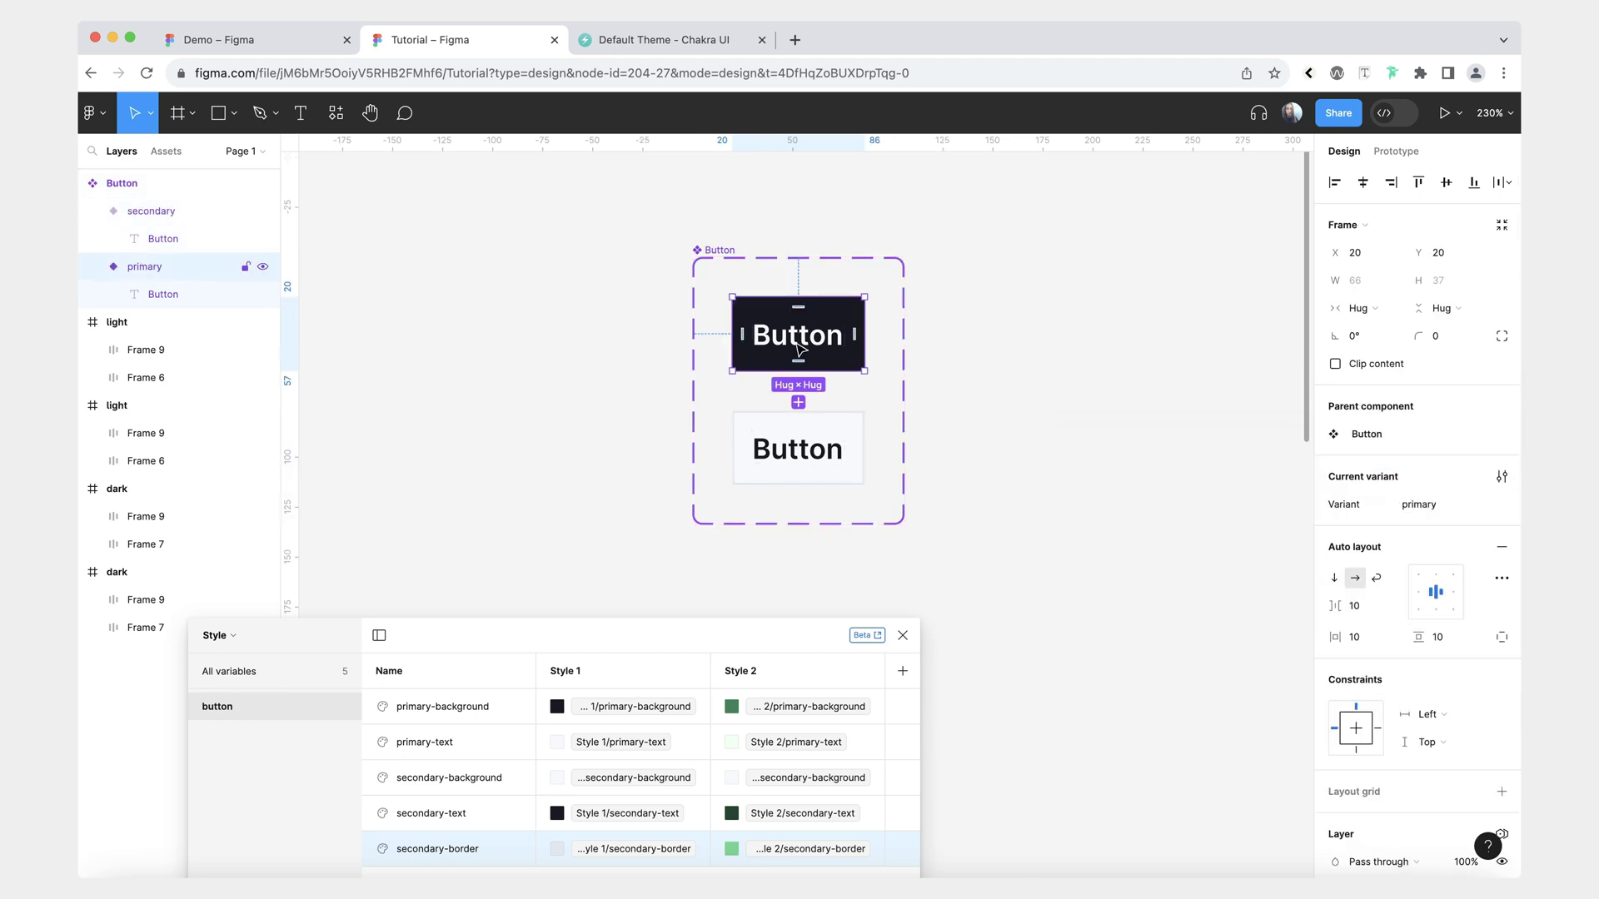
left_click(797, 448)
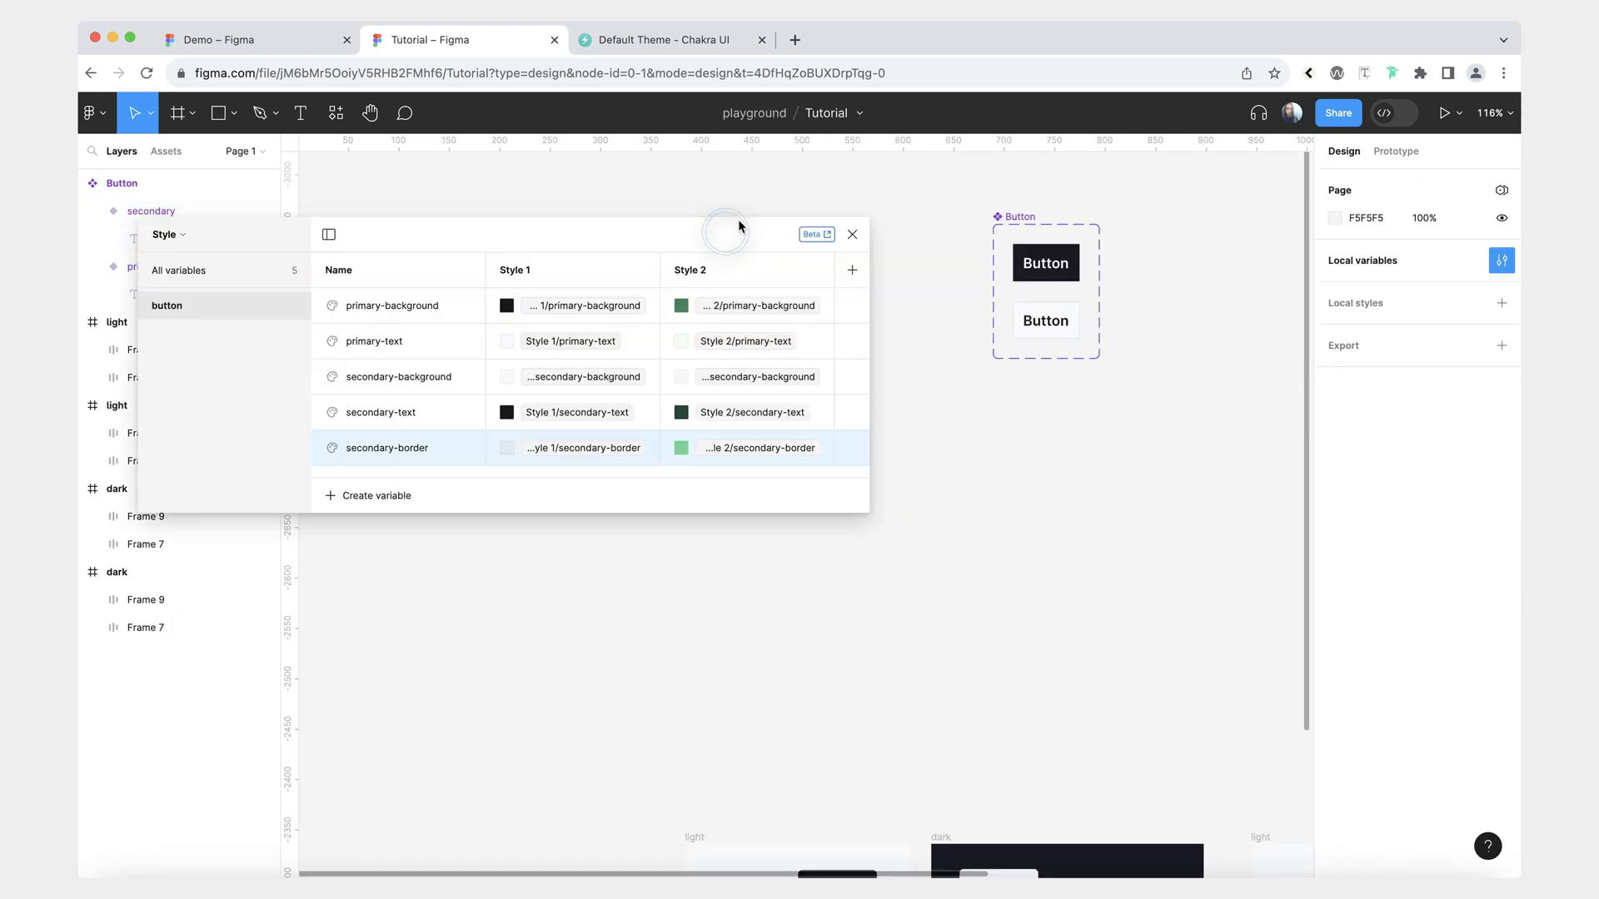
Set the Button component set's variable modes to Style 1 for Style and Light for Theme.
left_click(1020, 216)
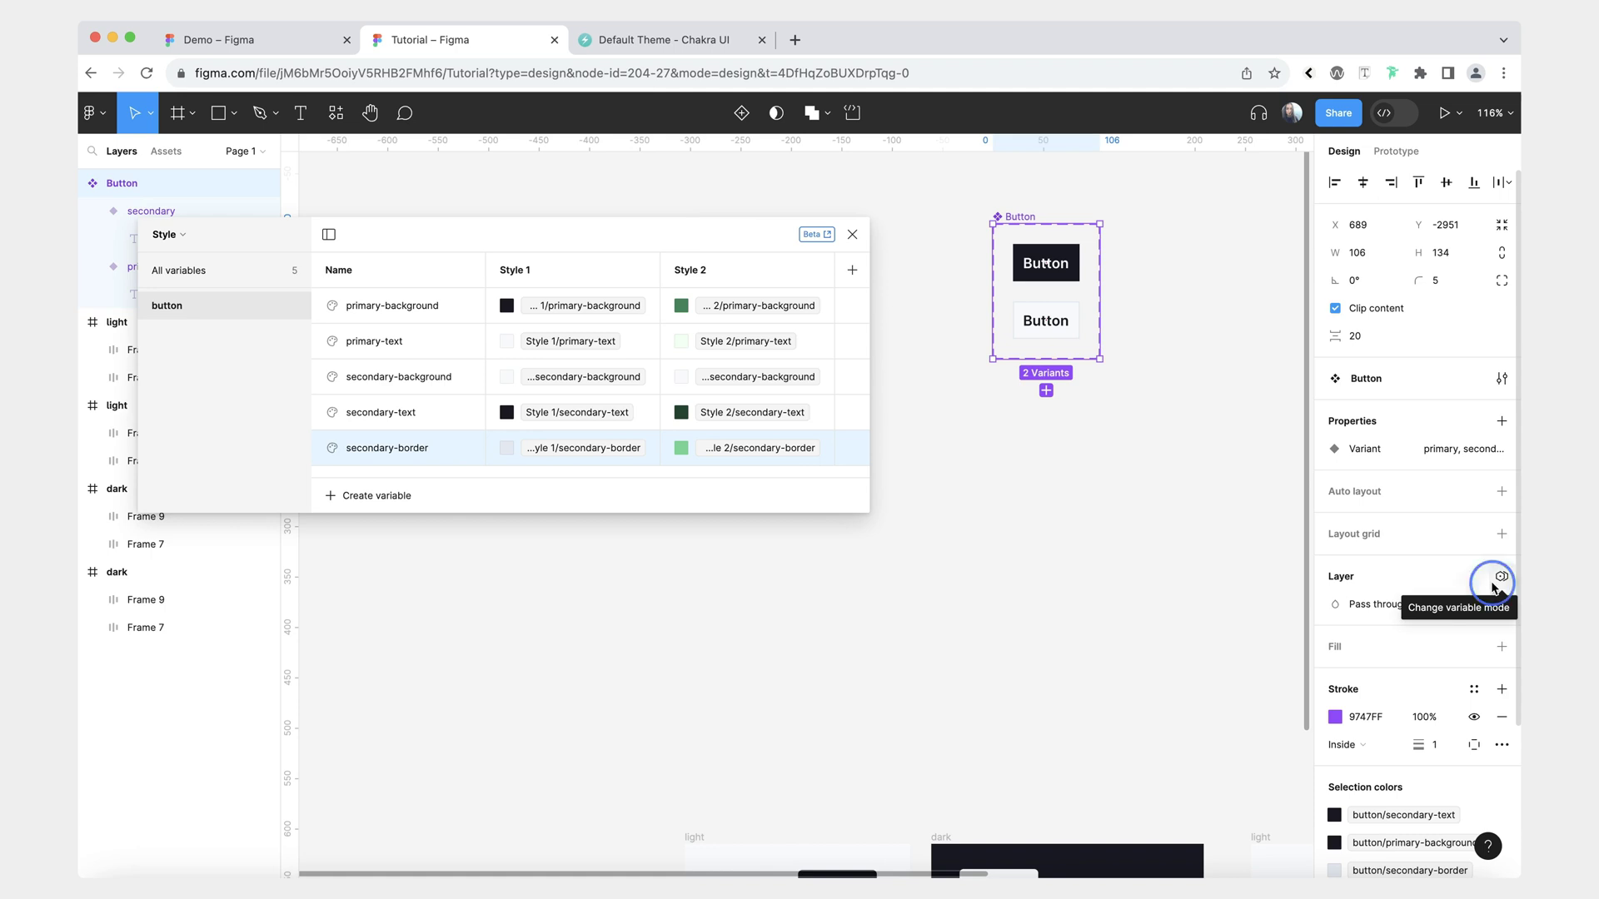
left_click(1494, 583)
mouse_move(1481, 630)
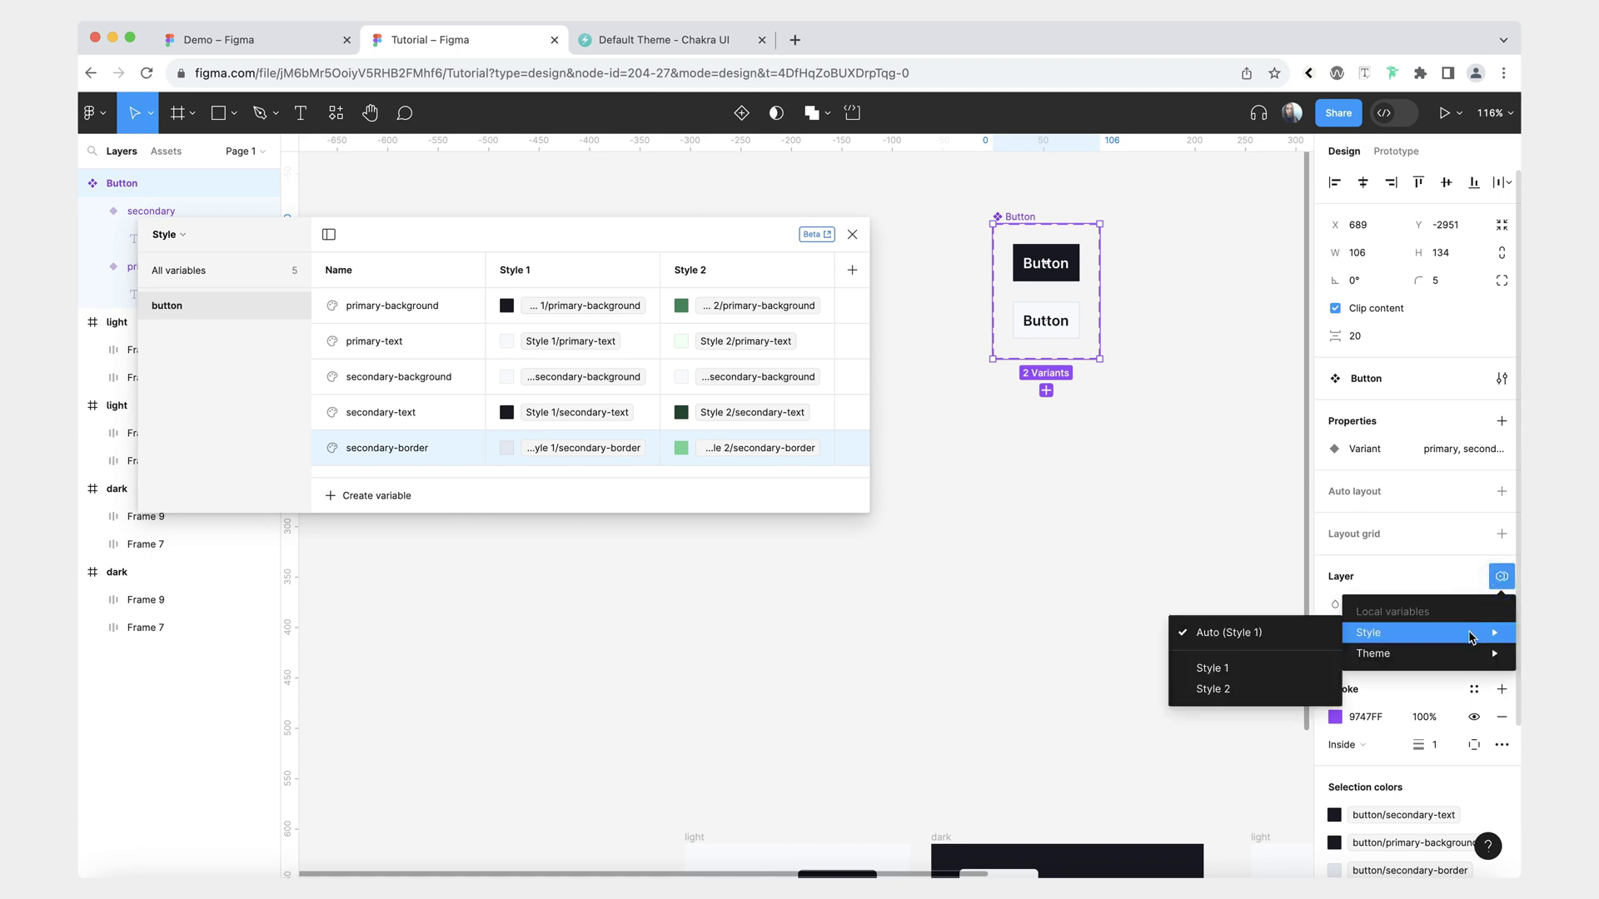
left_click(1216, 670)
left_click(1500, 577)
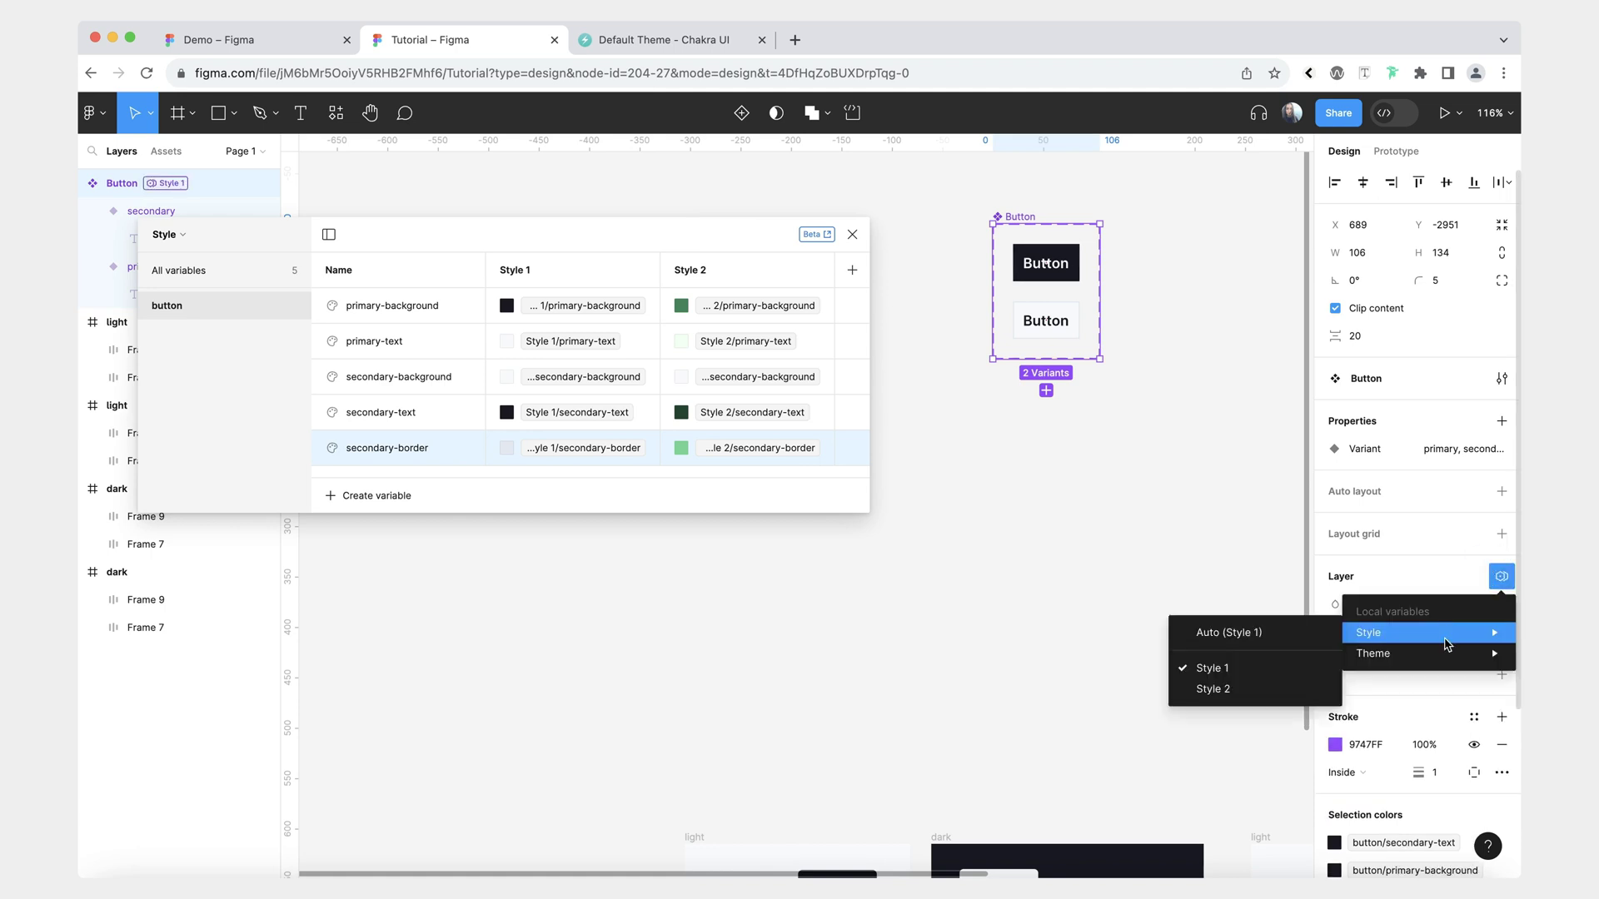
mouse_move(1437, 663)
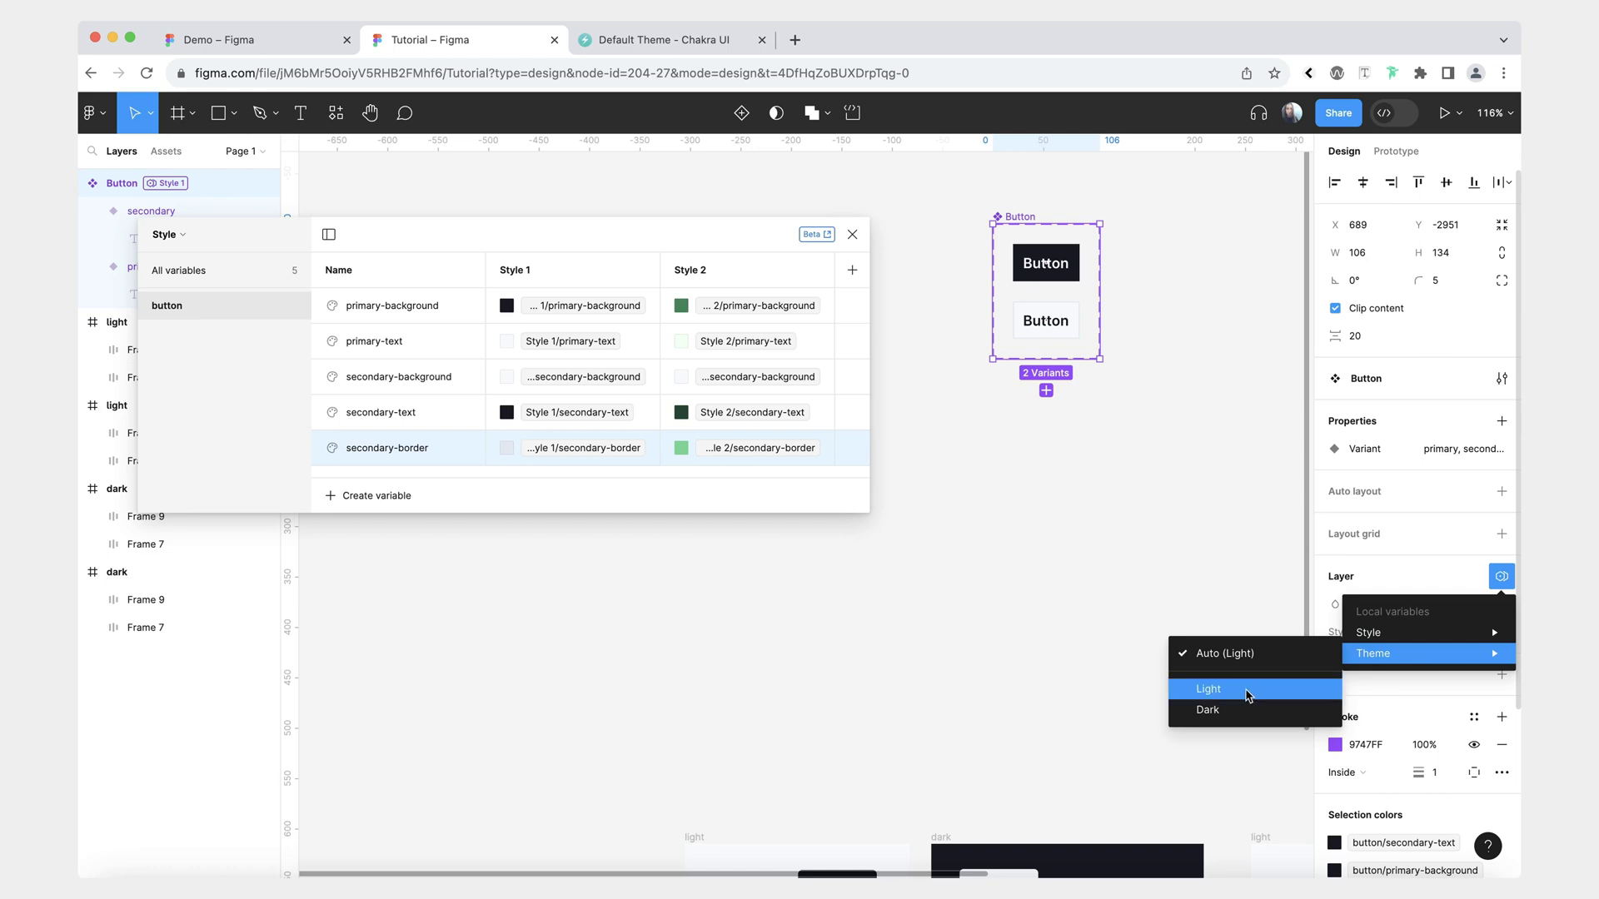
left_click(1212, 689)
Switch the Button component set's variable modes to Style 2 and Dark to preview the variants.
left_click(1449, 633)
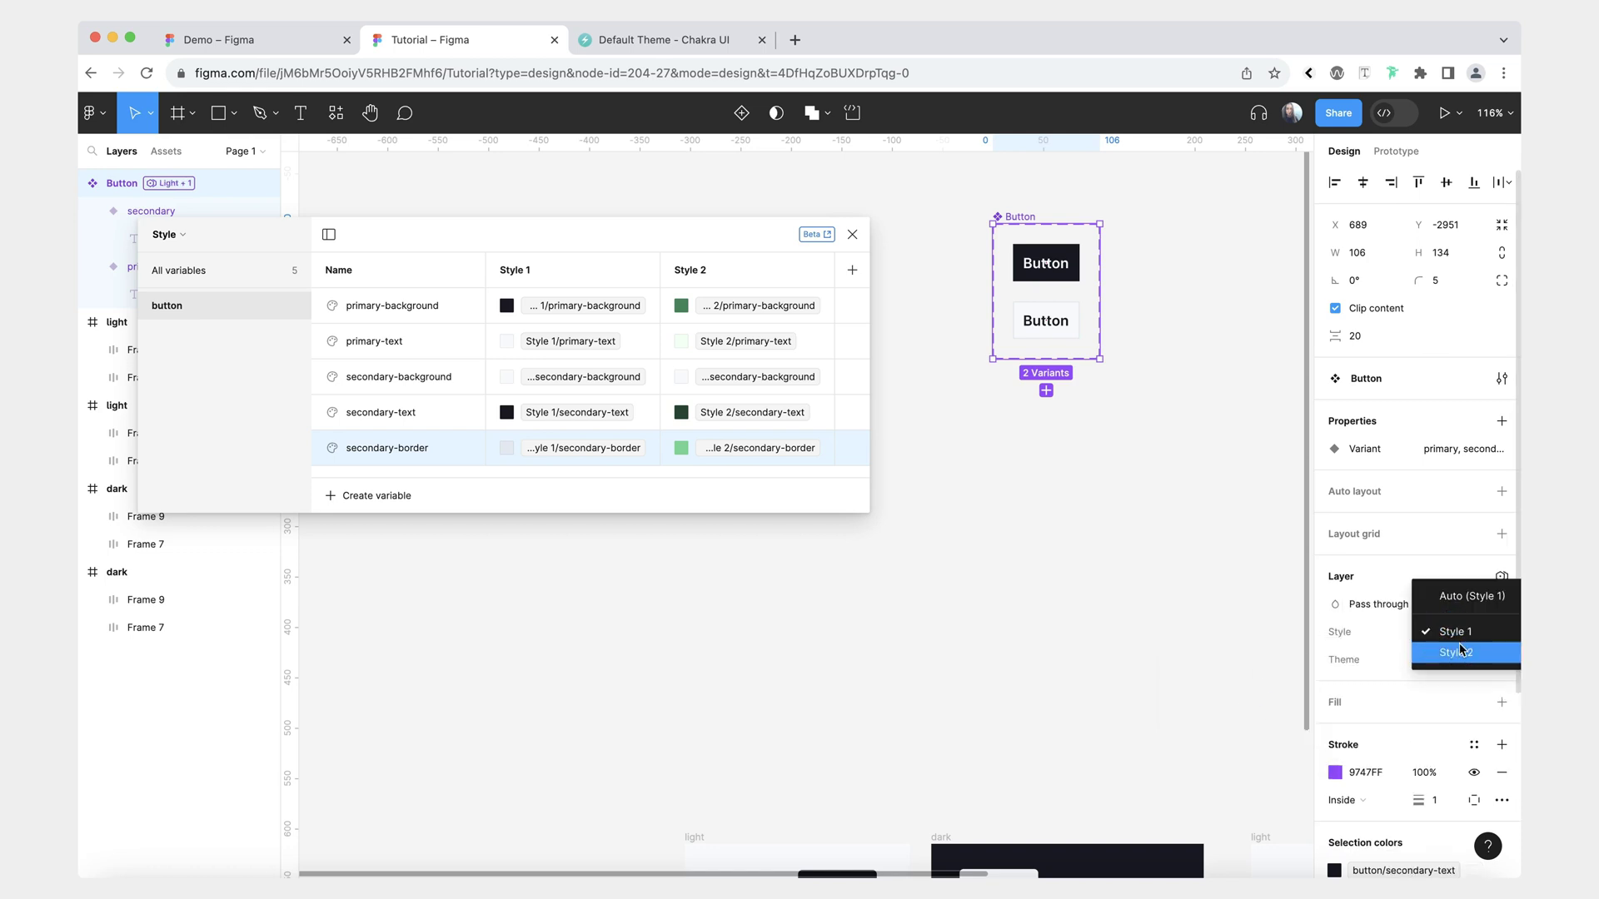
left_click(1454, 653)
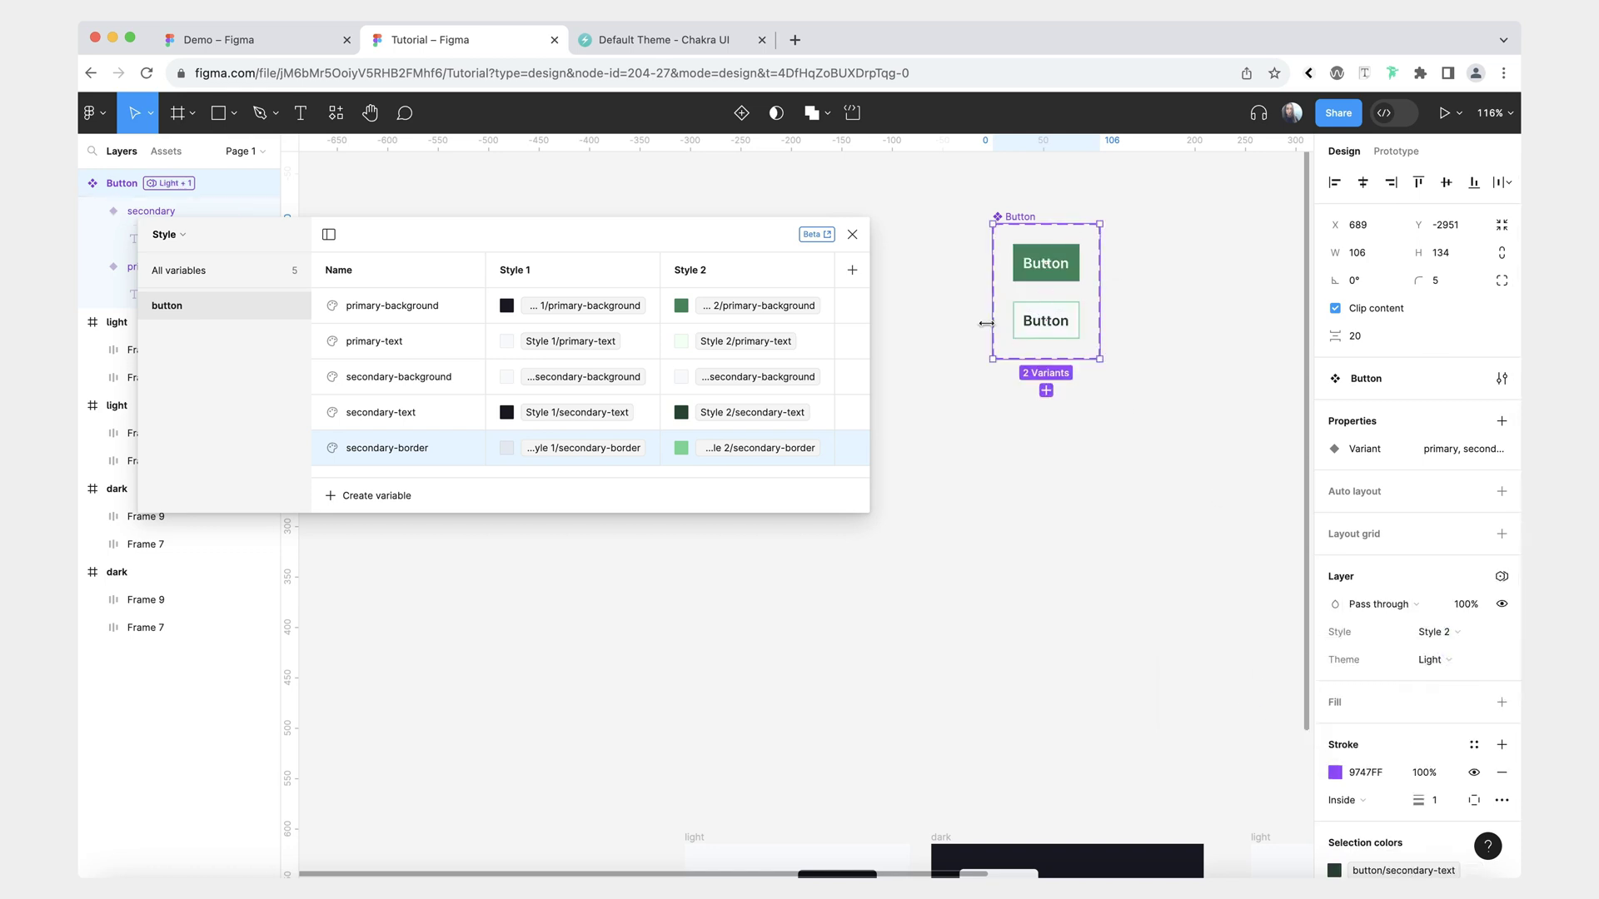
left_click(1434, 659)
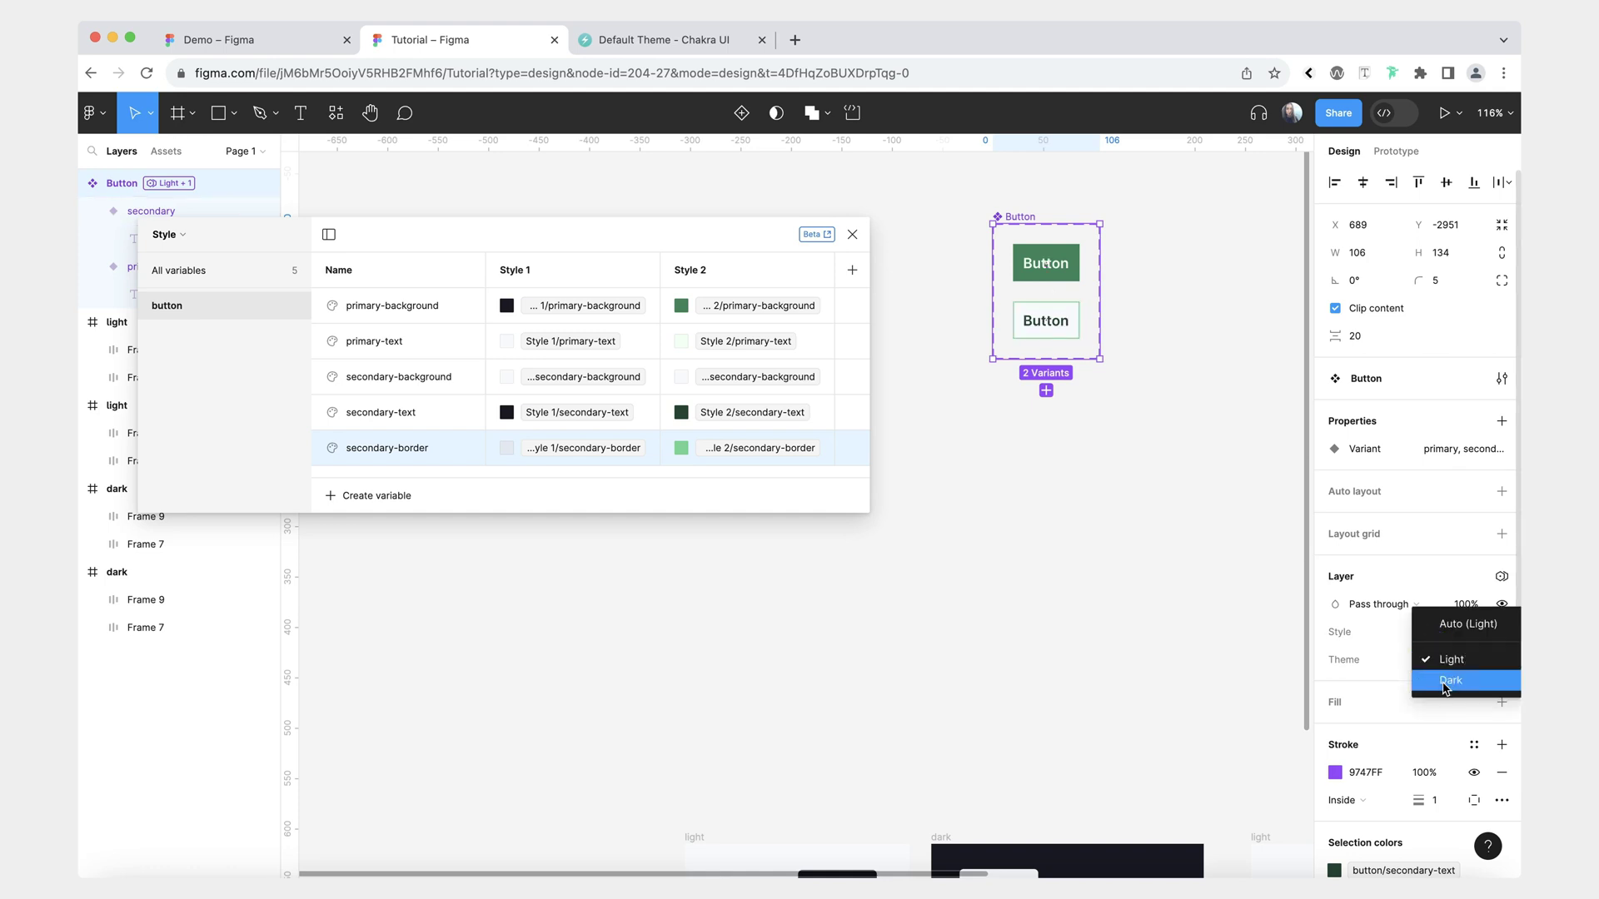
left_click(1450, 680)
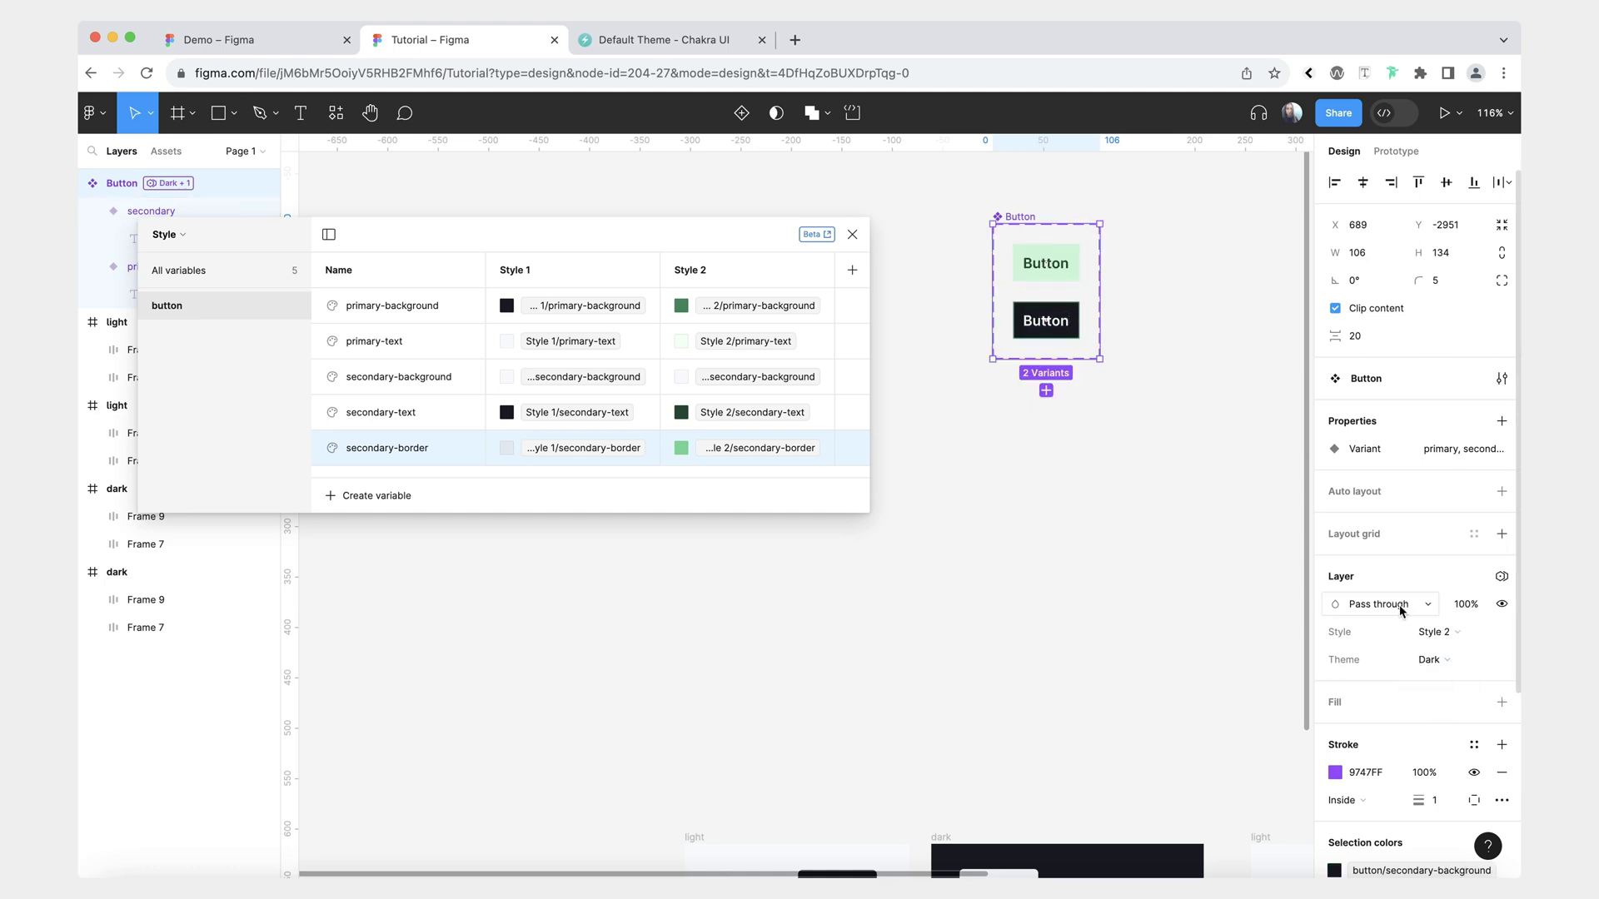
Return the Button component set's variable modes to Style 1 and Light.
left_click(1433, 632)
left_click(1446, 614)
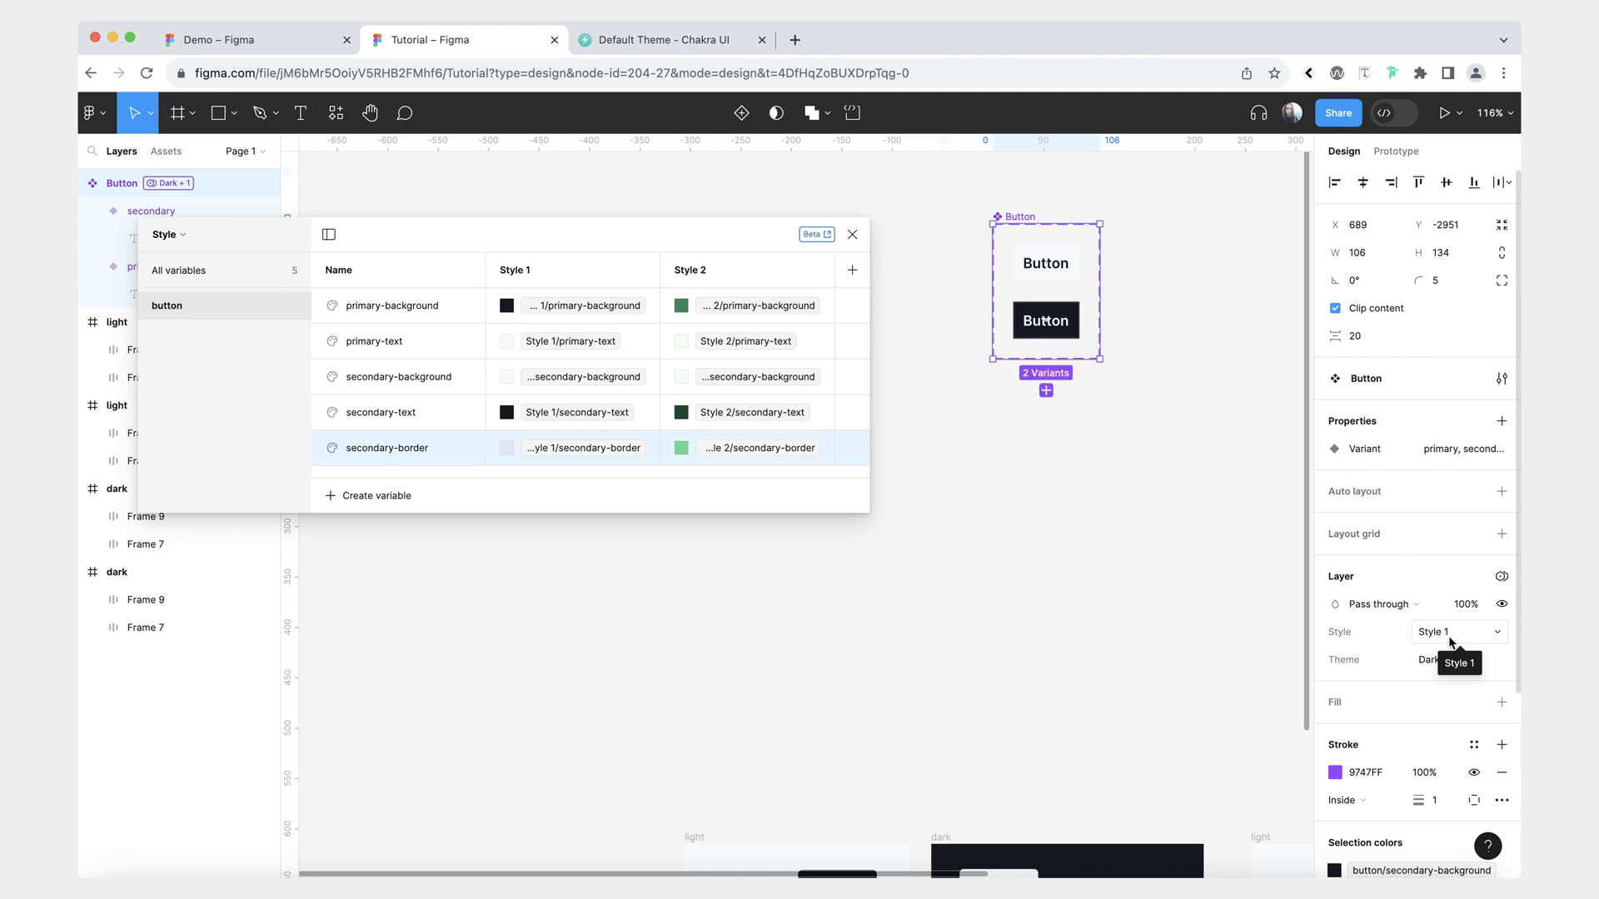
left_click(1450, 641)
left_click(1446, 642)
left_click(1446, 657)
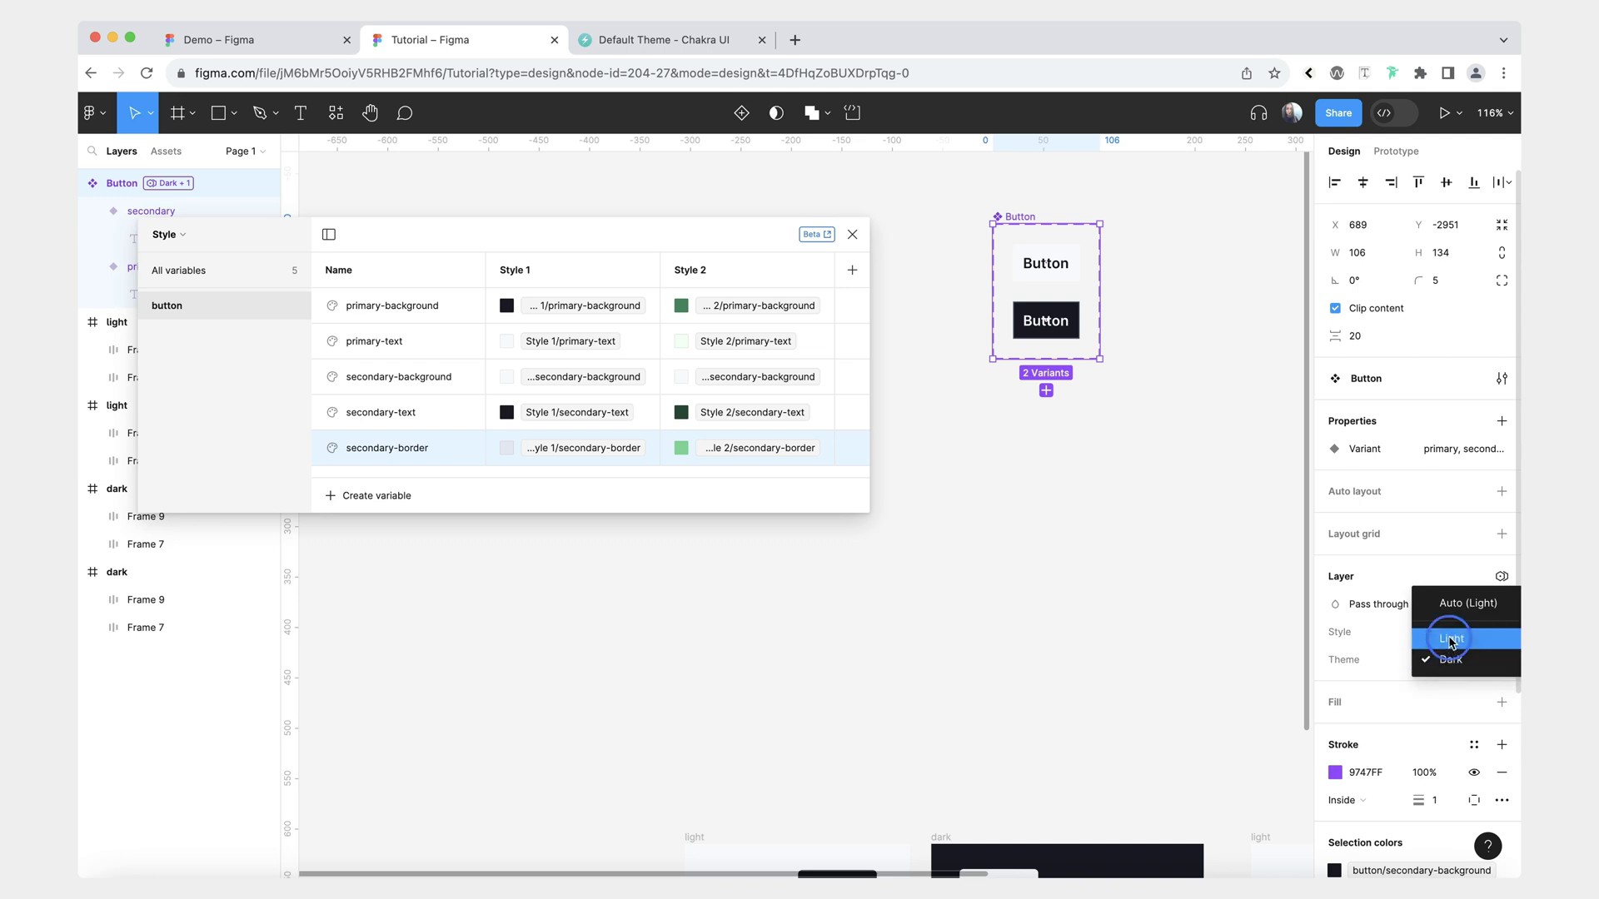
left_click(1449, 640)
Move the Button component set down closer to the light and dark sample frames.
scroll(1172, 521, "down", 5)
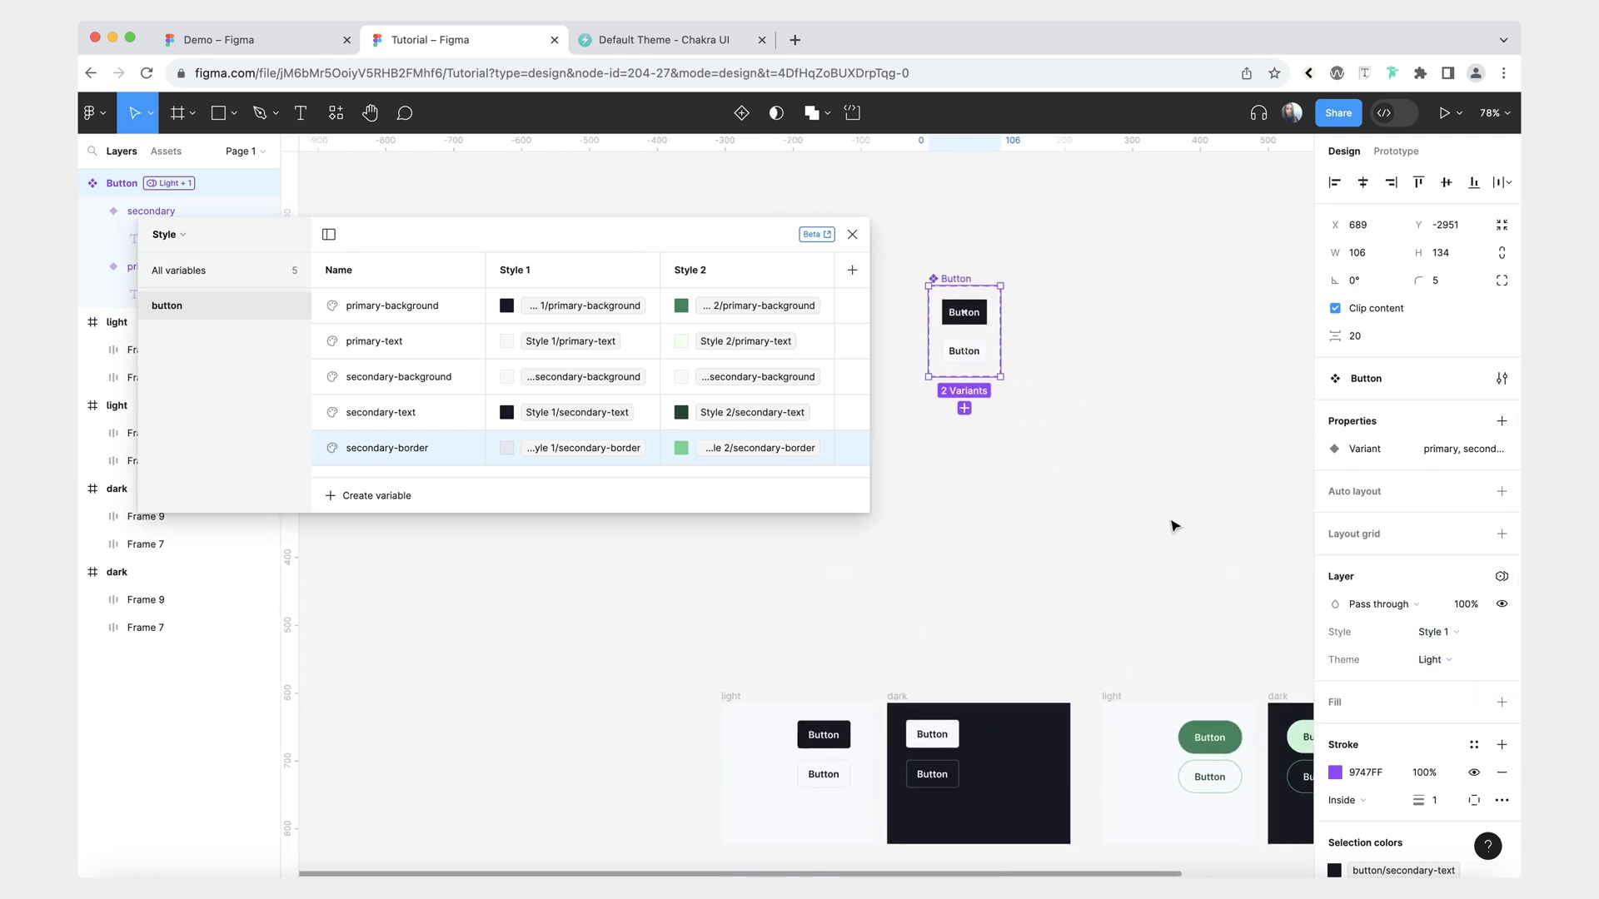
left_click_drag(950, 272, 962, 468)
scroll(1038, 587, "down", 3)
scroll(1039, 588, "right", 2)
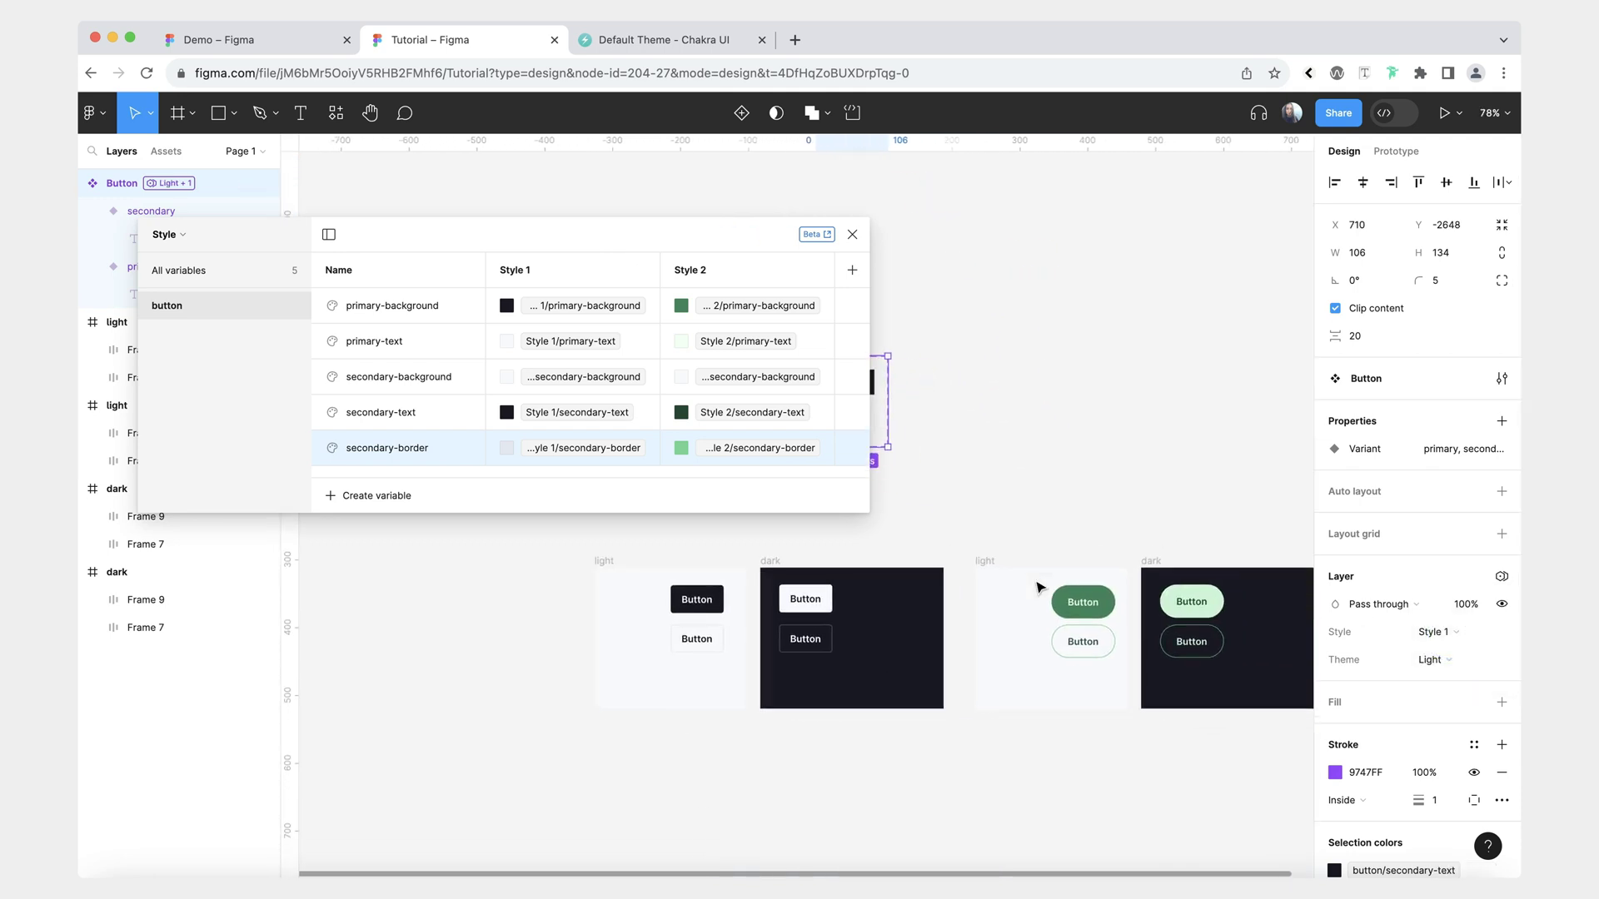
scroll(1038, 588, "up", 3)
Move the variables window clear of the samples and compare the corner radius and padding of the square and rounded sample buttons.
left_click_drag(669, 239, 679, 46)
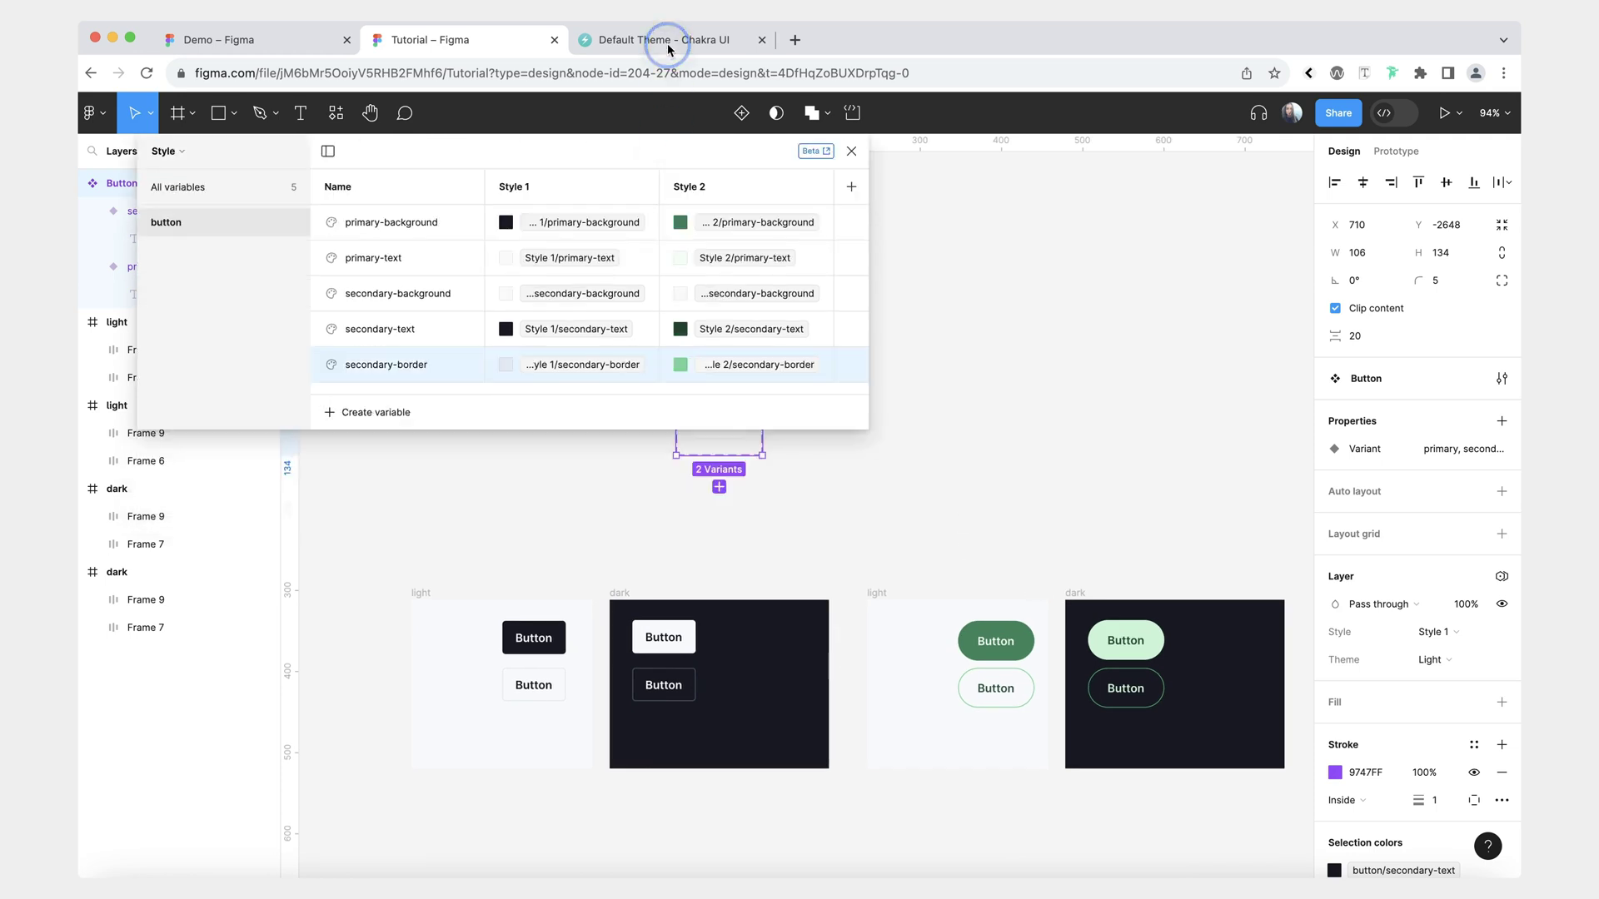
scroll(745, 529, "left", 2)
left_click(760, 635)
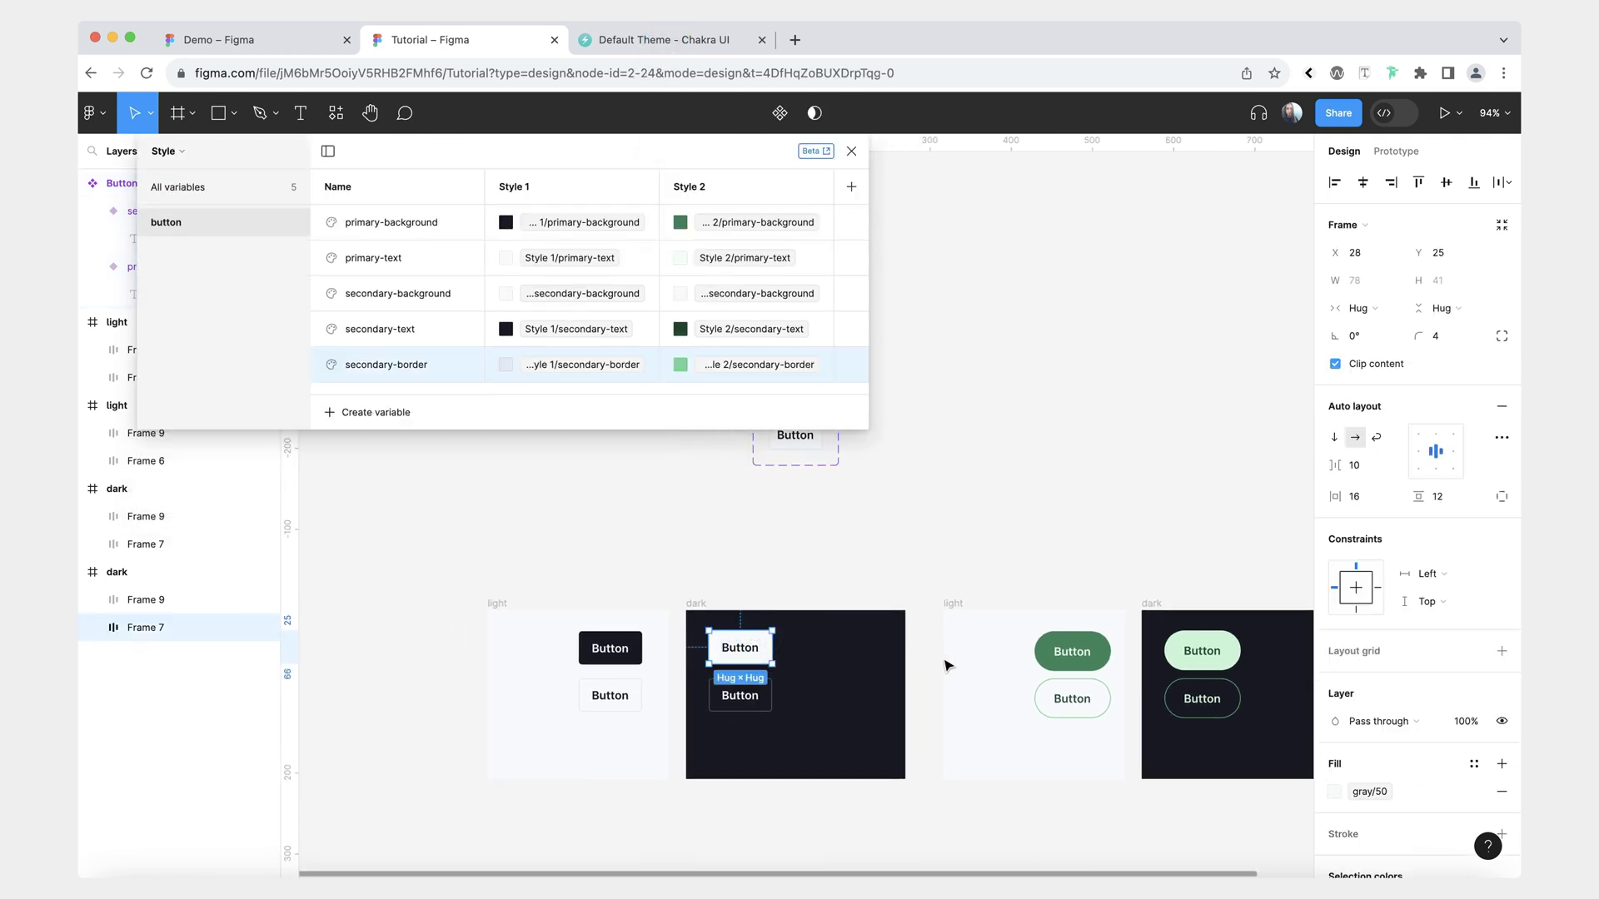
left_click(1091, 652)
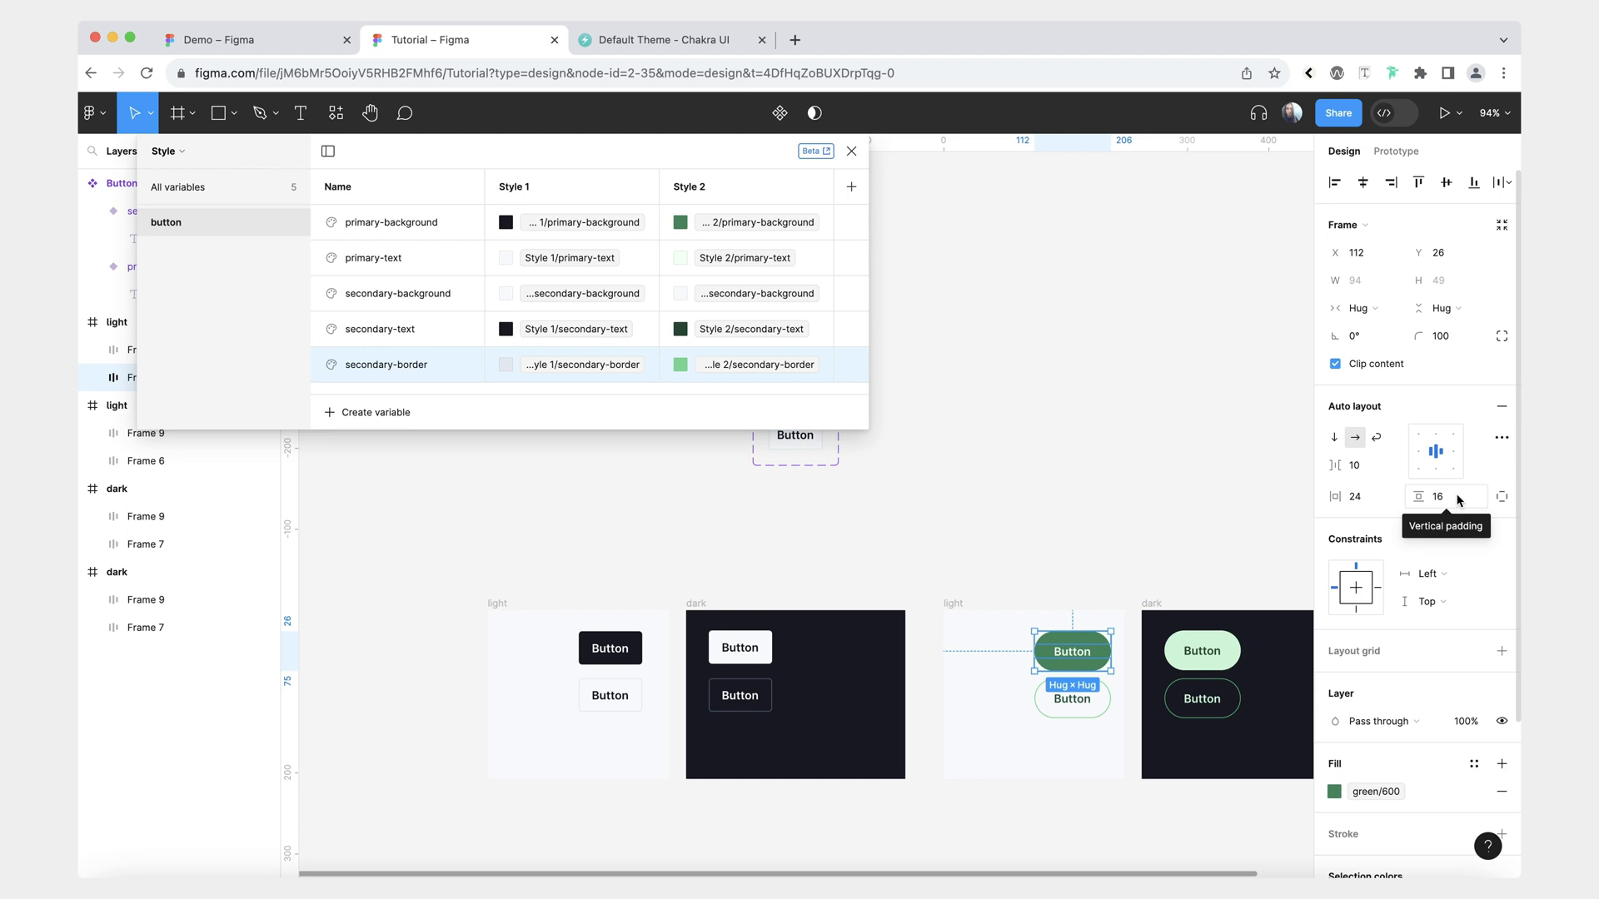
left_click(737, 648)
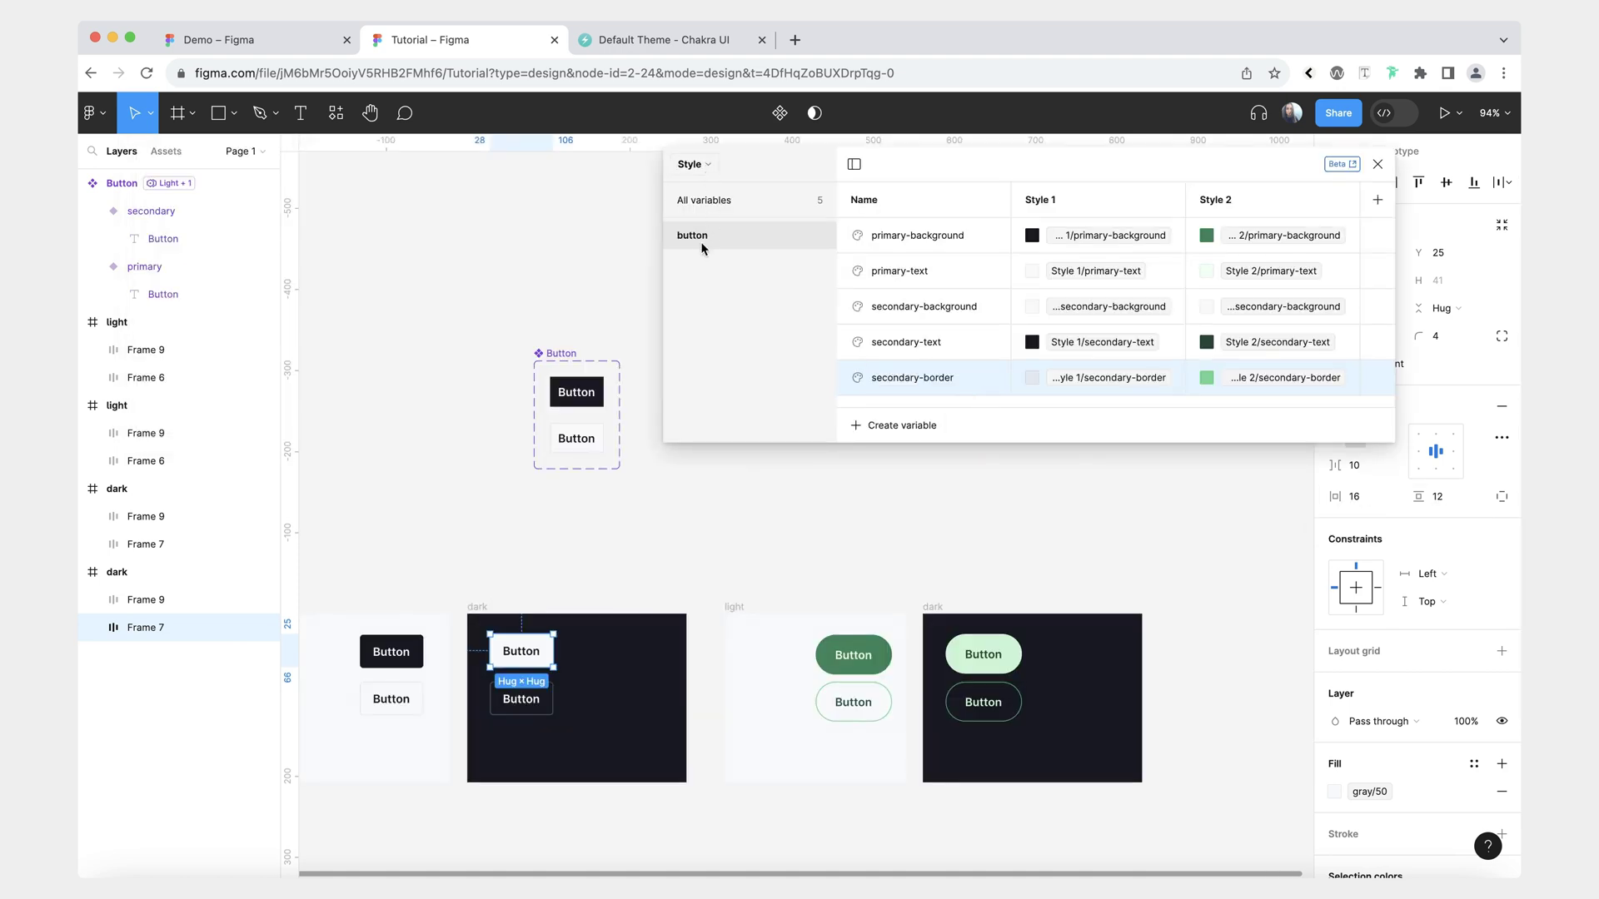
Create a number variable named border-radius in the button group with 4 for Style 1 and 100 for Style 2.
left_click(882, 428)
left_click(889, 479)
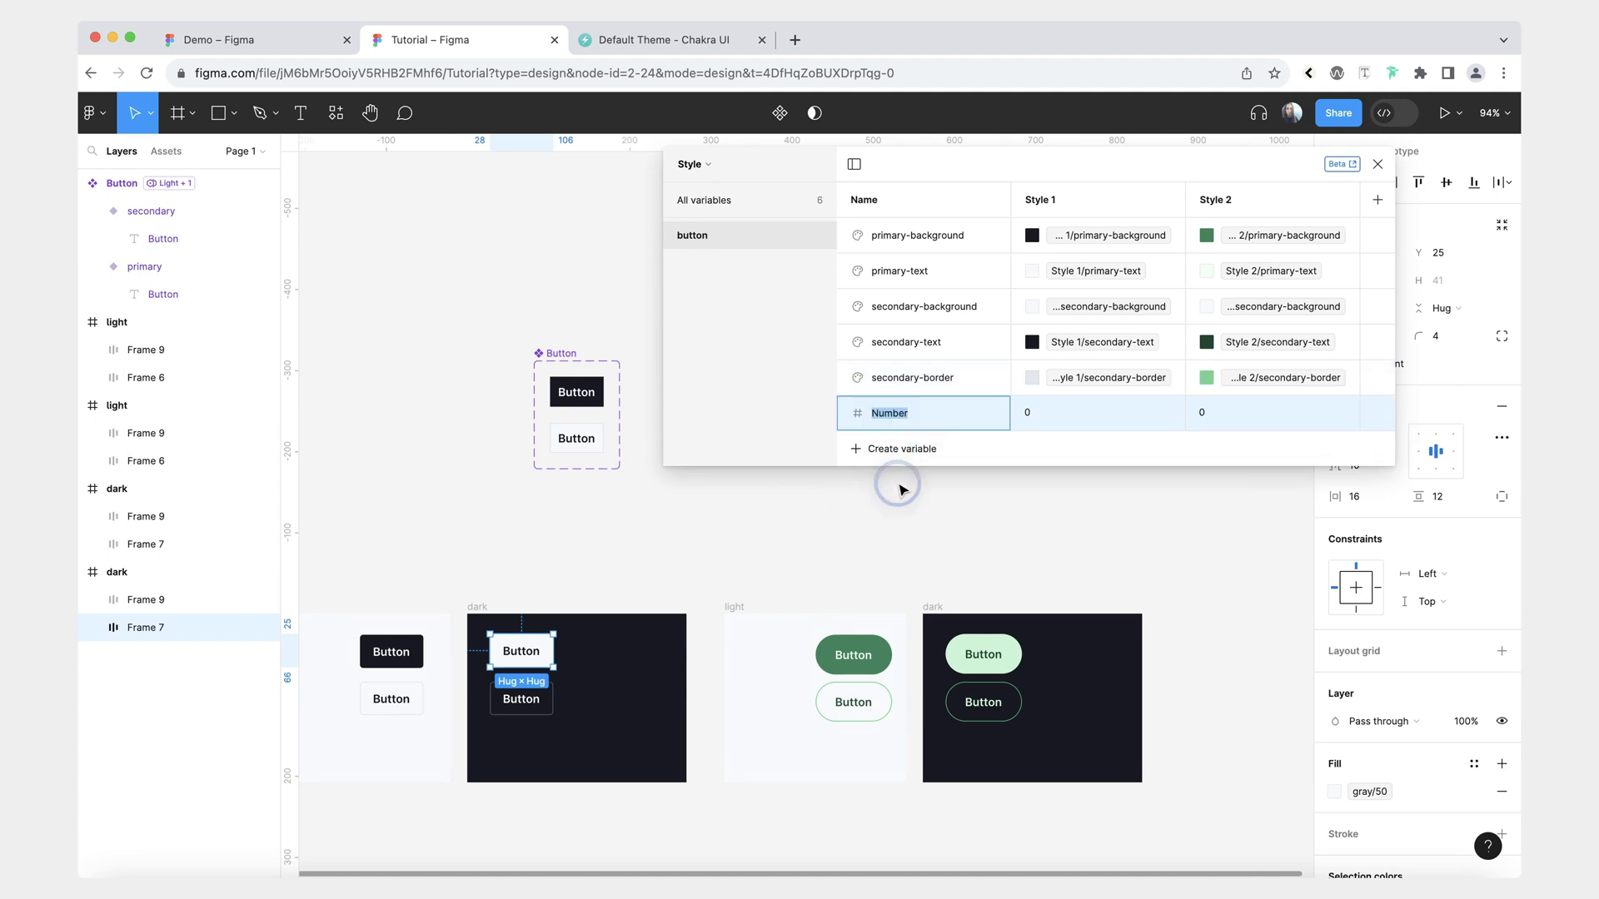
type("border-radius")
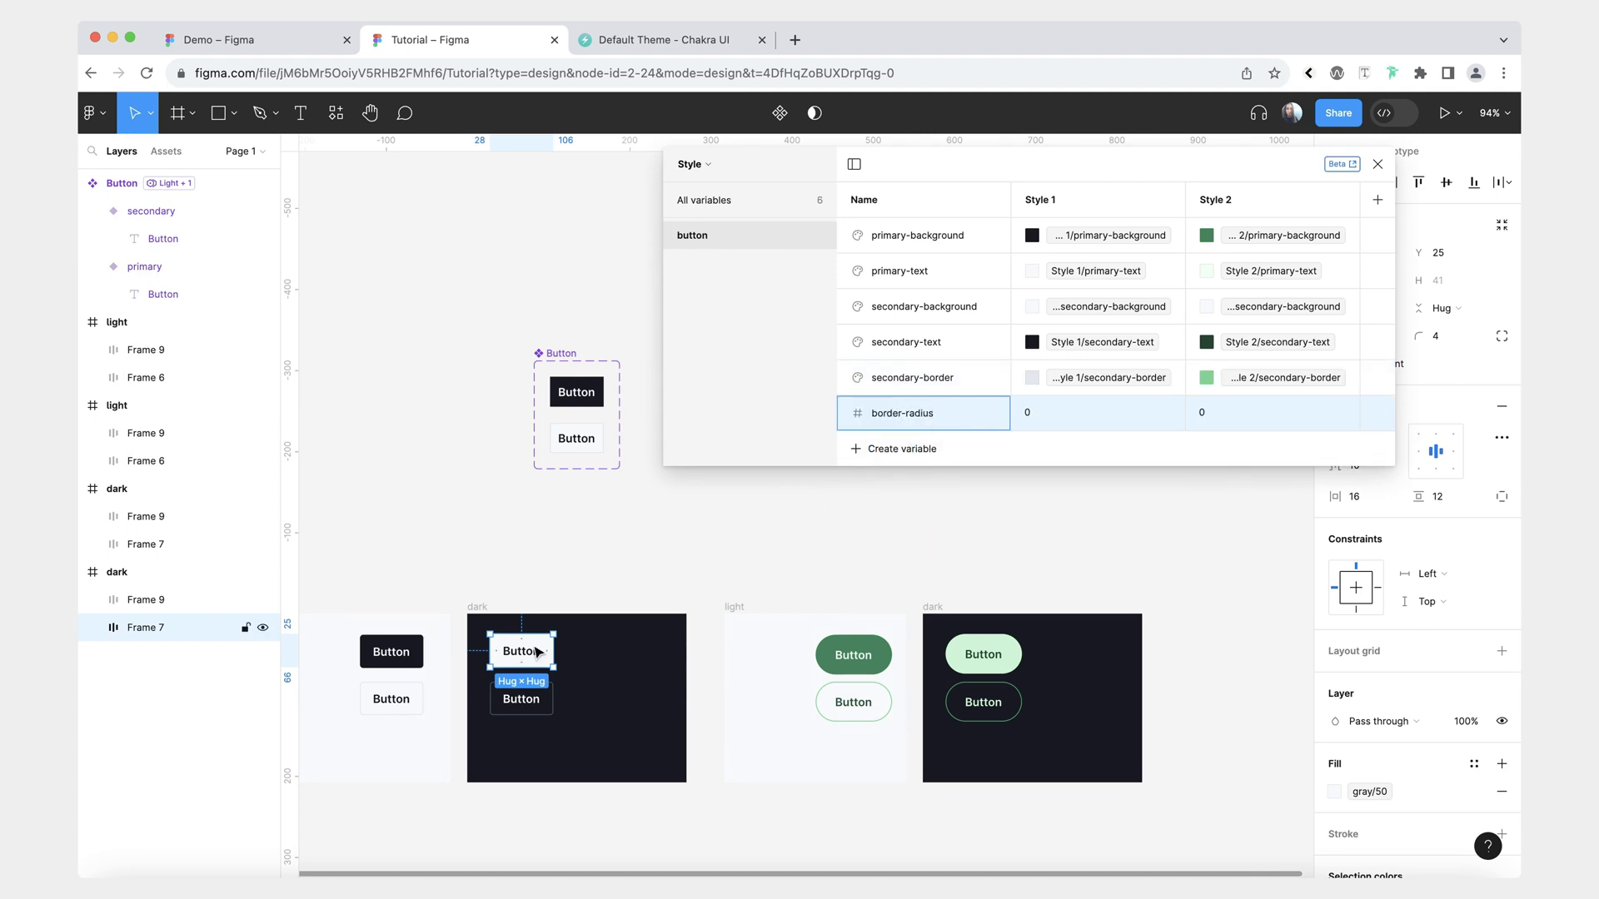
left_click(1035, 413)
type("4")
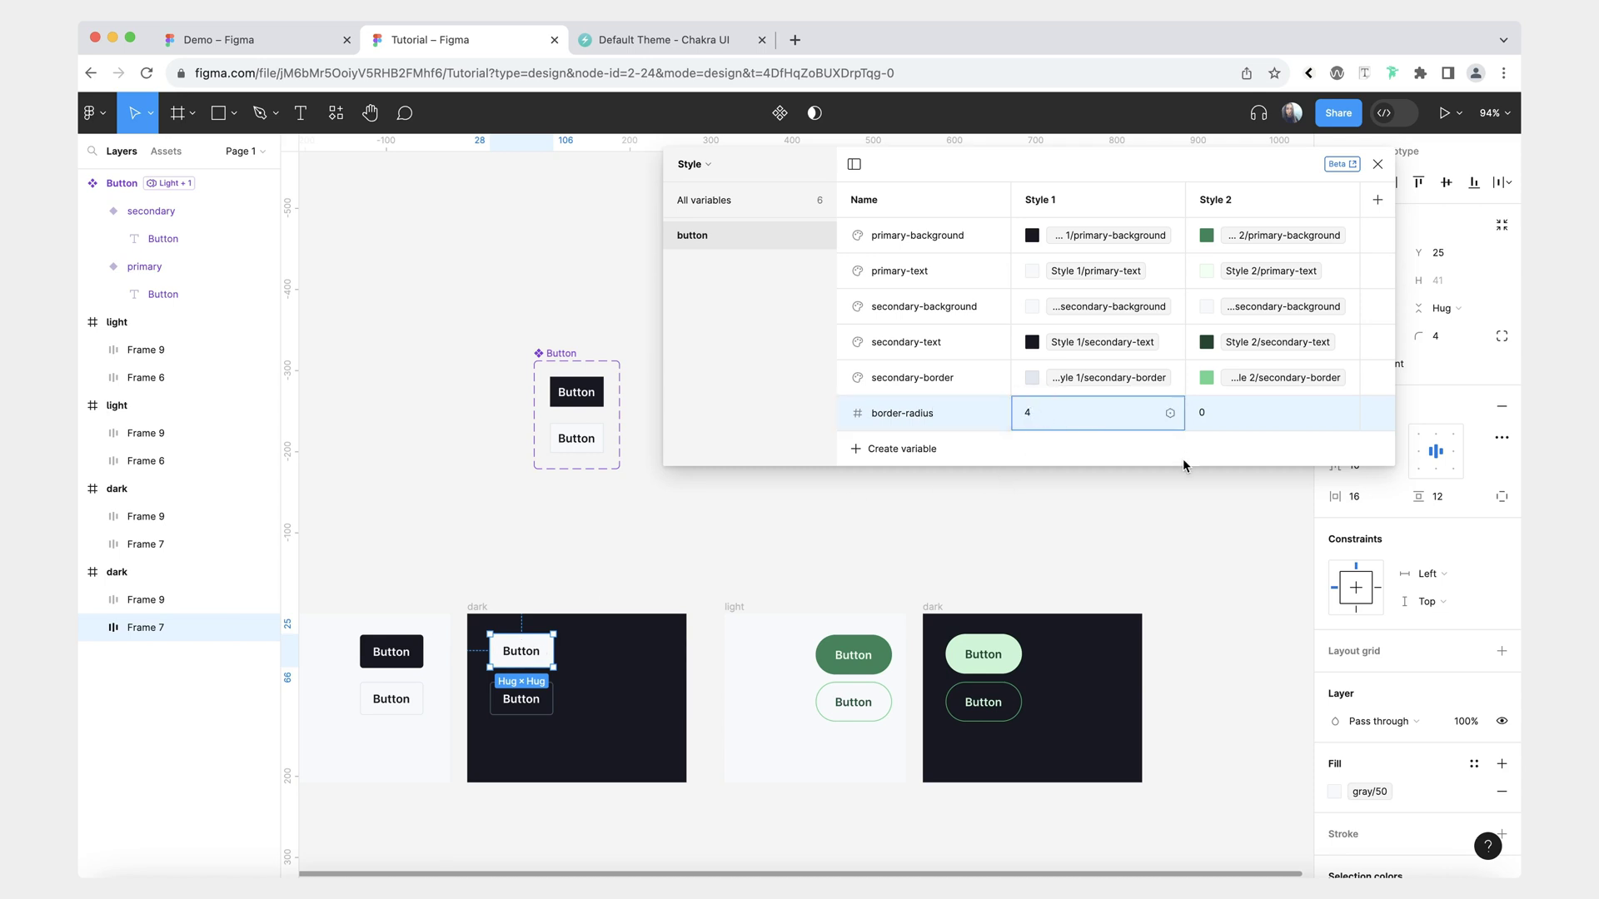
key("Return")
left_click(1225, 420)
type("100")
key("Return")
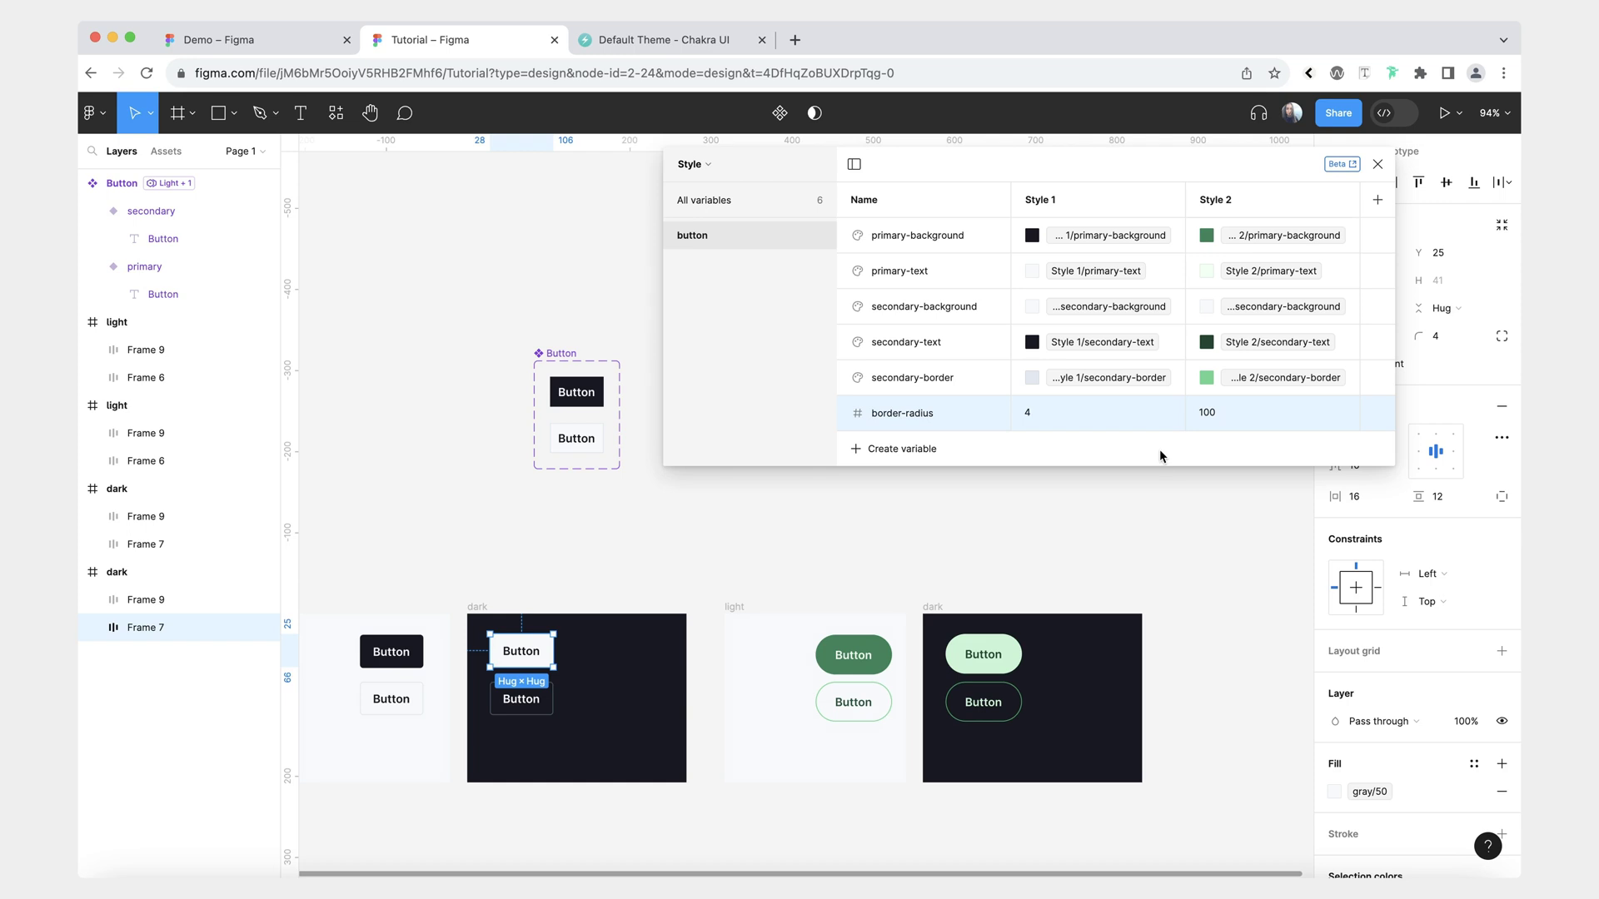
Create a number variable named padding-x in the button group with 26 for Style 1 and 24 for Style 2.
left_click(906, 450)
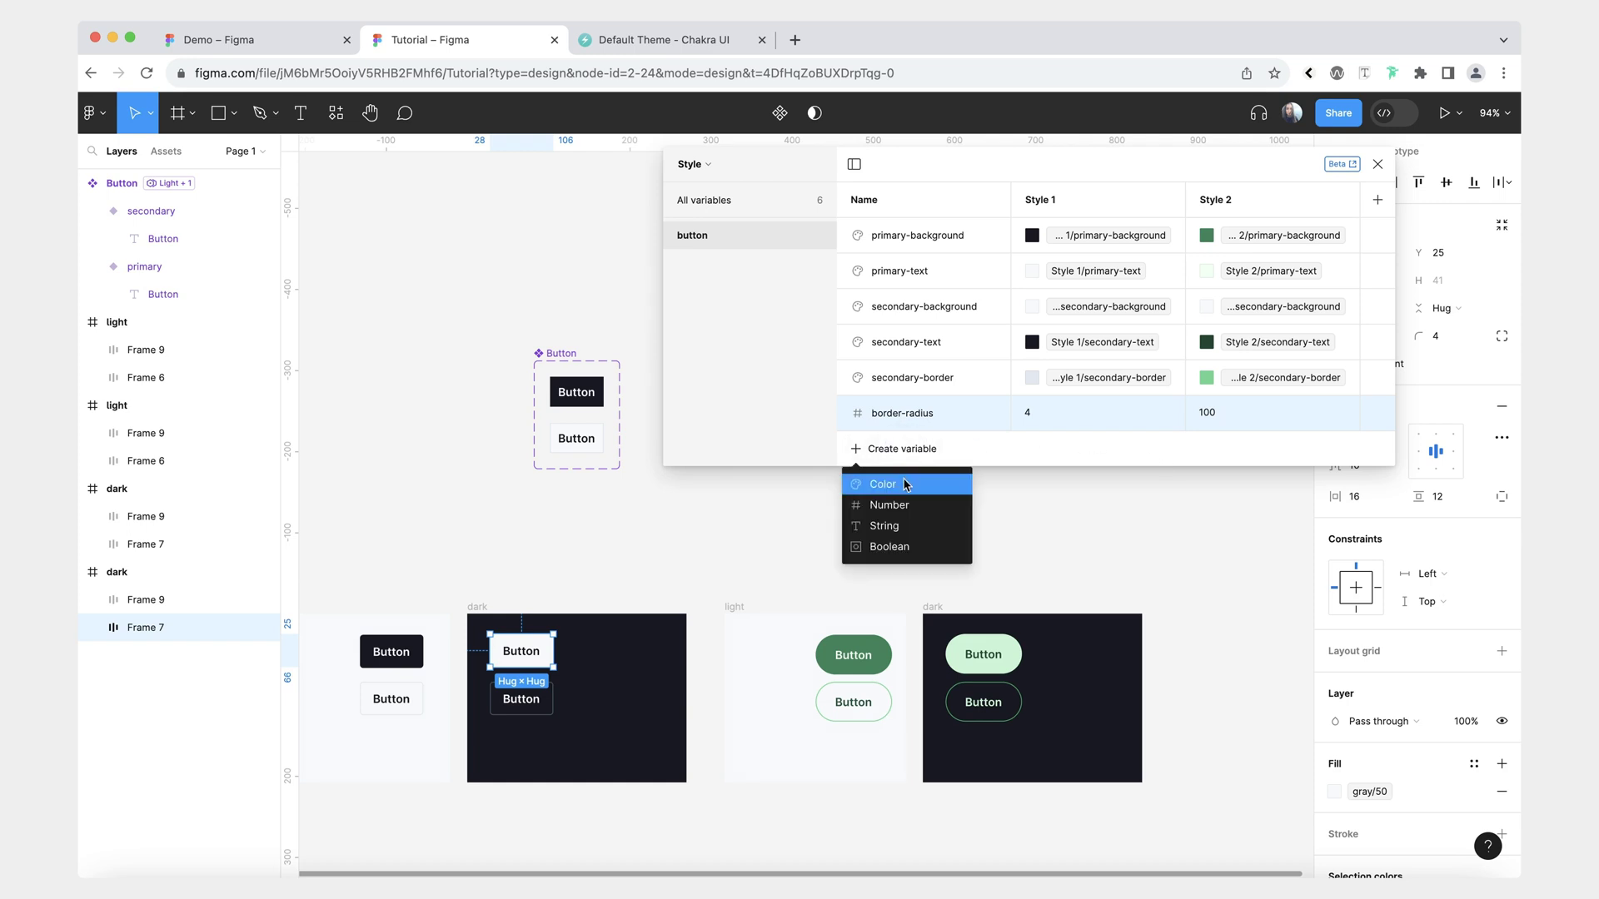
left_click(889, 505)
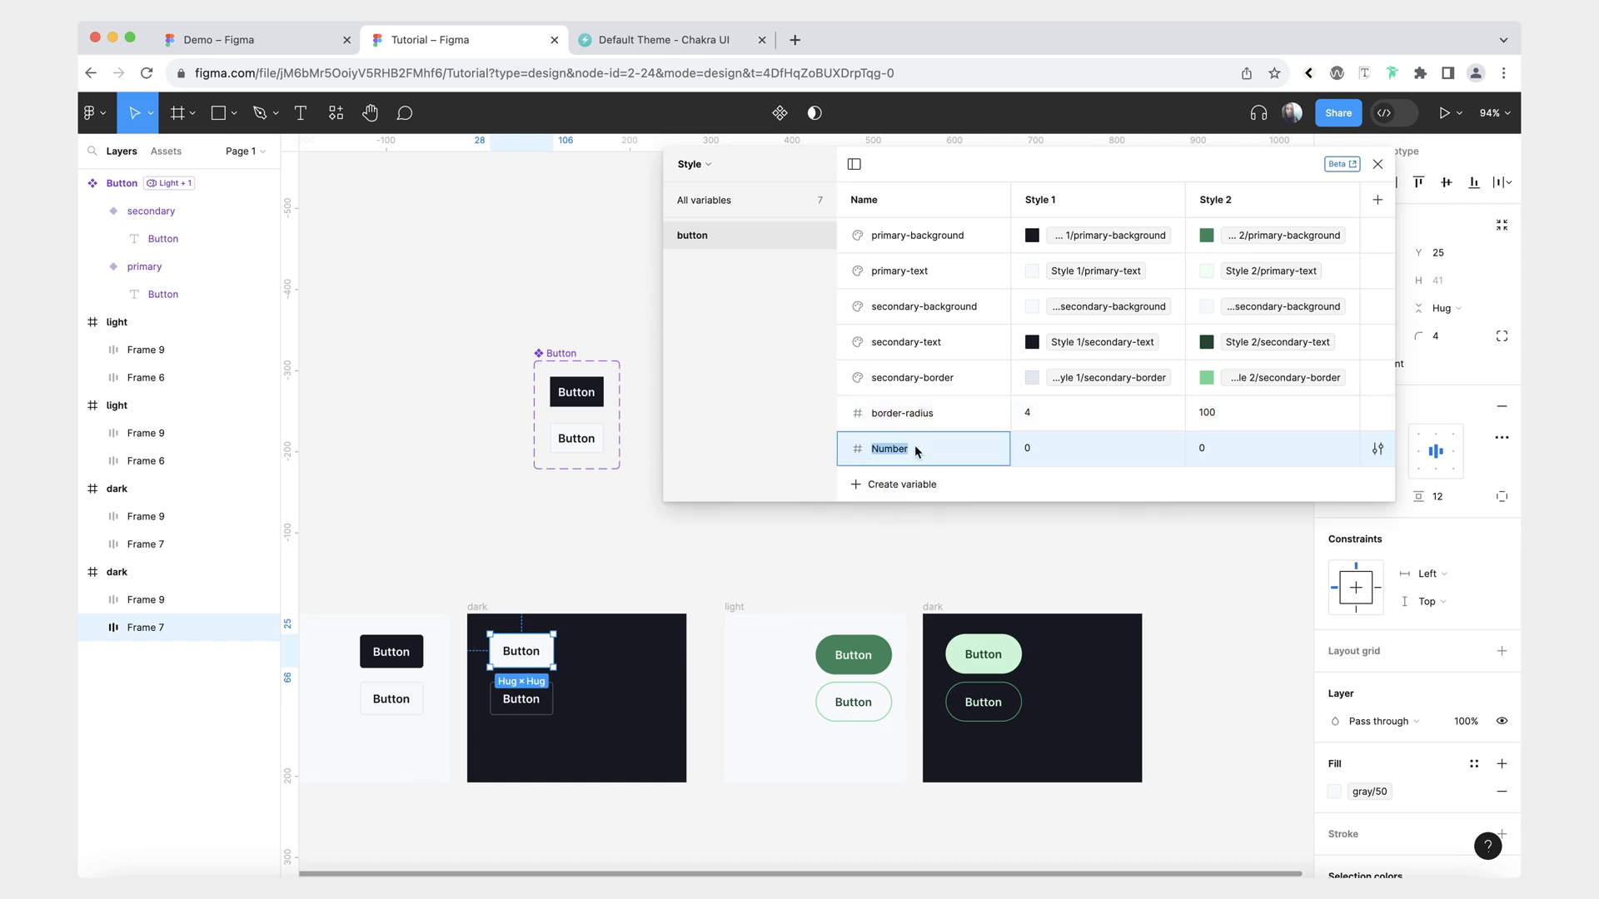
type("padding-x")
key("Return")
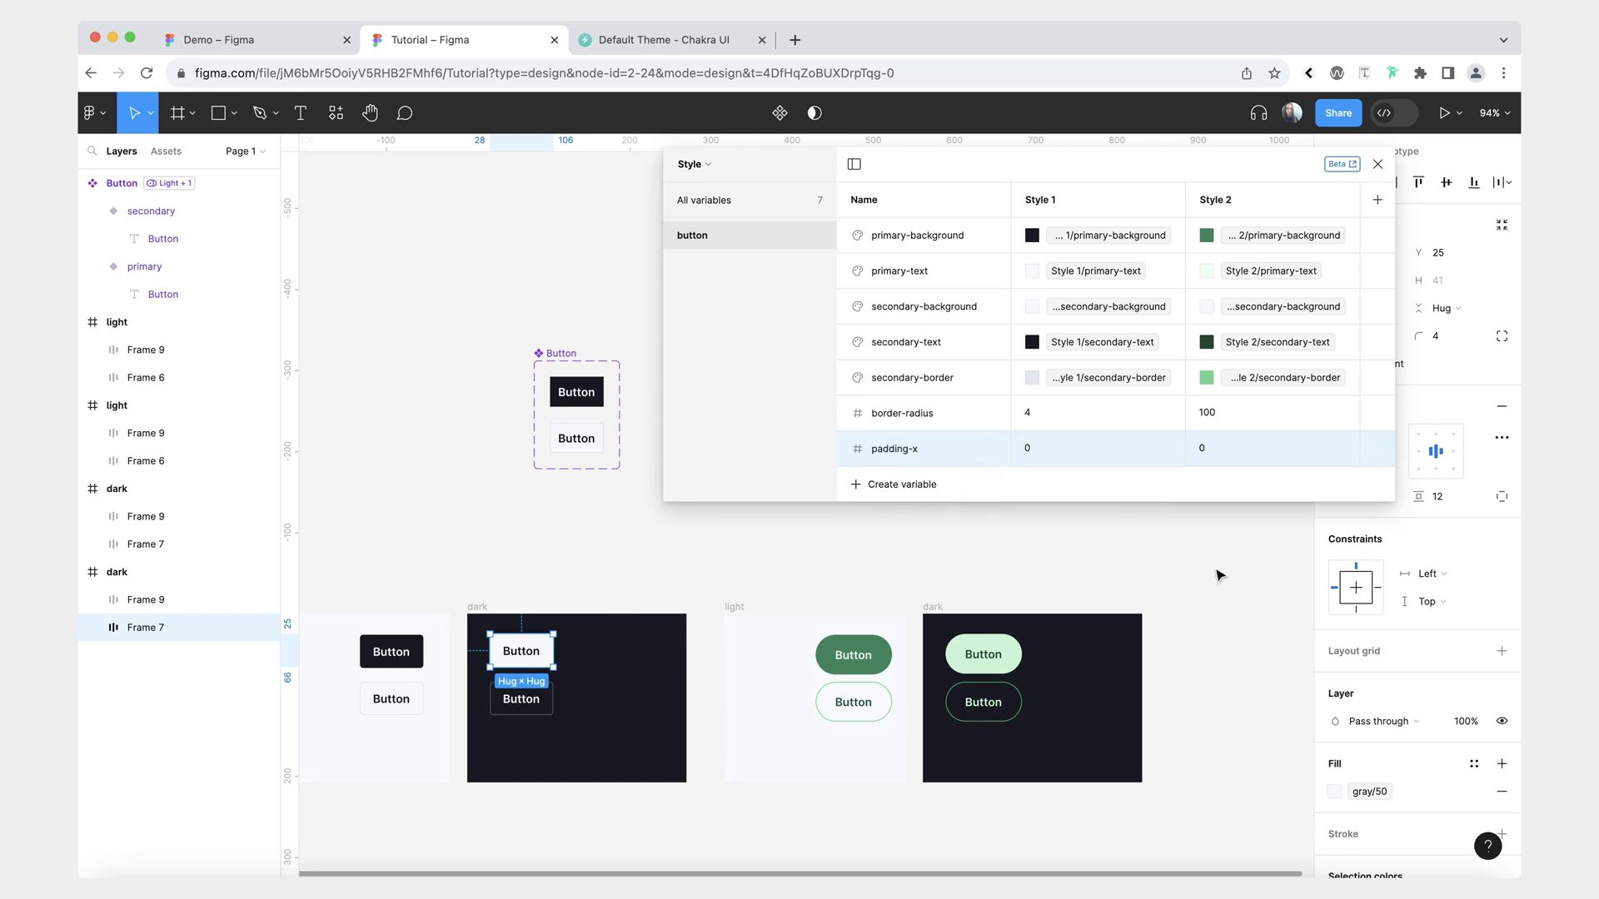
left_click(1075, 447)
type("26")
left_click(1249, 451)
type("24")
key("Return")
Add a number variable named padding-y to the button group.
left_click(919, 485)
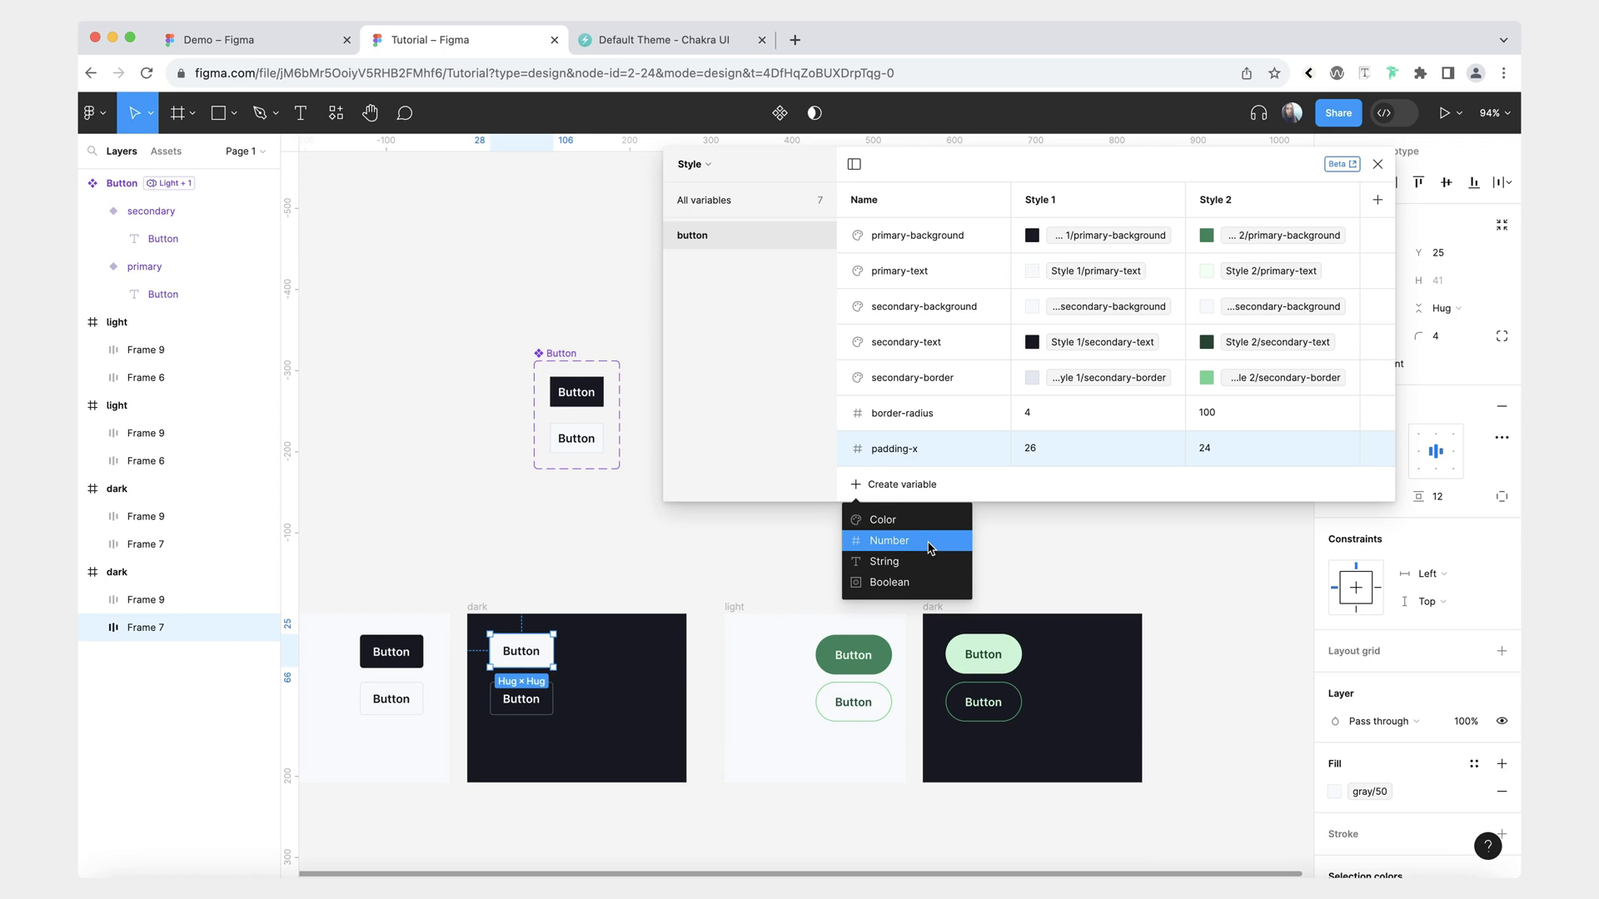
left_click(932, 541)
type("padding-y")
left_click(1010, 500)
left_click(1041, 479)
type("1")
Change padding-x to 16 for Style 1, and set padding-y to 12 for Style 1 and 16 for Style 2.
left_click(1060, 450)
type("1")
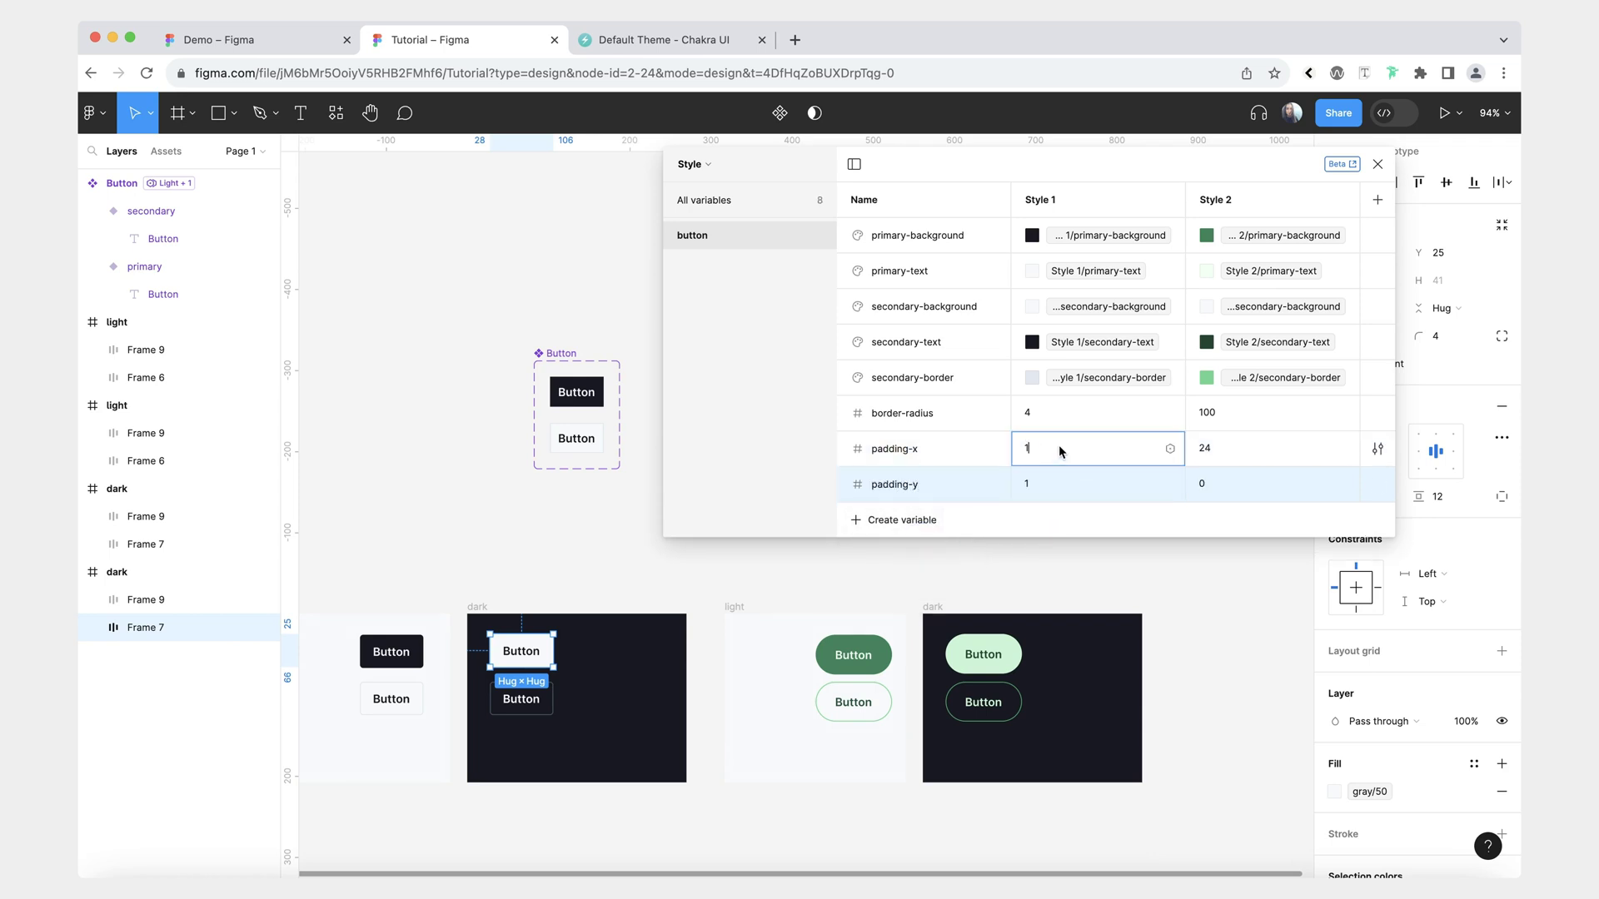
left_click(1057, 485)
type("12")
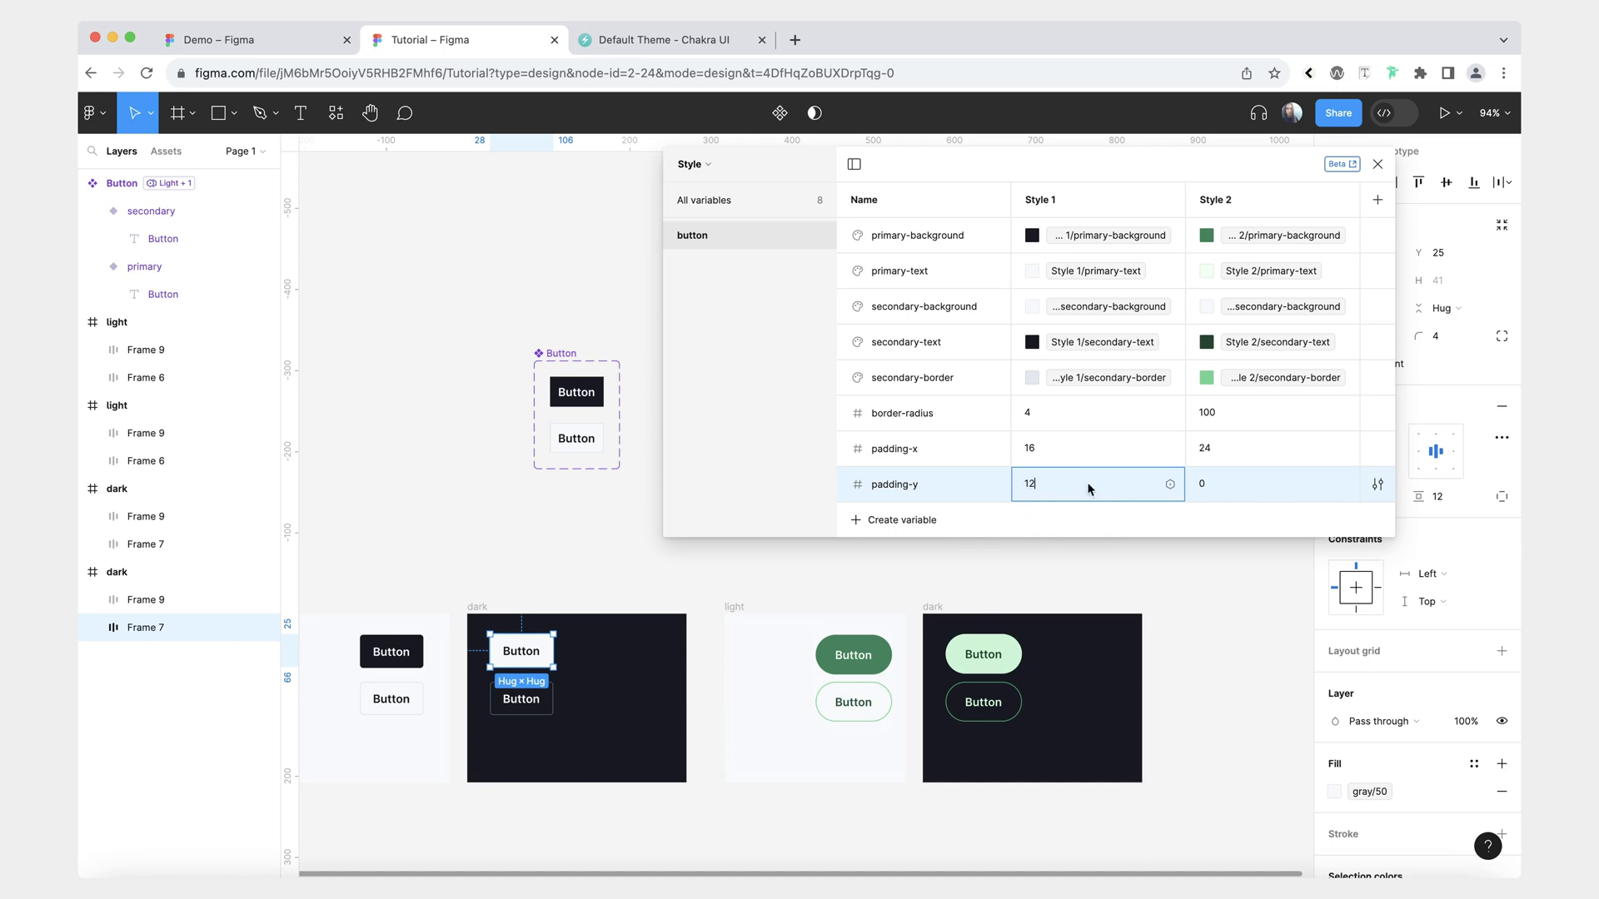
left_click(1243, 489)
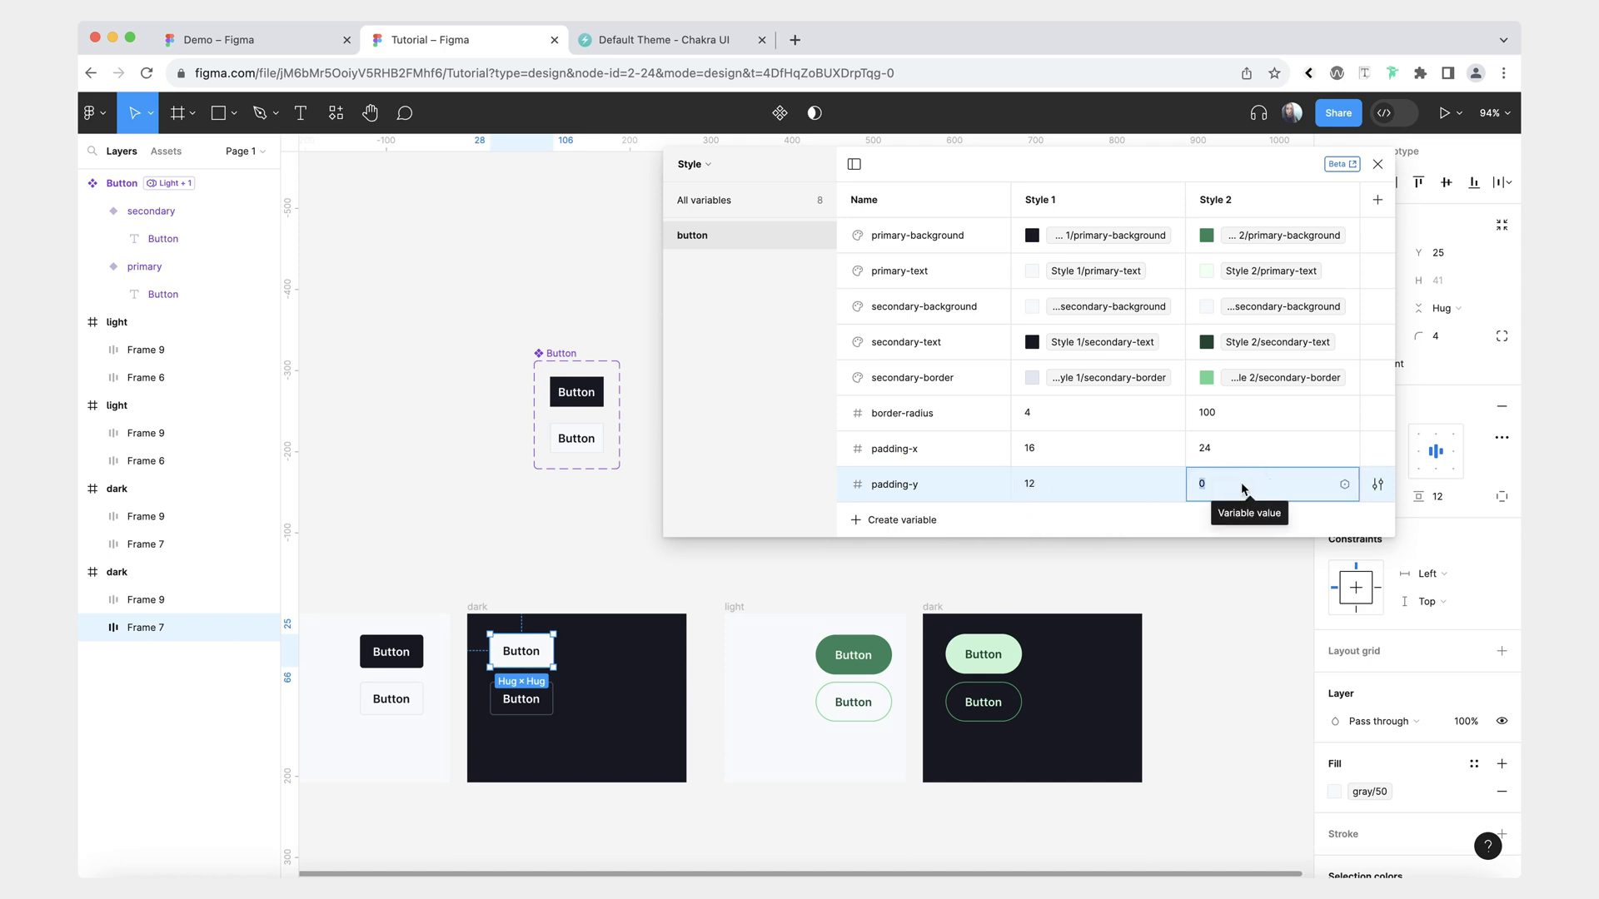
type("16")
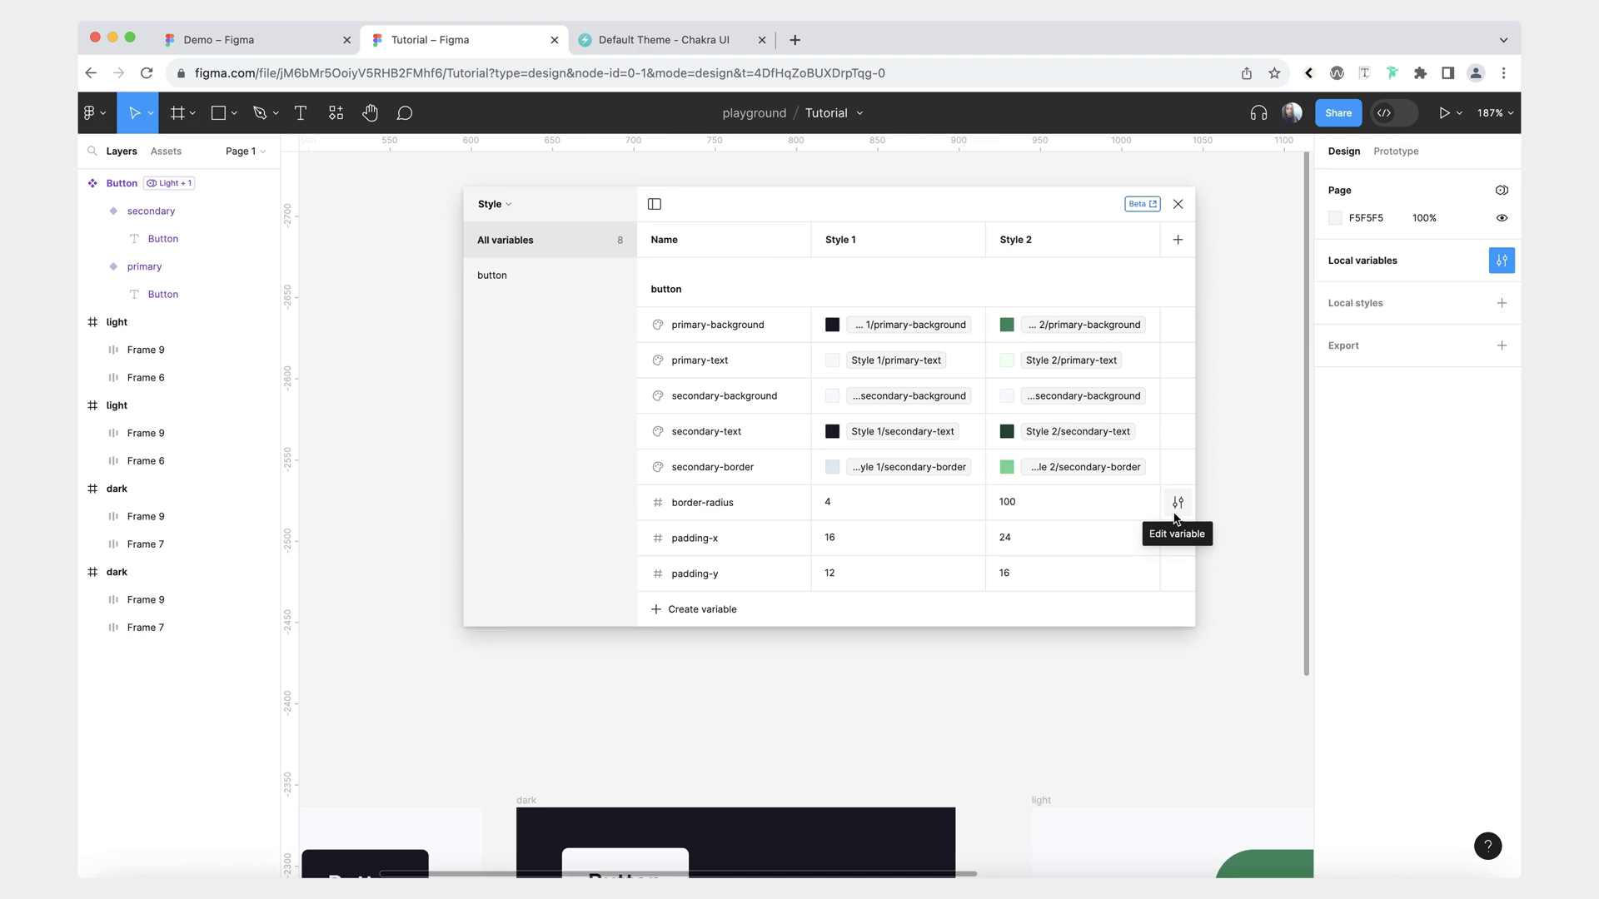
Limit the number scoping of the border-radius variable to Corner radius only.
left_click(1176, 509)
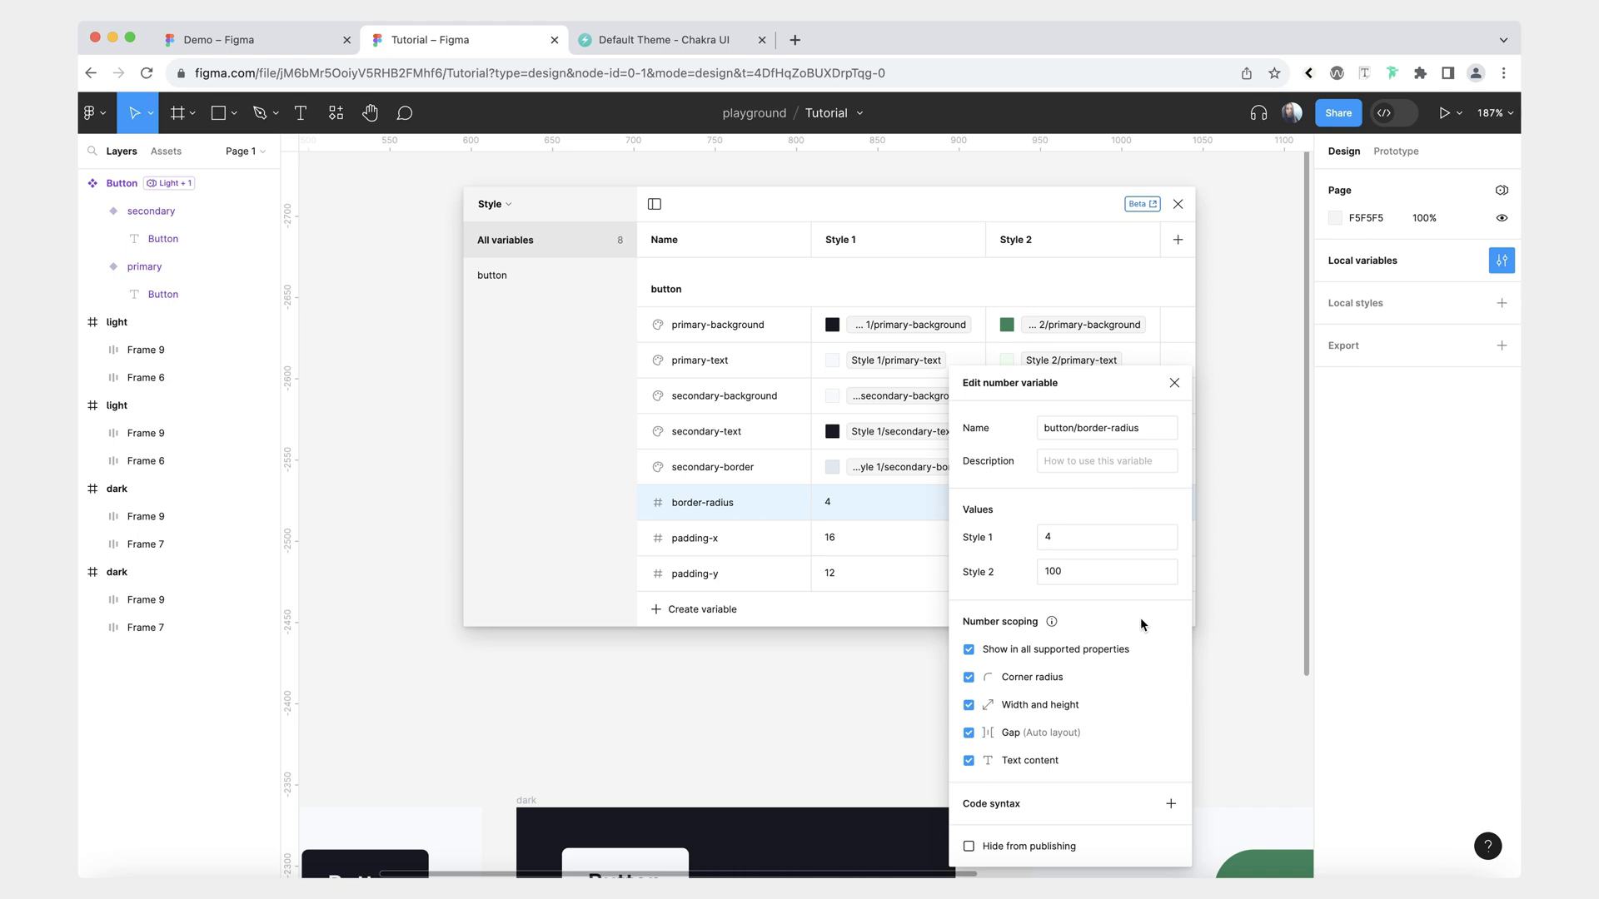
key("Escape")
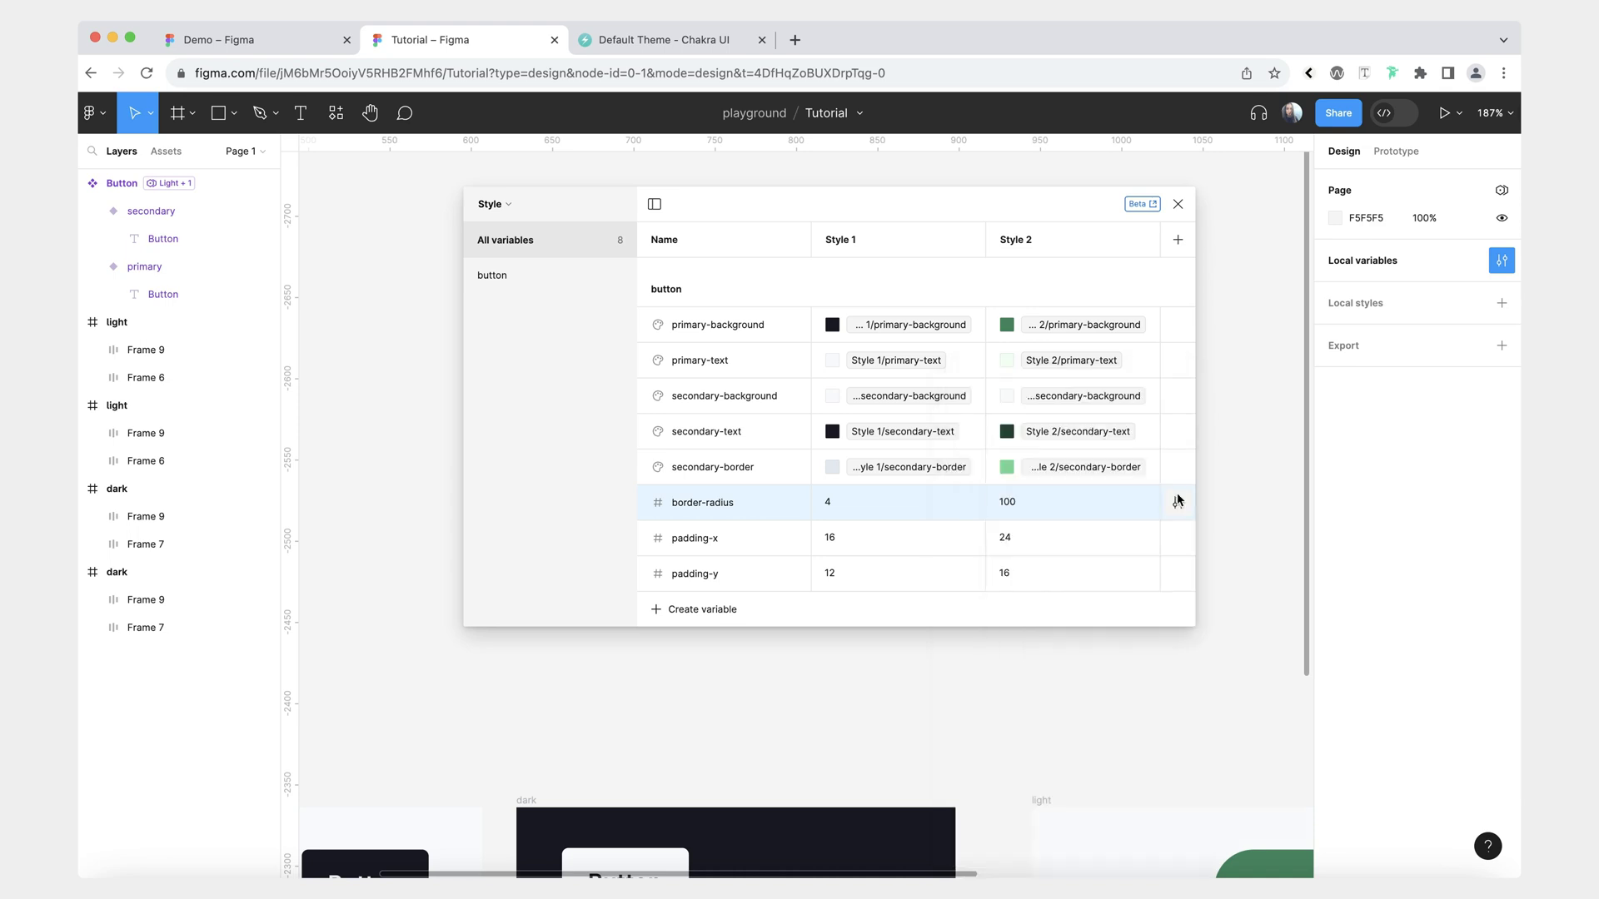
left_click(1180, 501)
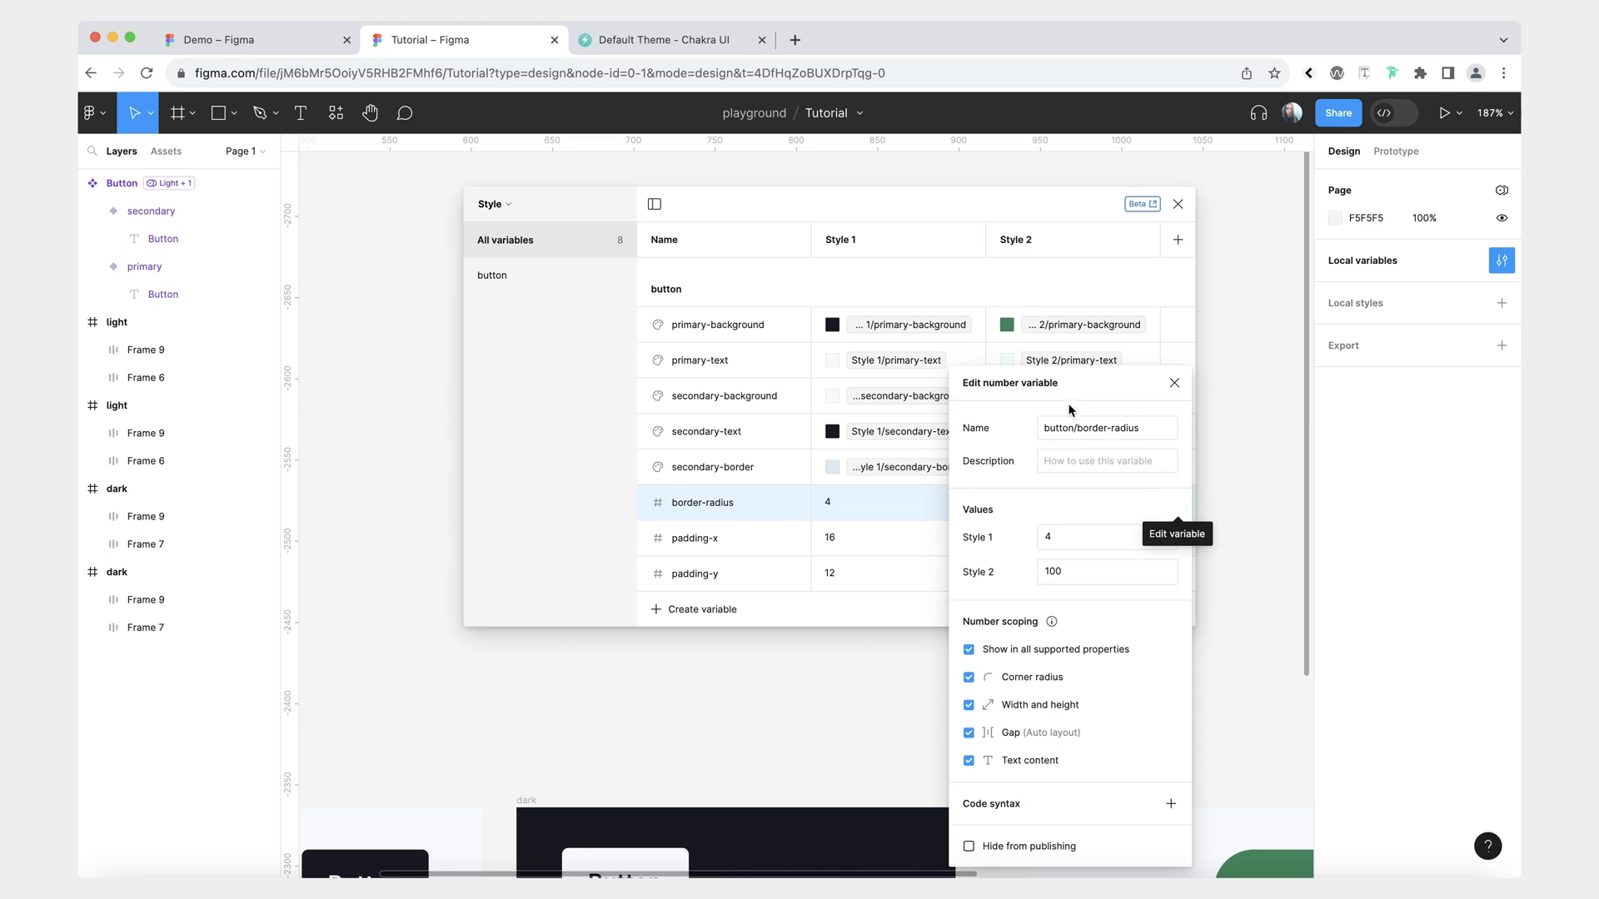
left_click_drag(1070, 382, 1024, 260)
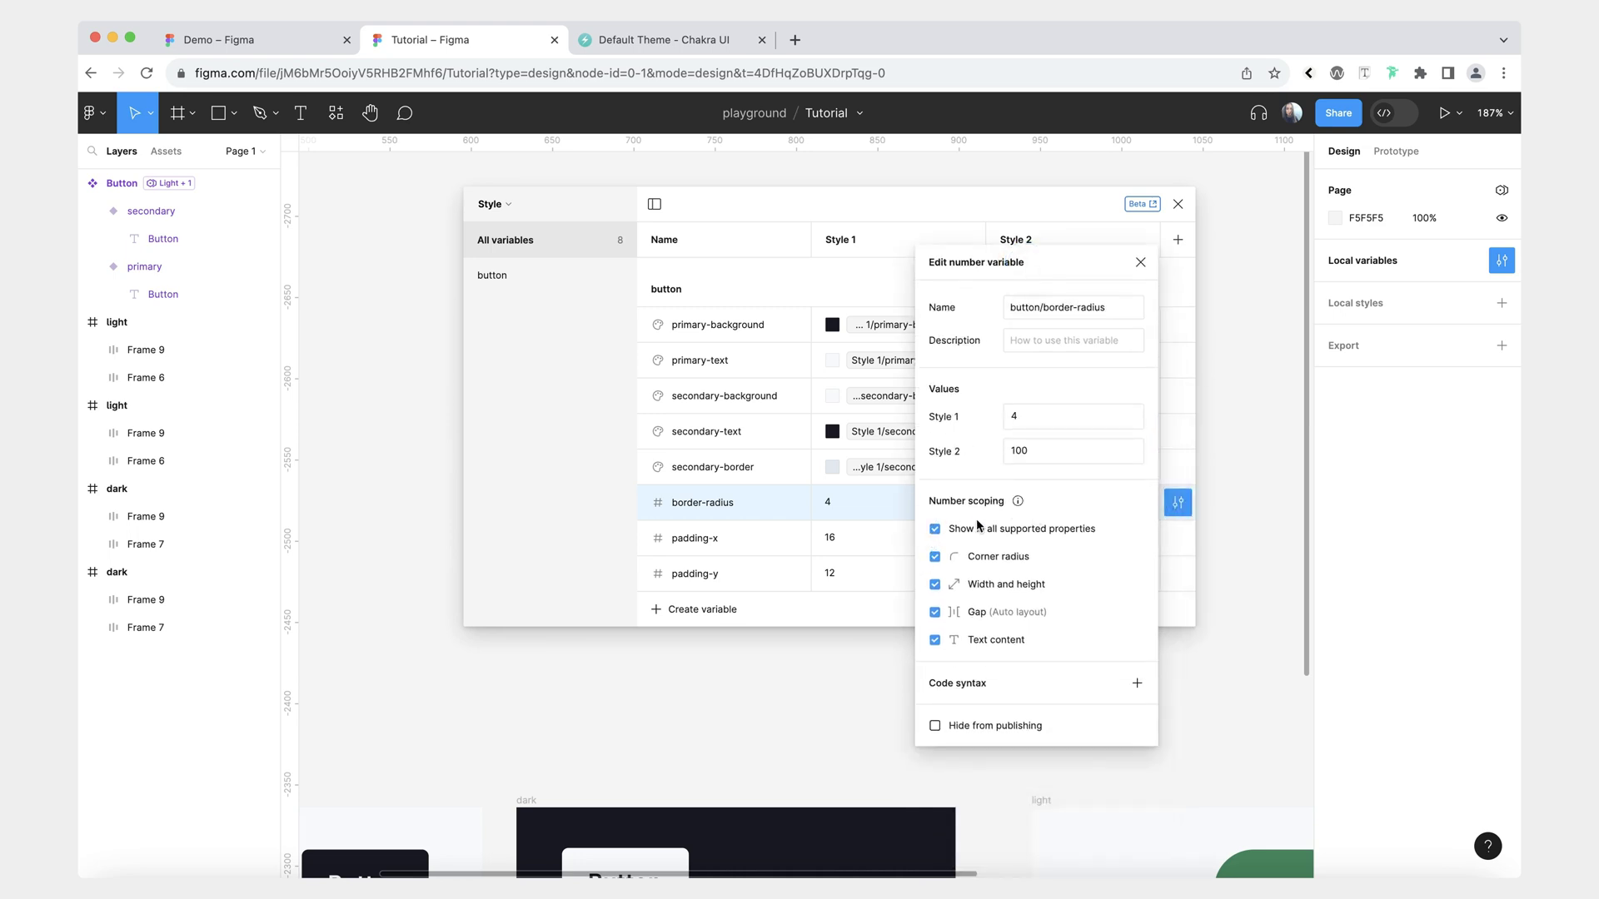
left_click(935, 530)
left_click(935, 556)
left_click(857, 618)
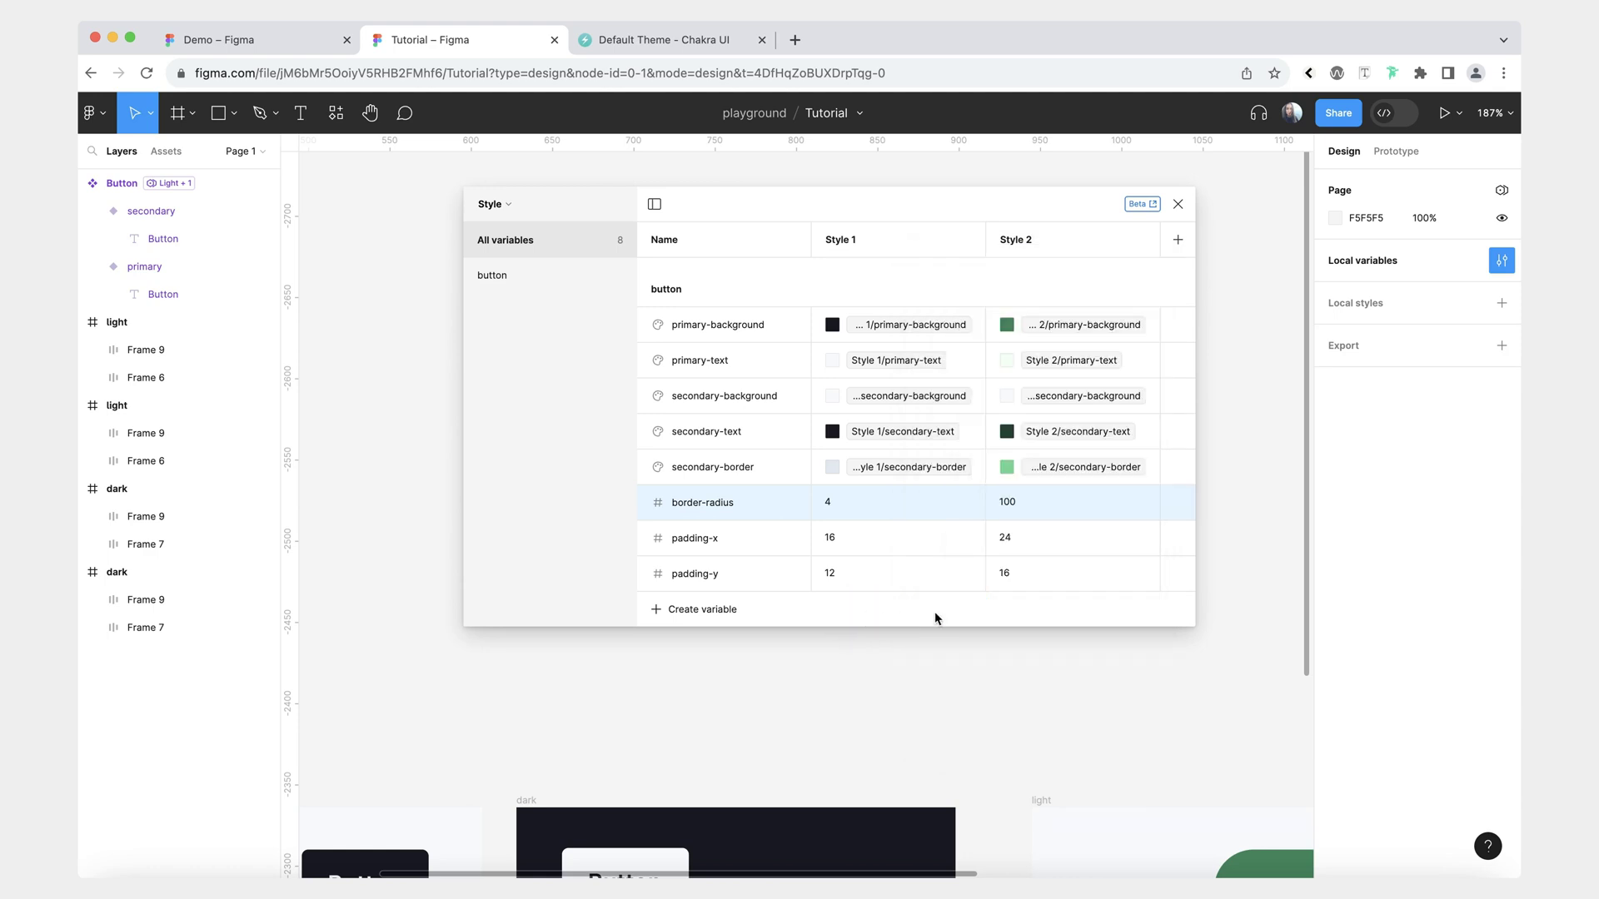
Limit the number scoping of the padding-x variable to Gap (Auto layout) only.
left_click(1177, 541)
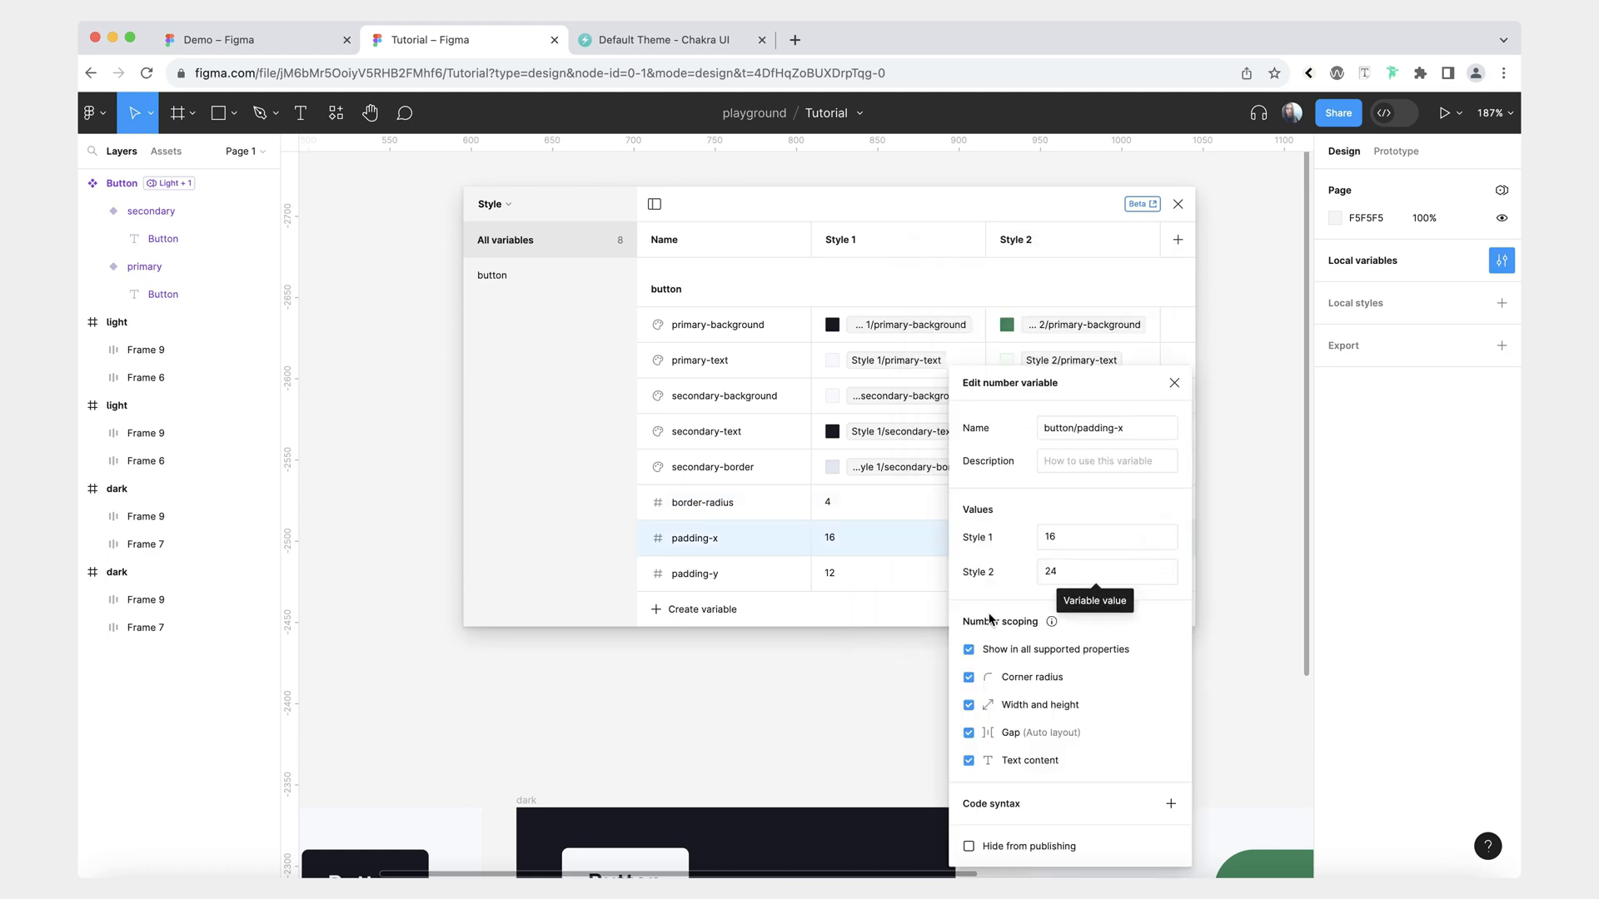
left_click(970, 650)
left_click(968, 733)
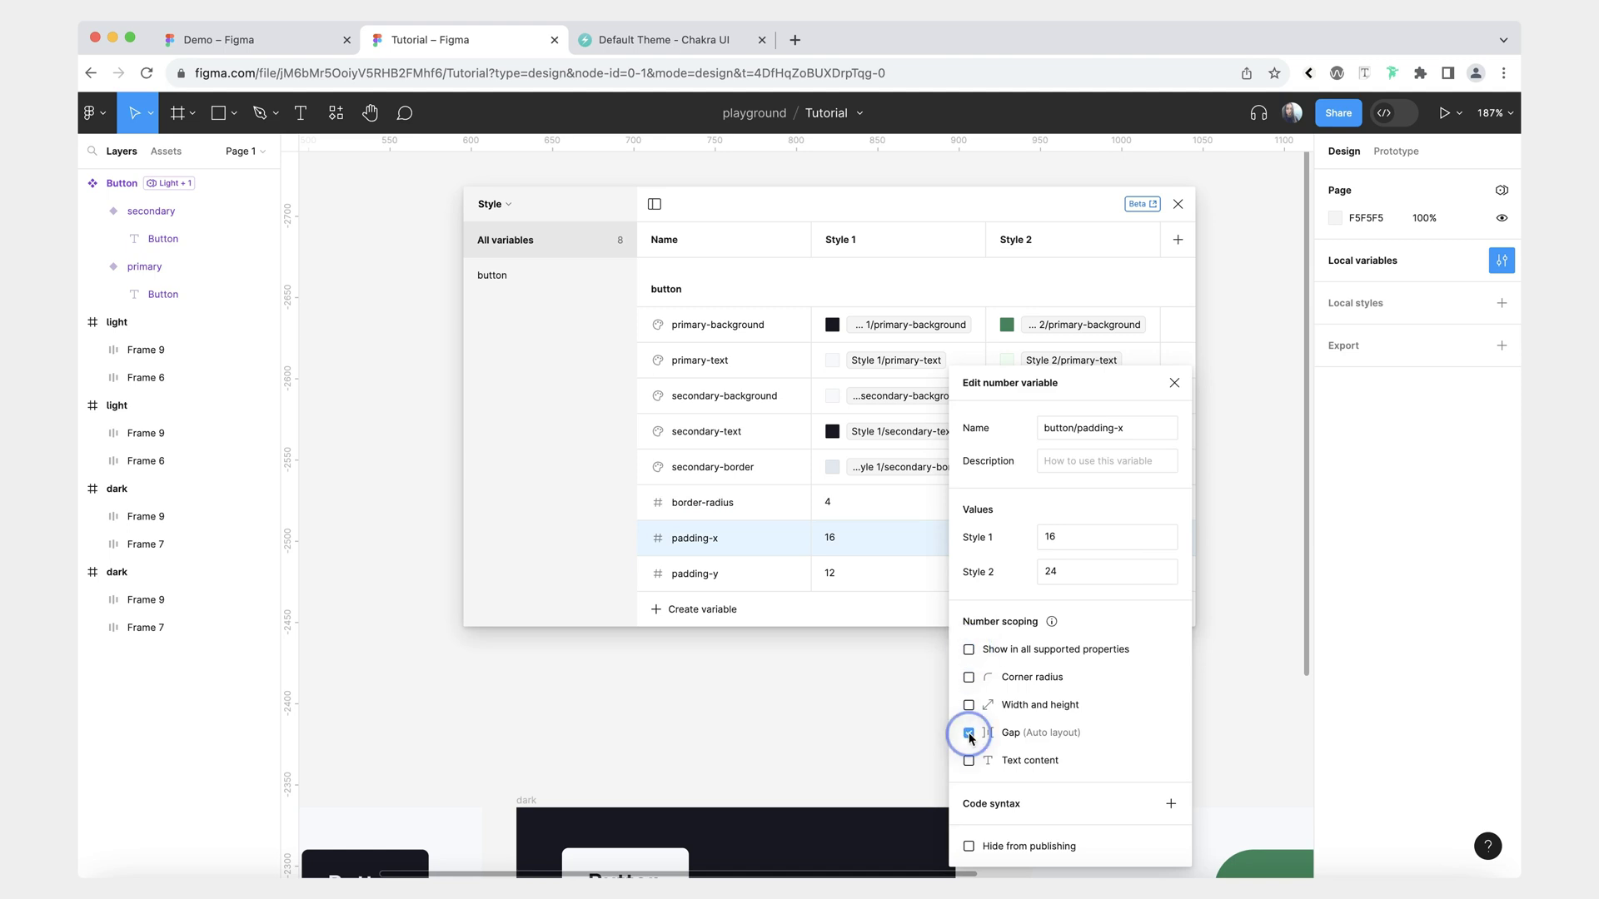
left_click(932, 623)
Limit the number scoping of the padding-y variable to Gap (Auto layout) only.
left_click(1177, 575)
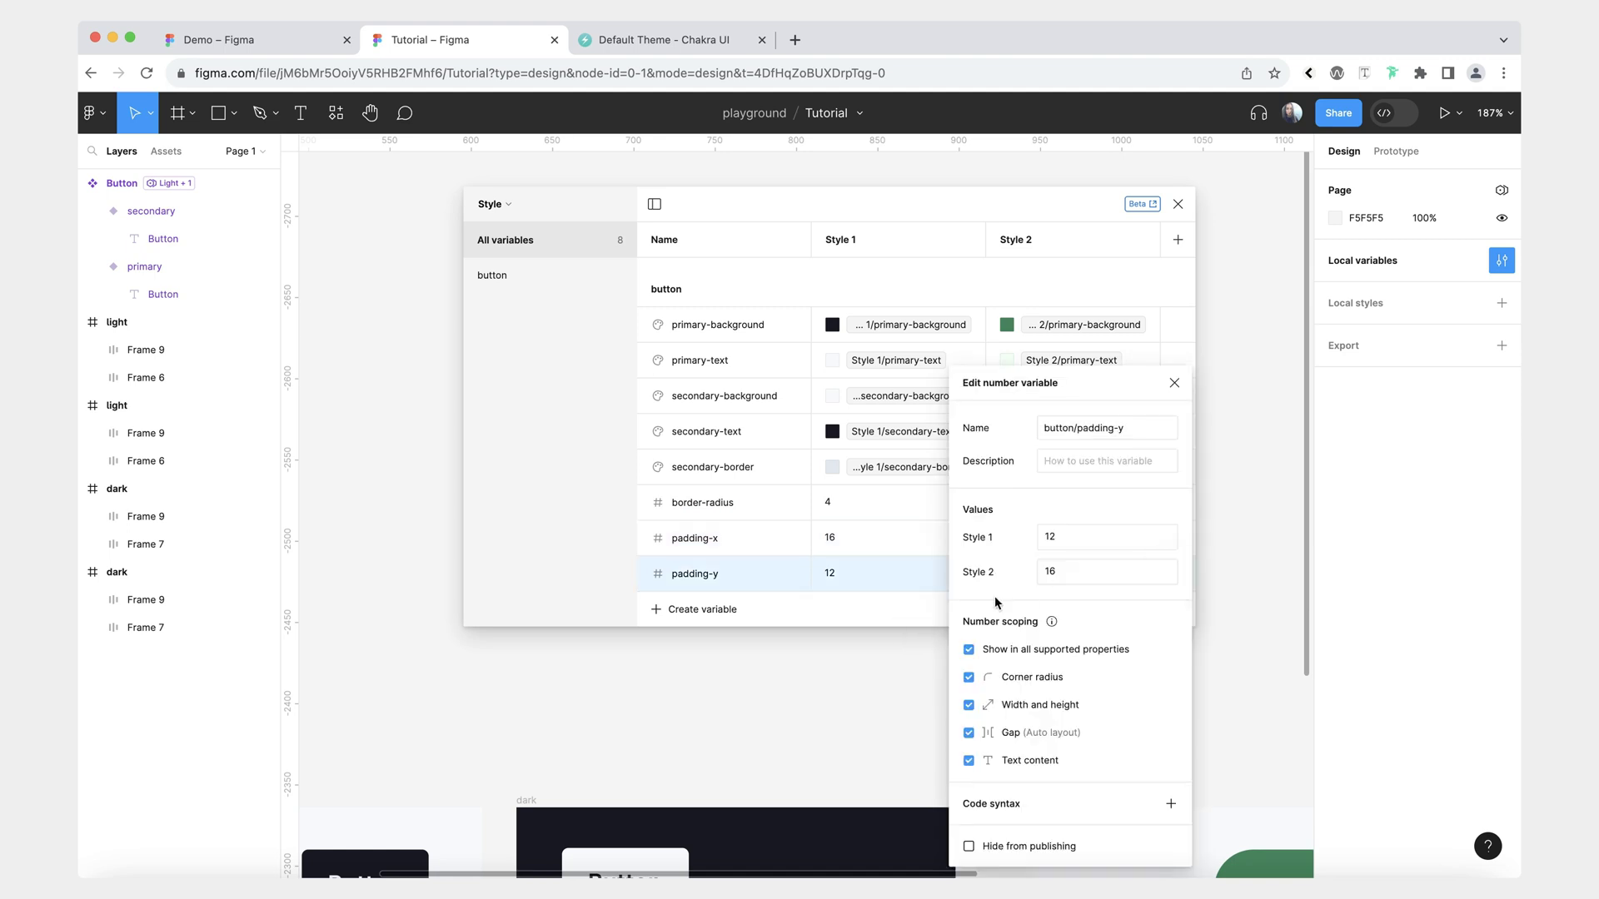
left_click(968, 650)
left_click(968, 733)
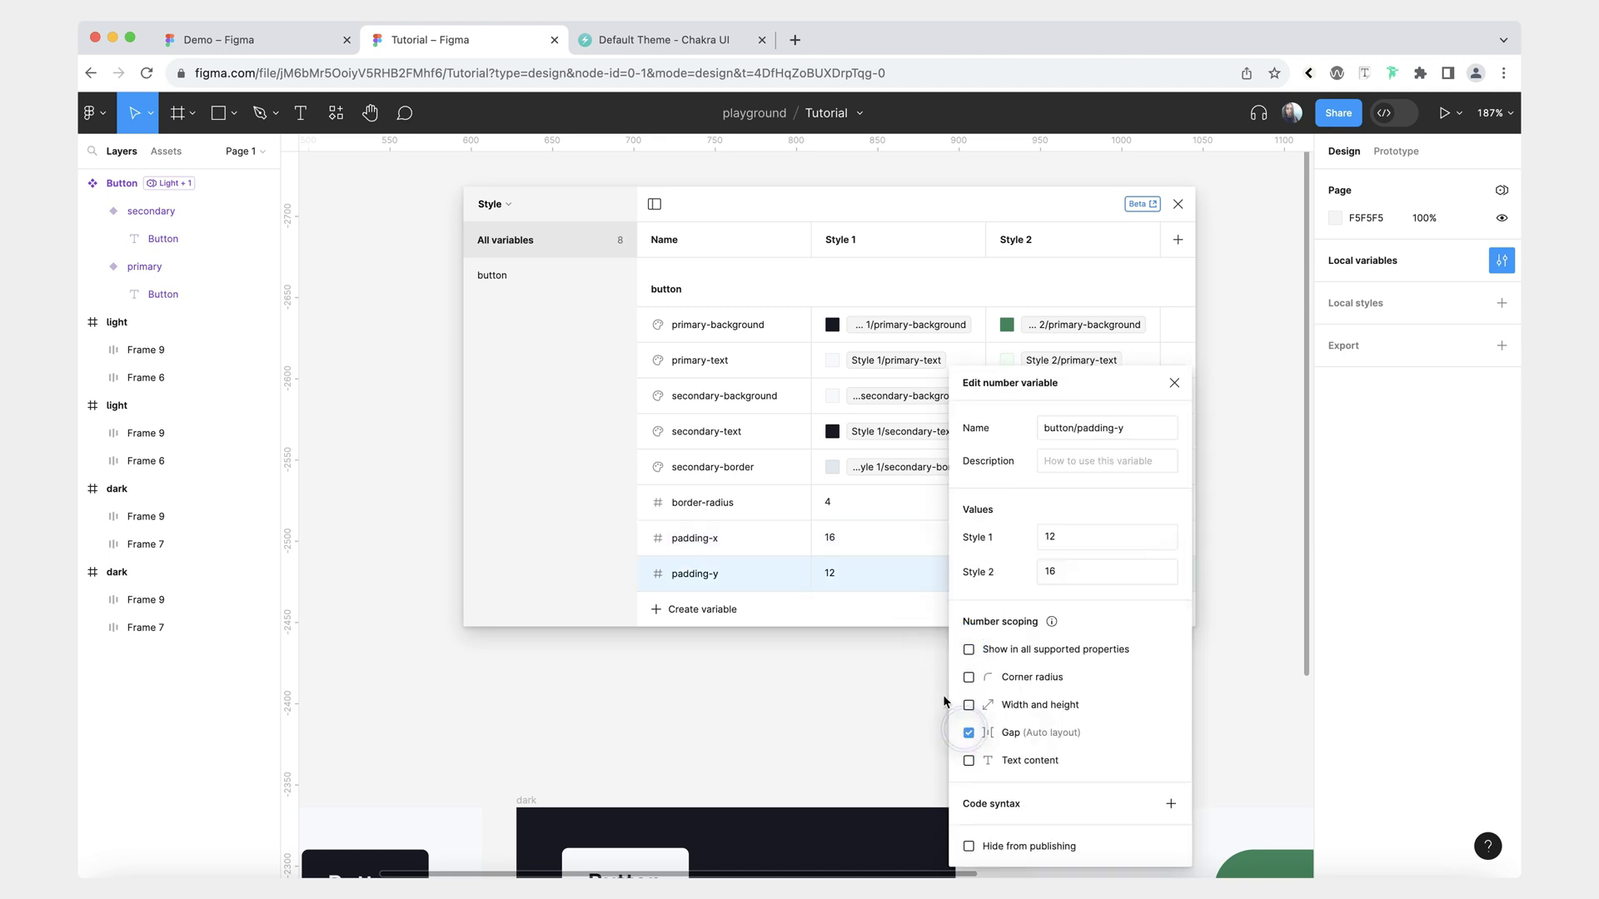
left_click(921, 614)
Limit the color scoping of the primary-background variable to Frame and Shape fills.
left_click(1177, 324)
left_click(968, 623)
left_click(968, 650)
left_click(989, 734)
left_click(1105, 283)
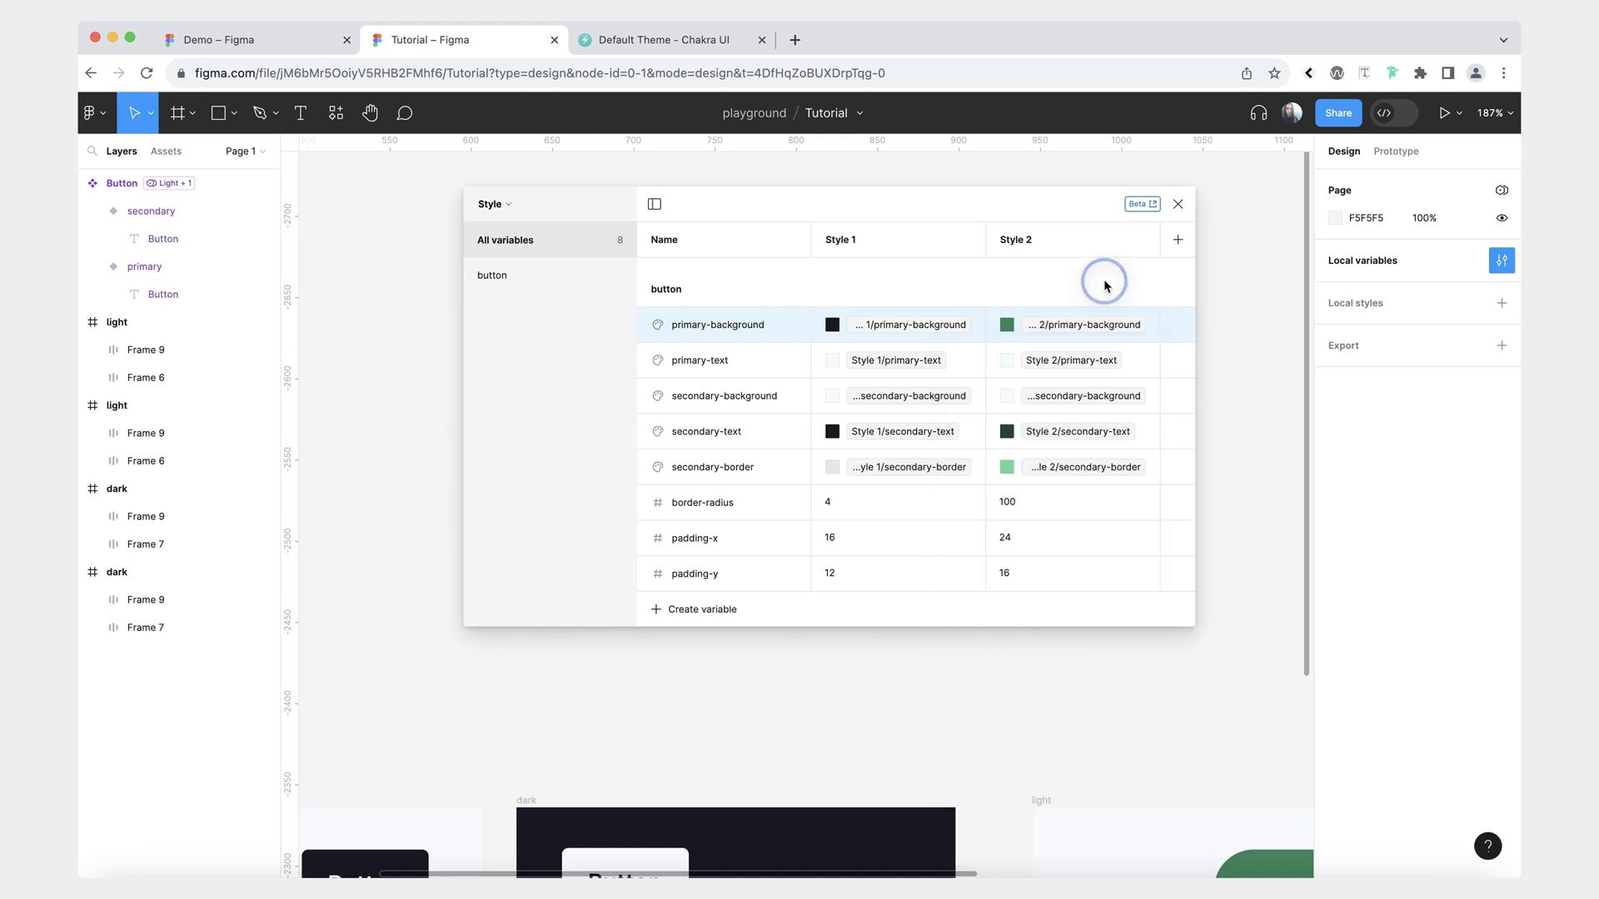
Limit the color scoping of the primary-text variable to Text fills only.
left_click(1176, 360)
left_click(967, 638)
left_click(989, 749)
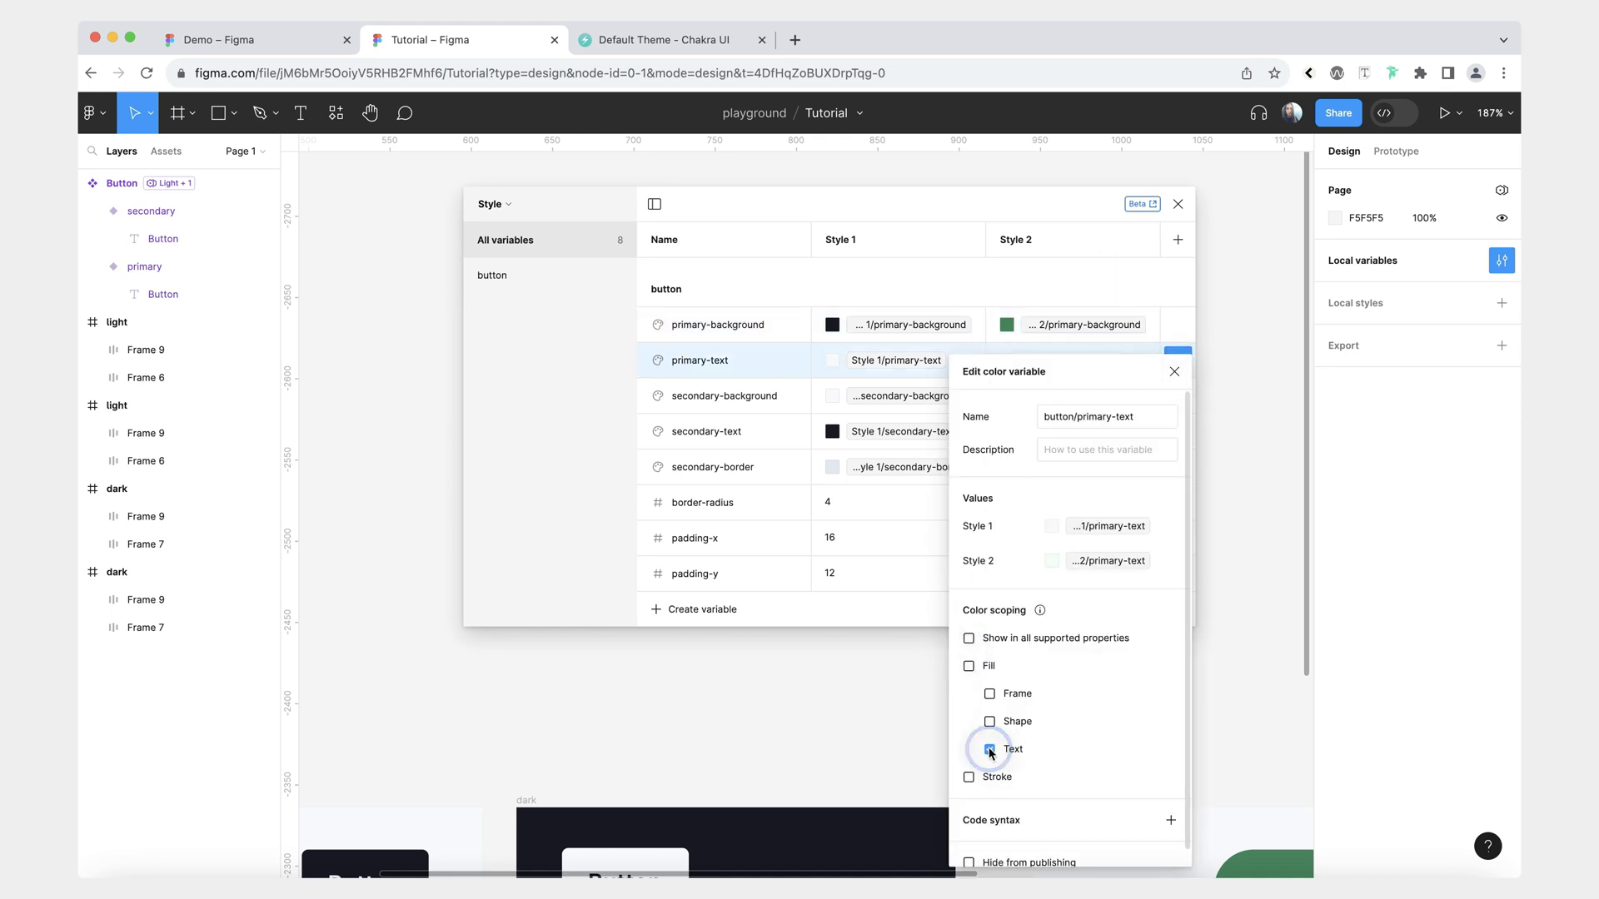
left_click(1108, 250)
Limit the color scoping of the secondary-background variable to Frame and Shape fills.
left_click(1178, 396)
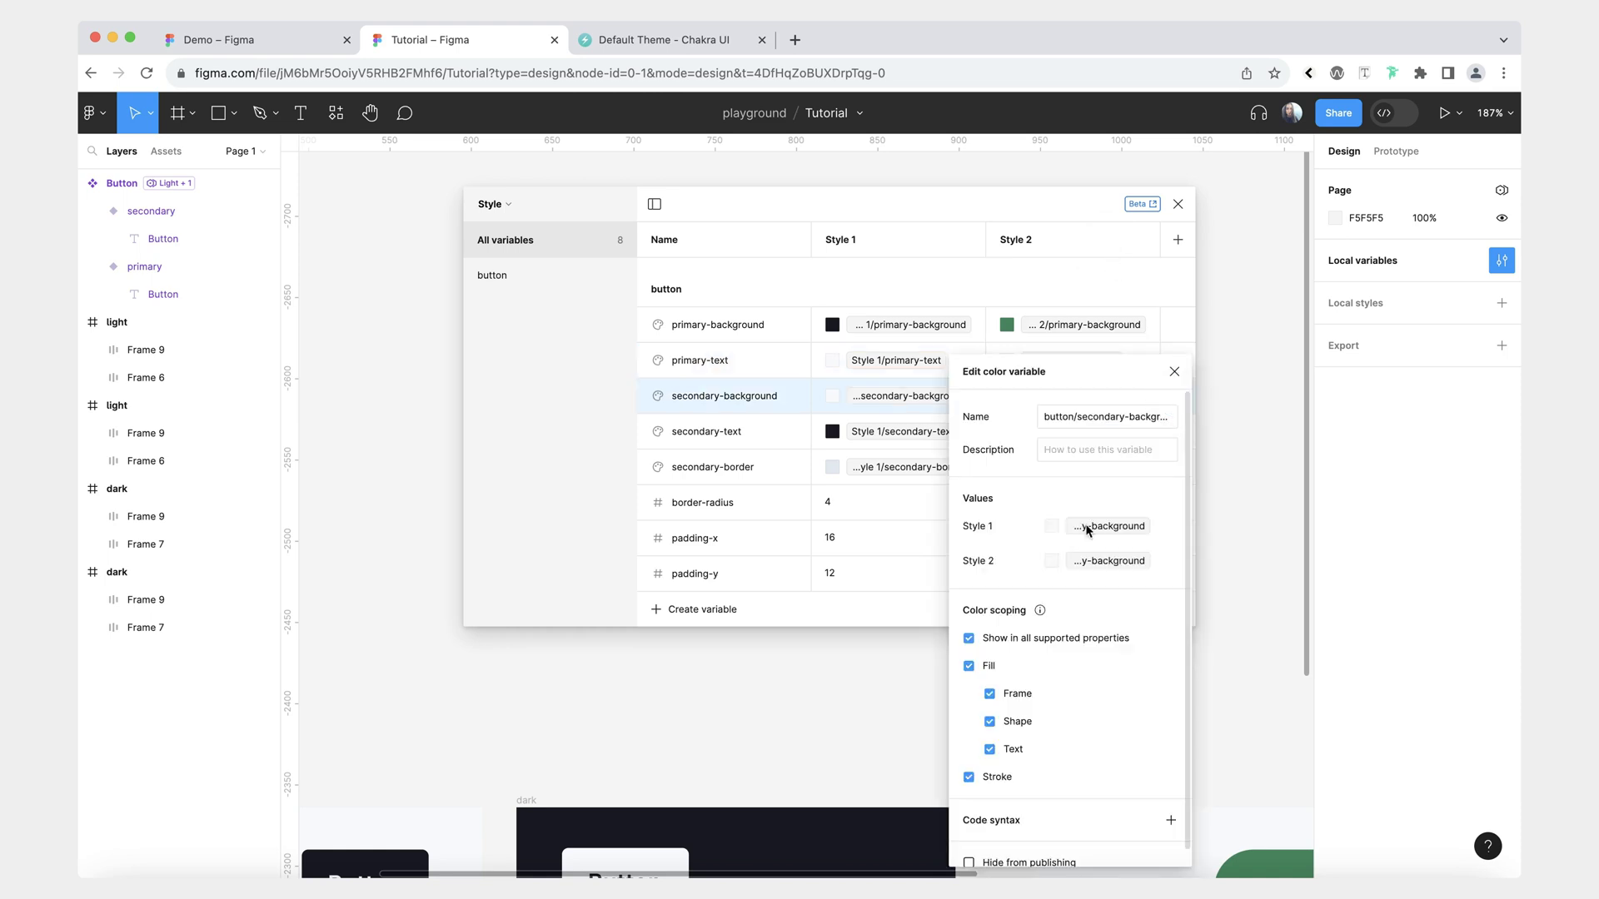
left_click(968, 639)
left_click(989, 695)
left_click(989, 721)
left_click(1095, 275)
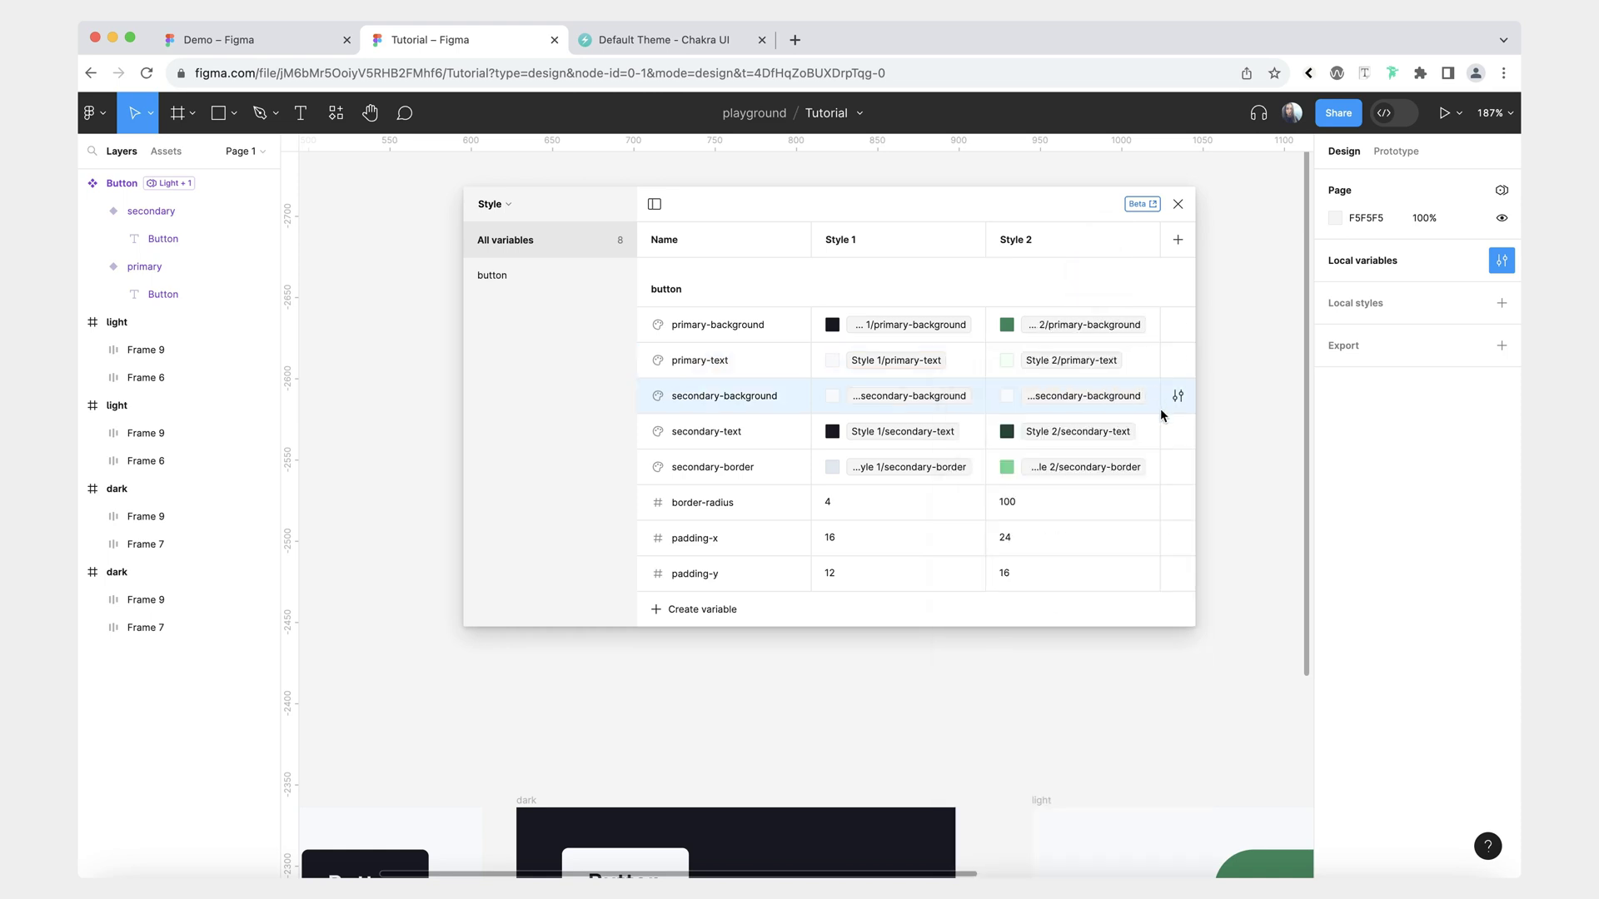
Limit the color scoping of the secondary-text variable to Text fills only.
left_click(1170, 432)
left_click(968, 638)
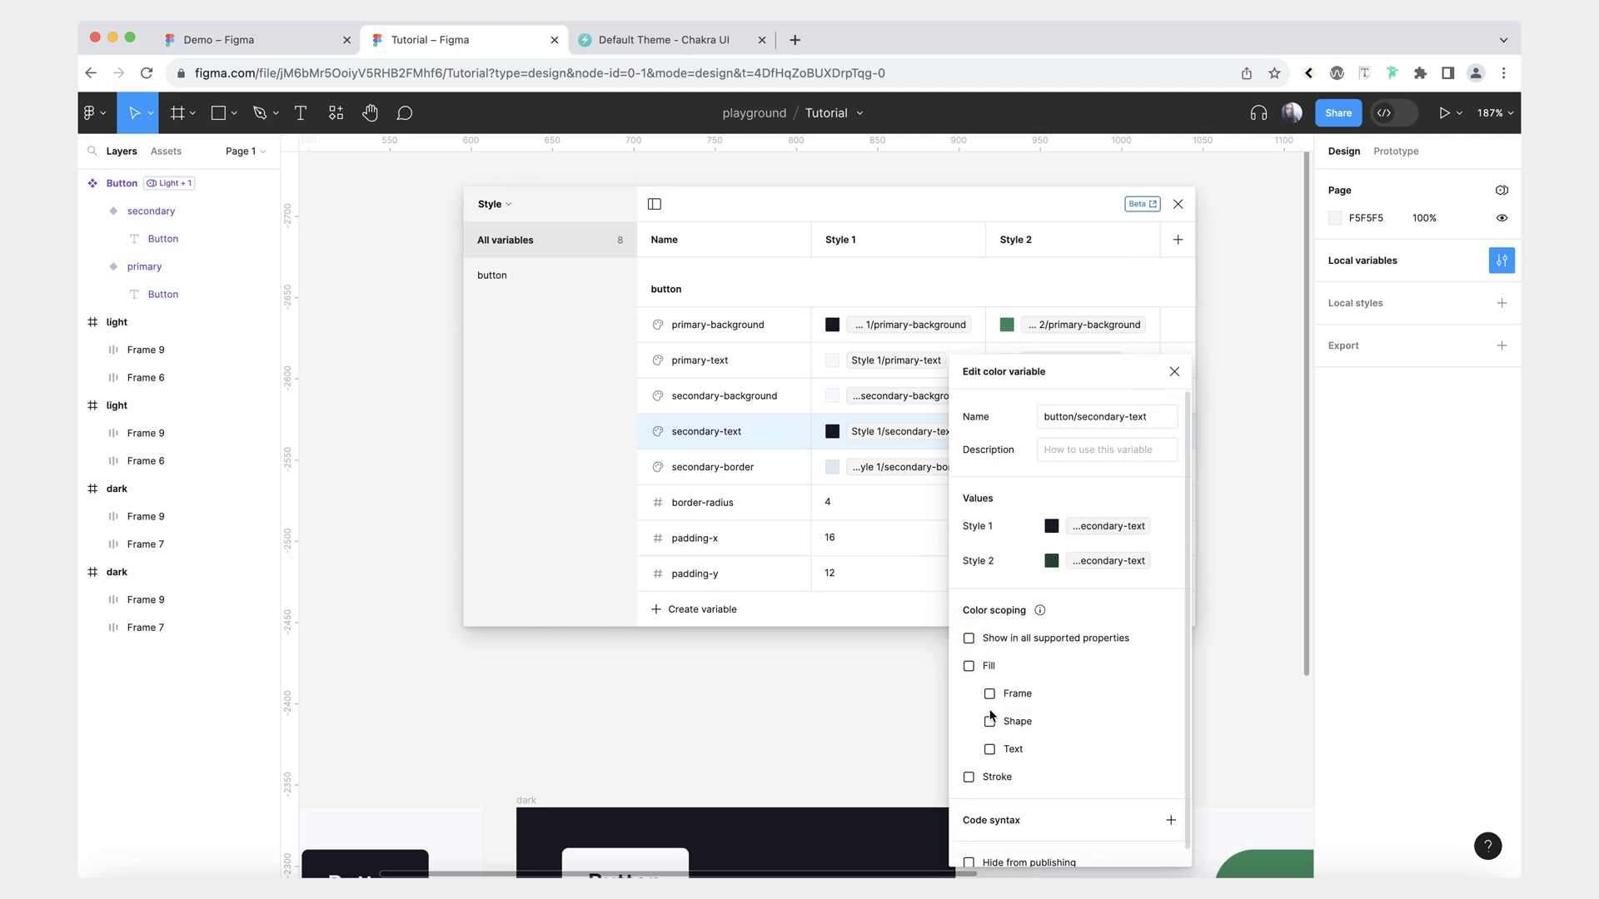
left_click(989, 750)
left_click(1139, 298)
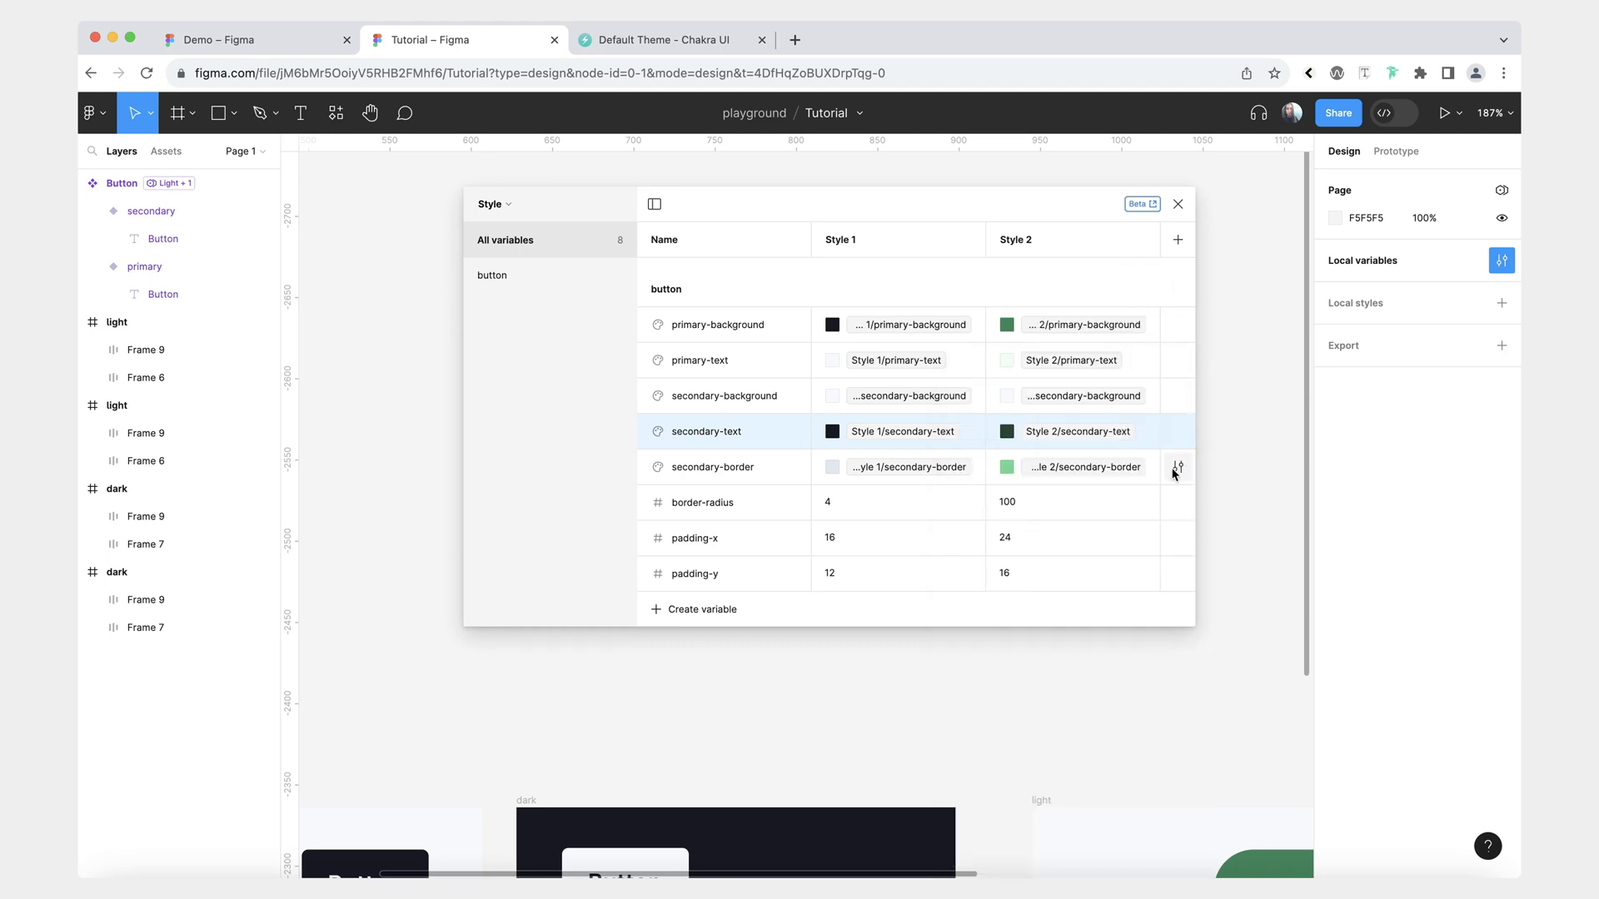
Limit the color scoping of the secondary-border variable to Stroke only and close the variables window.
left_click(1178, 467)
left_click(968, 640)
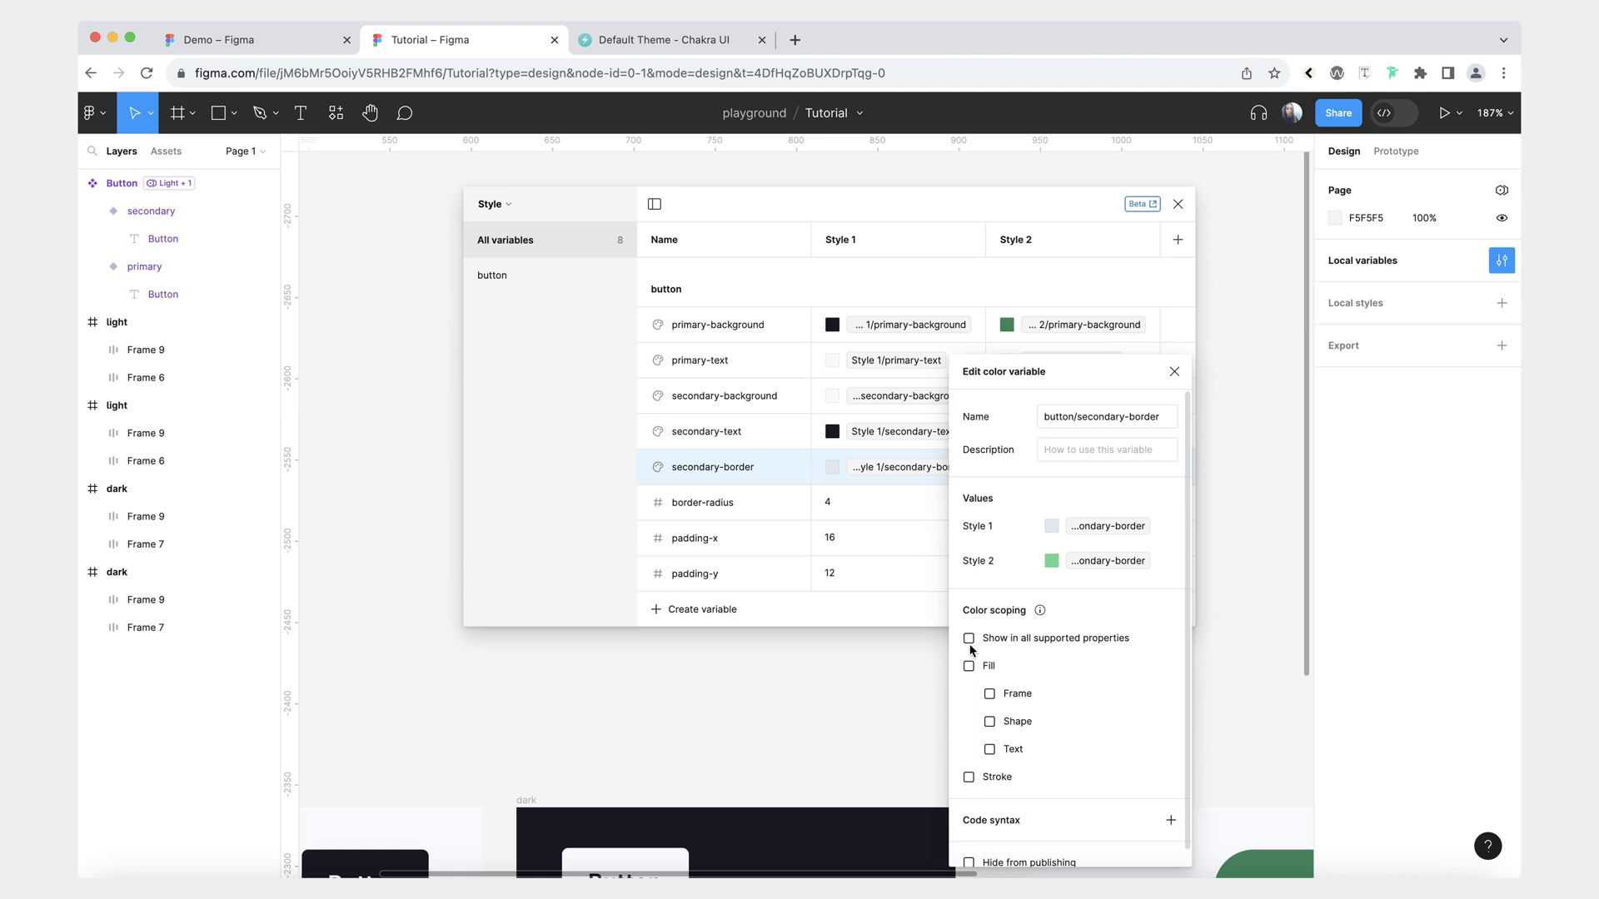
left_click(969, 775)
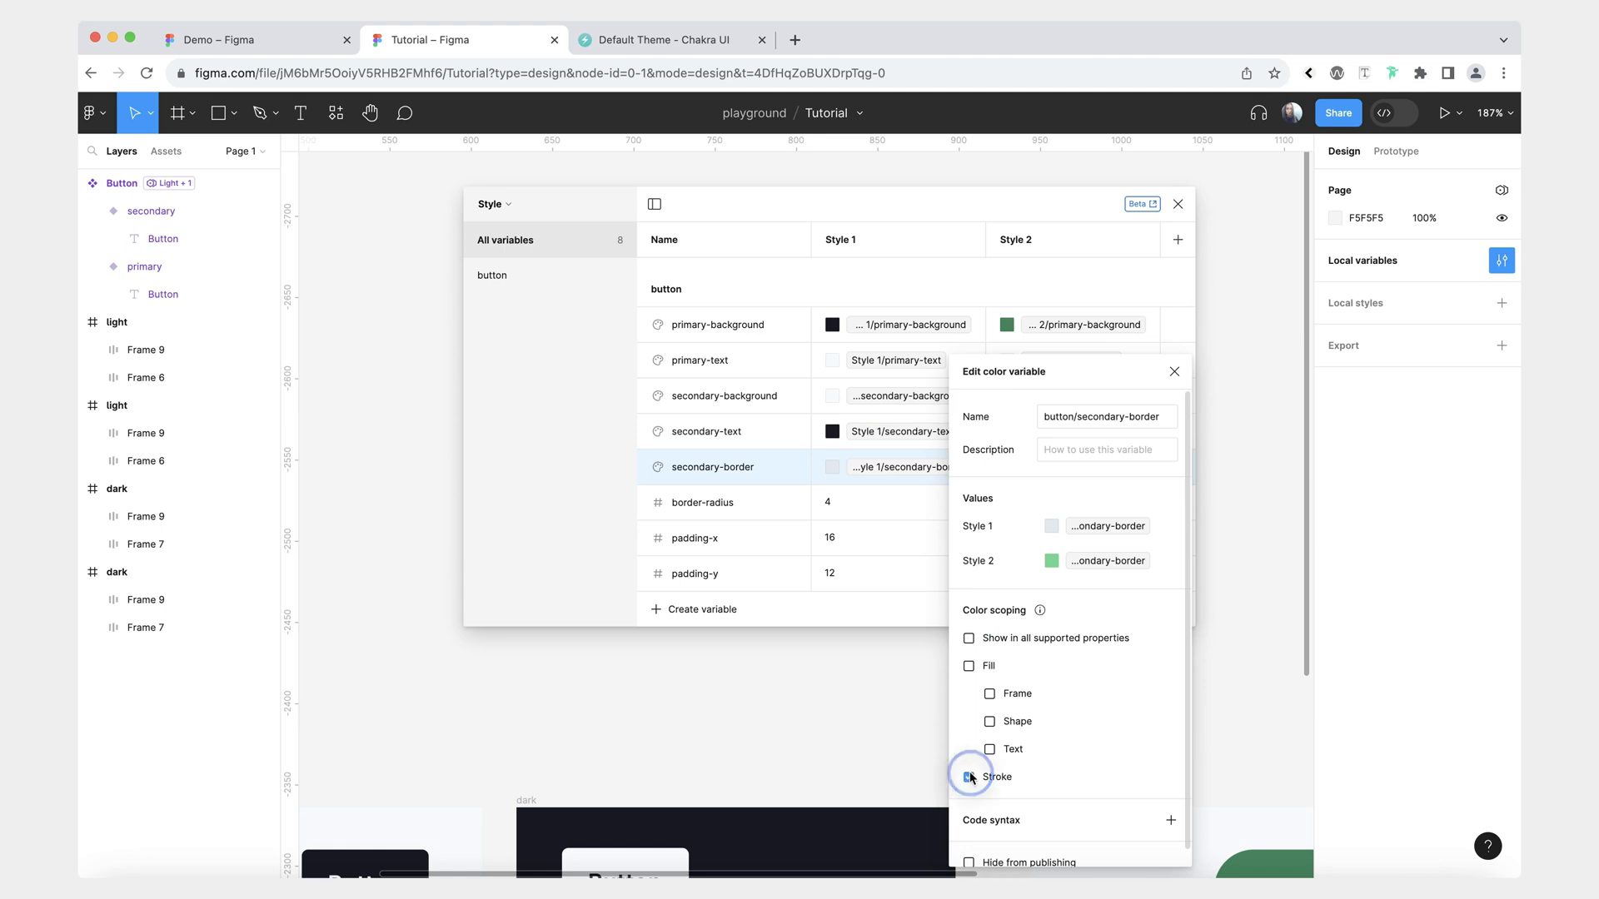
left_click(910, 623)
left_click(1178, 205)
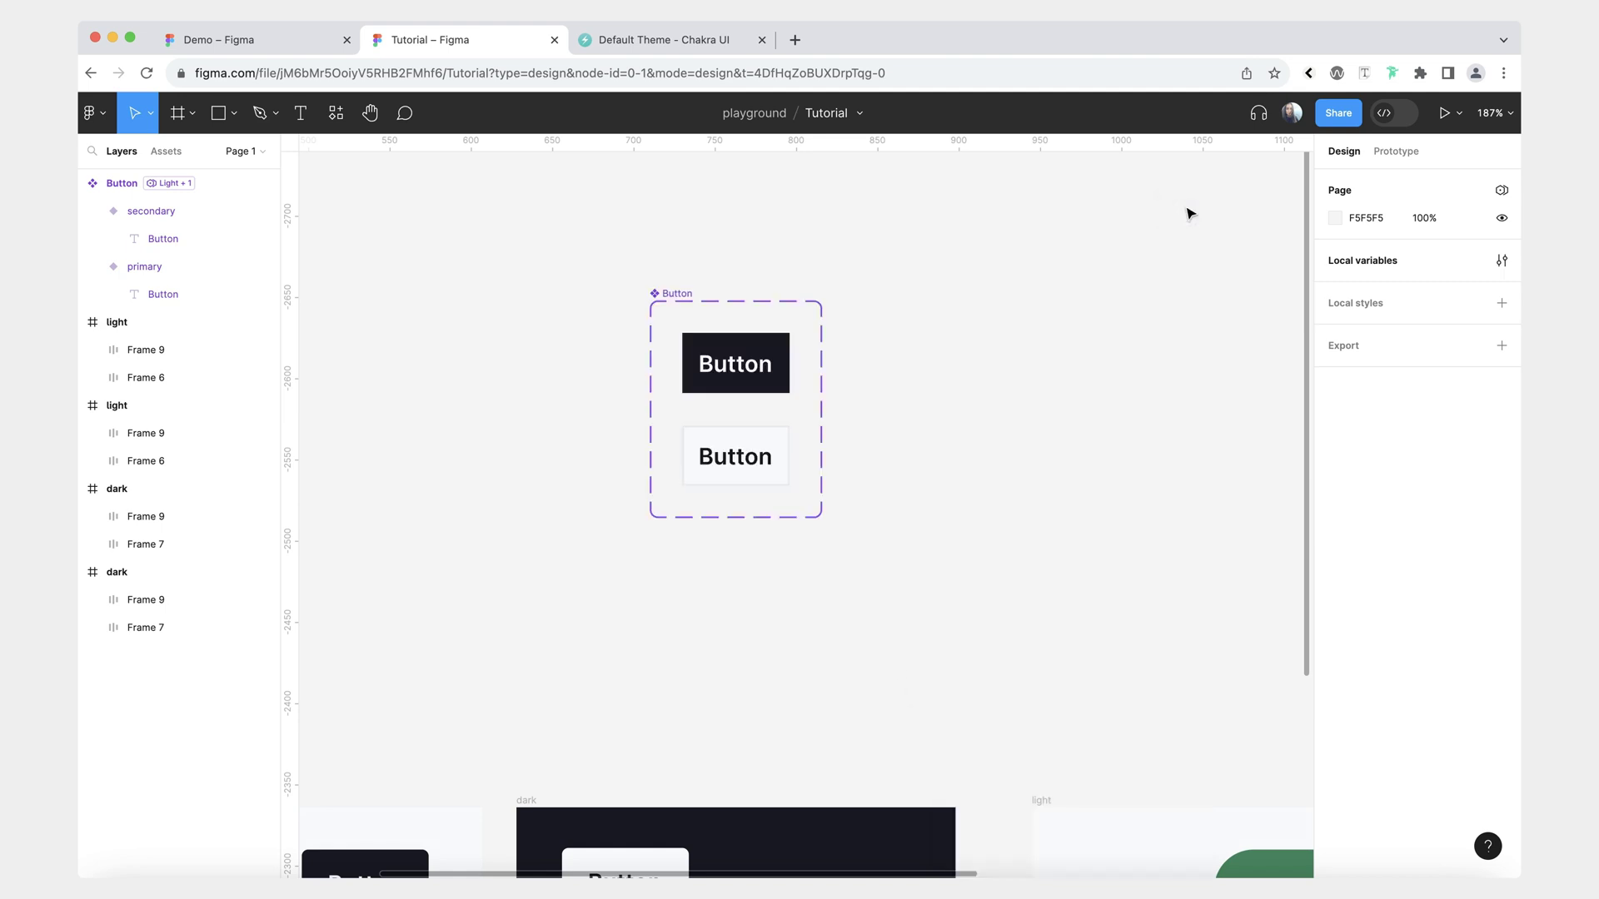
Apply the border-radius variable to the corner radius of both the primary and secondary button variants.
left_click(674, 301)
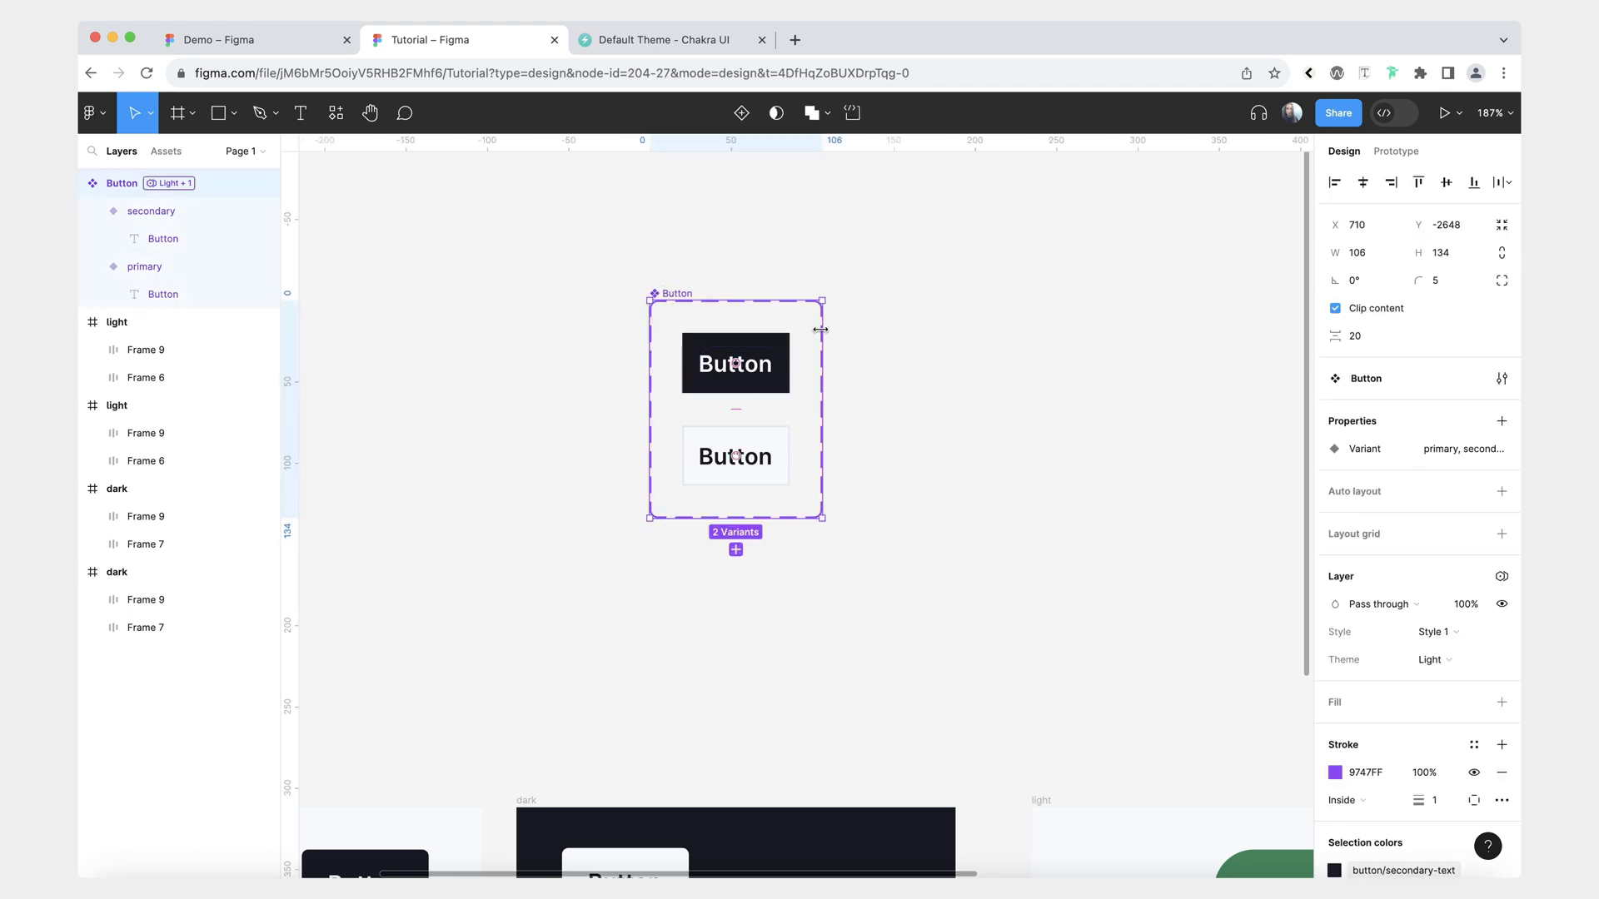
left_click(790, 366)
left_click(771, 470, "shift")
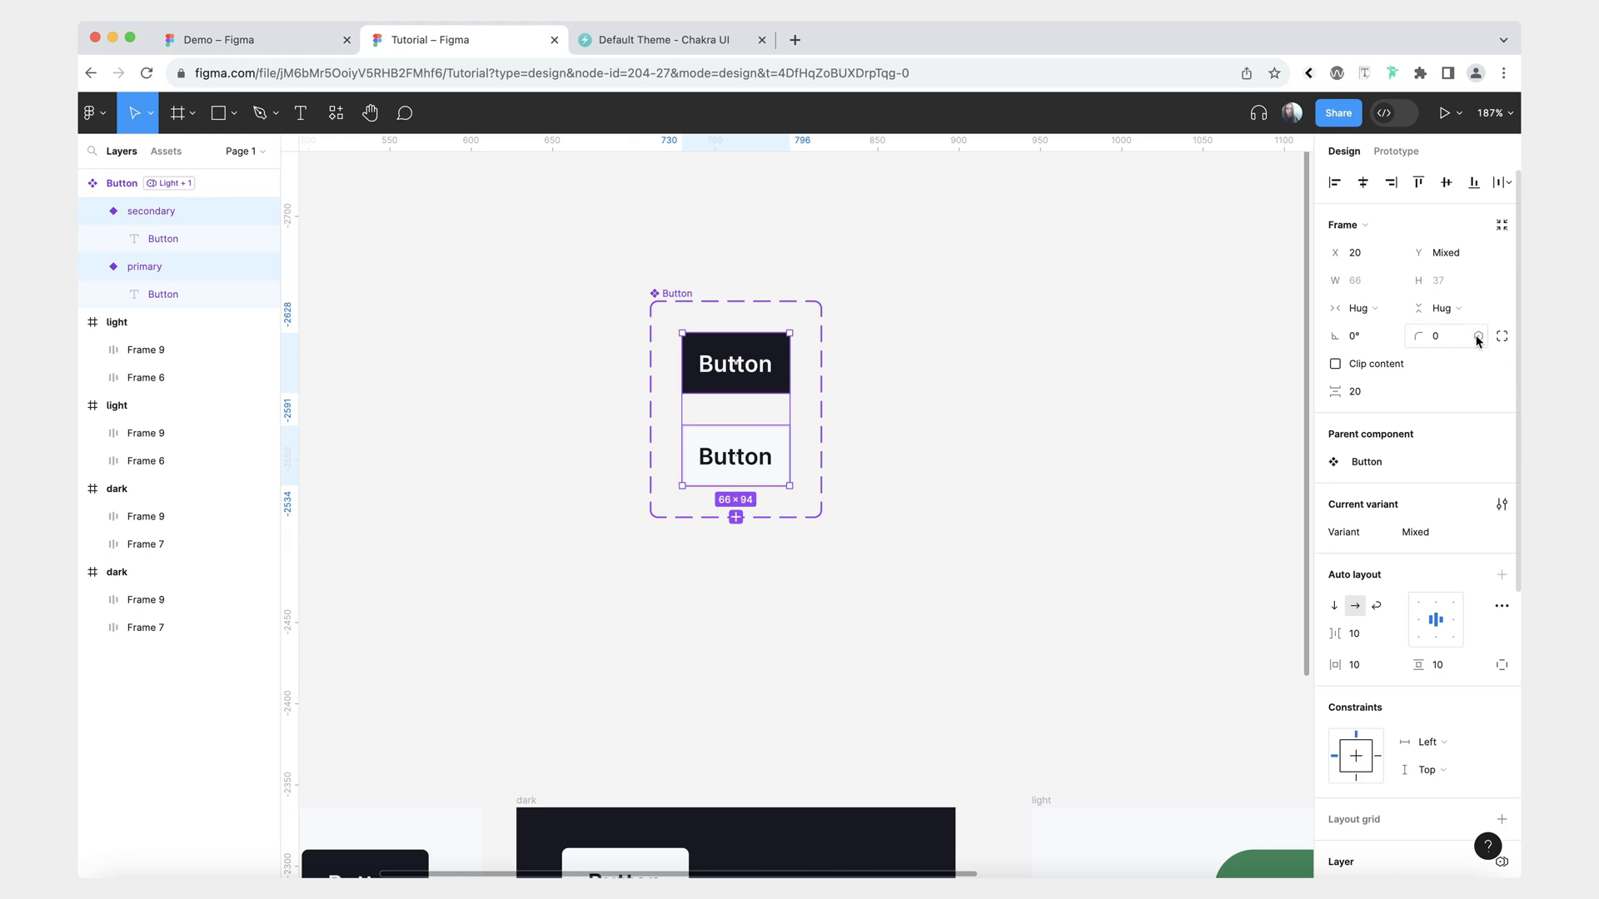
left_click(1478, 336)
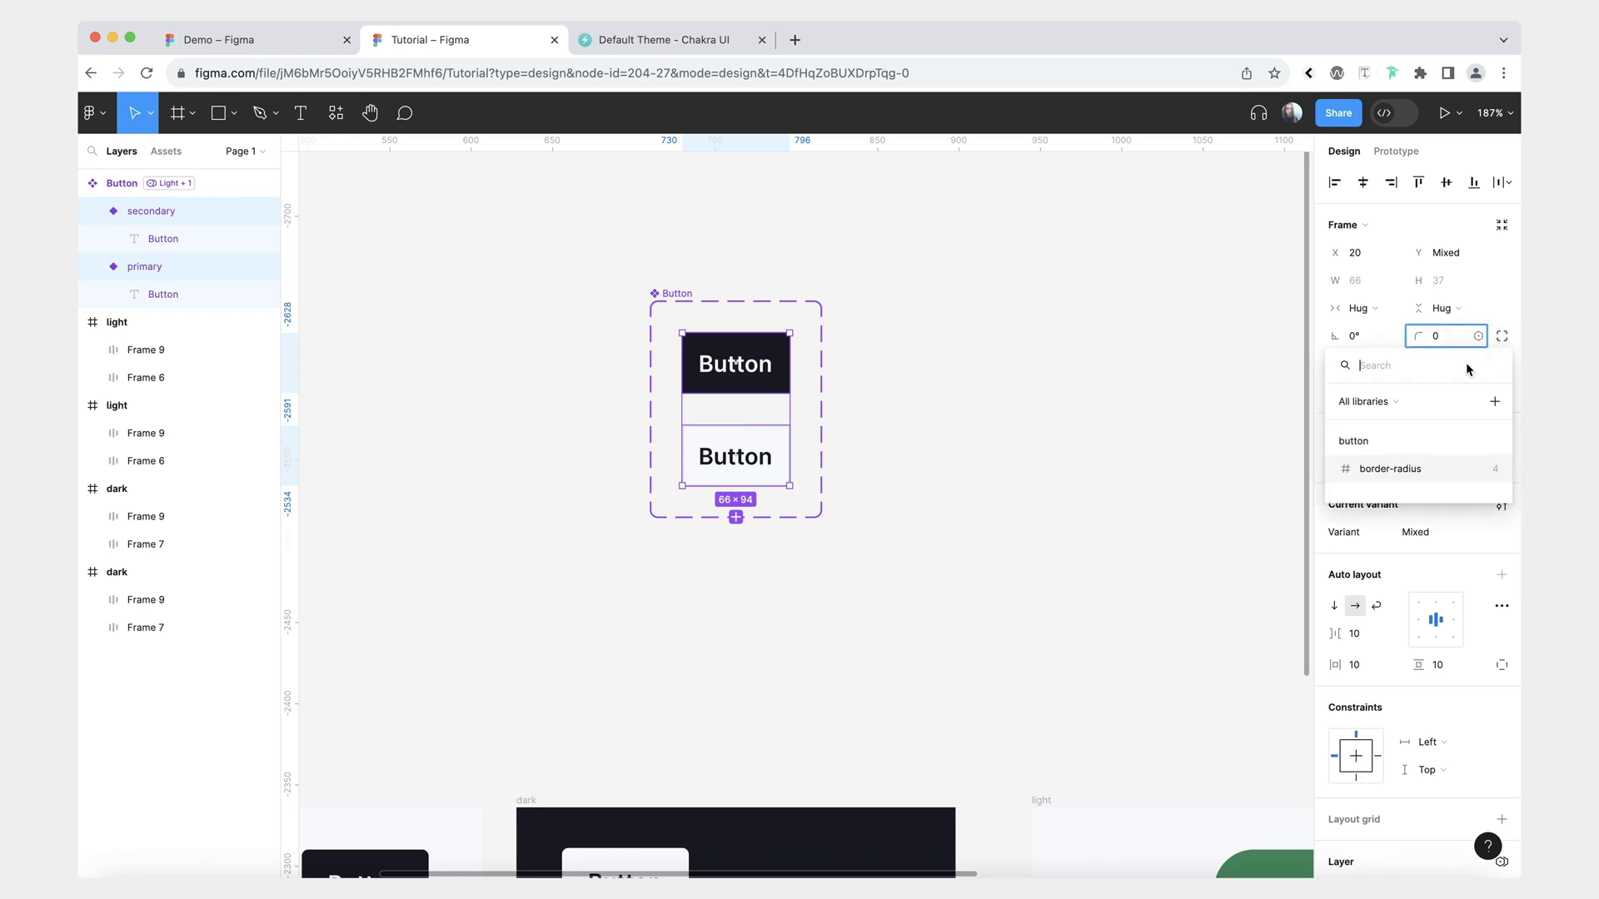
left_click(1389, 469)
scroll(851, 330, "down", 3, "ctrl")
left_click(851, 331)
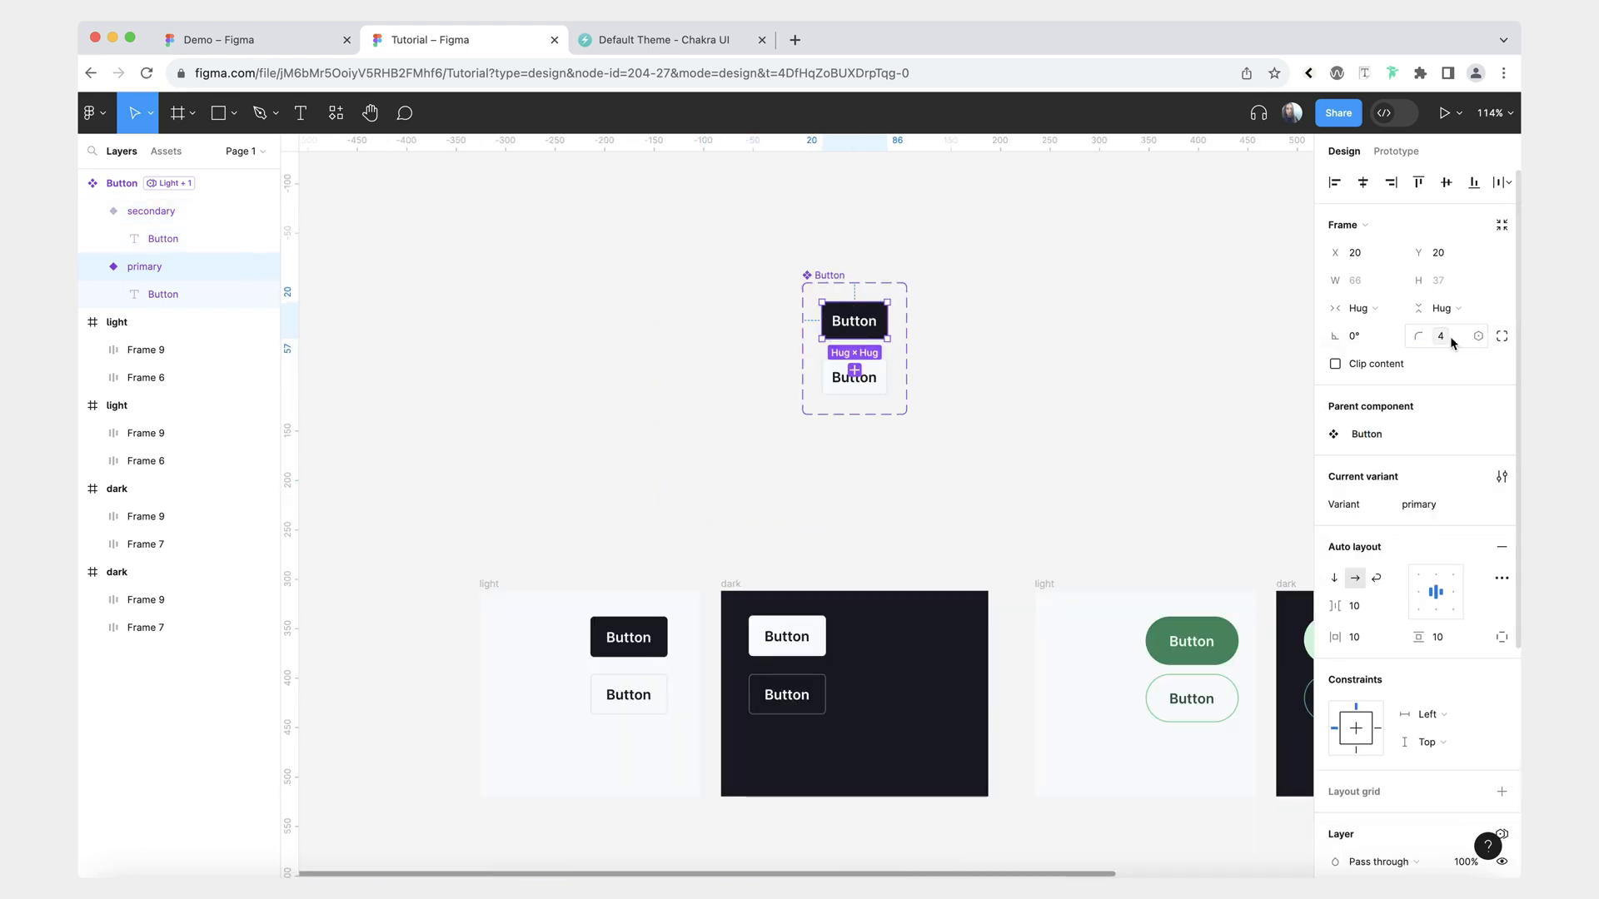
Bind both variants' horizontal padding to the padding-x variable and their vertical padding to padding-y.
left_click(144, 267)
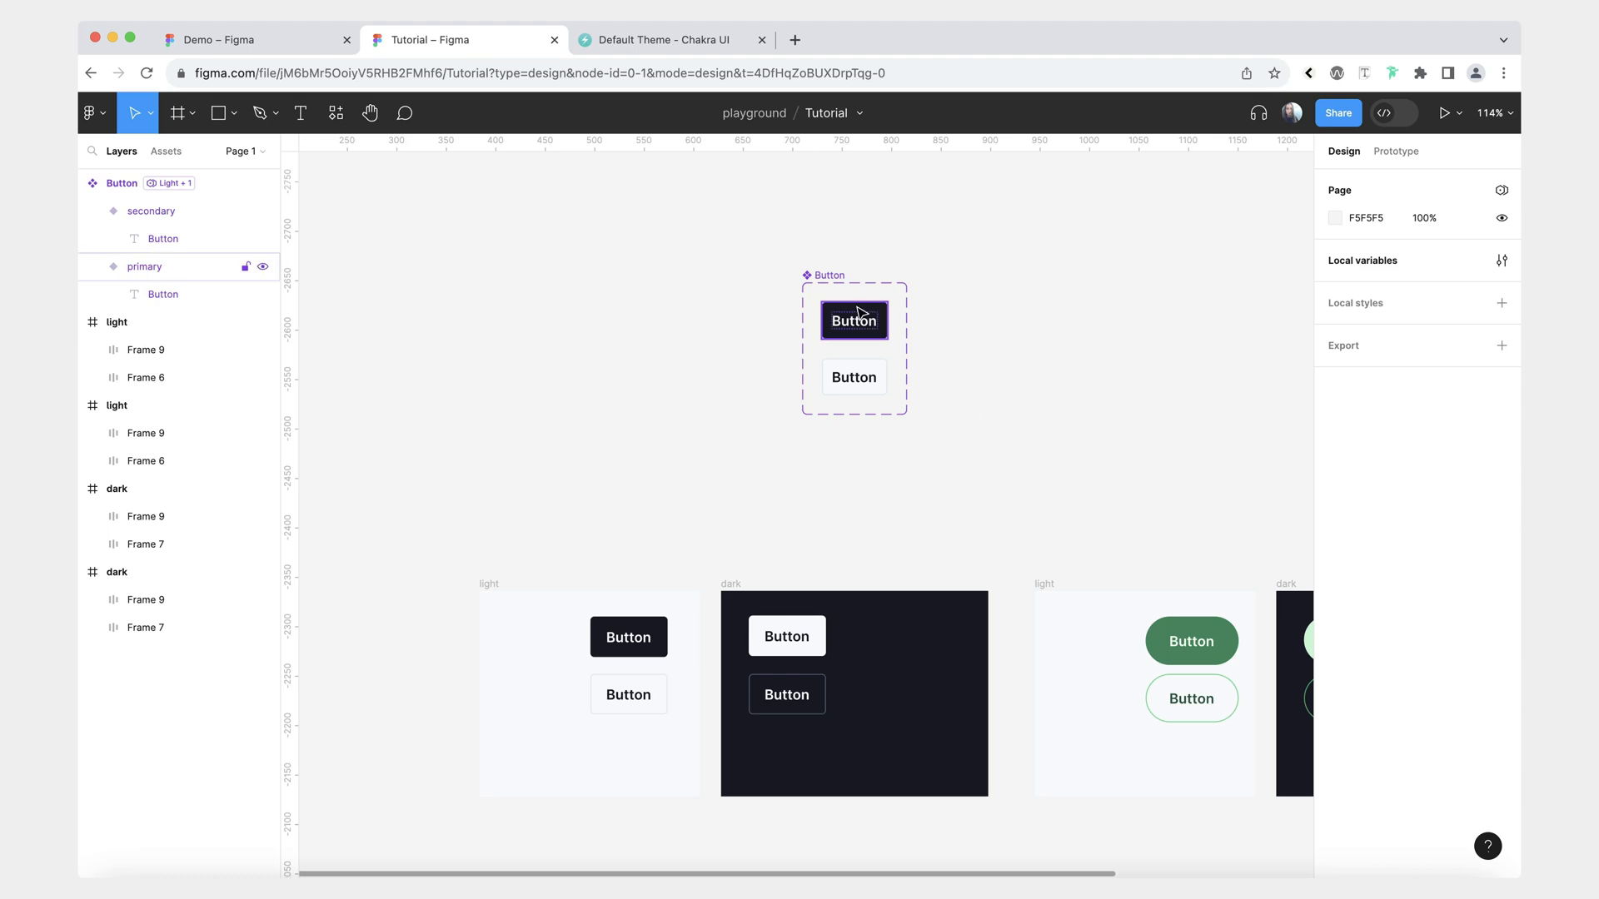
left_click(151, 210, "shift")
left_click(1395, 573)
left_click(1414, 706)
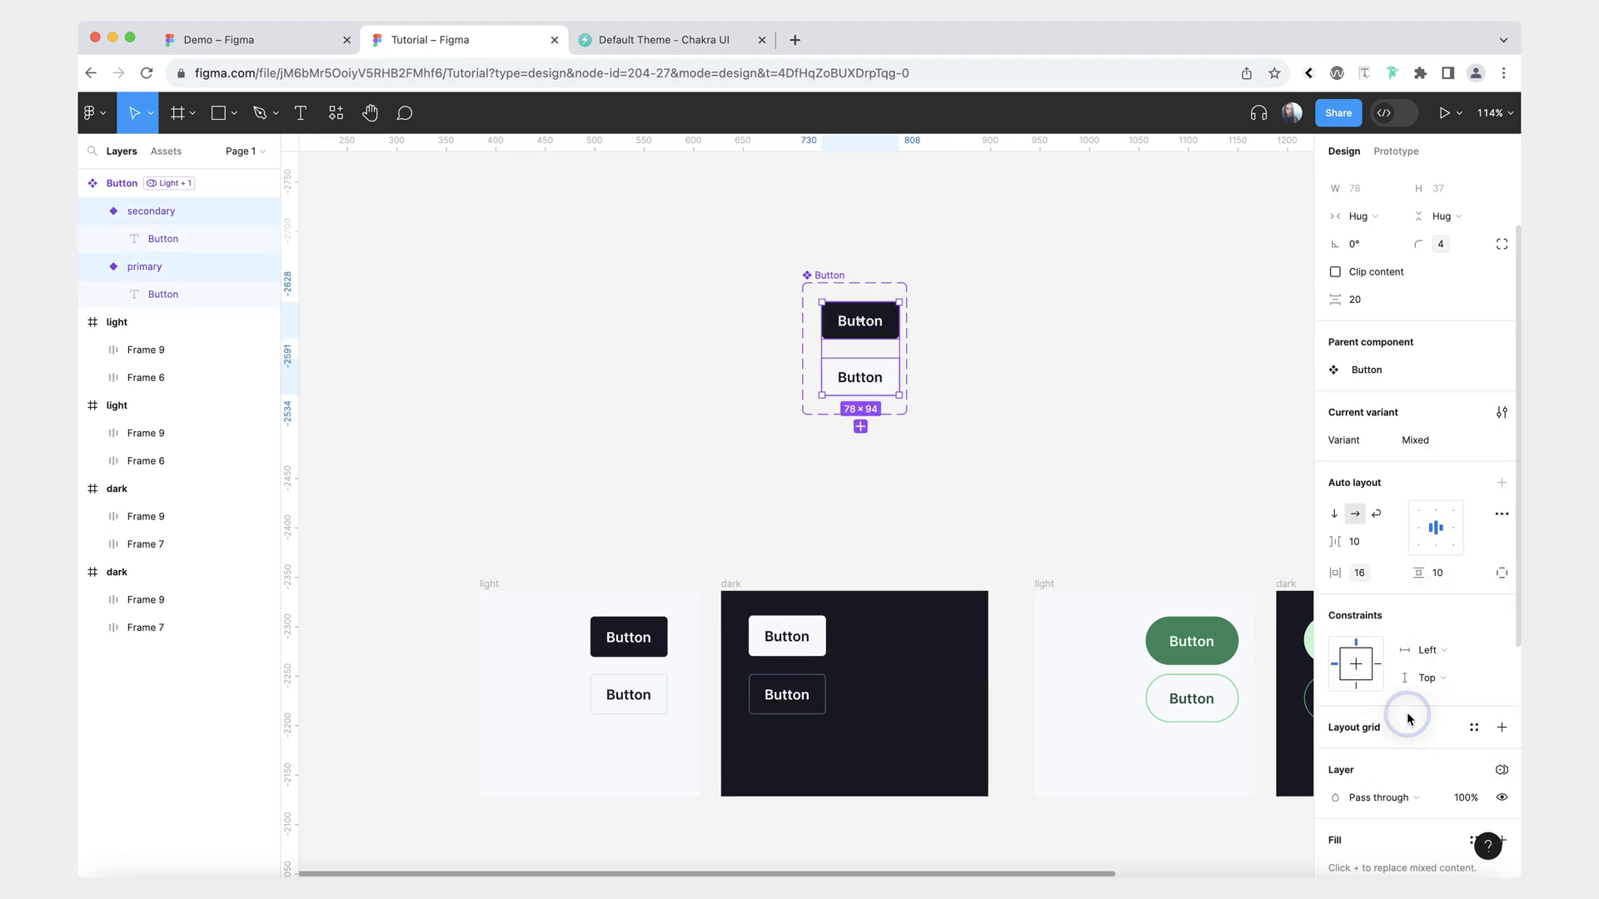
left_click(1477, 572)
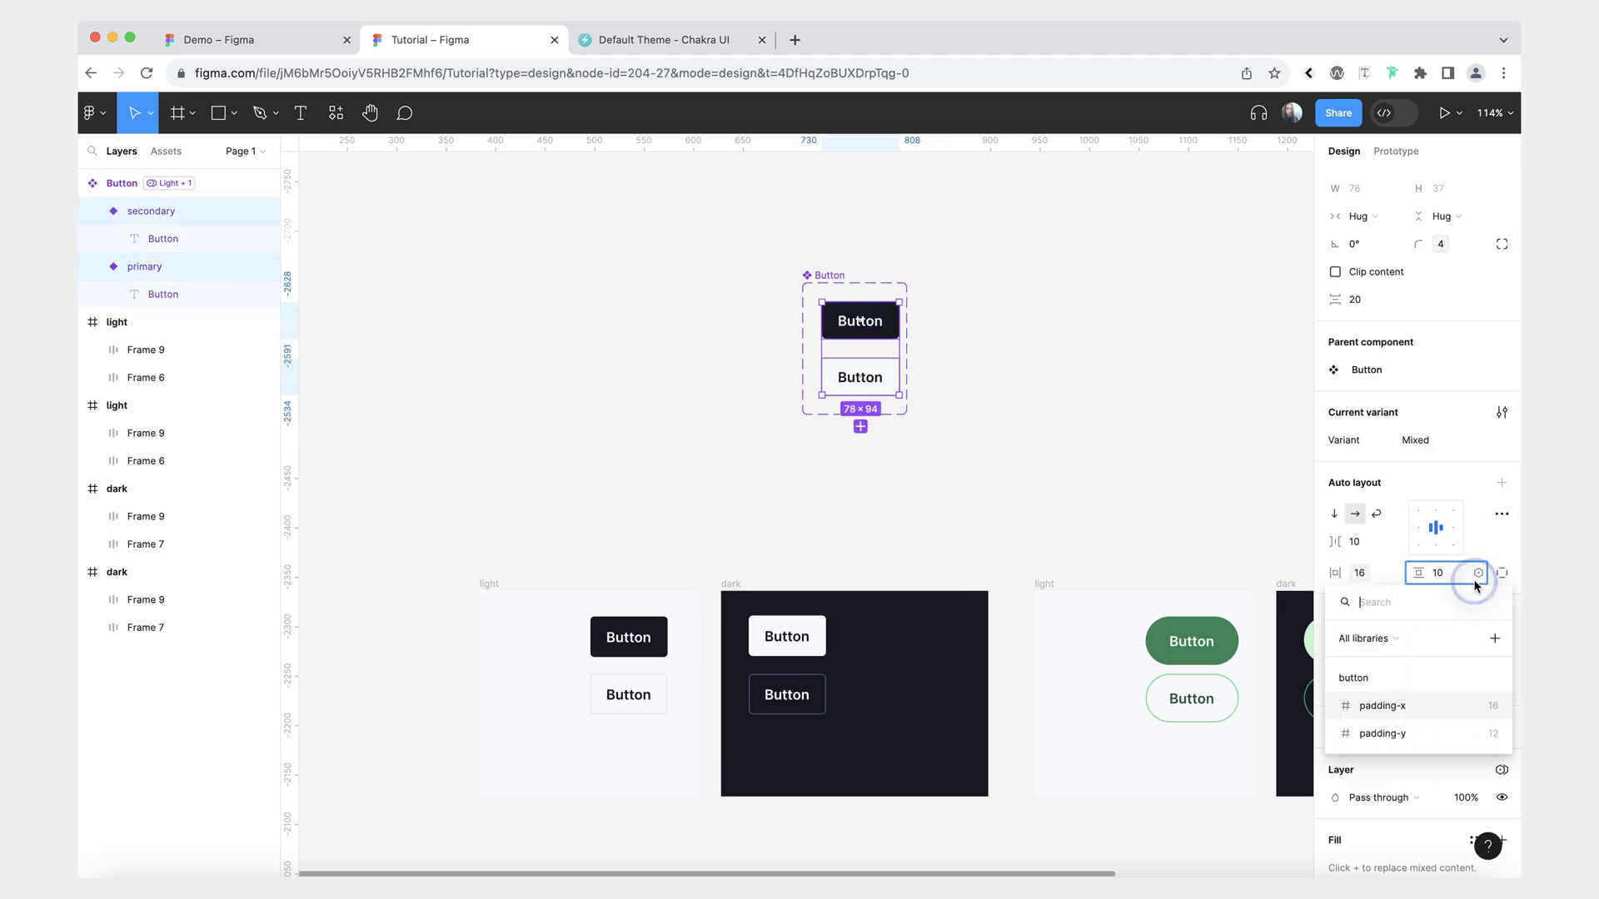
left_click(1395, 734)
left_click(1142, 518)
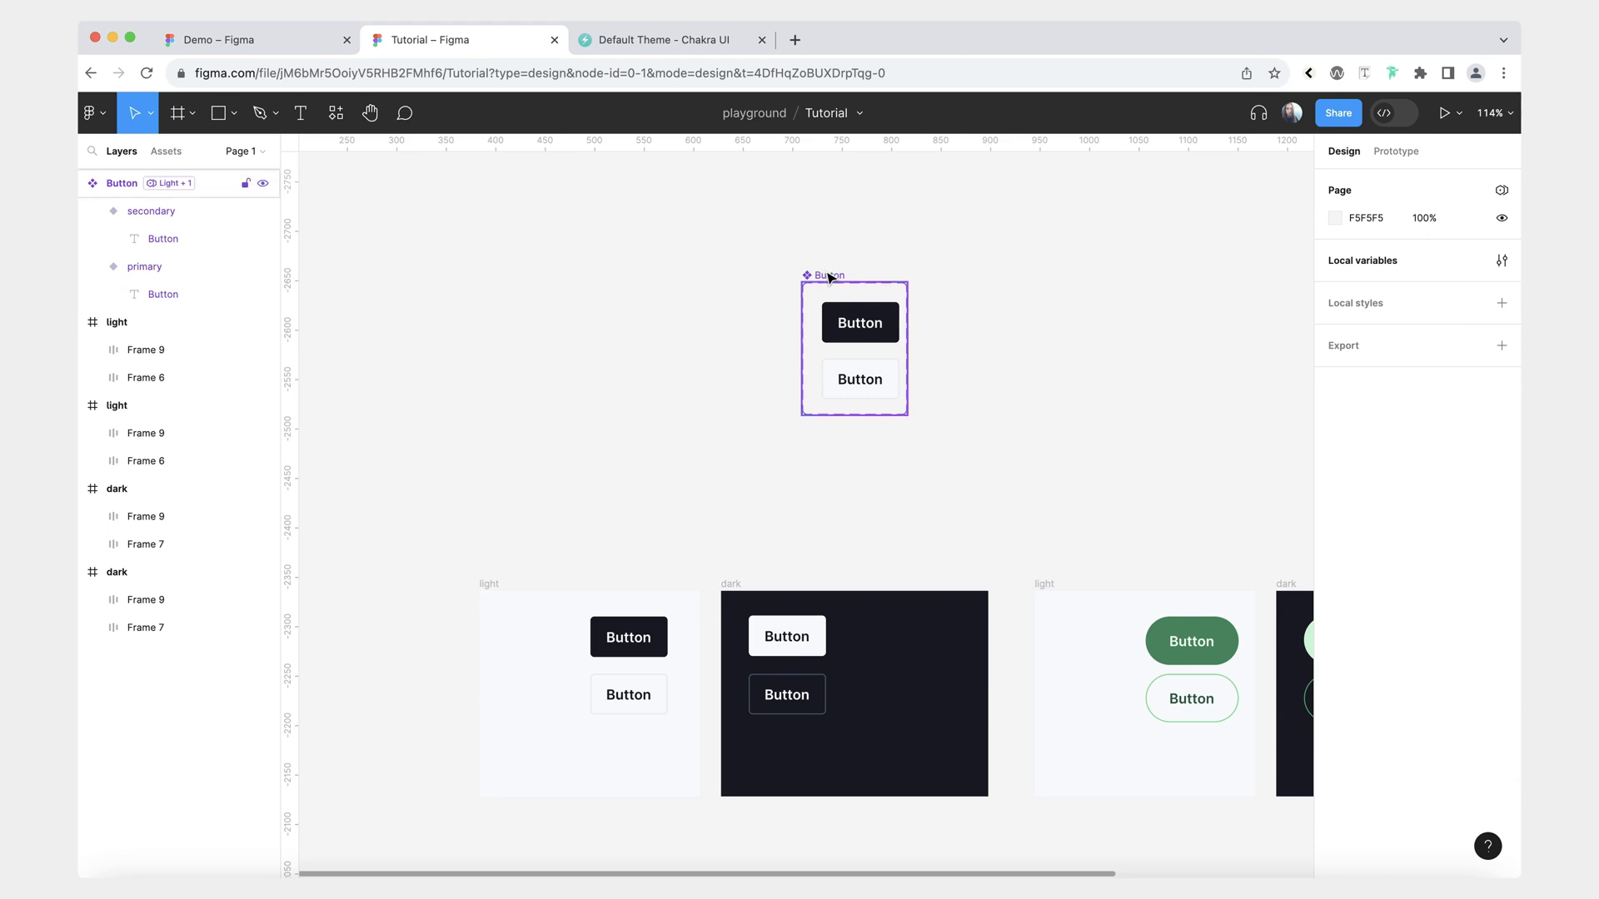
Add a vertical auto layout to the Button component set with a gap of 16 and padding of 24 on both axes.
left_click(850, 265)
key("shift+a")
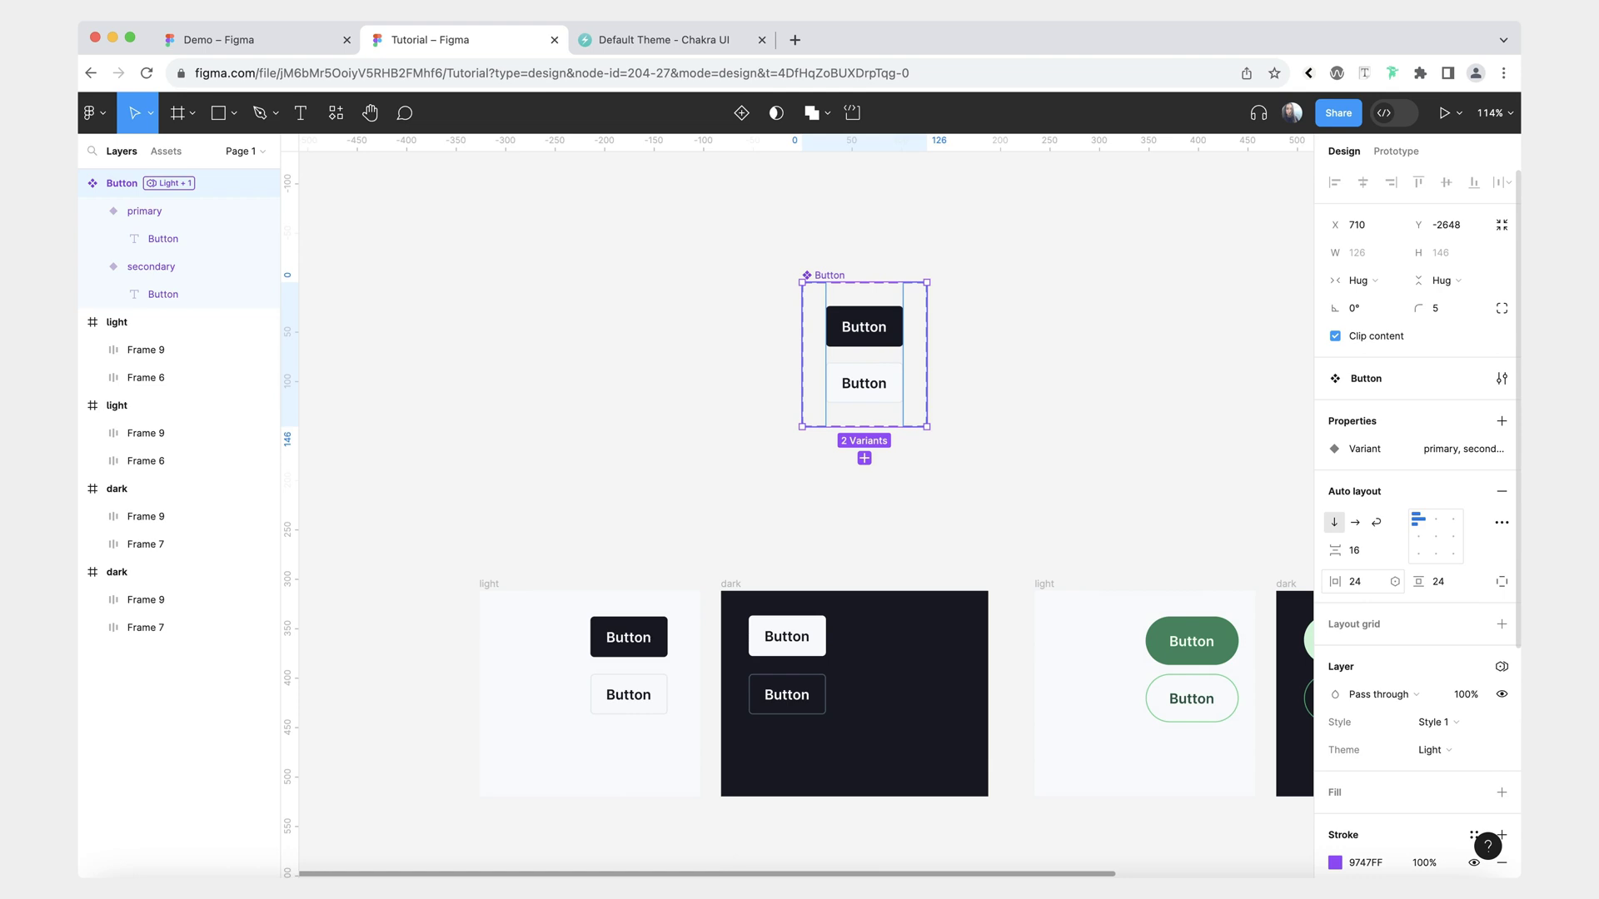
Preview the Button component set in the Dark theme and Style 2, and return it to Light and Style 1.
scroll(1487, 748, "down", 3)
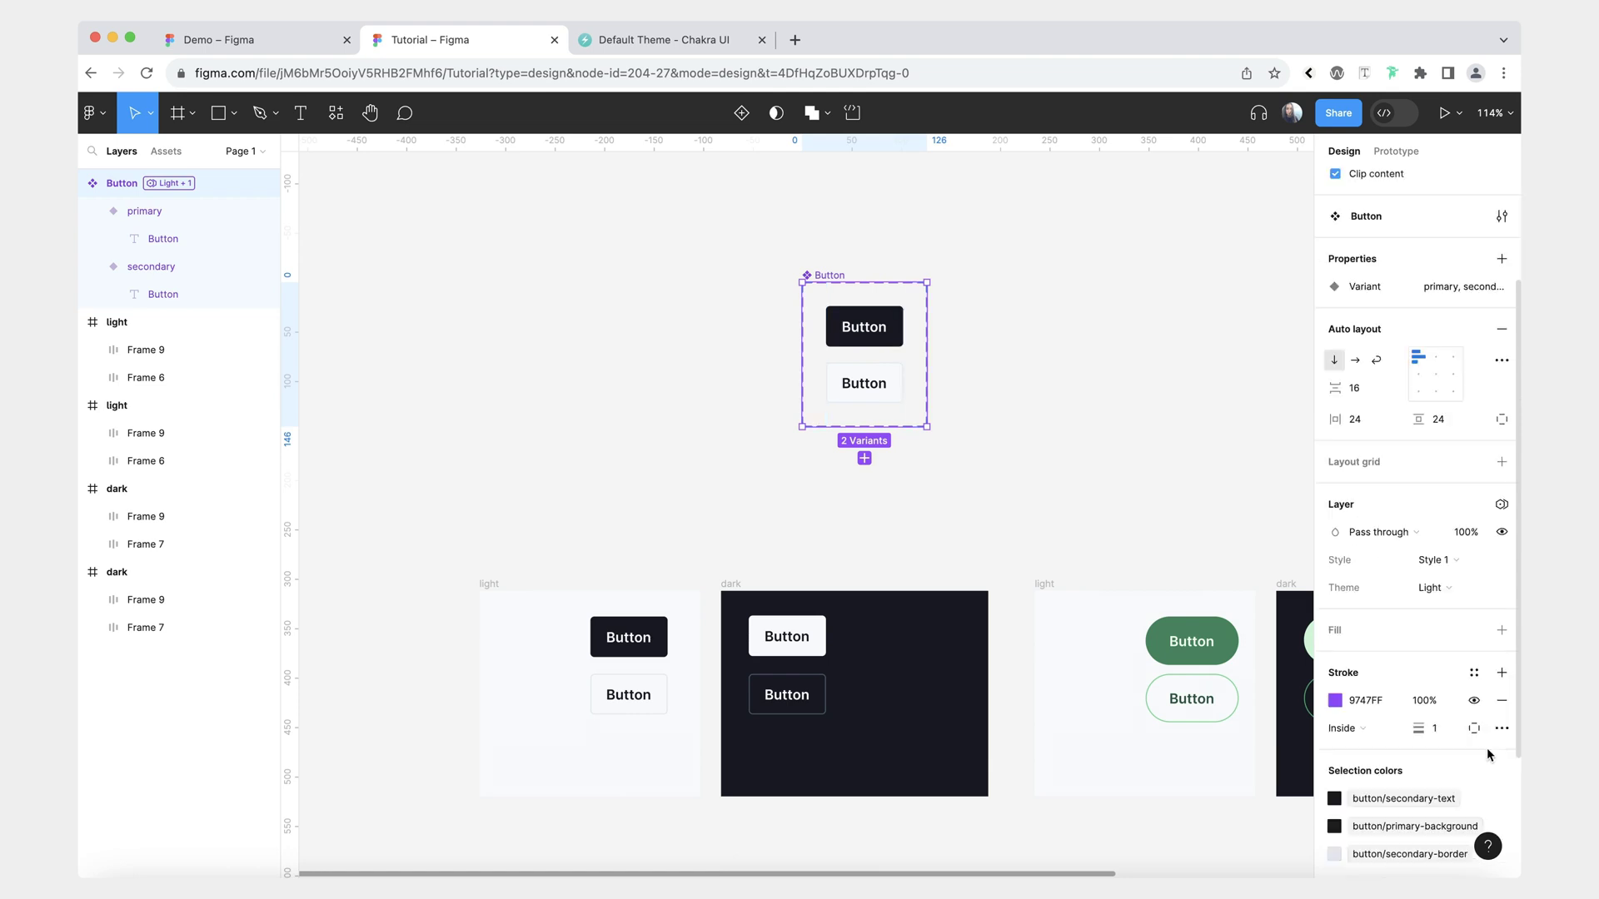
left_click(1433, 587)
left_click(1449, 608)
left_click(1447, 560)
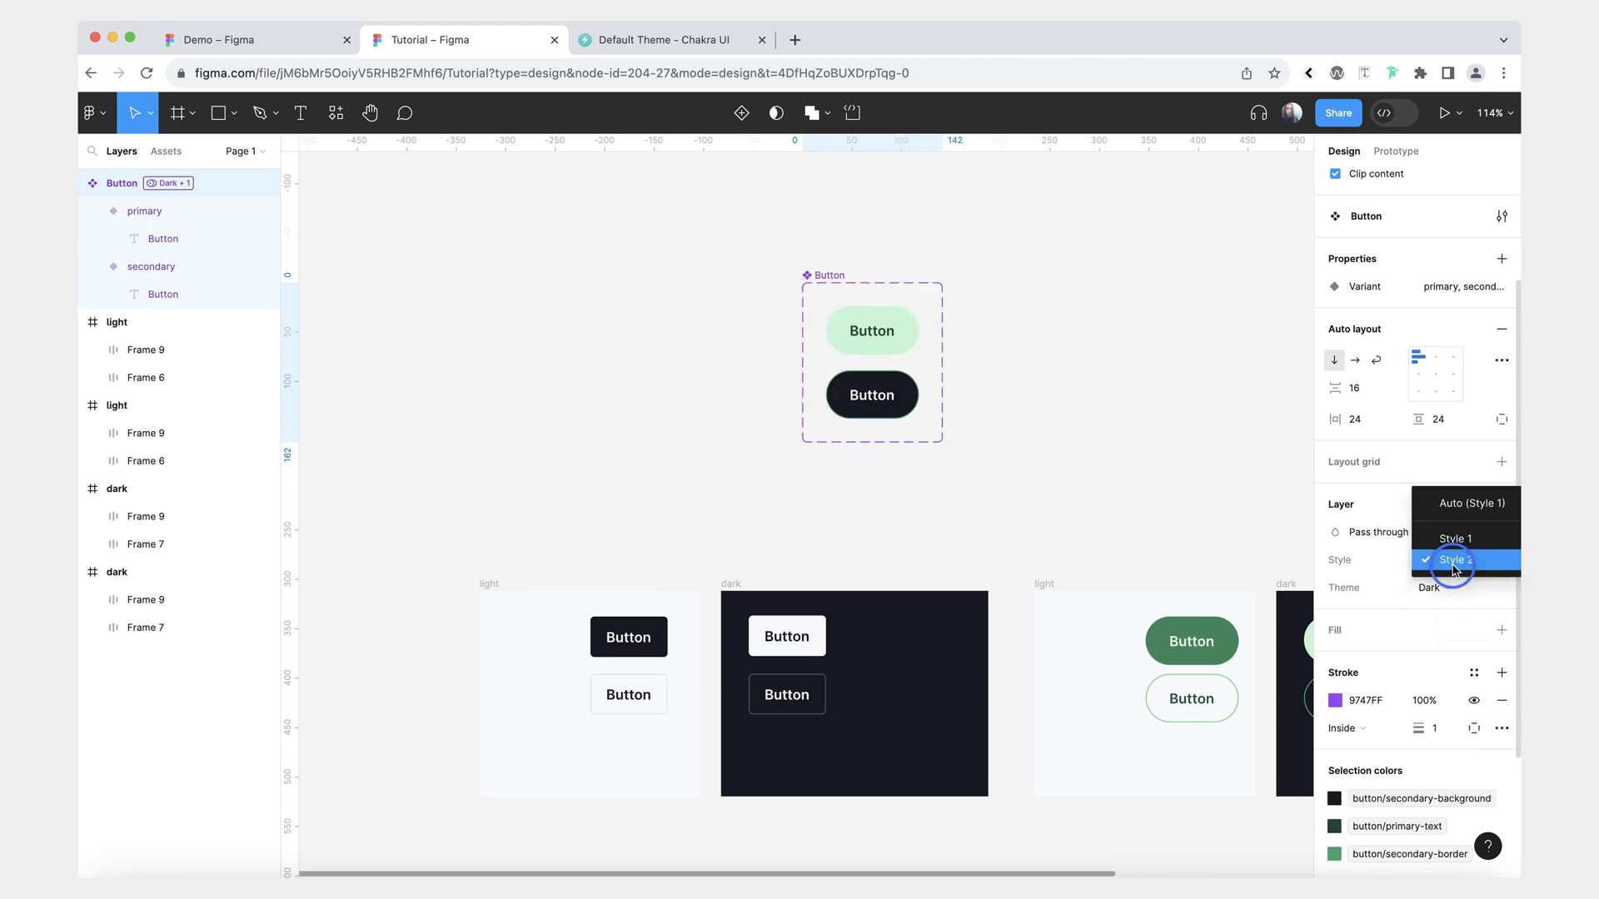
left_click(1447, 541)
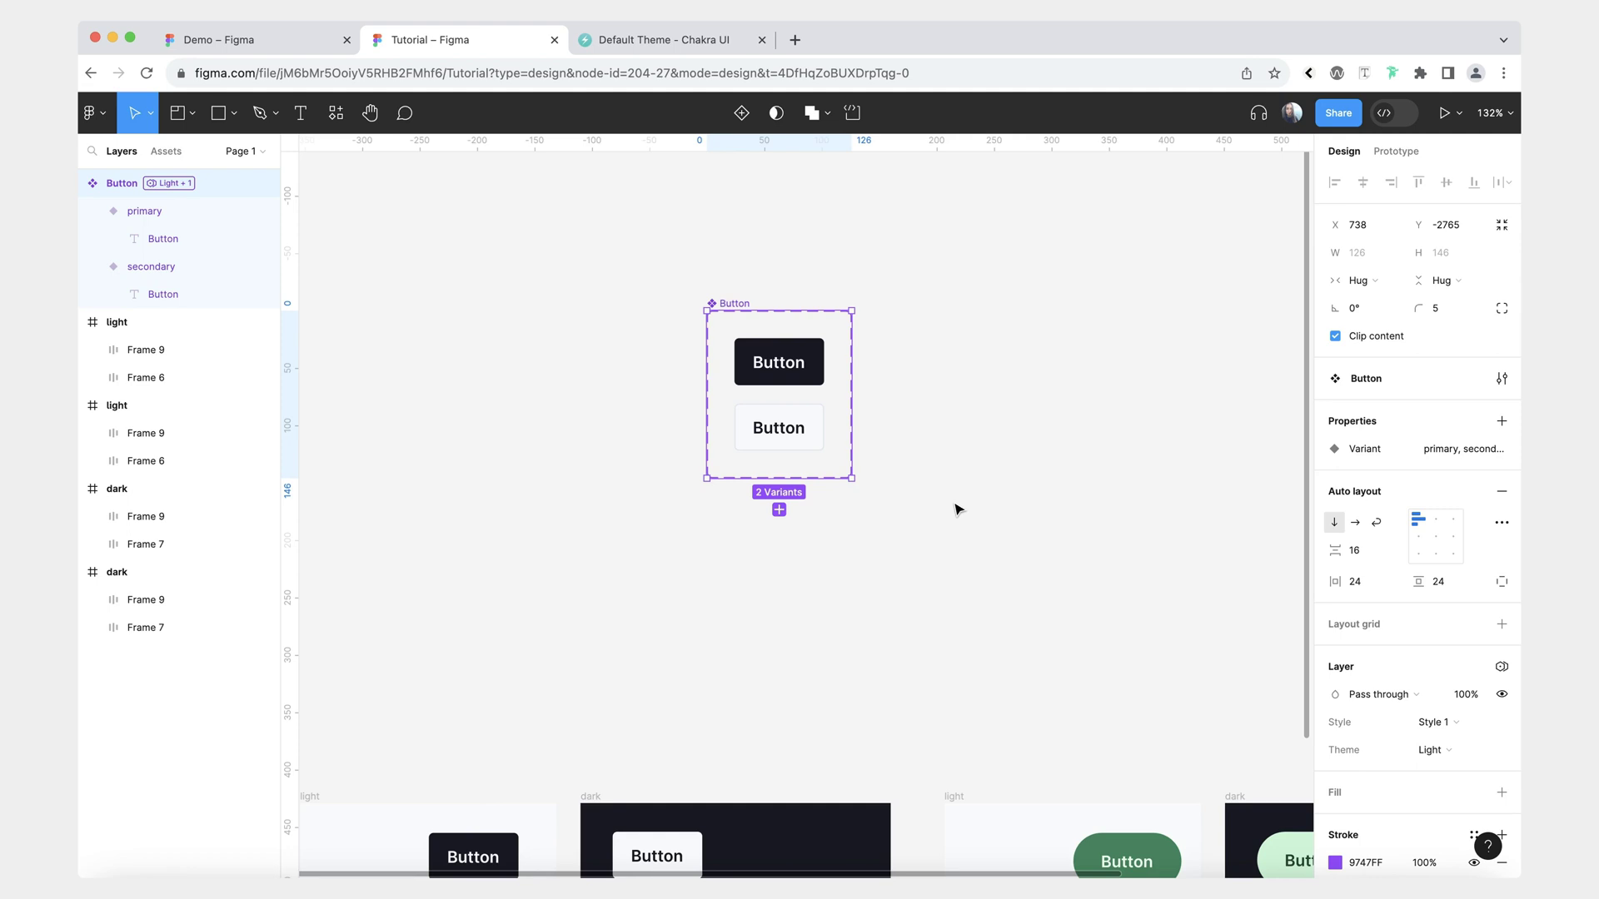
left_click(957, 509)
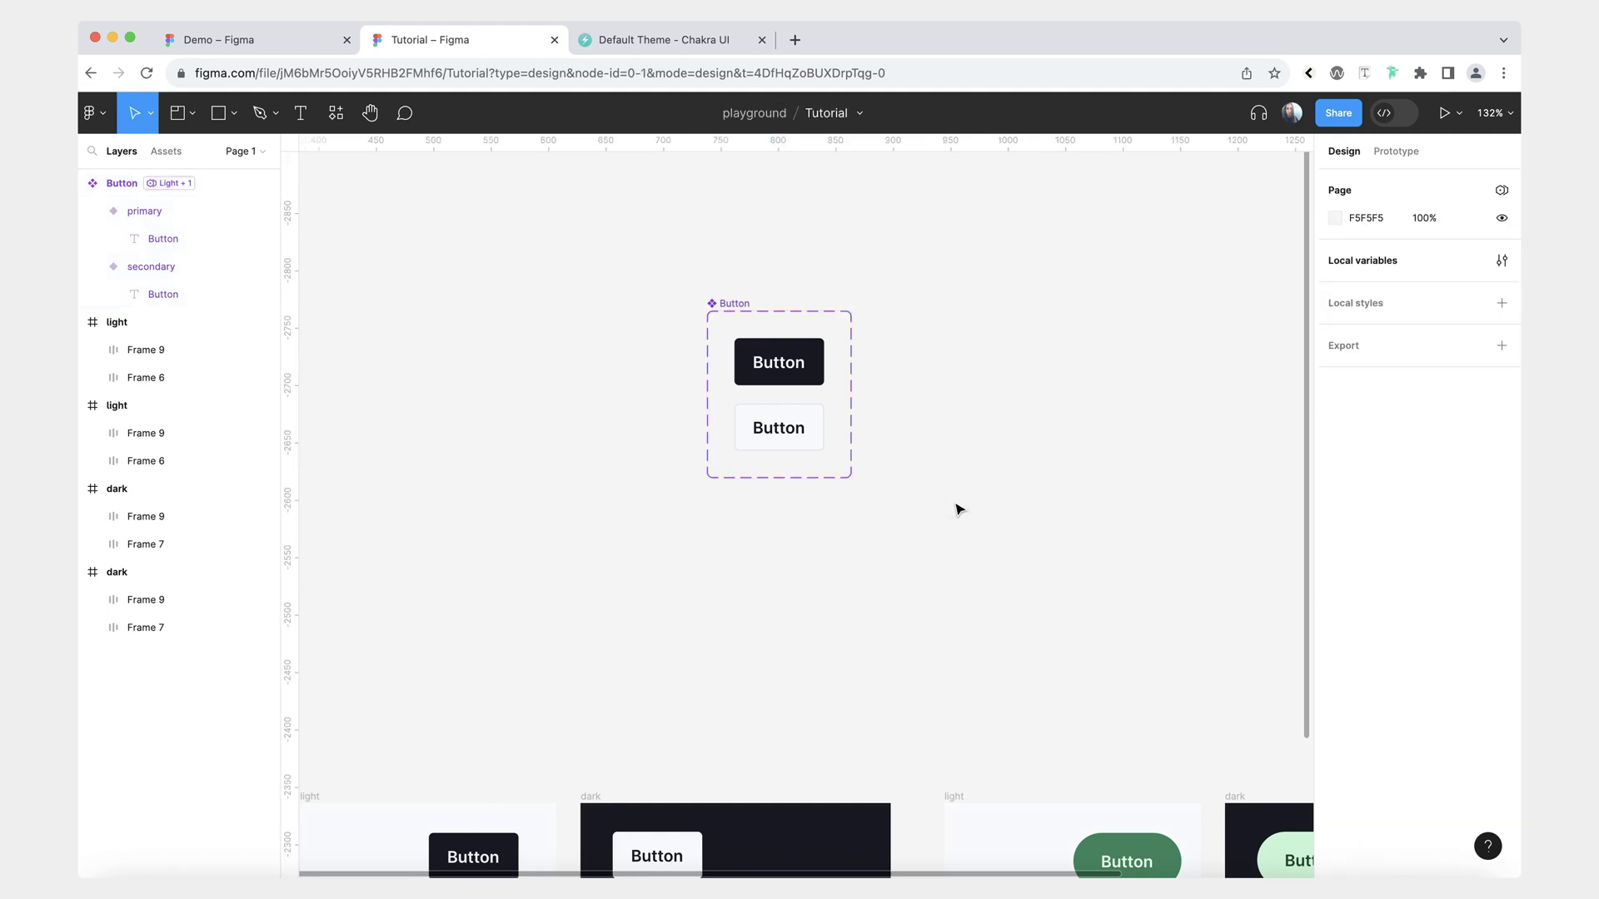
Create a new variable collection with a color variable and name its mode Style 1 Light.
left_click(1501, 264)
left_click(602, 166)
left_click(583, 301)
key("Return")
left_click(1107, 379)
left_click(1093, 416)
double_click(1132, 200)
type("Style 1 Light")
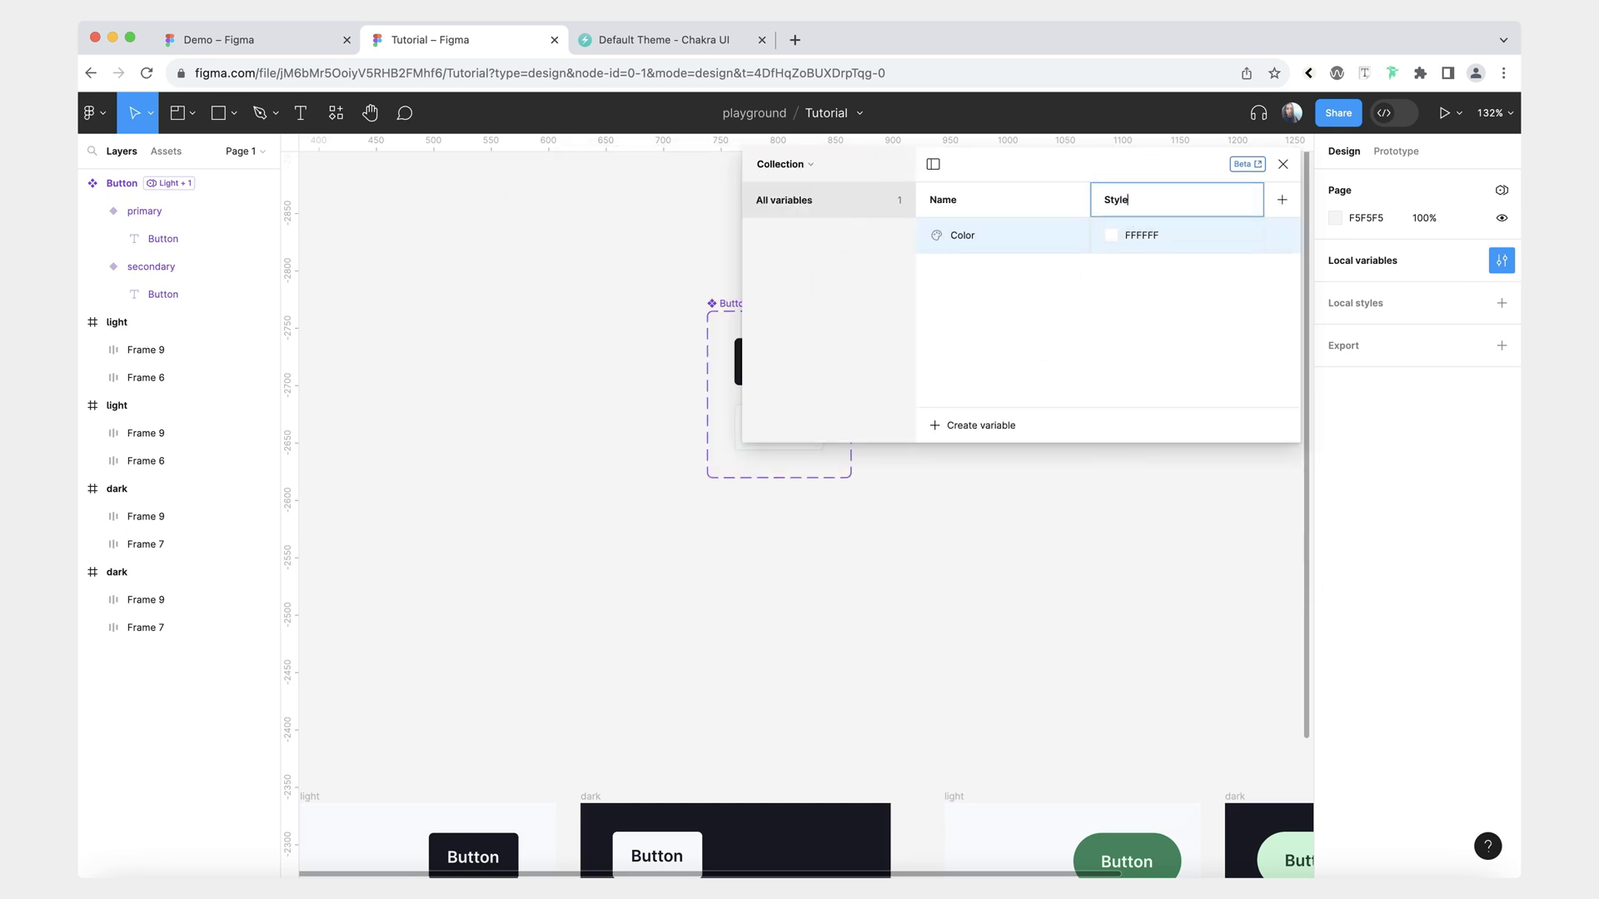
left_click(1126, 309)
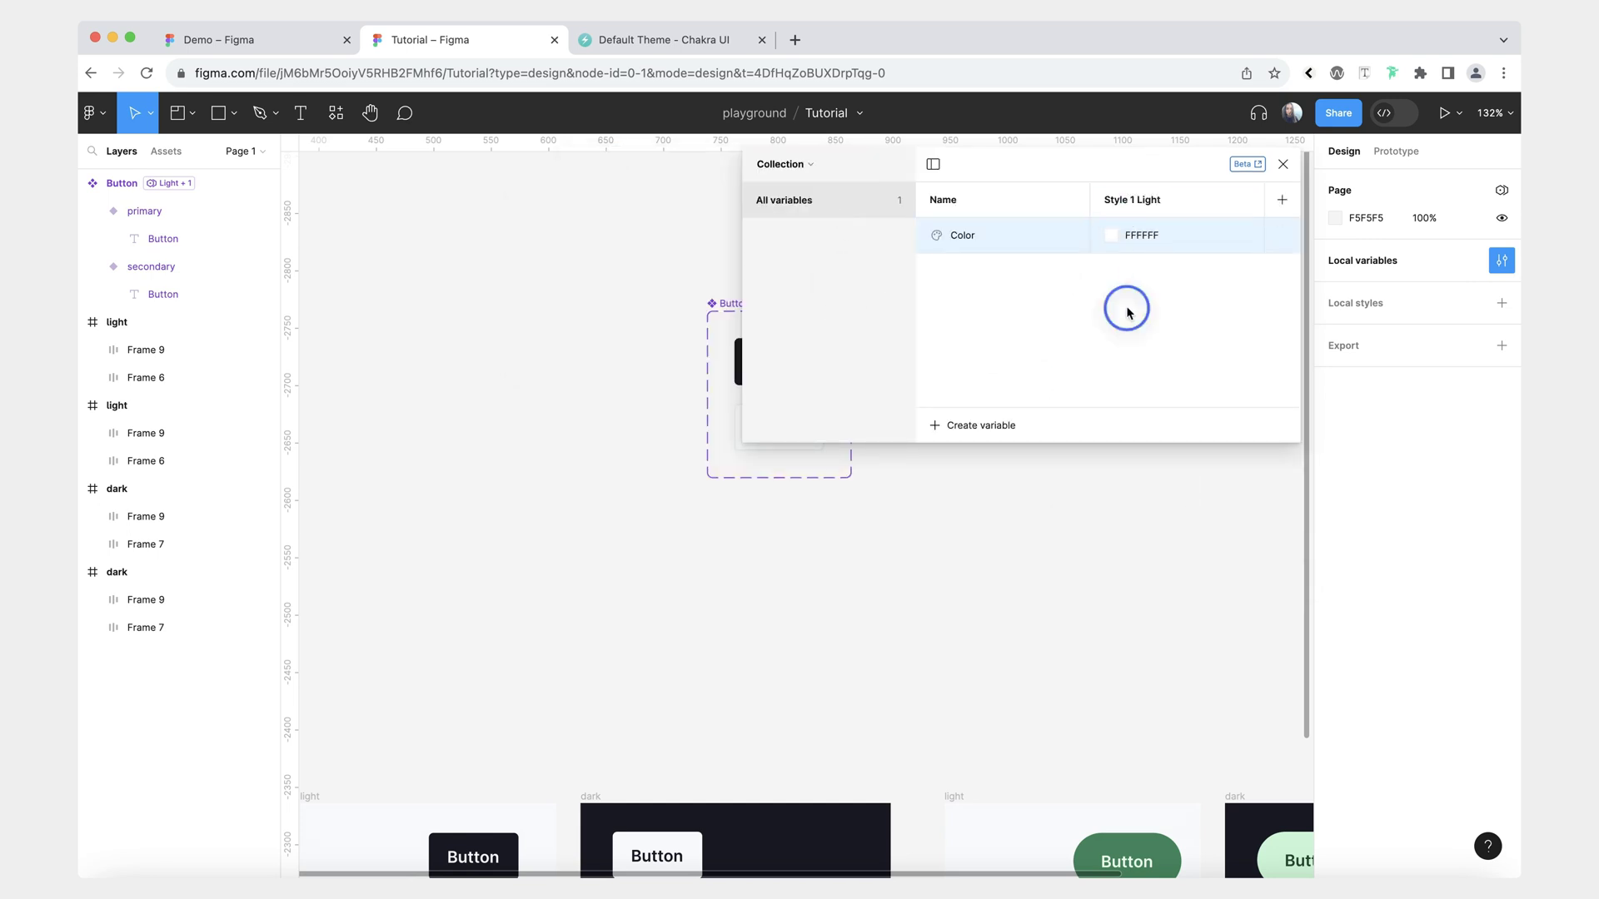
Add a second mode to the new collection and name it Style 1 Dark.
left_click(1282, 200)
double_click(1120, 202)
type("Srt")
key("BackSpace")
key("BackSpace")
type("tyle 1 Dark")
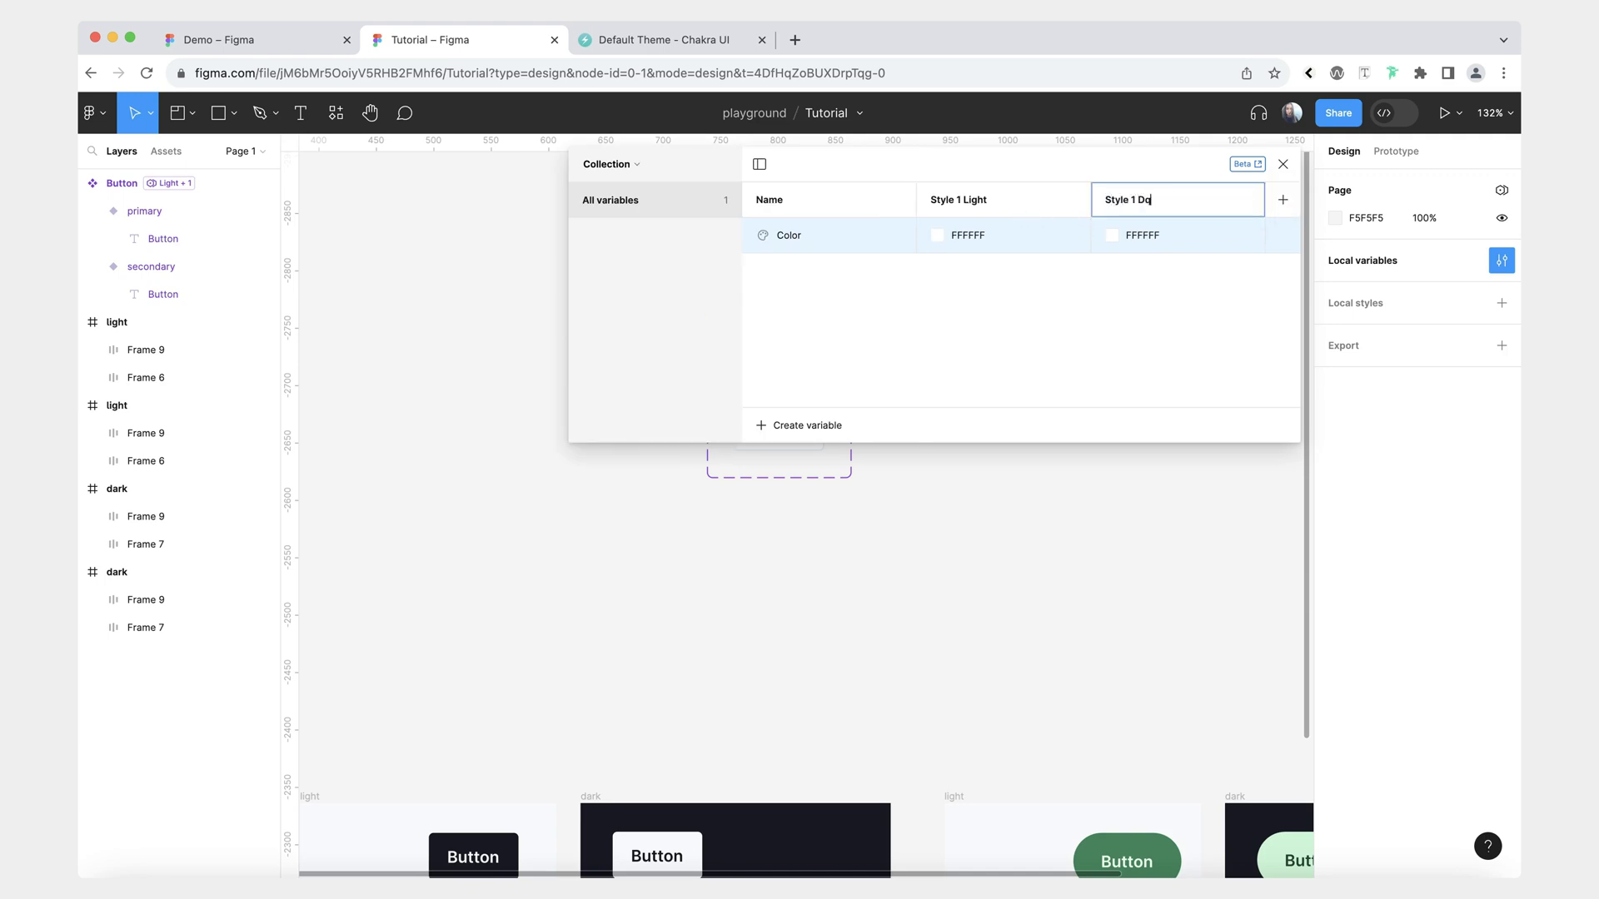
left_click(1049, 300)
Add a third mode to the new collection and name it Style 2 Light.
left_click(1283, 200)
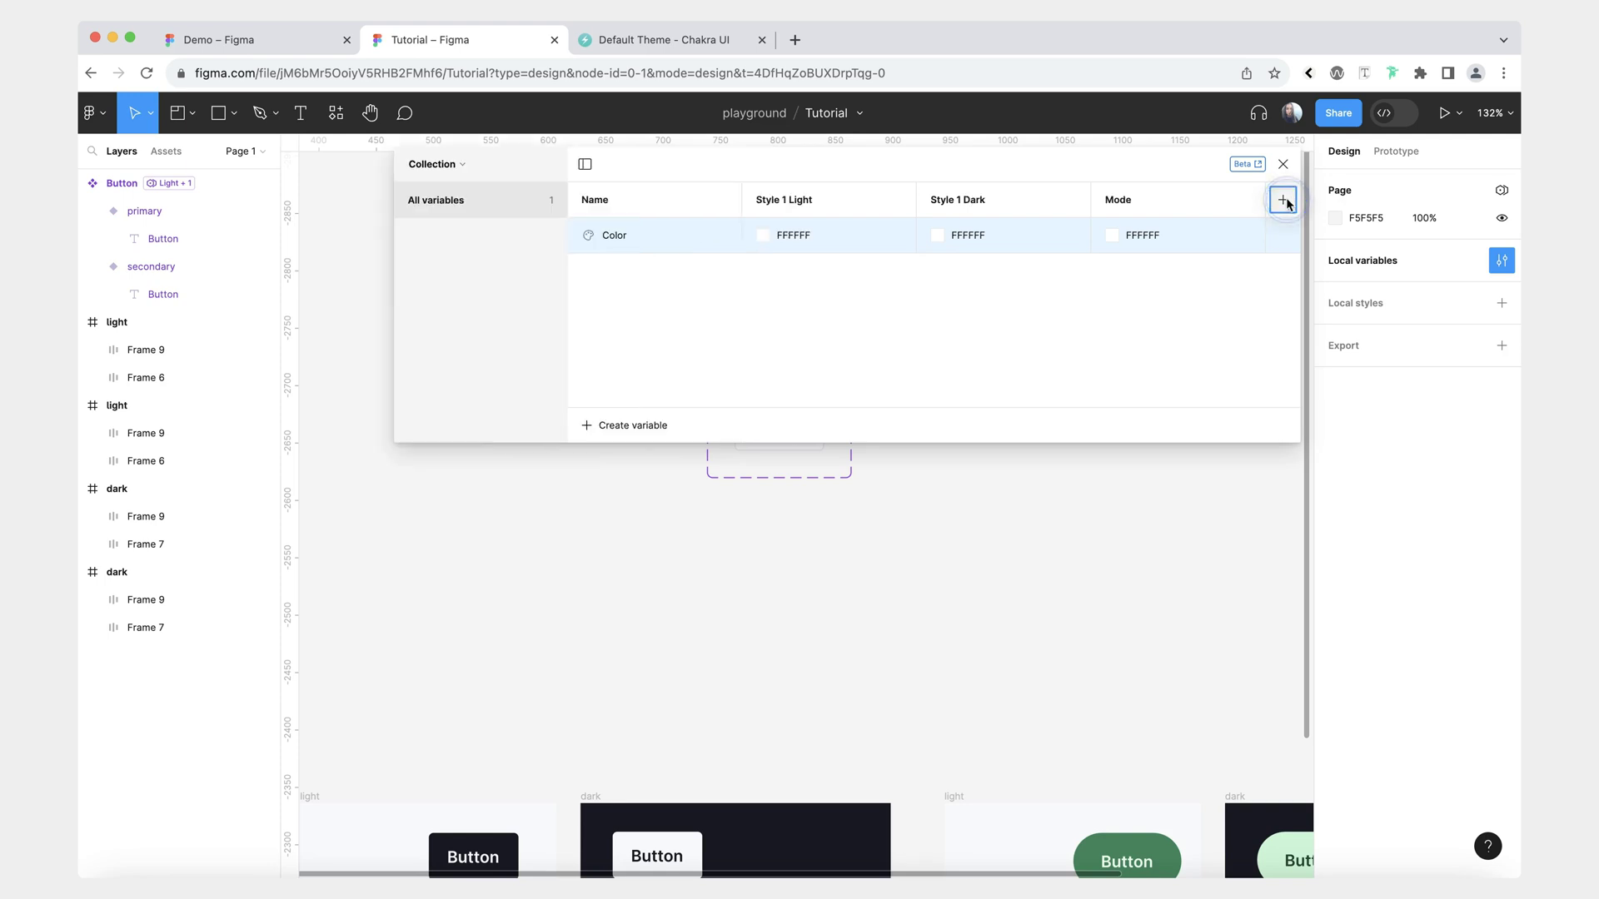
double_click(1112, 204)
type("St")
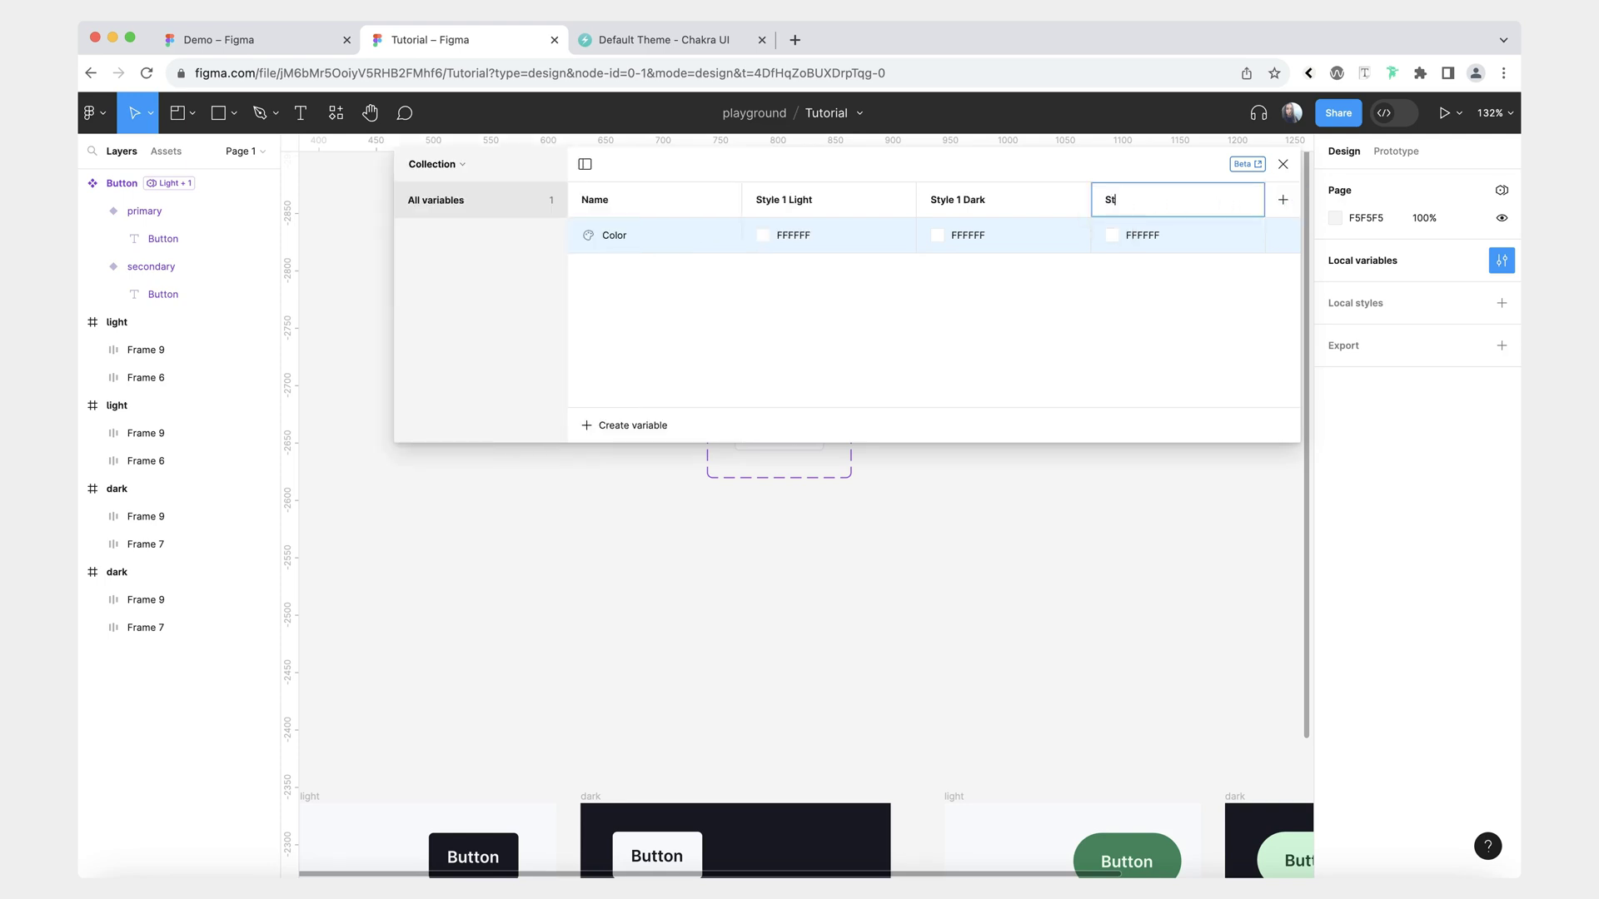
type("yle 2 Light")
left_click(1146, 339)
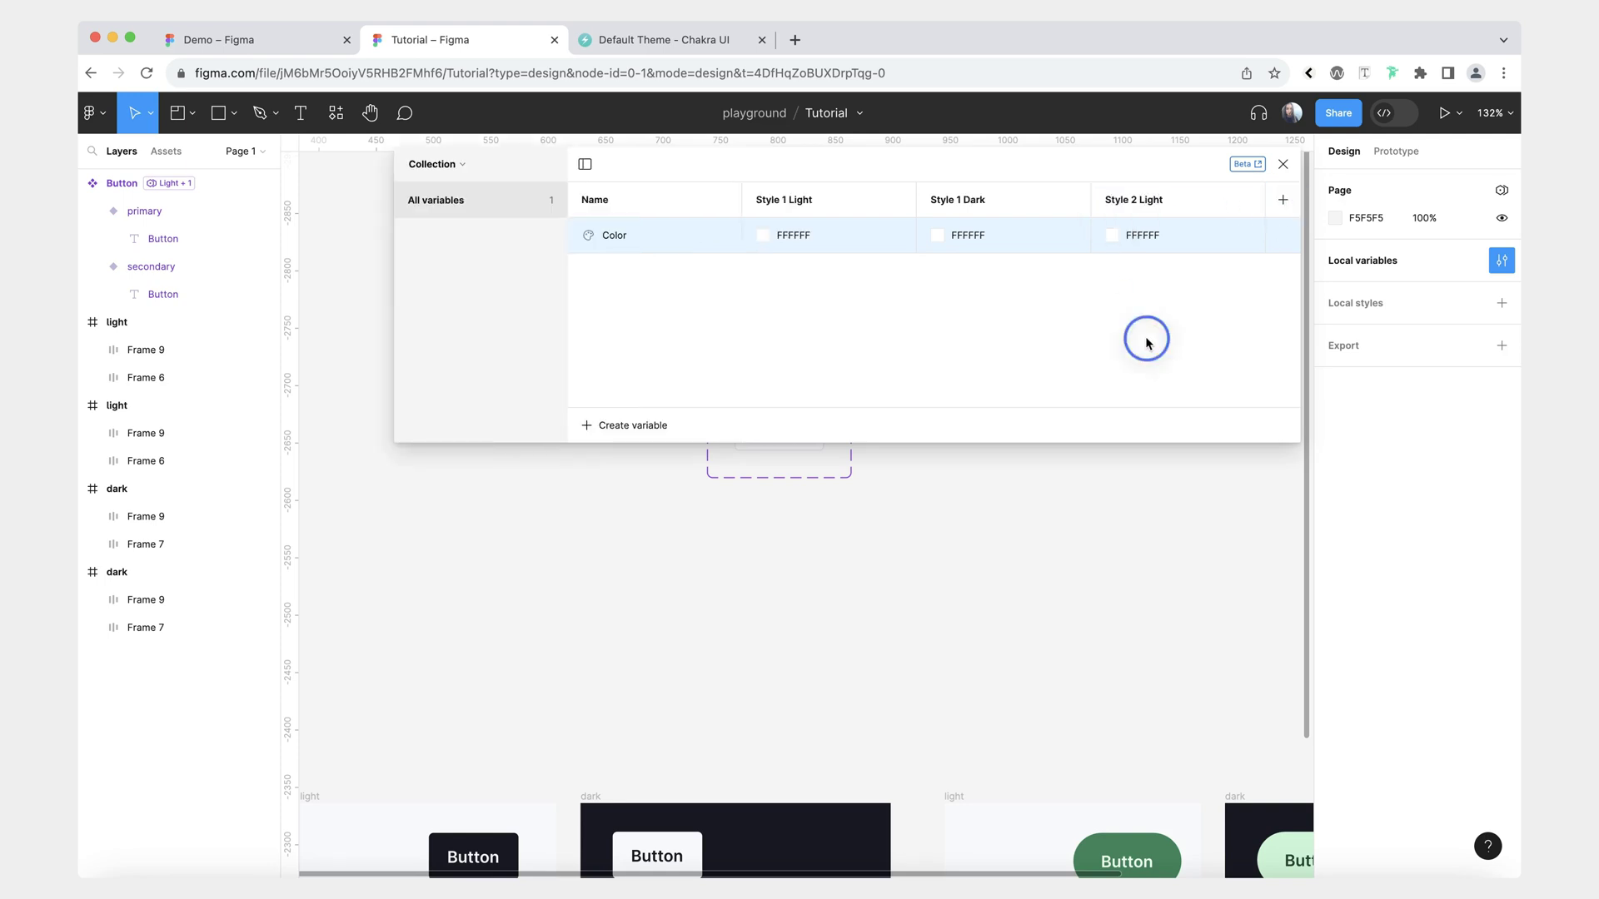
Add a fourth mode to the new collection and name it Style 2 Dark.
left_click(1283, 200)
left_click(1105, 202)
double_click(1106, 201)
type("S")
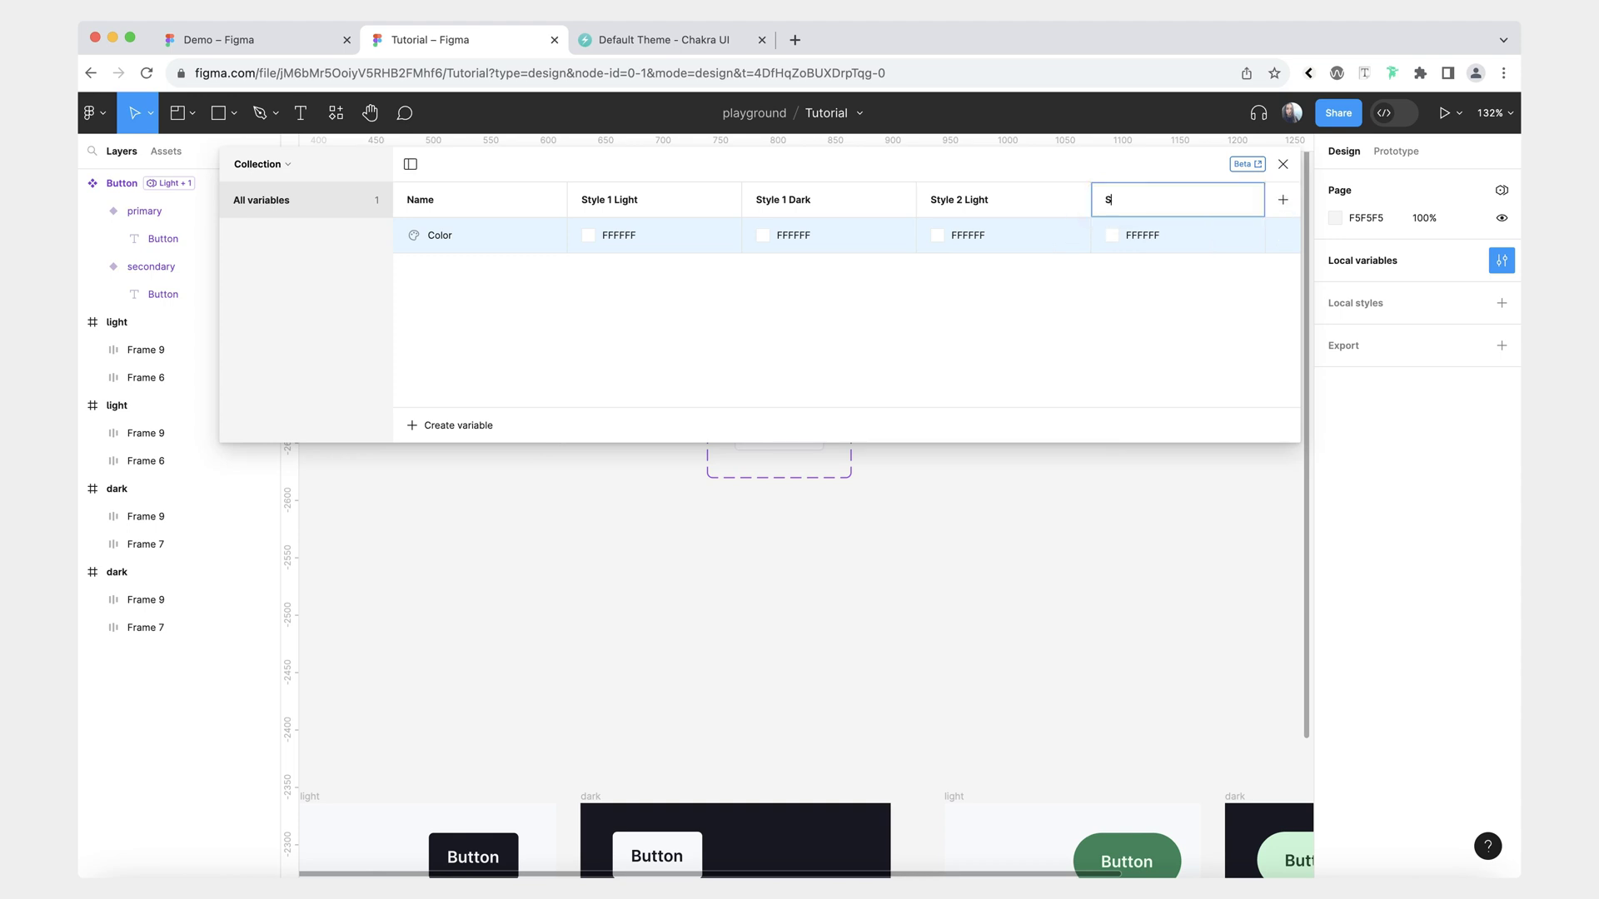
type("tyle 2 Dark")
left_click(1025, 309)
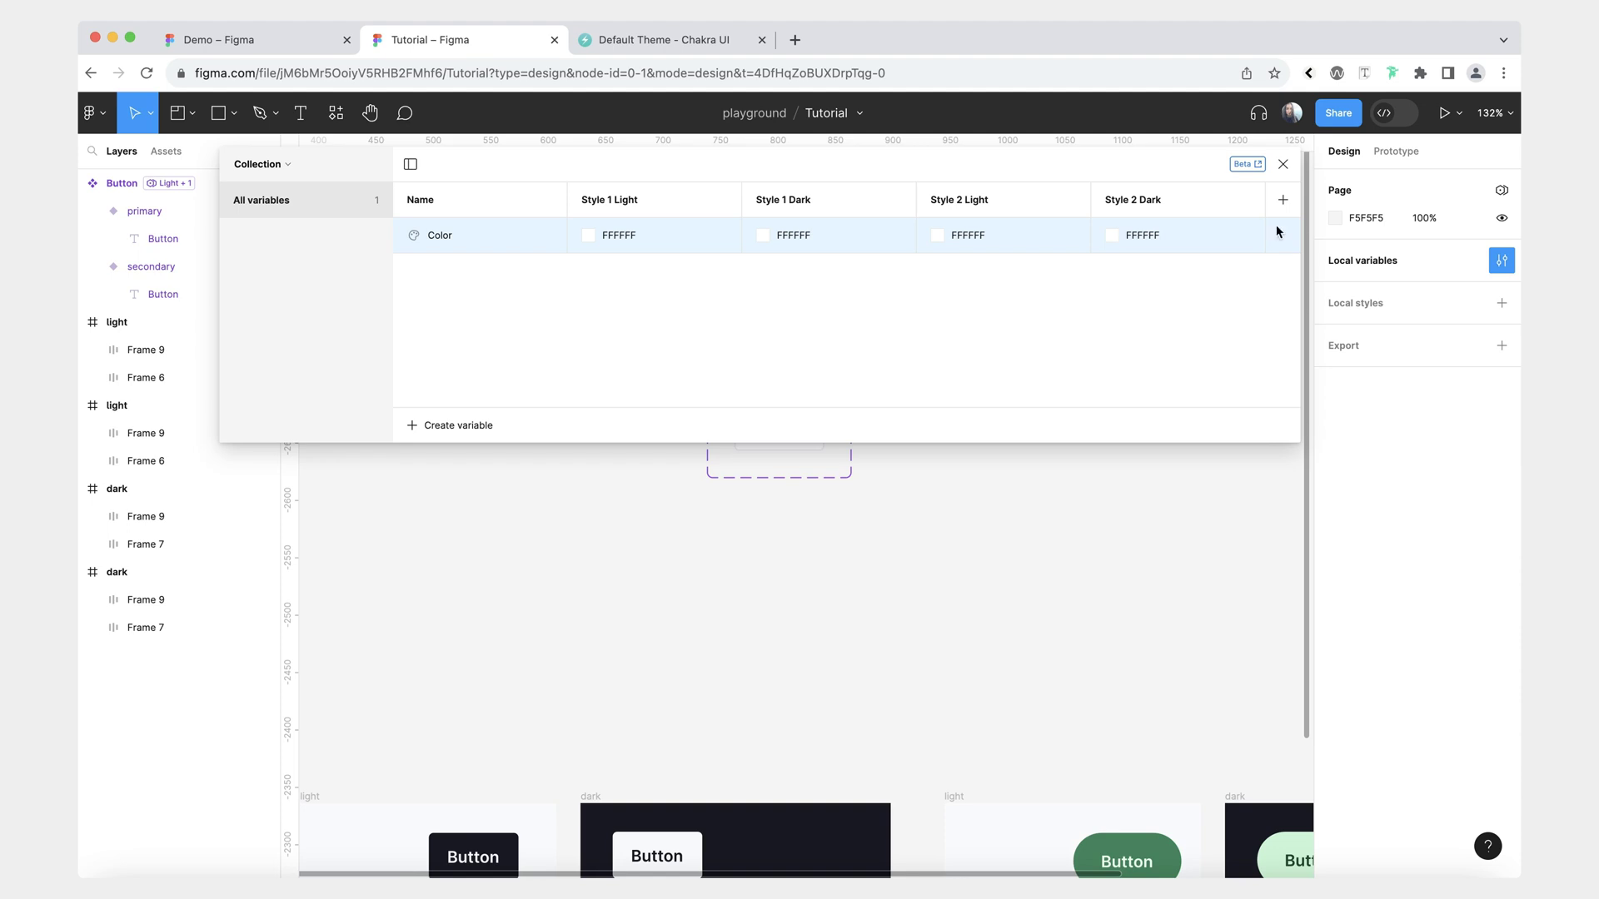
Try to add a fifth mode to the new collection, and delete that collection.
left_click(1283, 200)
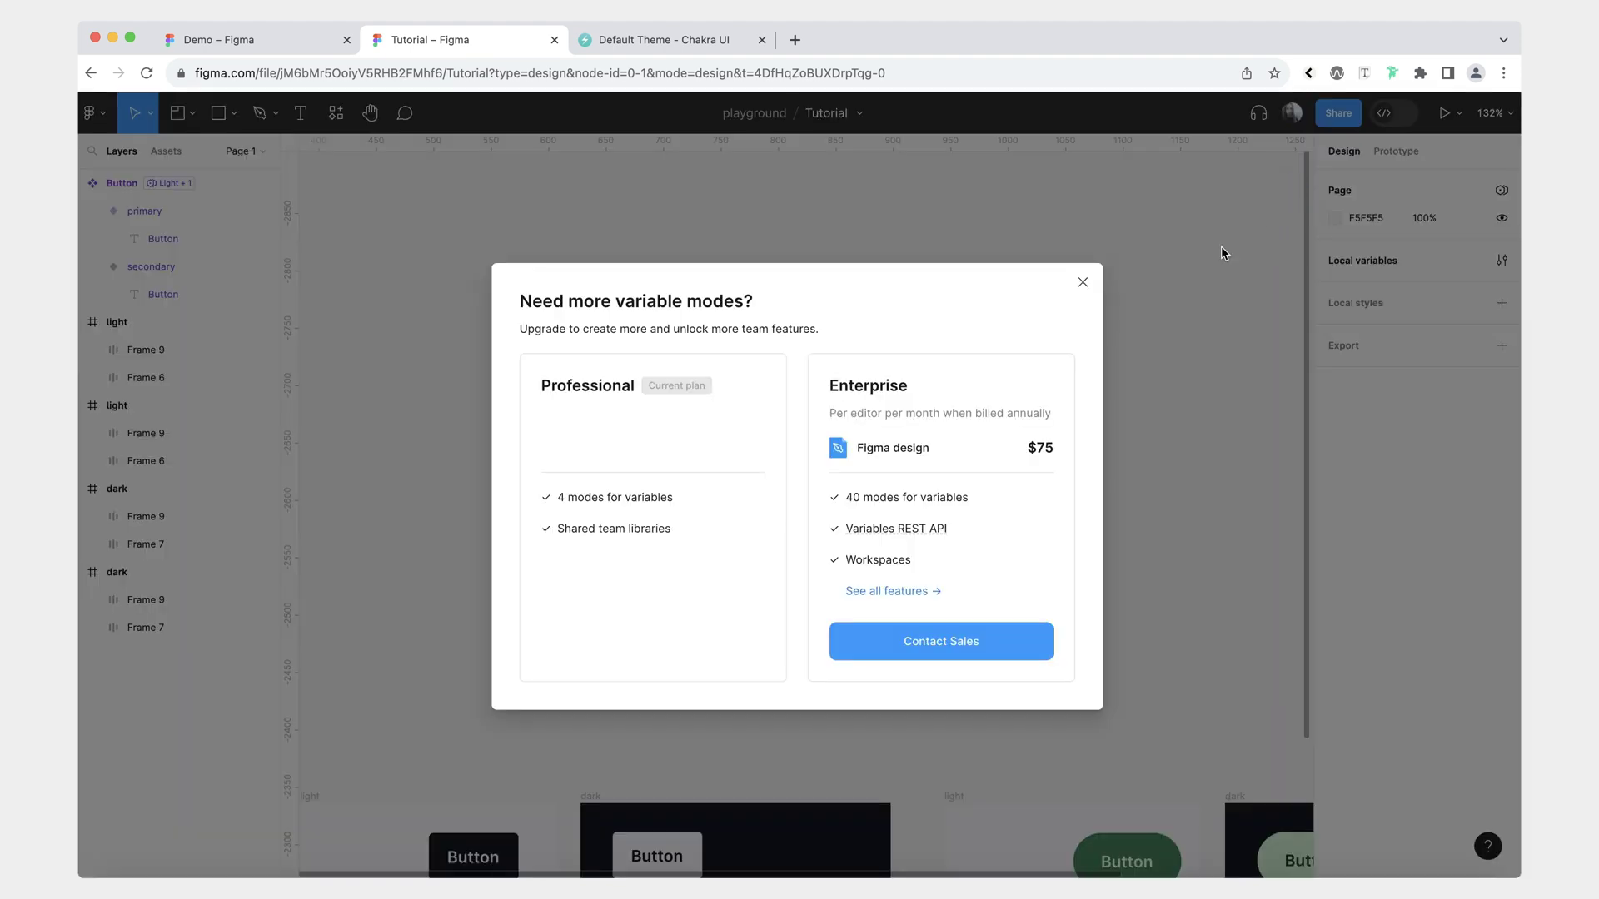
left_click(1083, 283)
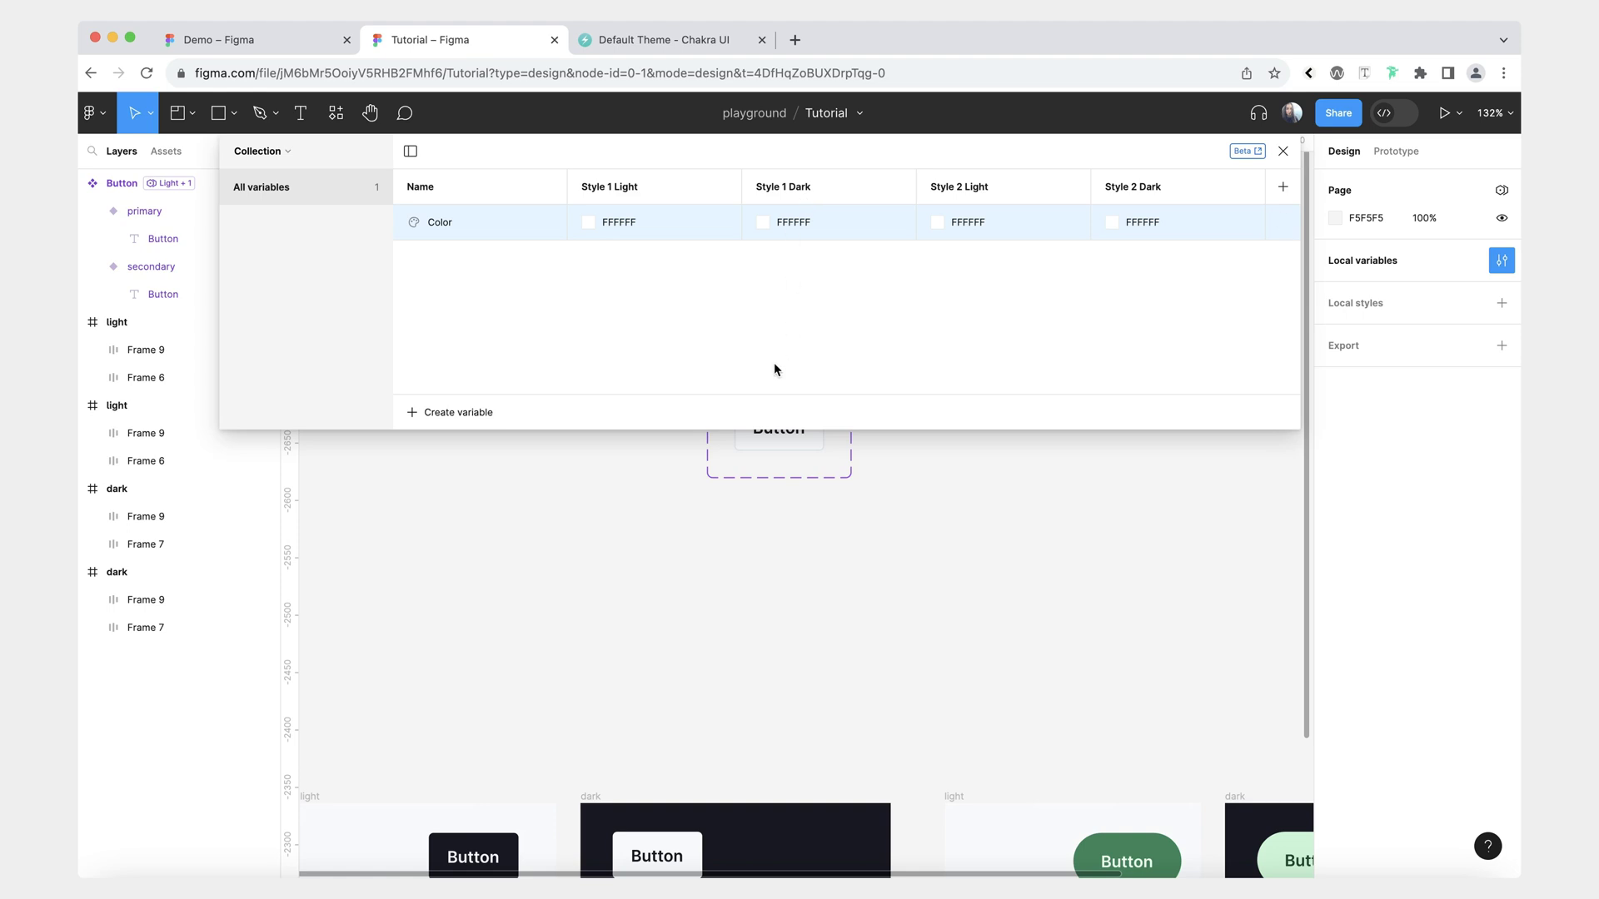
left_click(262, 151)
left_click(249, 358)
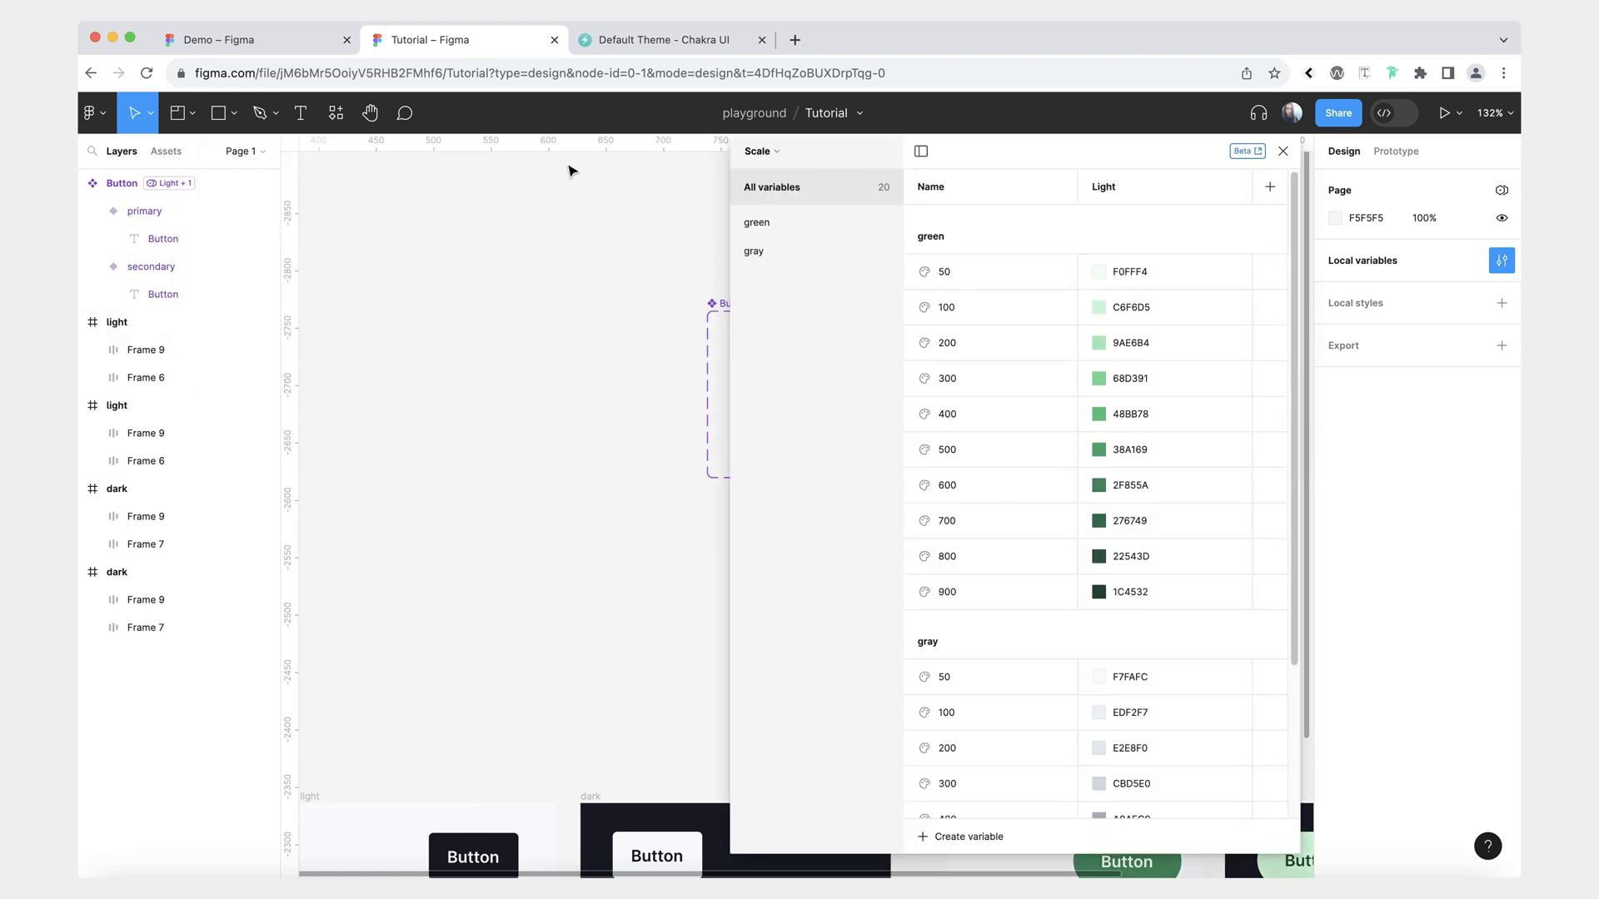
Place a 100 × 100 rectangle beside the Button component set and browse the color variables offered for its fill.
left_click(758, 152)
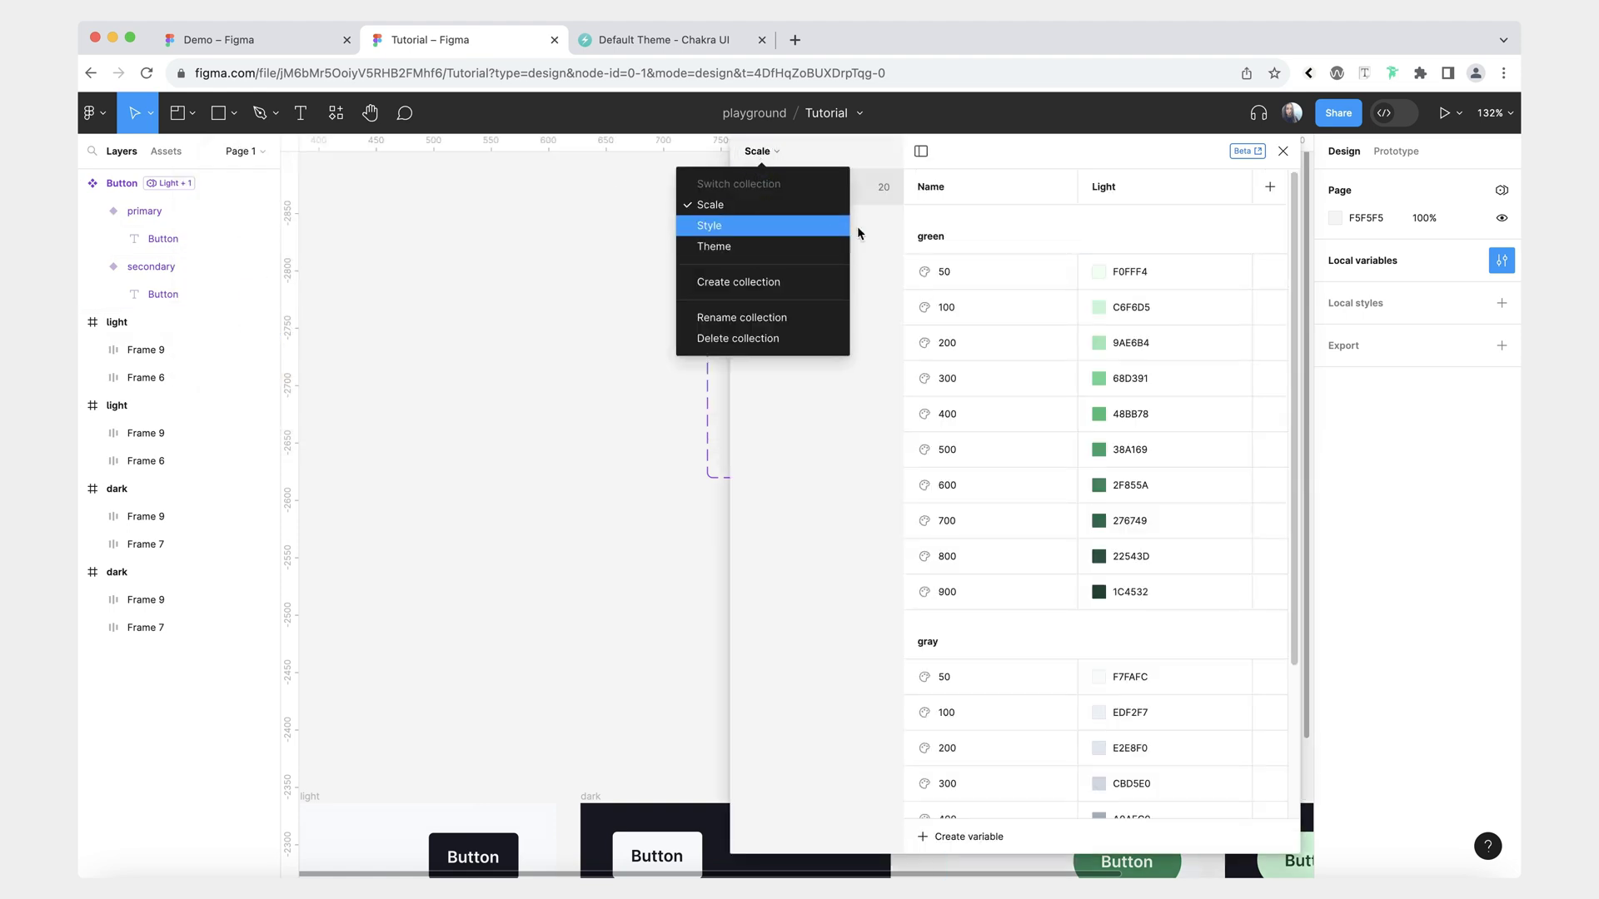
left_click_drag(1005, 169, 871, 162)
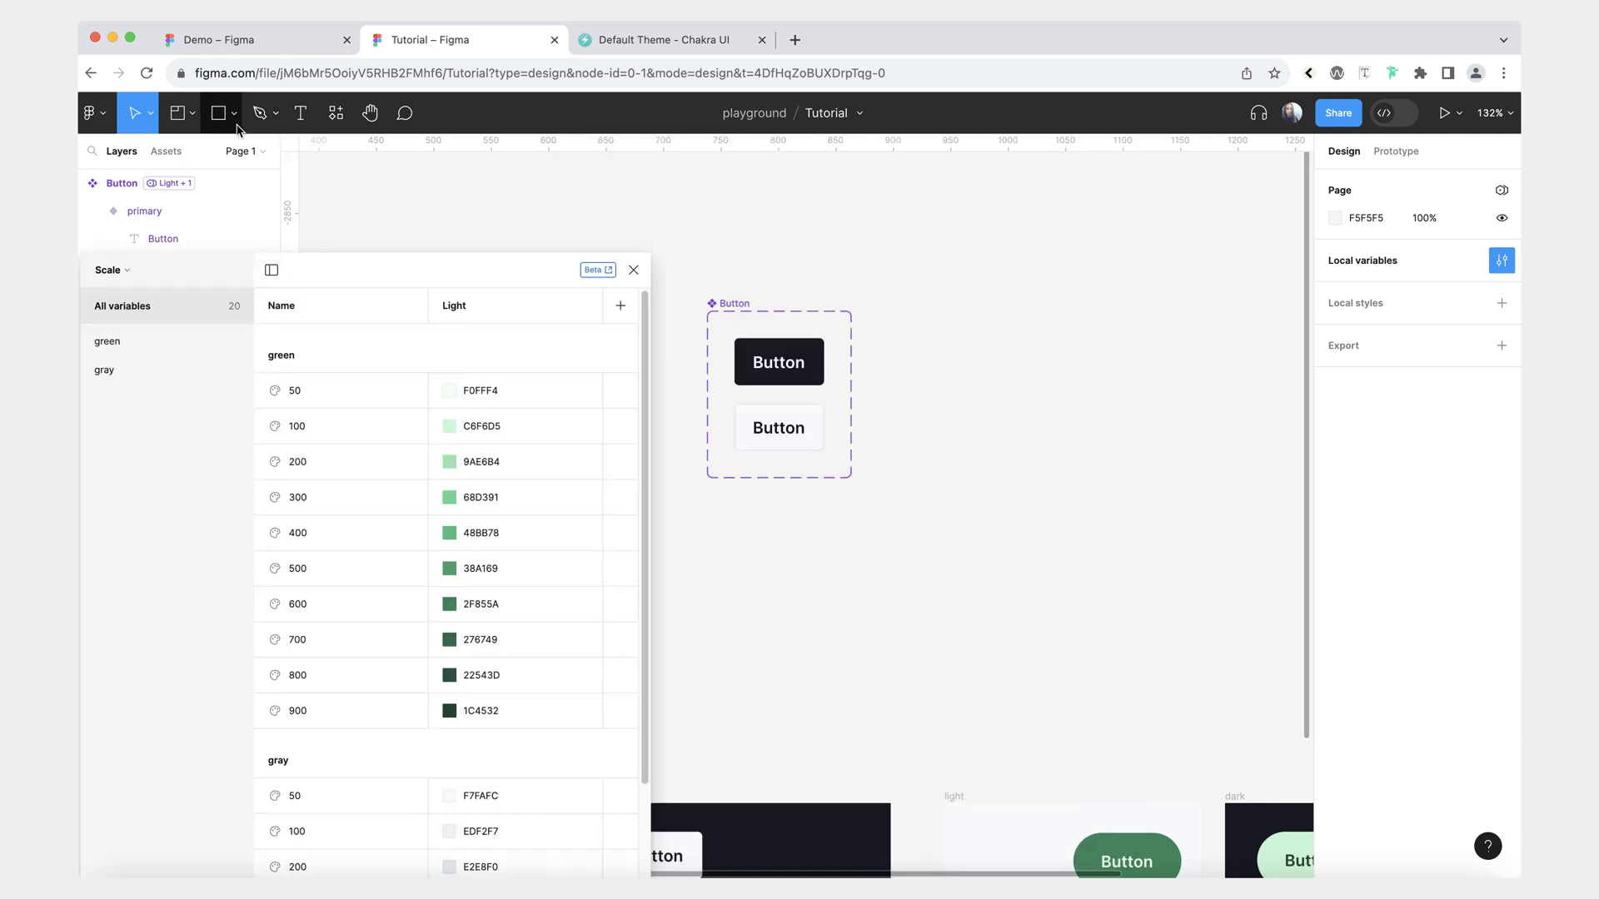
left_click(234, 113)
left_click(242, 153)
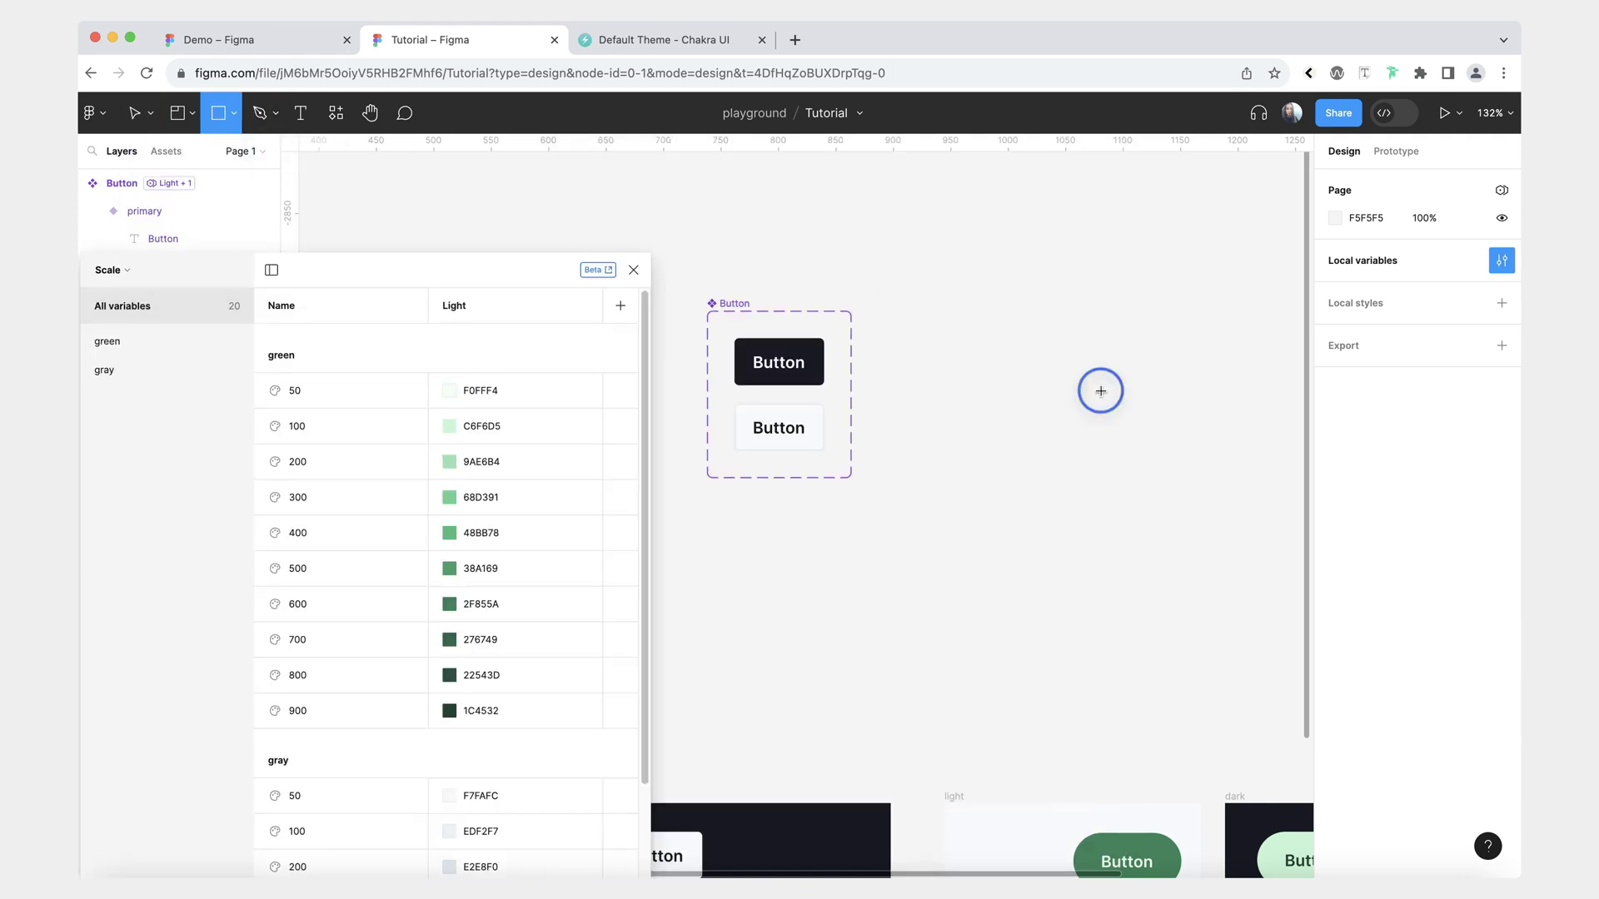
left_click(1099, 389)
left_click(1475, 394)
scroll(1237, 575, "down", 5)
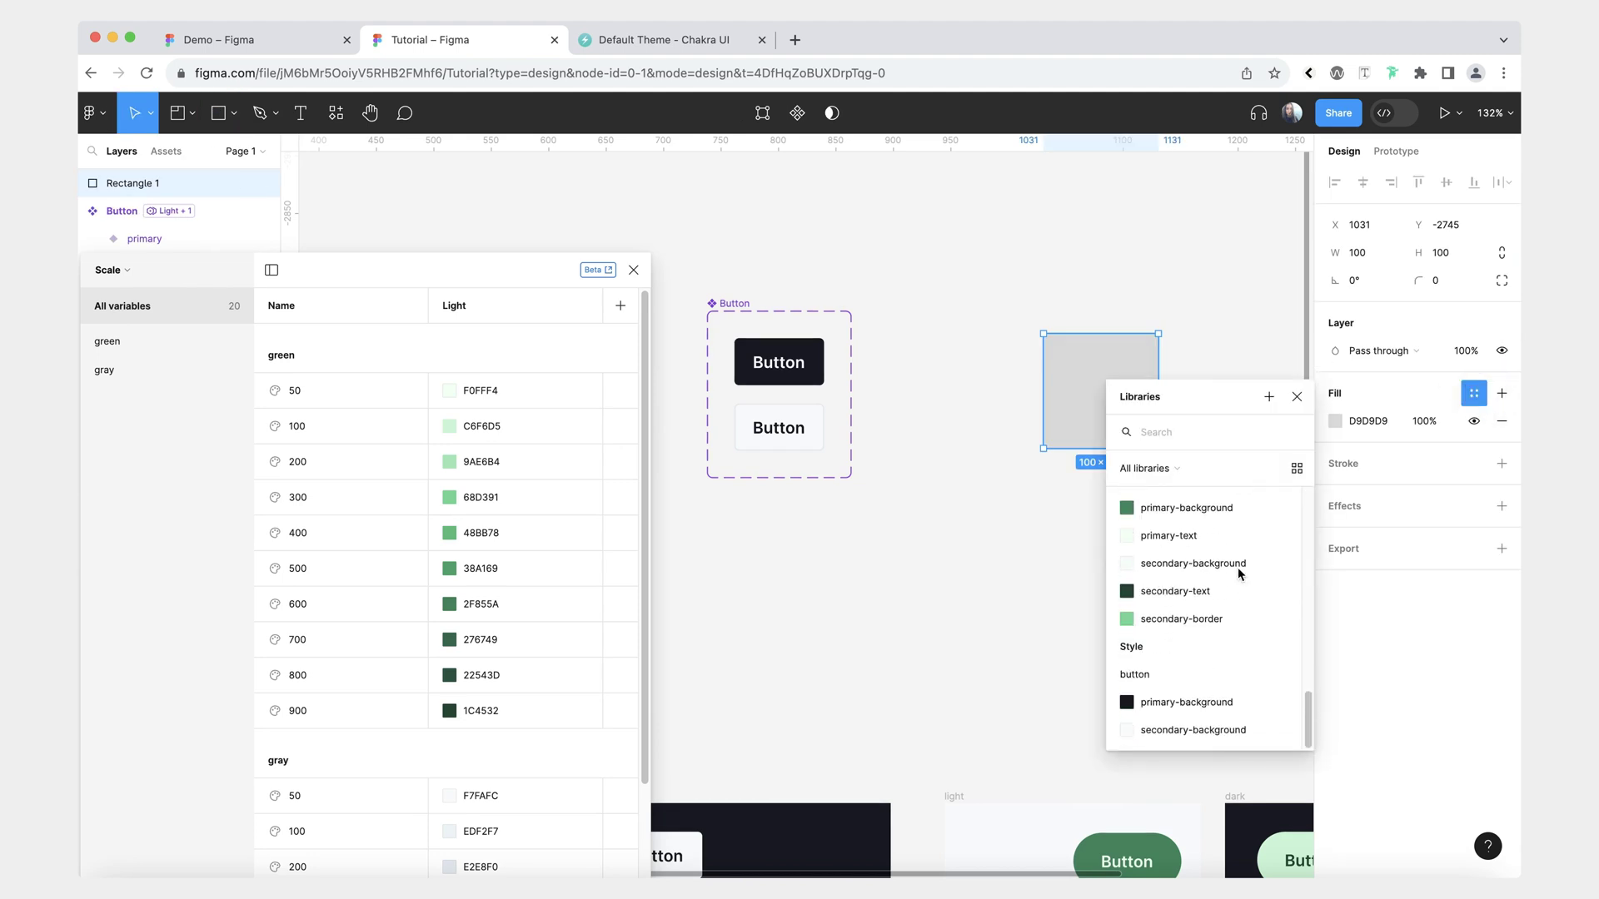
scroll(1237, 567, "up", 10)
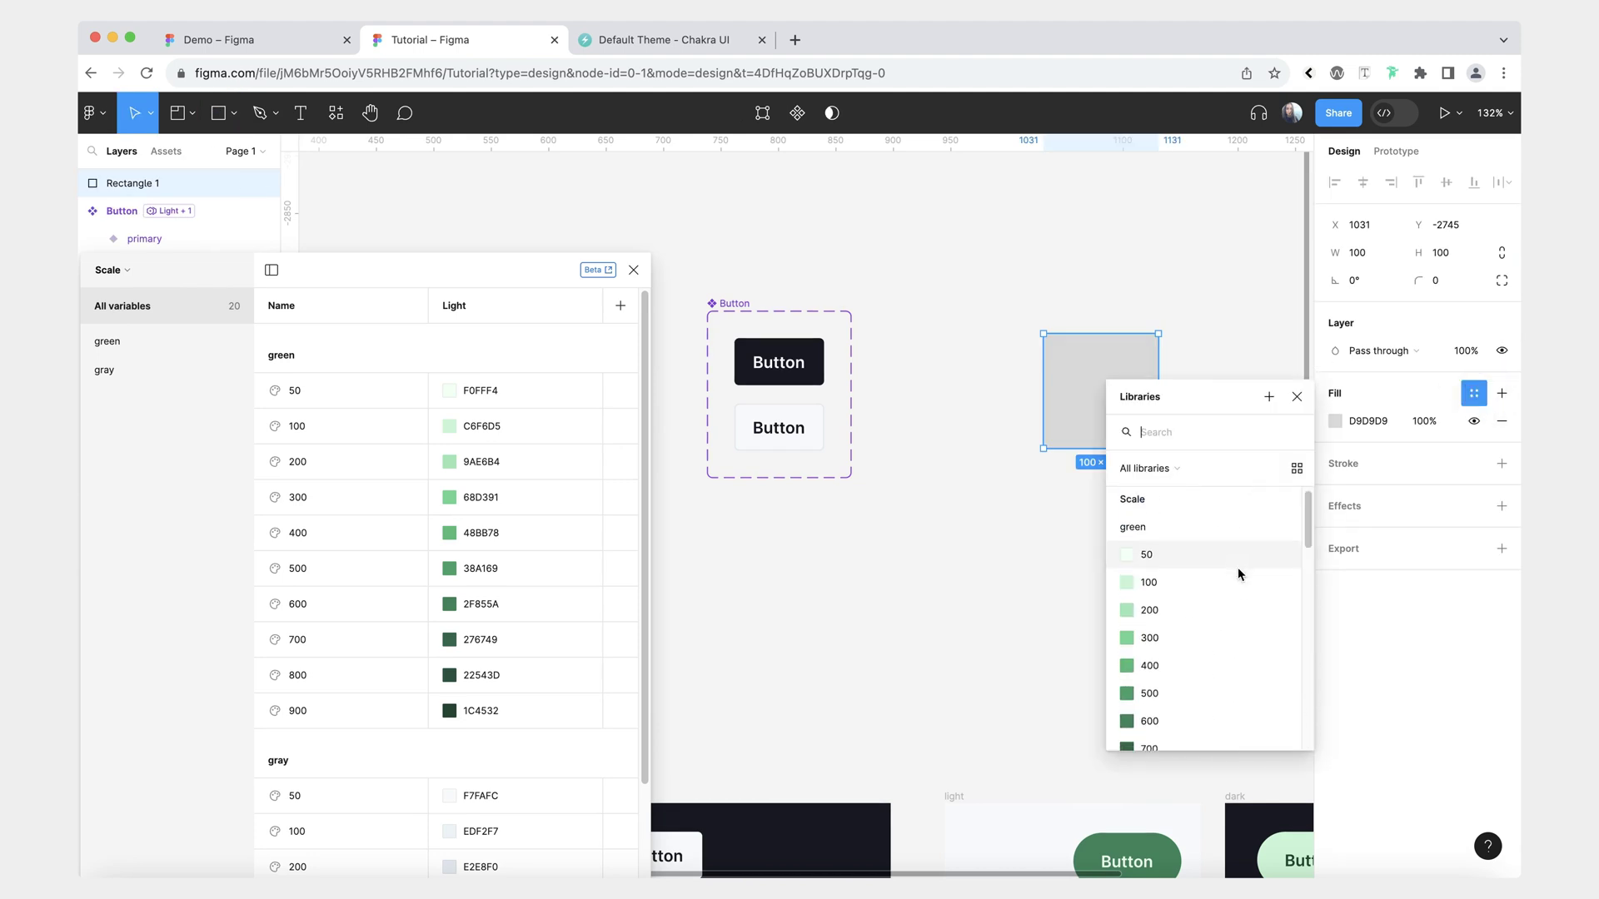
Hide all green variables of the Scale collection from publishing and clear their scoping for all supported properties.
left_click_drag(496, 271, 892, 116)
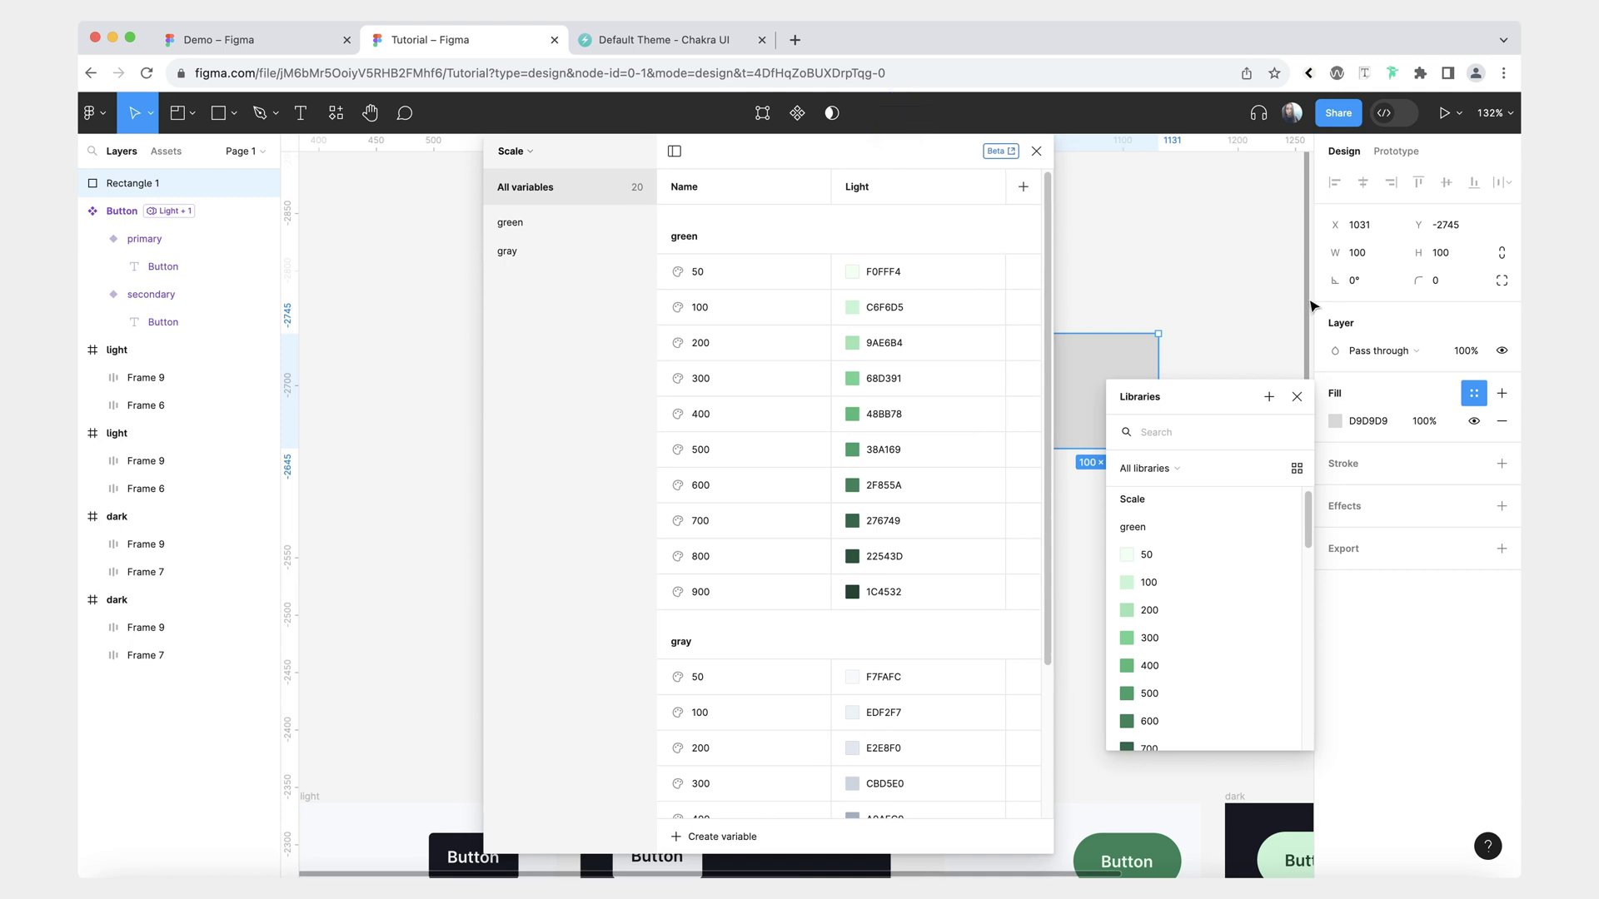
left_click(1313, 397)
left_click(746, 275)
left_click(746, 592, "shift")
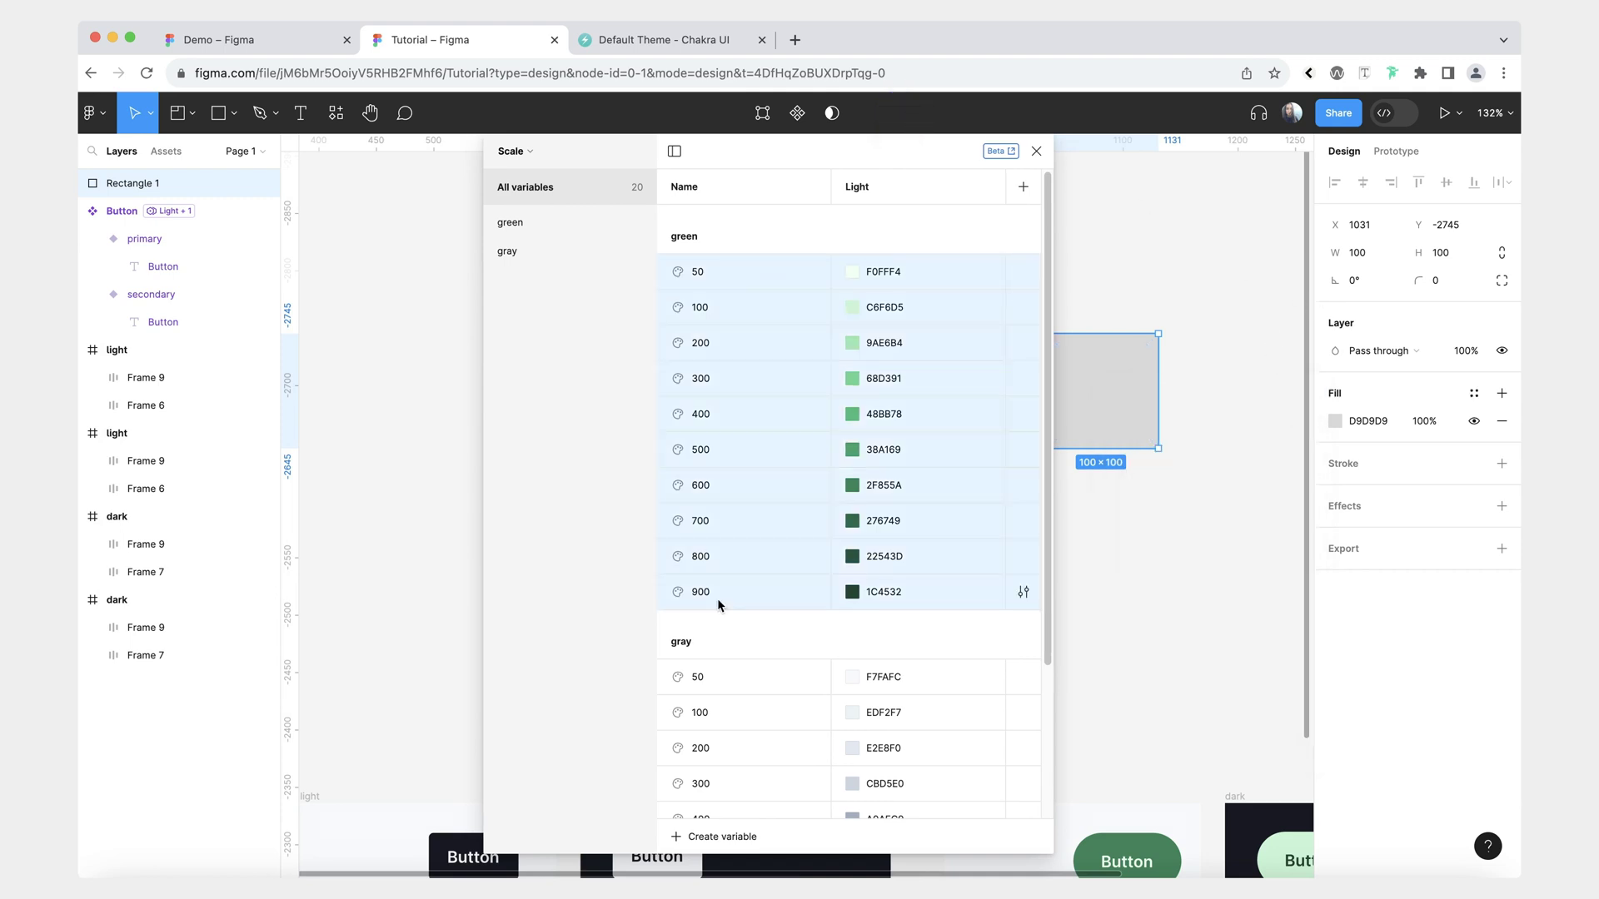
right_click(736, 272)
left_click(776, 311)
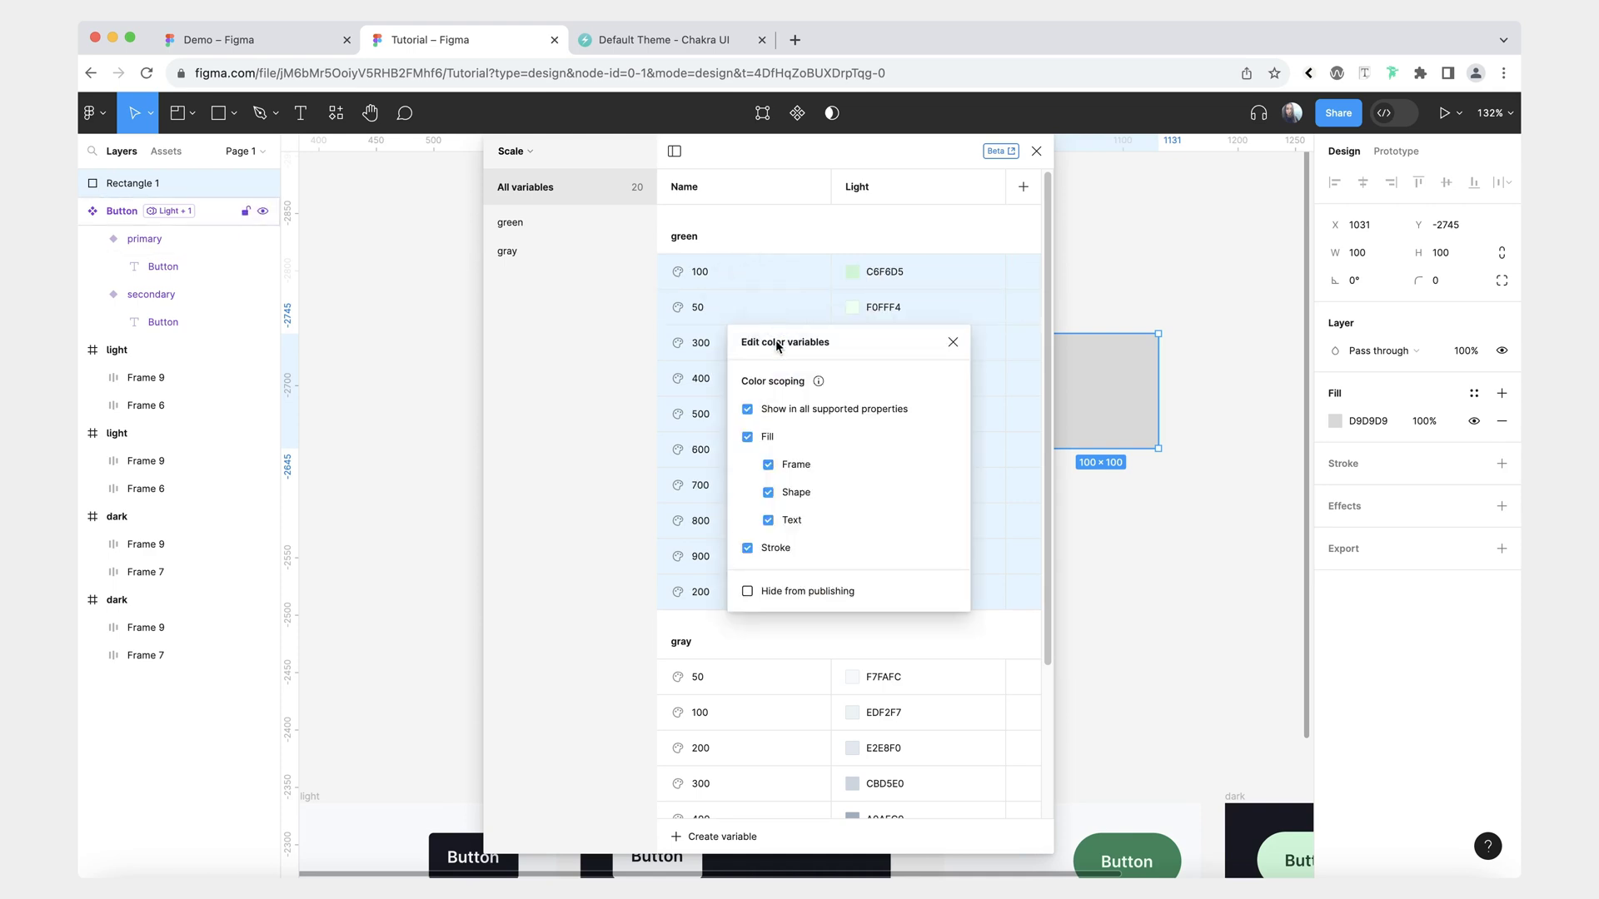
left_click(748, 592)
left_click(747, 410)
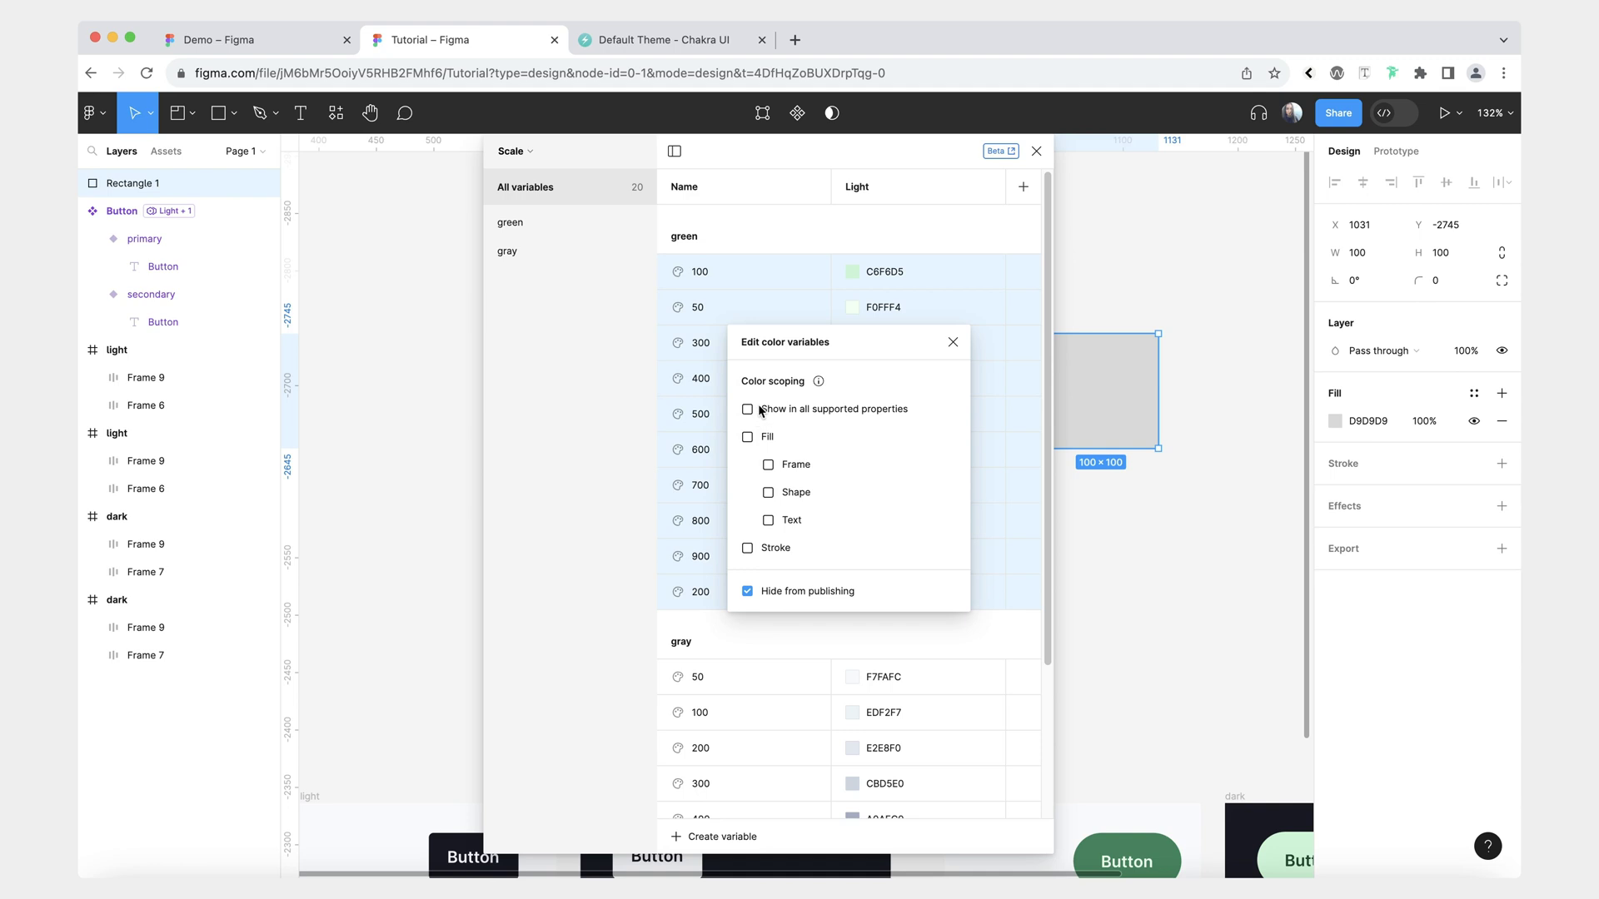
left_click(813, 216)
Check which Scale color variables are still offered for the rectangle's fill.
left_click(1087, 405)
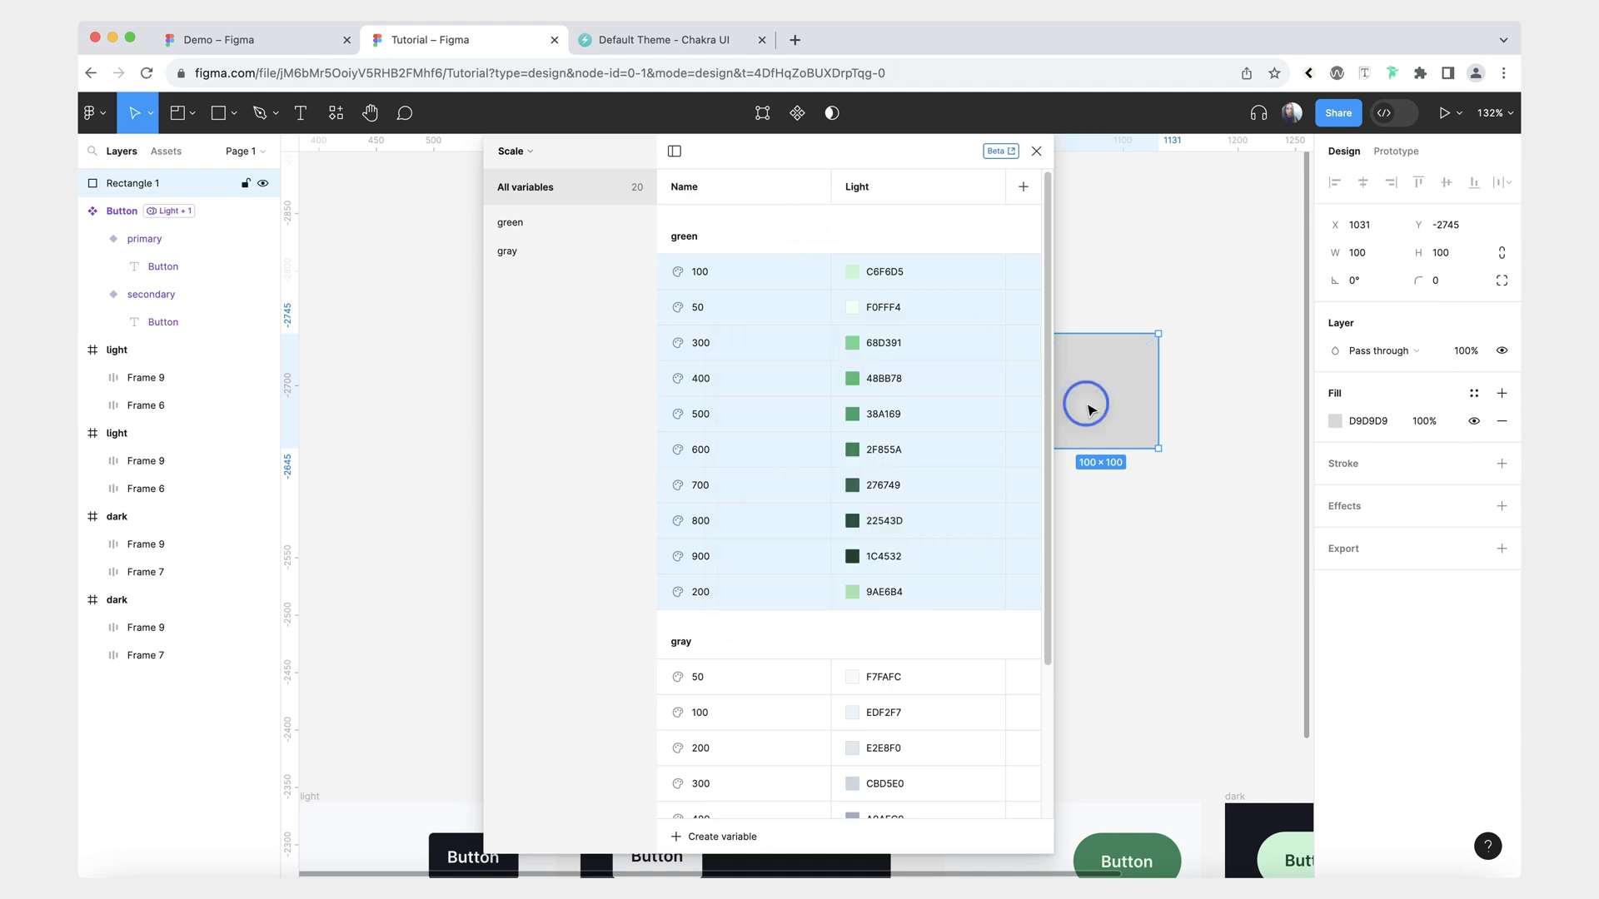
left_click(1473, 393)
scroll(1166, 617, "down", 1)
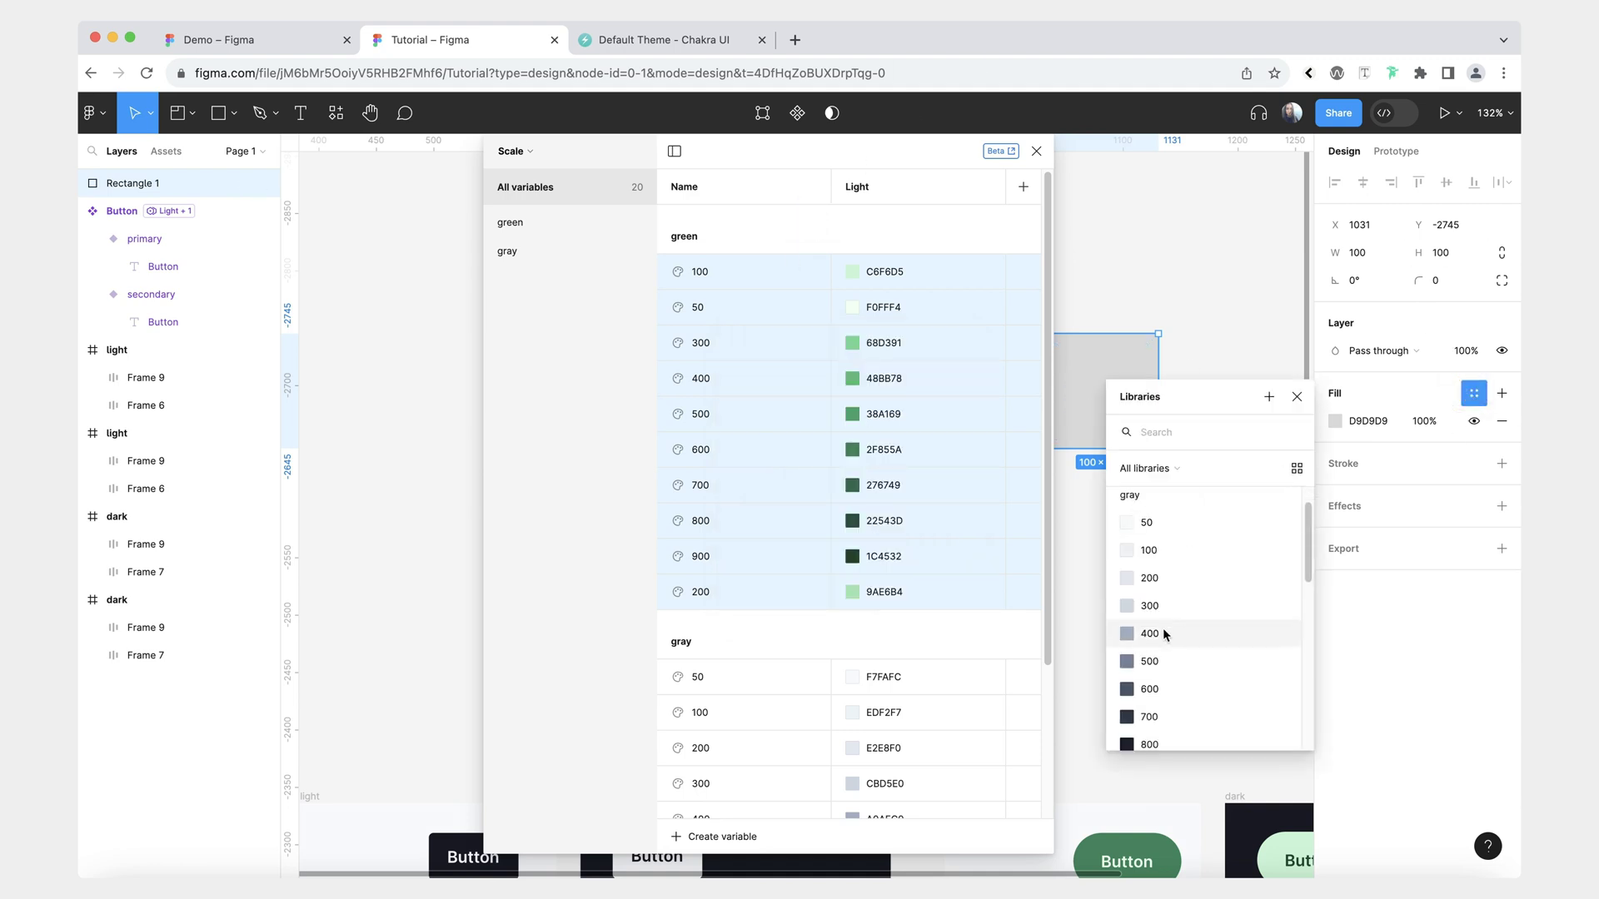
scroll(1217, 581, "down", 1)
left_click(723, 214)
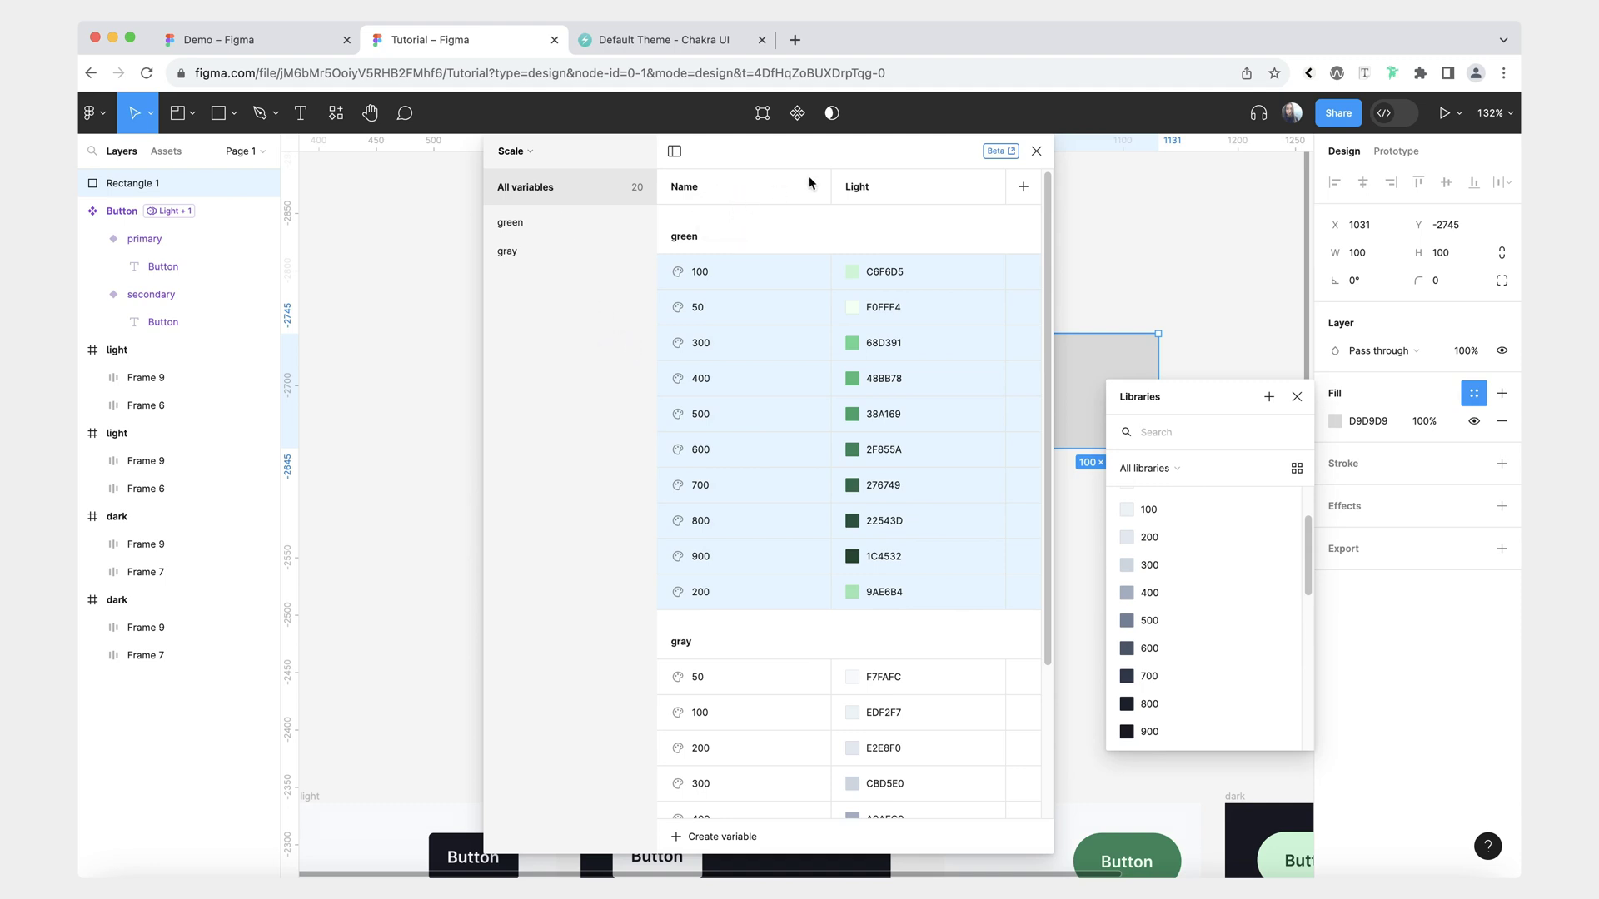
Close the variables window, delete the test rectangle and fit all the artwork in view.
left_click(1035, 151)
key("Delete")
key("shift+1")
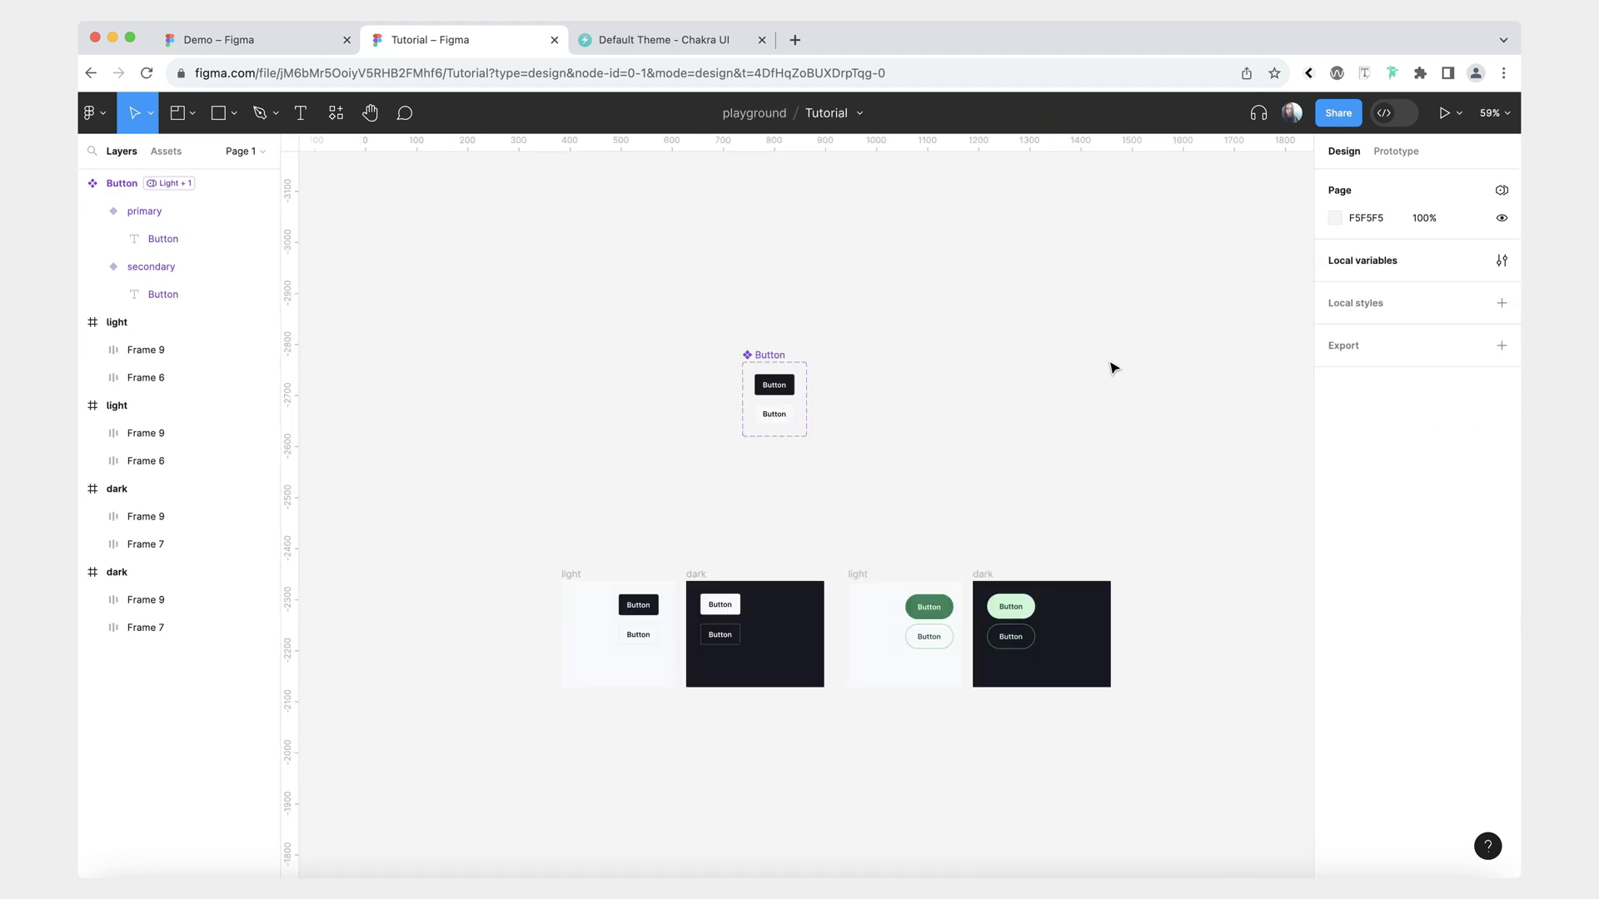